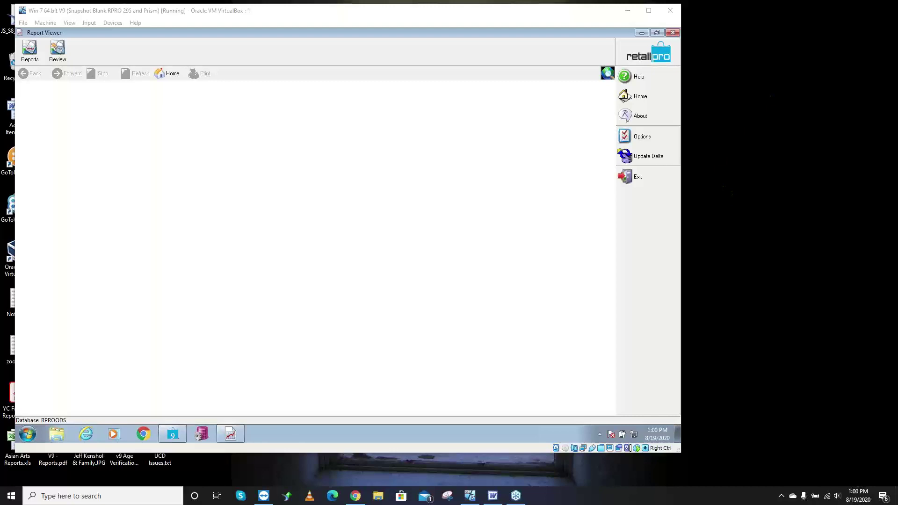
# - Bring the Sales Orders outline forward, move it left and scroll through it
pyautogui.click(492, 495)
pyautogui.moveTo(742, 37); pyautogui.dragTo(215, 16)
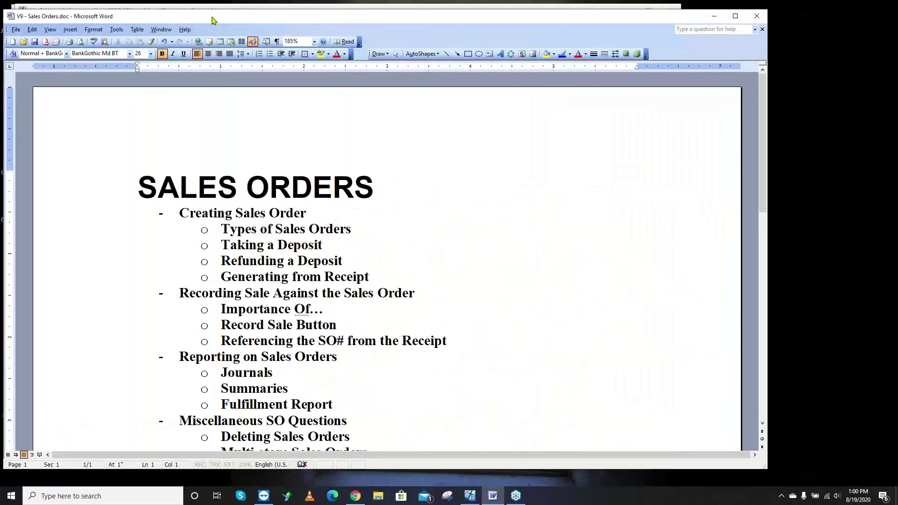
pyautogui.scroll(-3, 360, 150)
pyautogui.scroll(2, 360, 151)
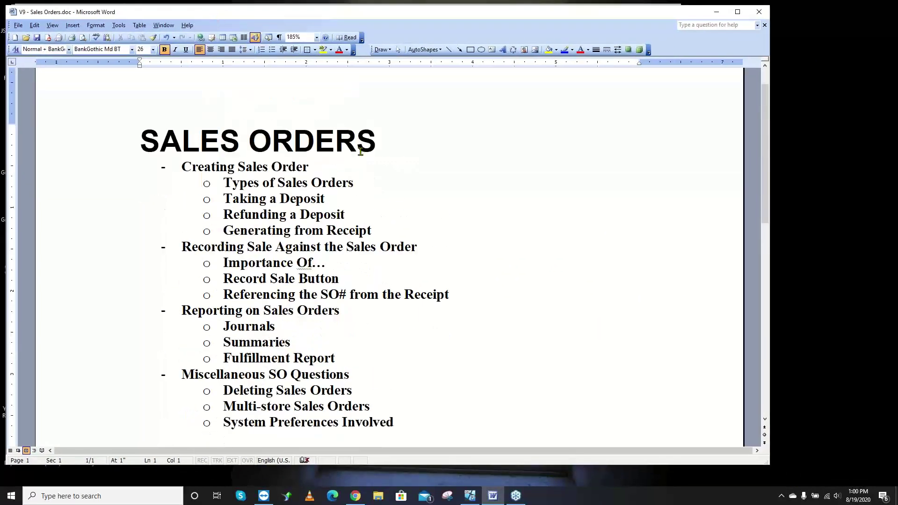
pyautogui.scroll(-1, 360, 151)
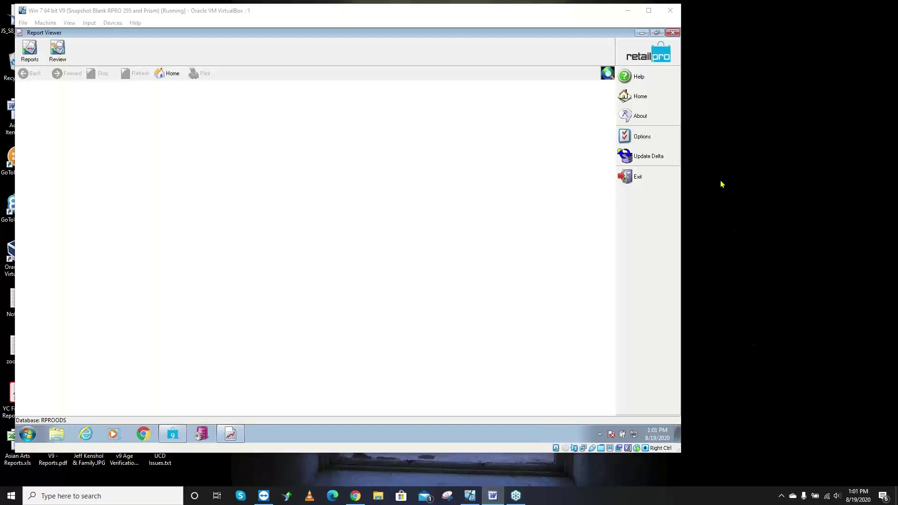
# - Minimize the Report Viewer, restore the receipt, then close it to return Home
pyautogui.click(641, 33)
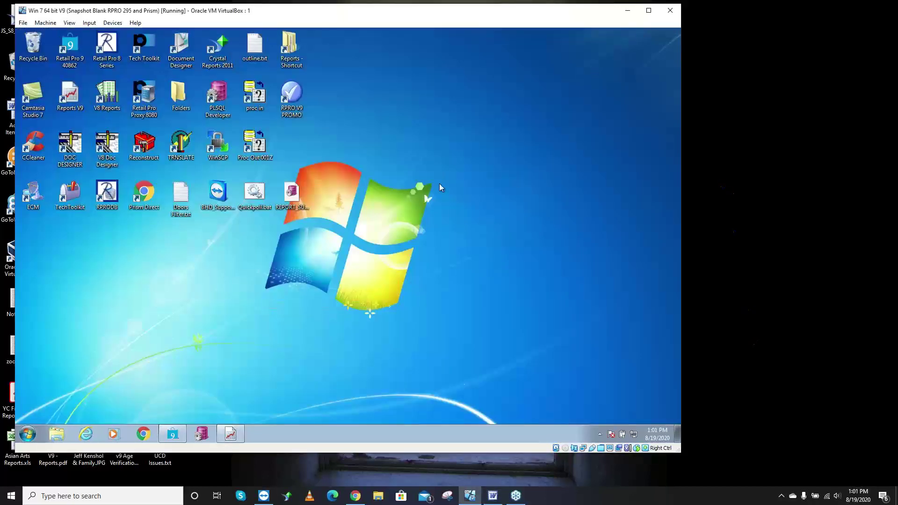
pyautogui.click(173, 433)
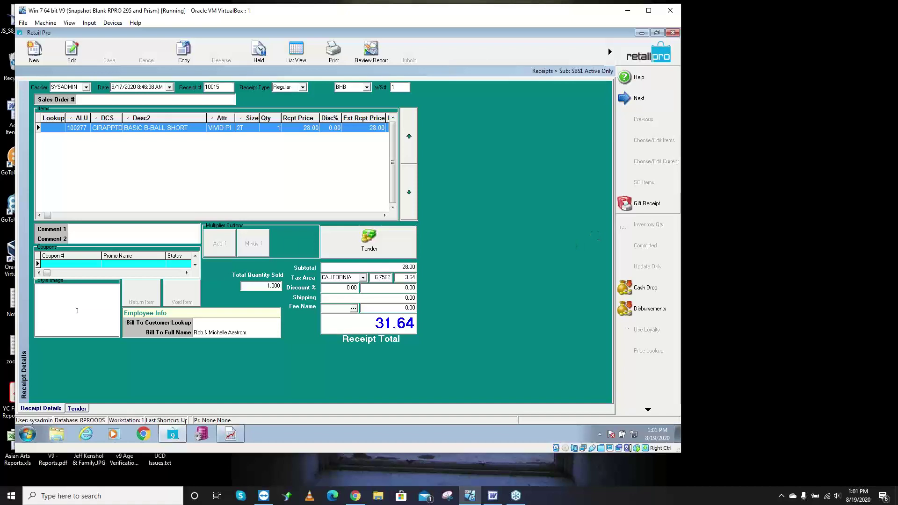
pyautogui.click(492, 495)
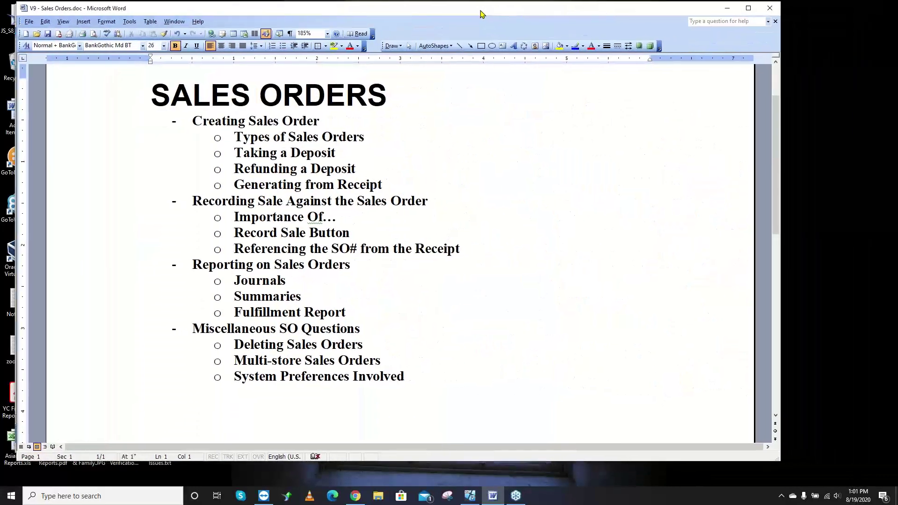
pyautogui.moveTo(480, 10); pyautogui.dragTo(474, 13)
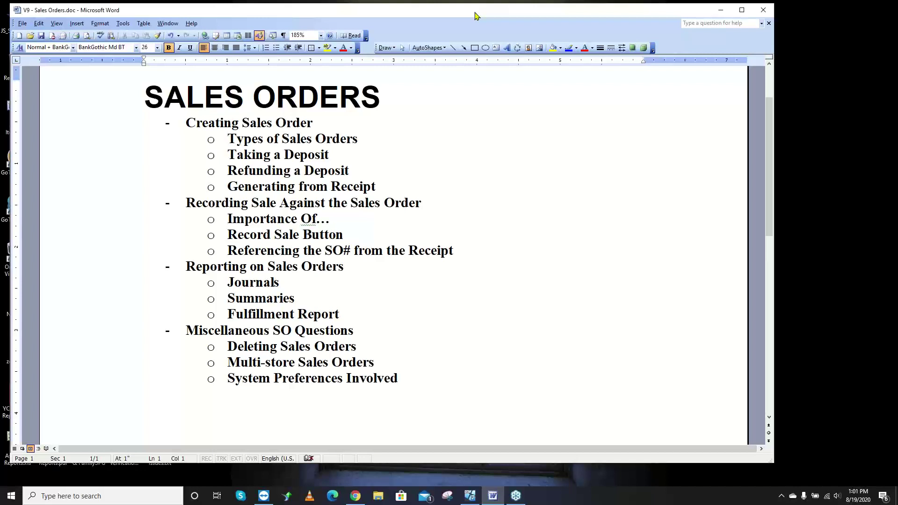
pyautogui.moveTo(475, 16); pyautogui.dragTo(558, 18)
pyautogui.click(70, 187)
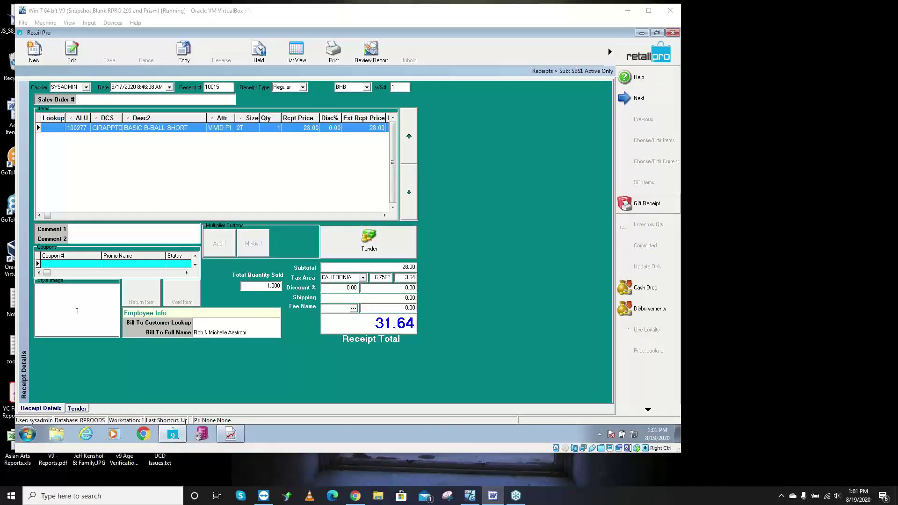
pyautogui.click(640, 57)
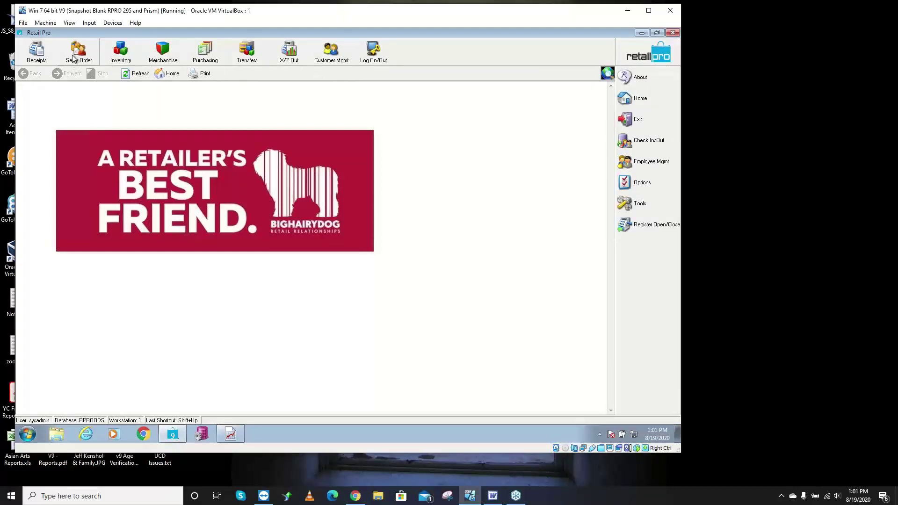
# - Add Sales to the main toolbar via Menu Designer and check its dropdown
pyautogui.rightClick(420, 55)
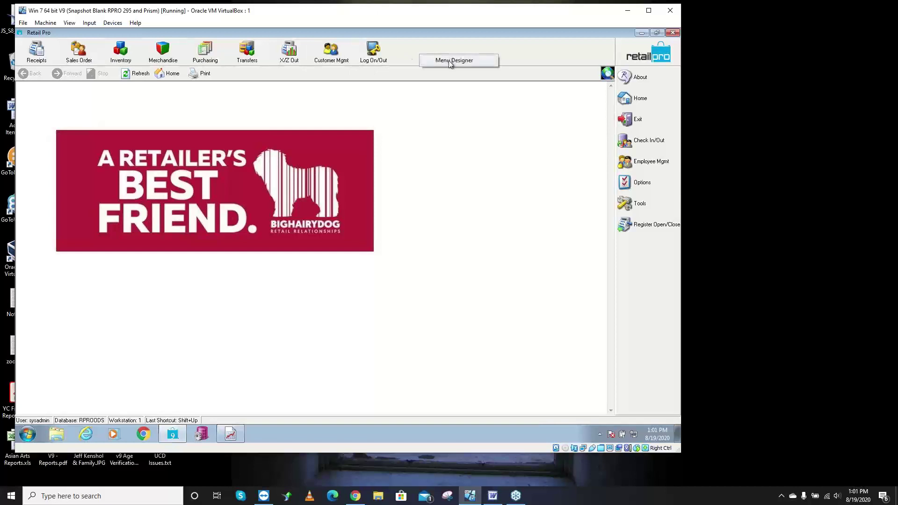
pyautogui.click(450, 62)
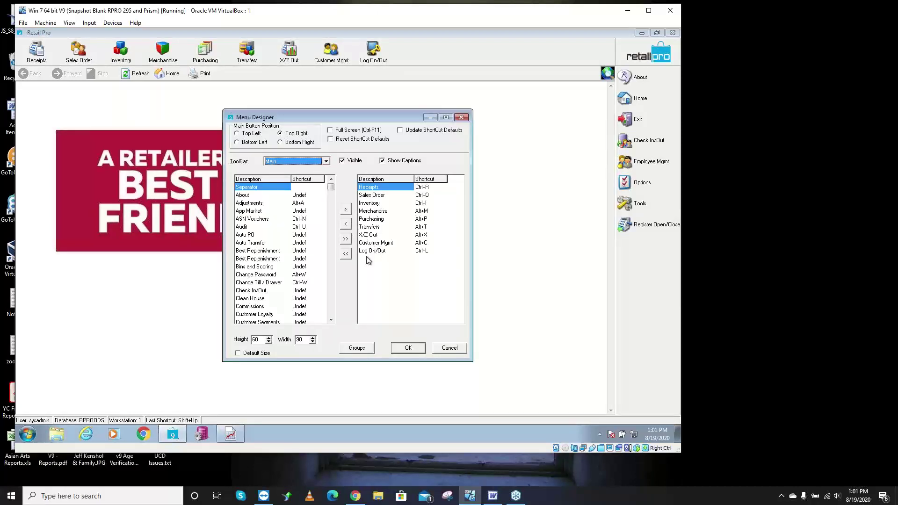
pyautogui.click(332, 308)
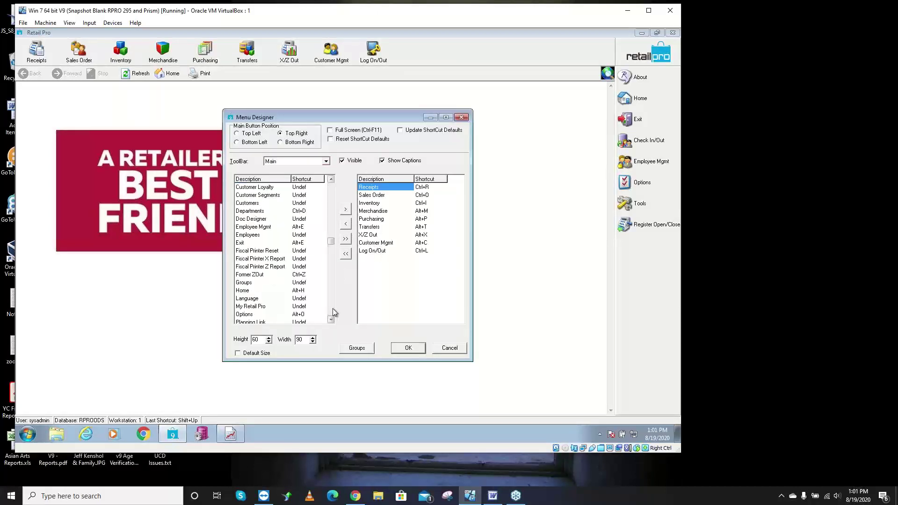
pyautogui.click(333, 308)
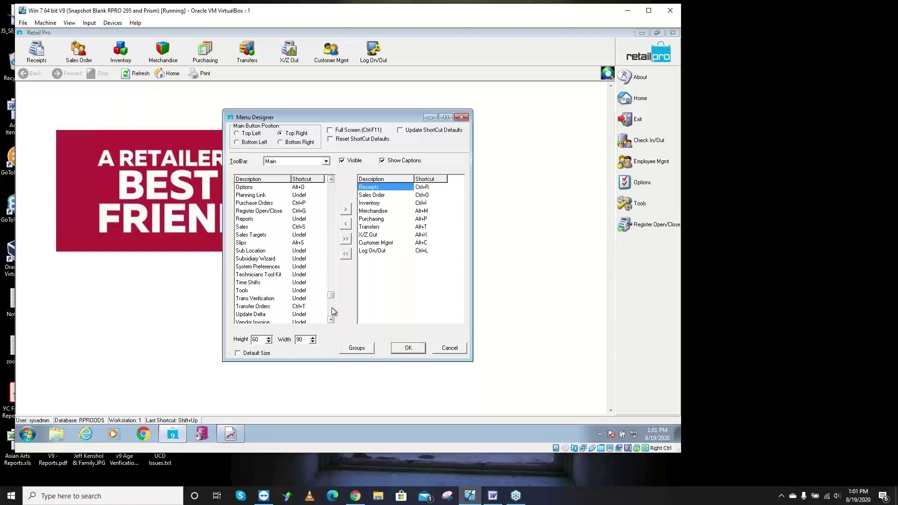
pyautogui.click(249, 227)
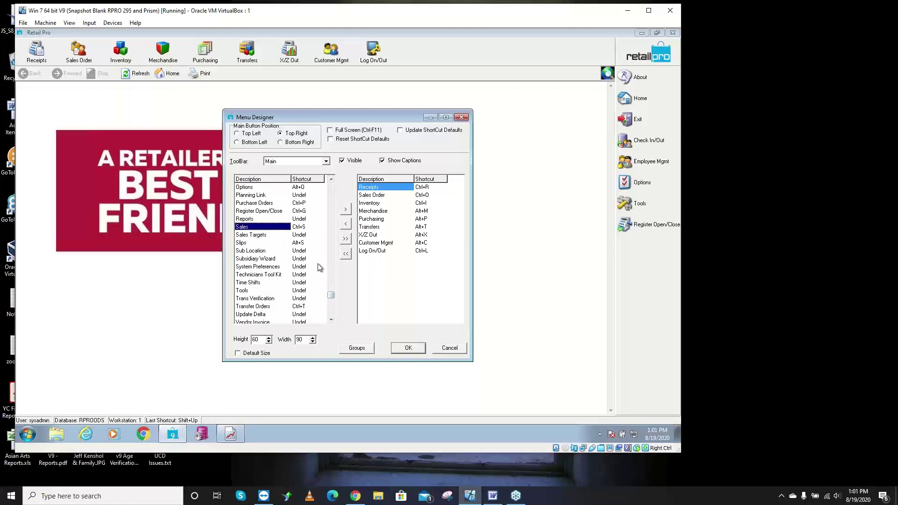
pyautogui.doubleClick(267, 229)
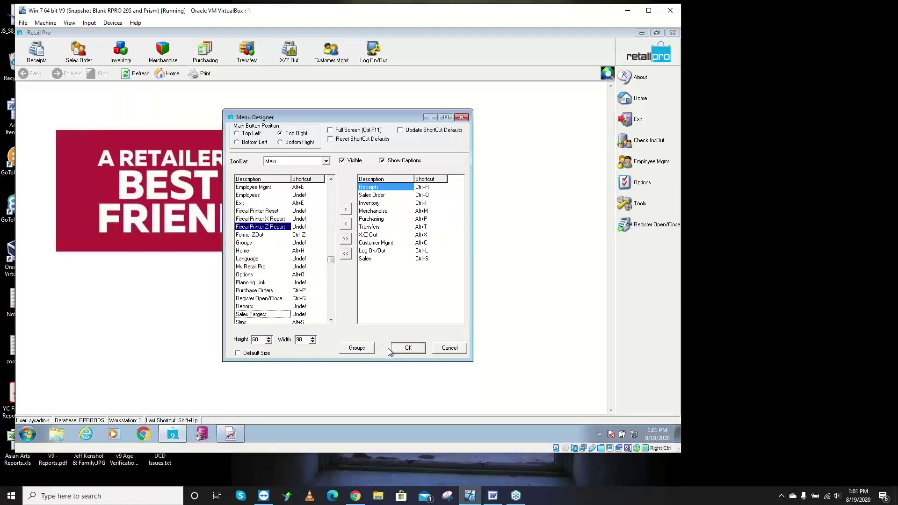
pyautogui.click(413, 348)
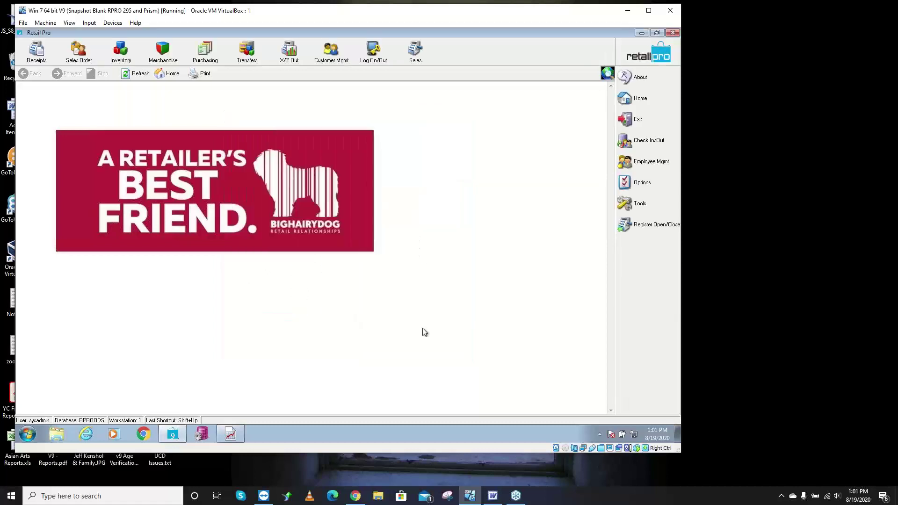
pyautogui.click(425, 61)
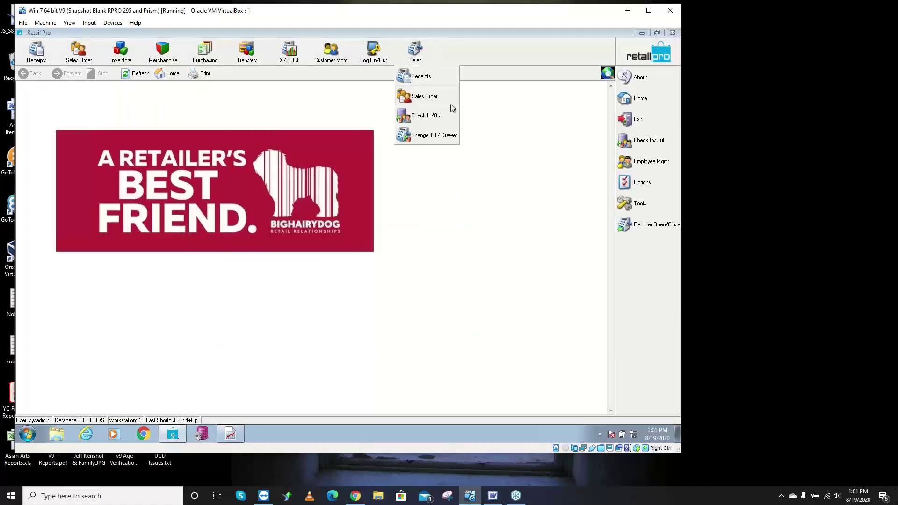
pyautogui.click(496, 155)
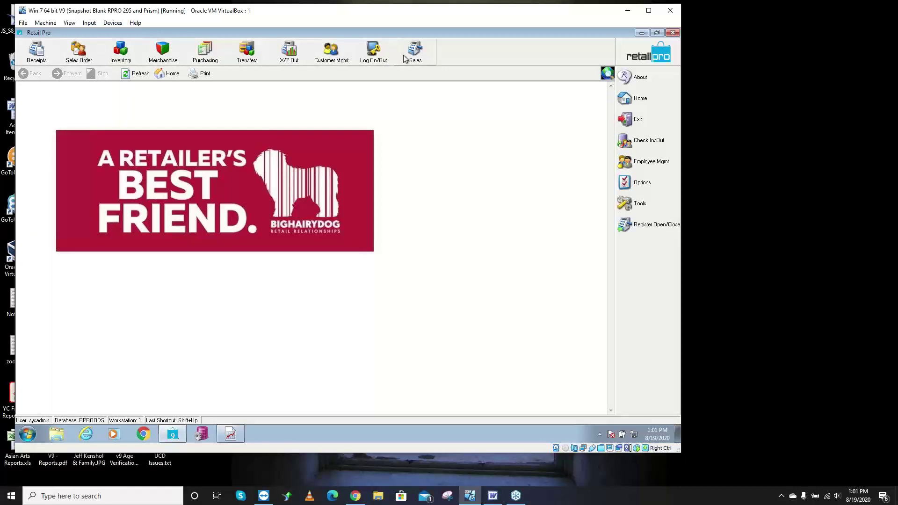
# - Open the Sales Order list and start a new order to reach Choose SO Type
pyautogui.click(79, 56)
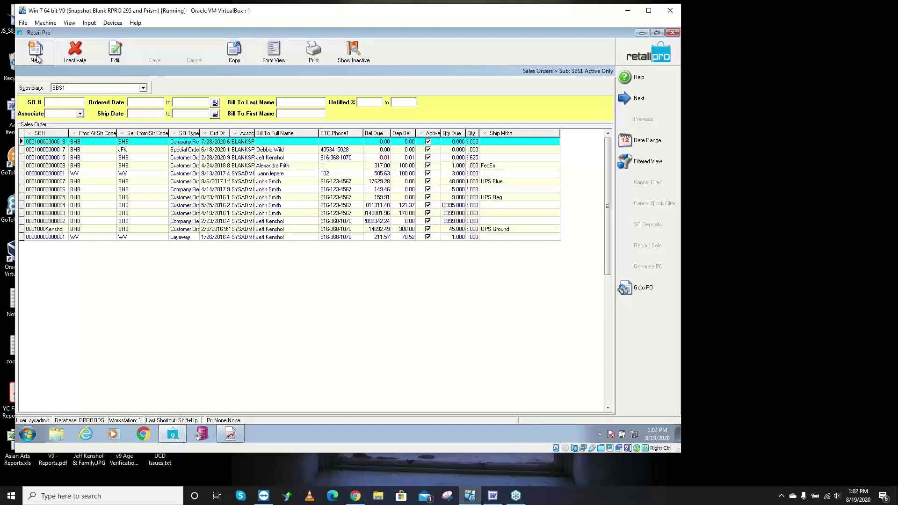
pyautogui.click(37, 57)
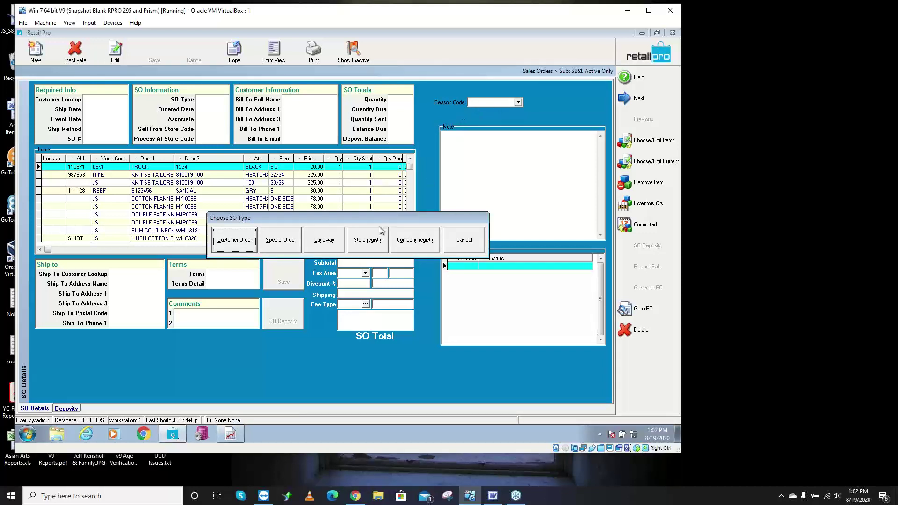
pyautogui.moveTo(361, 218); pyautogui.dragTo(319, 348)
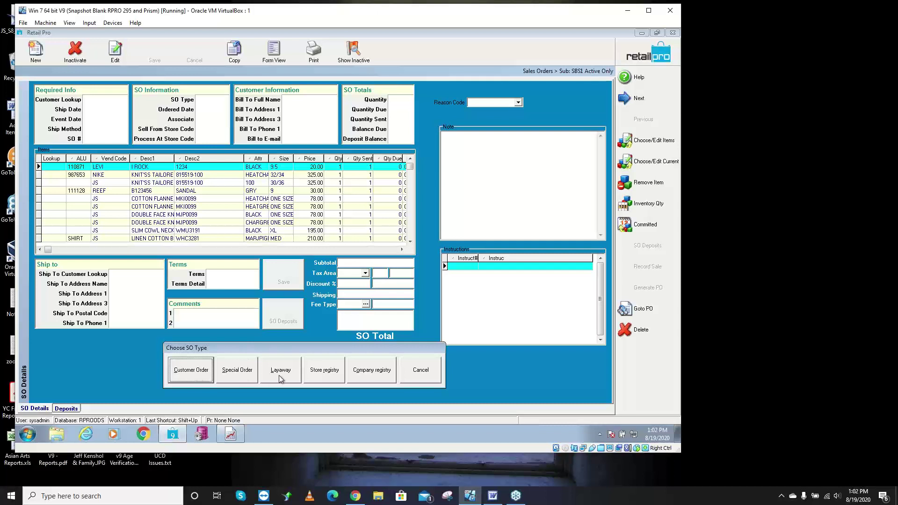
pyautogui.click(194, 376)
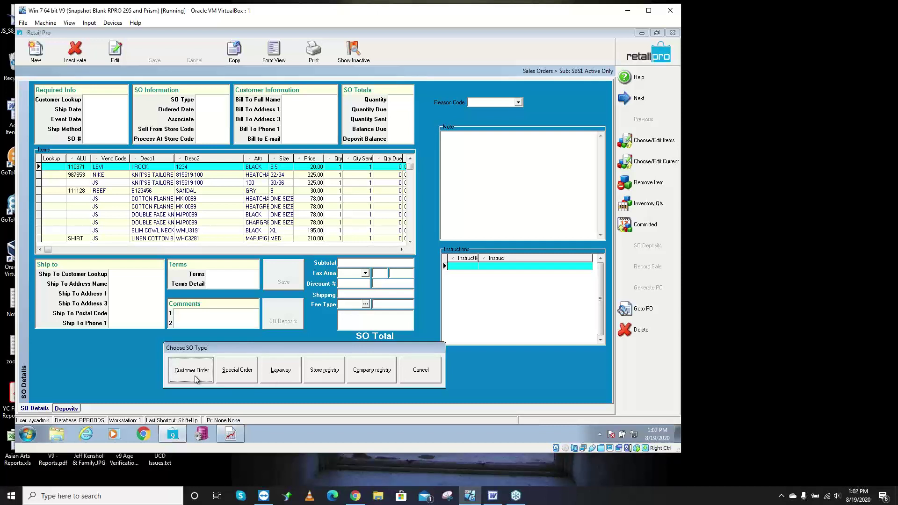
pyautogui.click(236, 379)
pyautogui.click(280, 373)
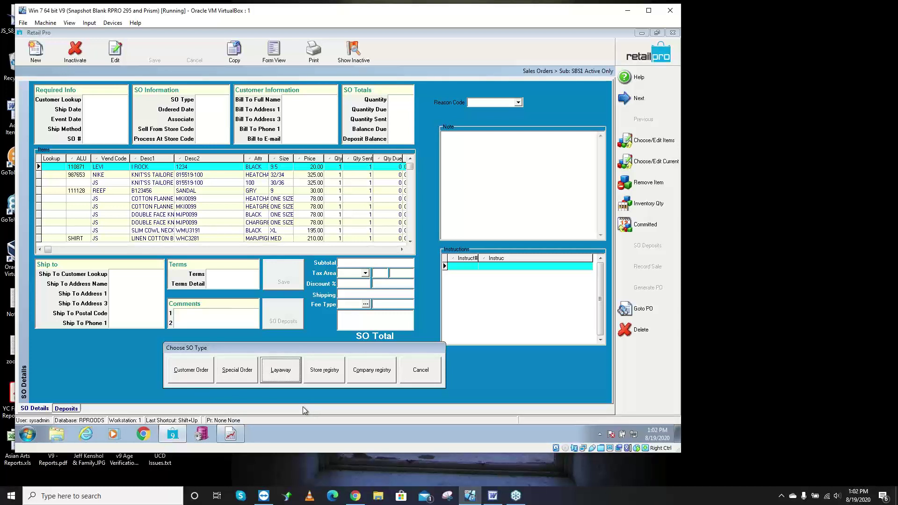
pyautogui.click(325, 372)
pyautogui.click(374, 377)
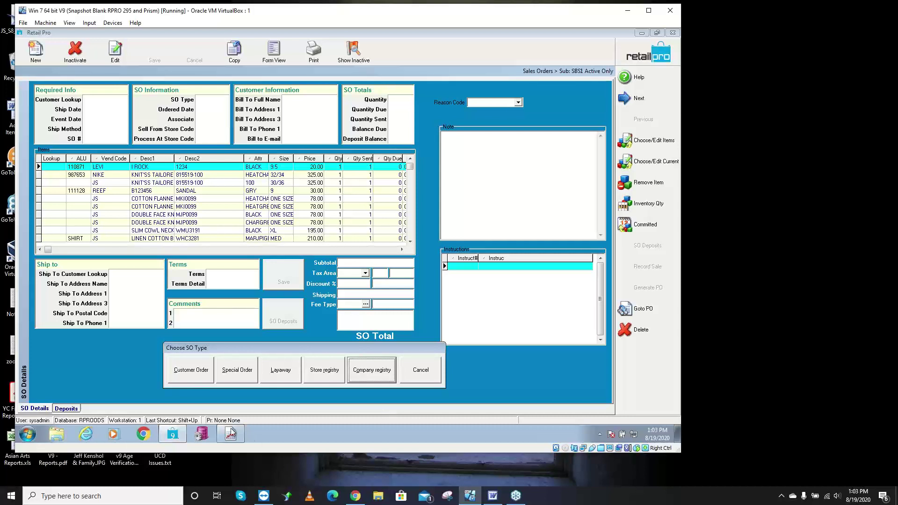
# - Choose Customer Order, giving a blank 8/19/2020 order for store BHB with 0.00 total
pyautogui.click(189, 378)
pyautogui.click(237, 371)
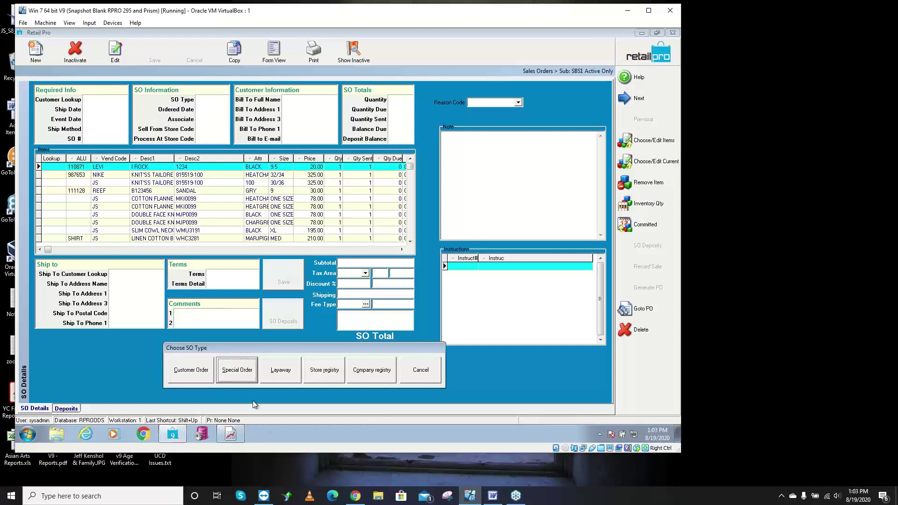
pyautogui.click(283, 378)
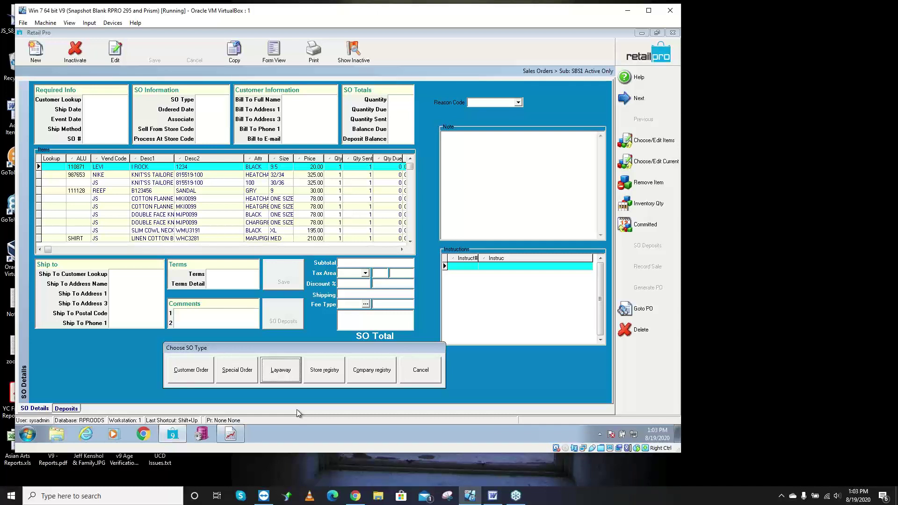
pyautogui.click(195, 367)
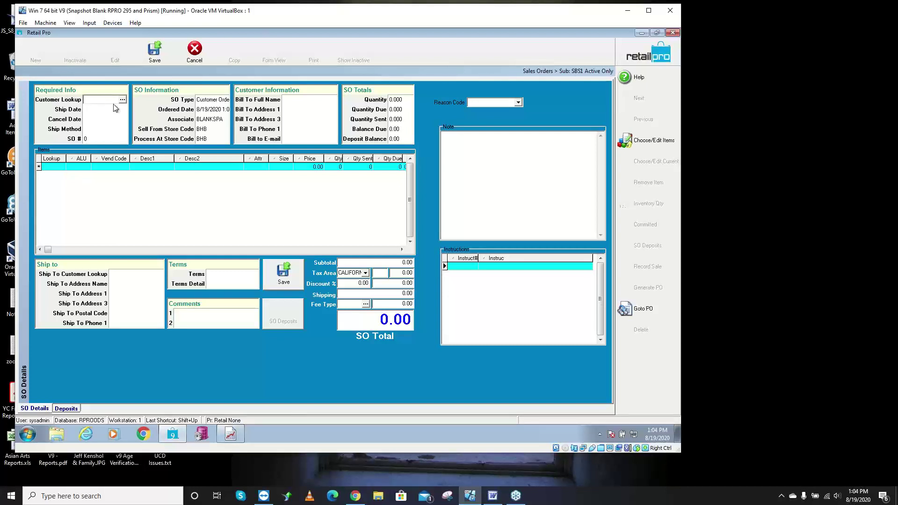
# - Look up the customer by last name in the Customer Lookup field
pyautogui.press('Tab')
pyautogui.press('Tab')
pyautogui.press('Tab')
pyautogui.press('Tab')
pyautogui.press('Tab')
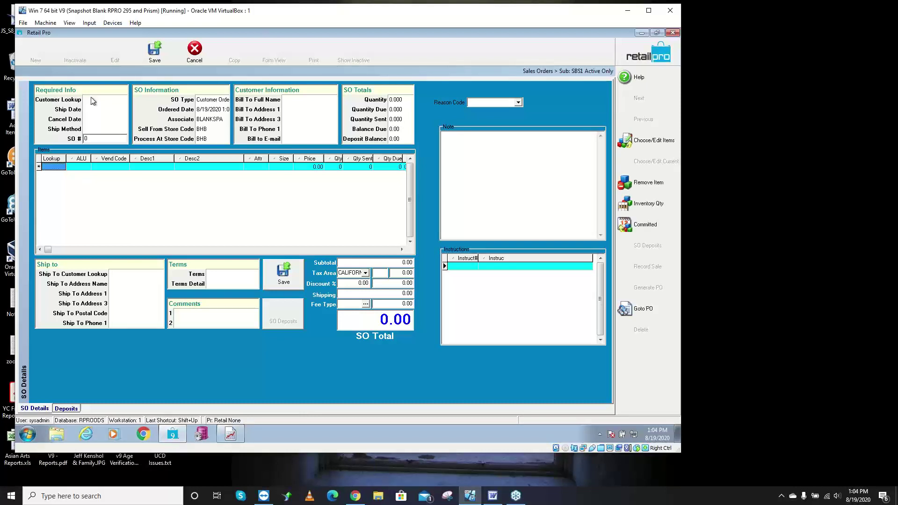
pyautogui.click(91, 99)
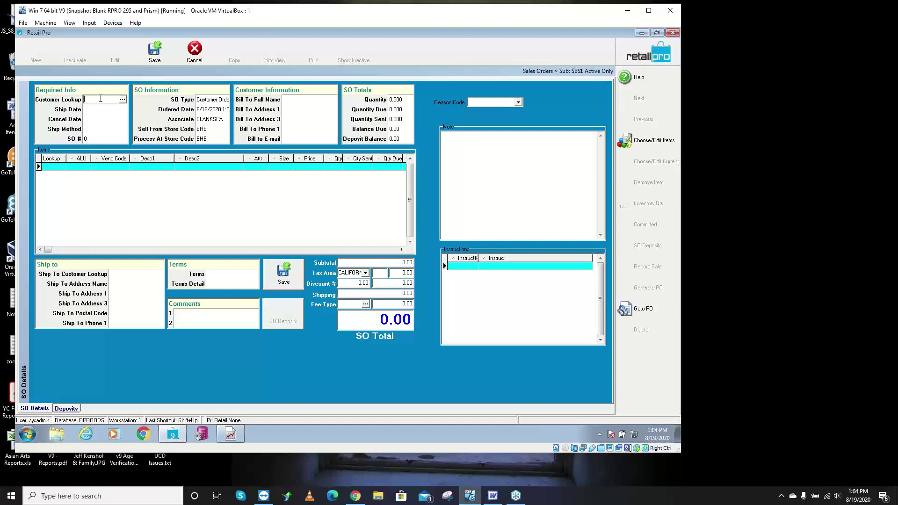
pyautogui.write('Kenshol')
pyautogui.press('Return')
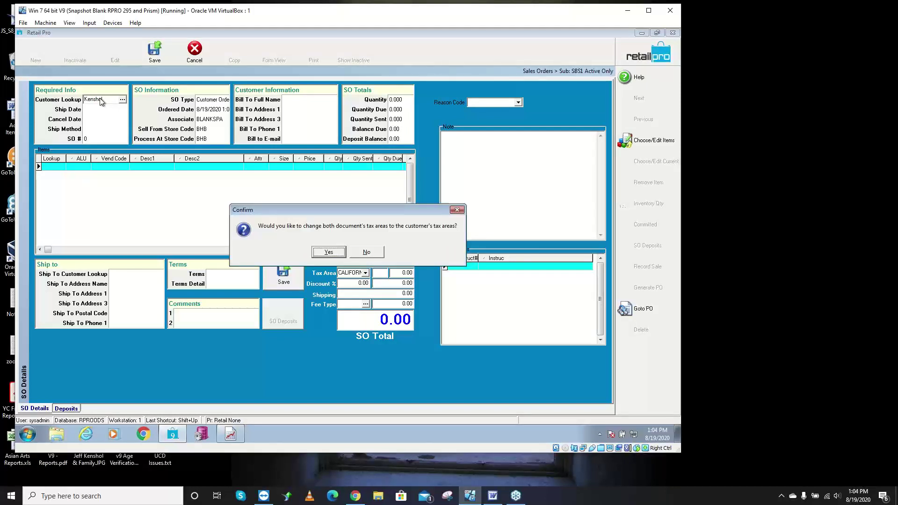
# - Keep the California tax areas and accept the customer to fill Bill To and Ship To
pyautogui.click(355, 253)
pyautogui.press('Tab')
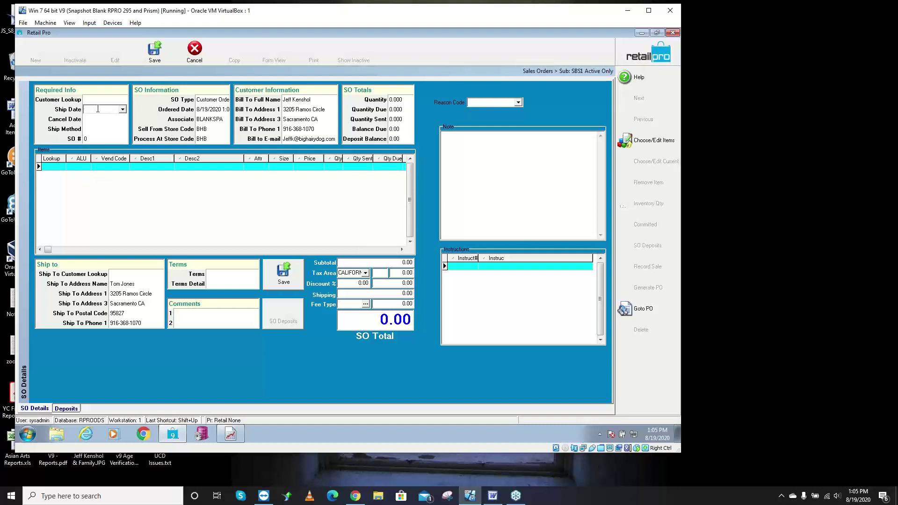
# - Enter ship date 8/25/2020 and change the cancel date's month to 9
pyautogui.click(97, 109)
pyautogui.press('Tab')
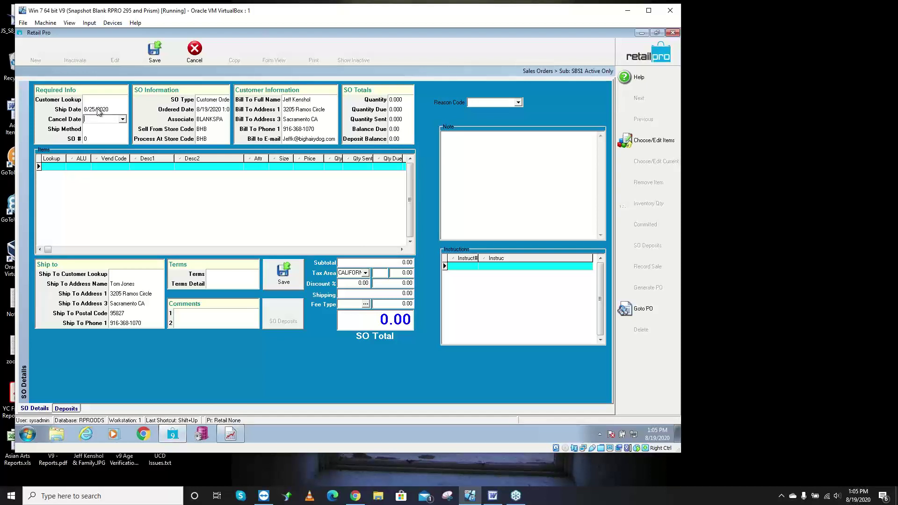
pyautogui.press('space')
pyautogui.write('9/19/2020')
pyautogui.press('Tab')
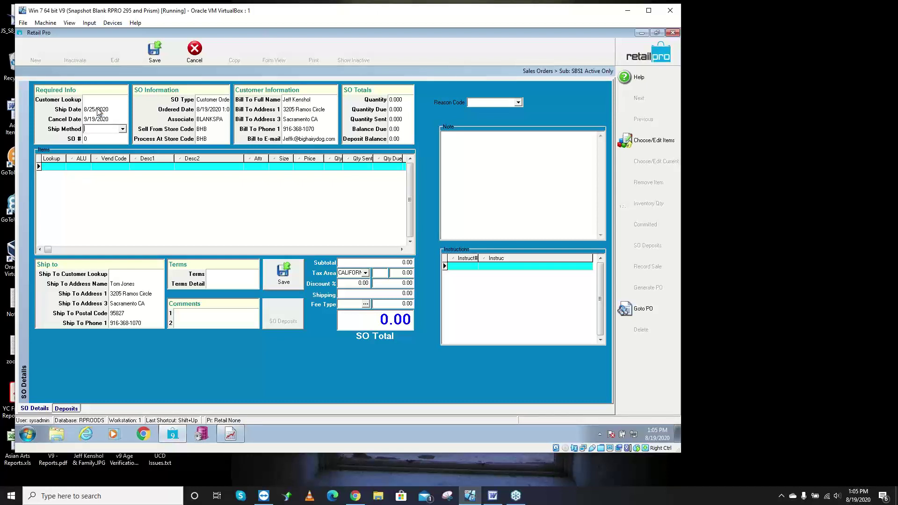
pyautogui.hotkey('shift', 'Tab')
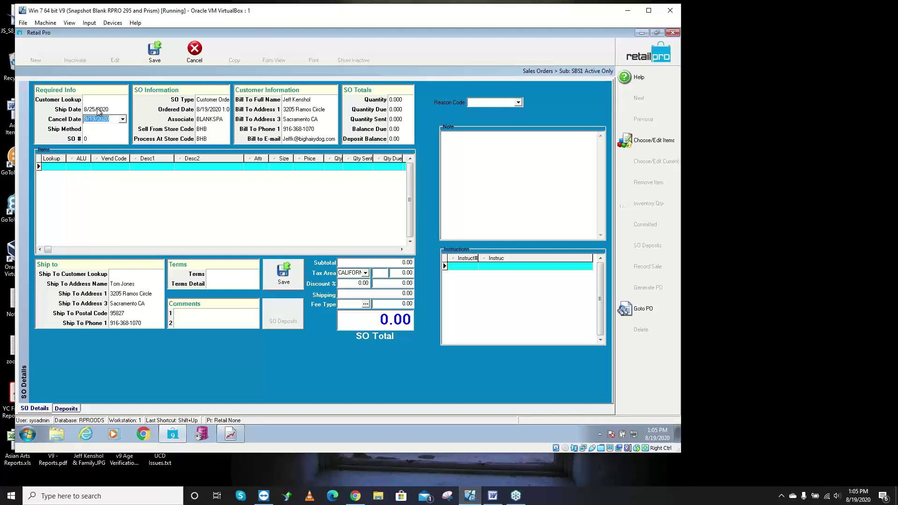
pyautogui.press('Right')
# - Pick the 25th in the cancel-date calendar, staying on September 2020
pyautogui.click(123, 120)
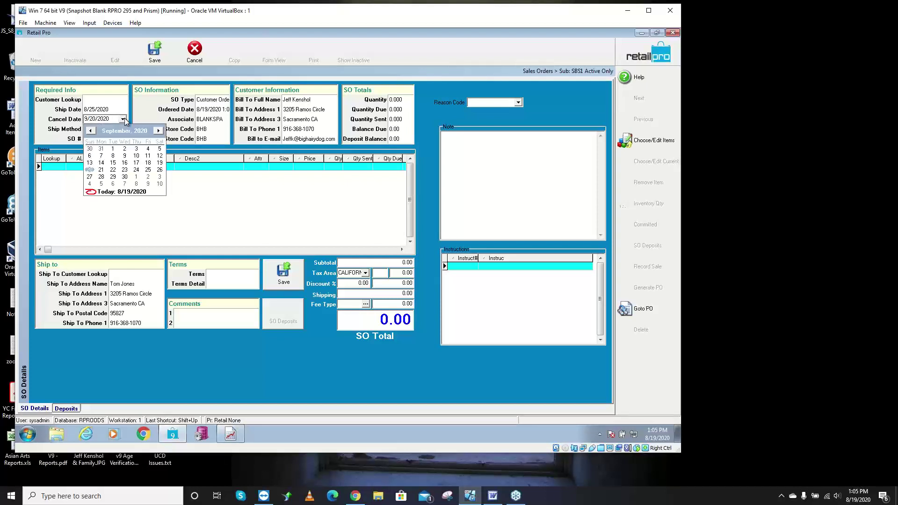
pyautogui.click(160, 131)
pyautogui.click(92, 130)
pyautogui.click(117, 132)
pyautogui.click(115, 130)
pyautogui.click(139, 132)
pyautogui.click(138, 133)
pyautogui.click(119, 132)
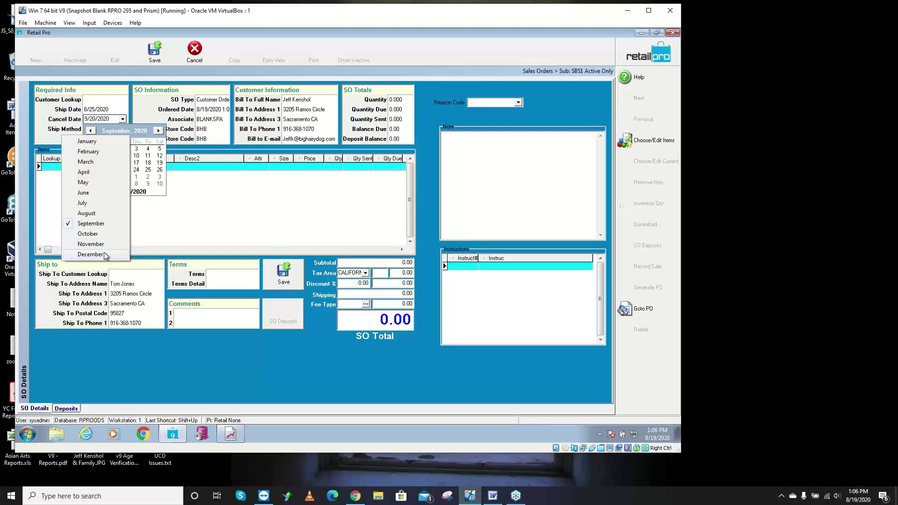
pyautogui.click(119, 132)
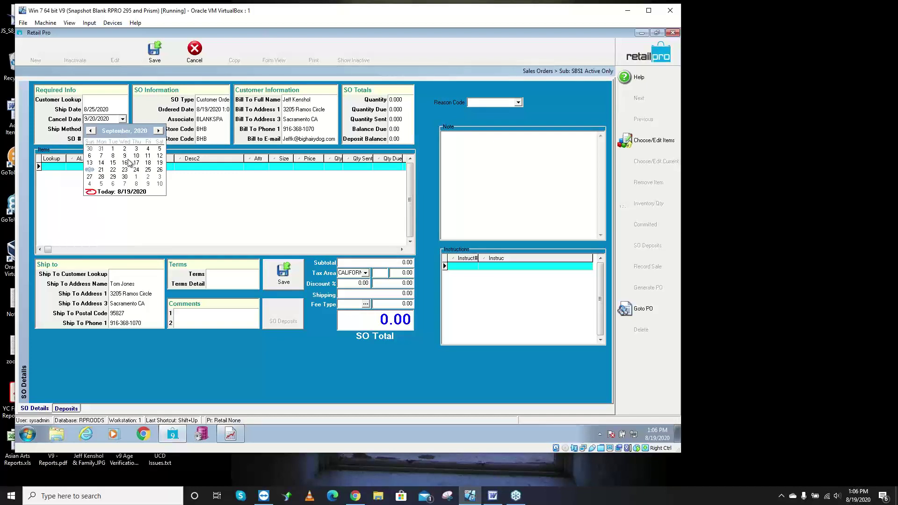
pyautogui.click(148, 169)
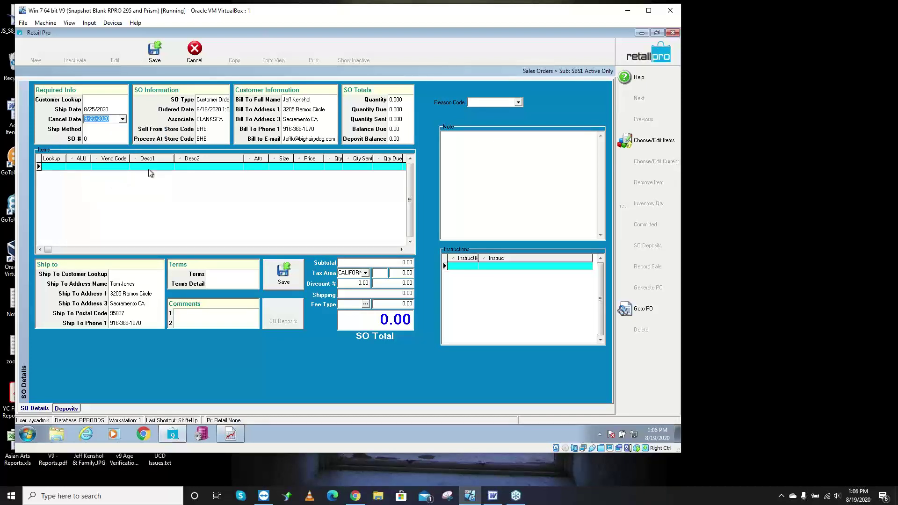
# - Leave the shipping method blank, then return to the customer field
pyautogui.click(107, 129)
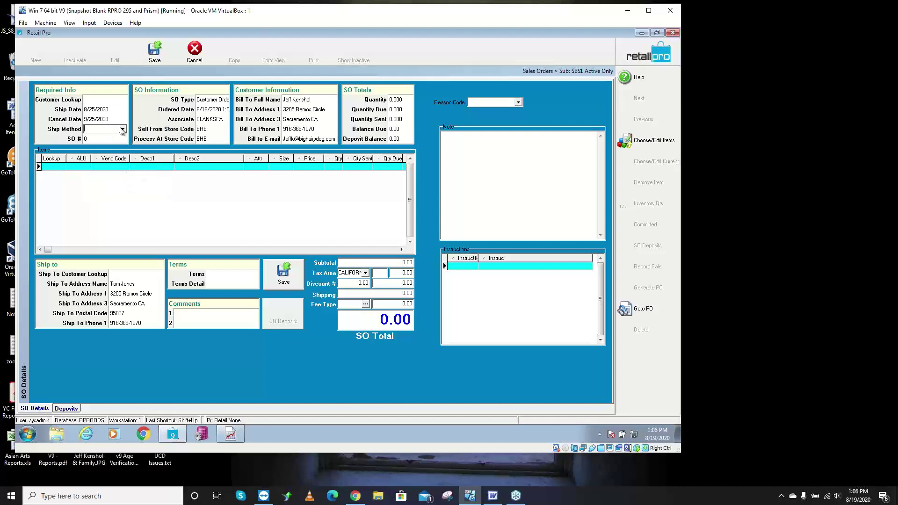
pyautogui.click(123, 129)
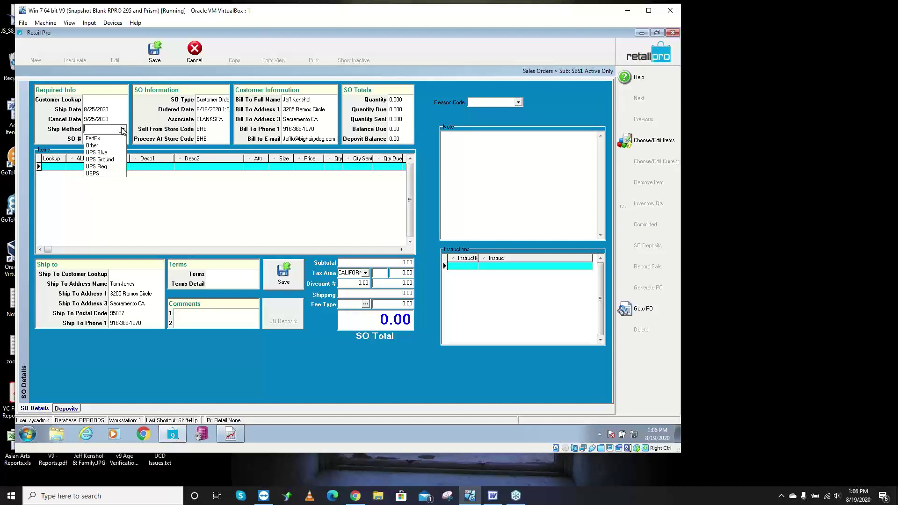
pyautogui.click(122, 130)
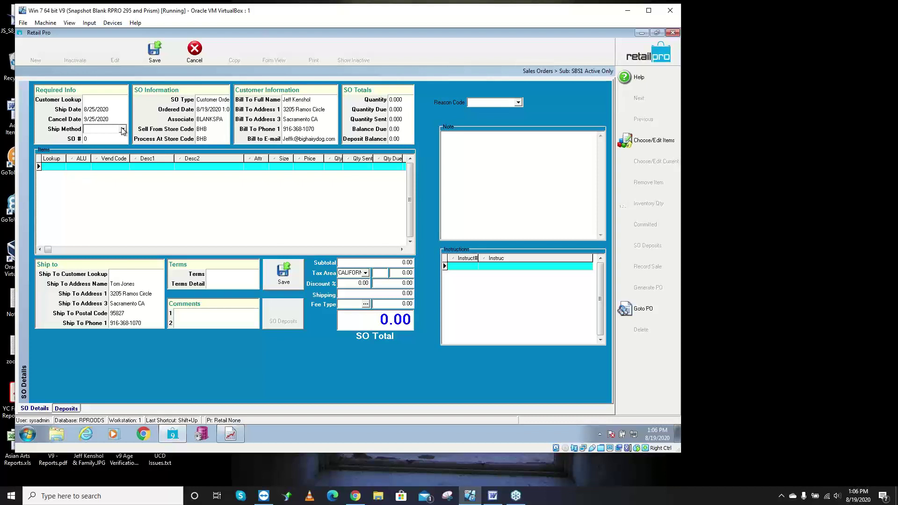
pyautogui.press('Tab')
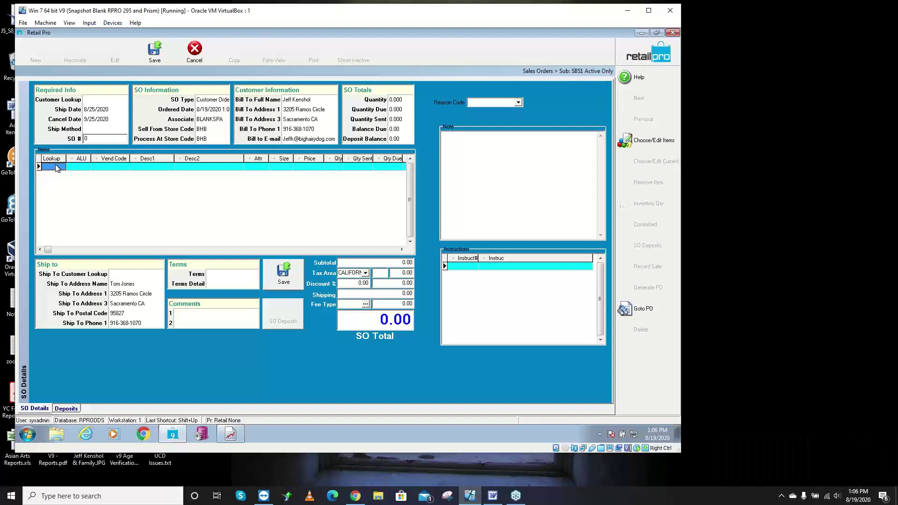
pyautogui.click(115, 99)
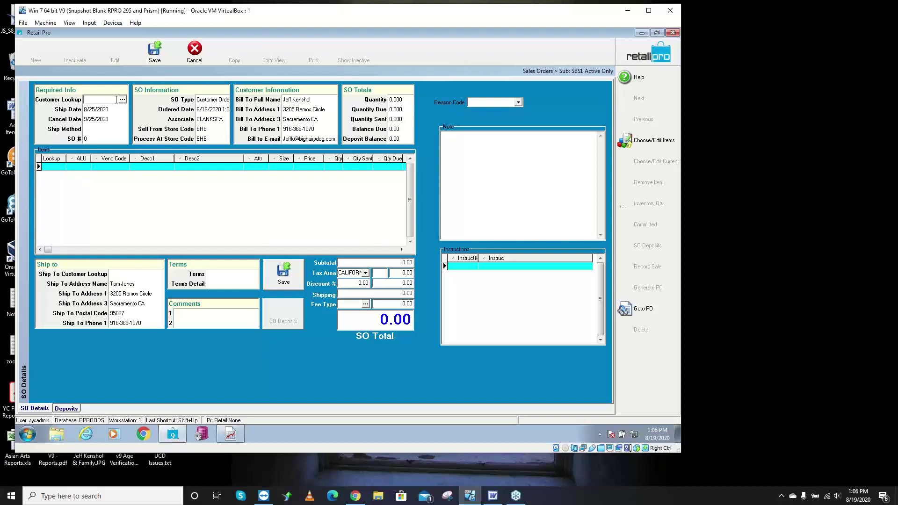
pyautogui.write('smi')
pyautogui.click(119, 100)
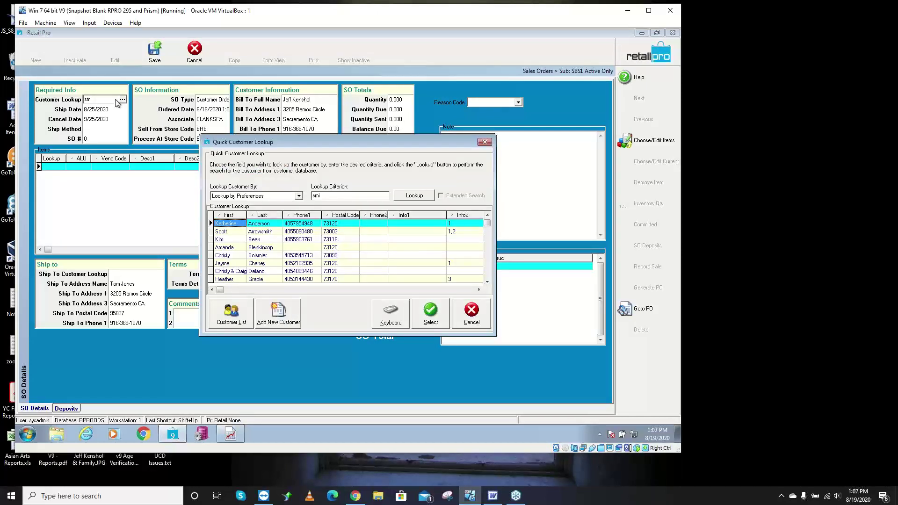
pyautogui.click(225, 318)
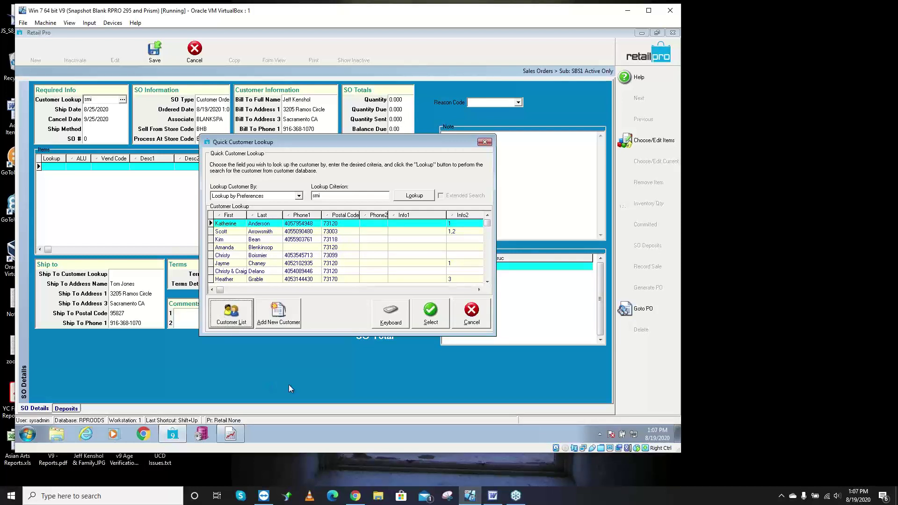
pyautogui.click(286, 322)
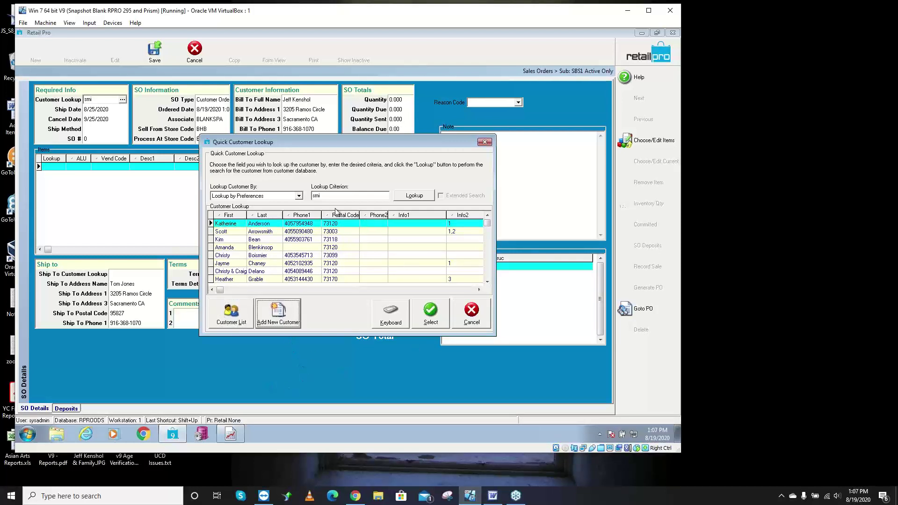
pyautogui.press('Tab')
pyautogui.click(298, 197)
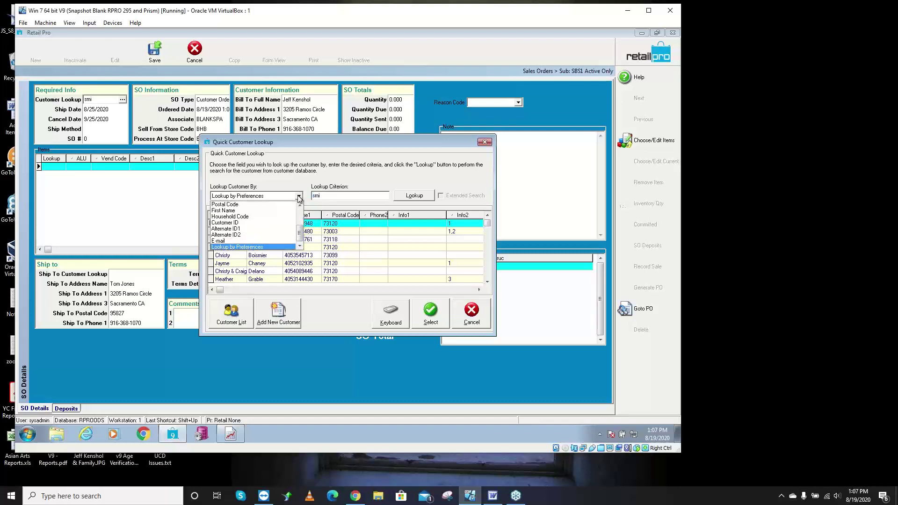
pyautogui.click(299, 197)
pyautogui.press('Tab')
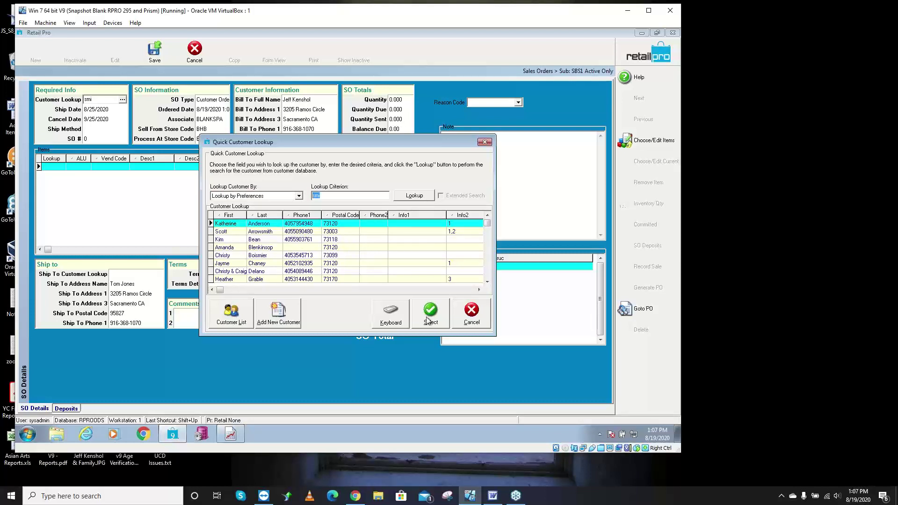
pyautogui.click(470, 312)
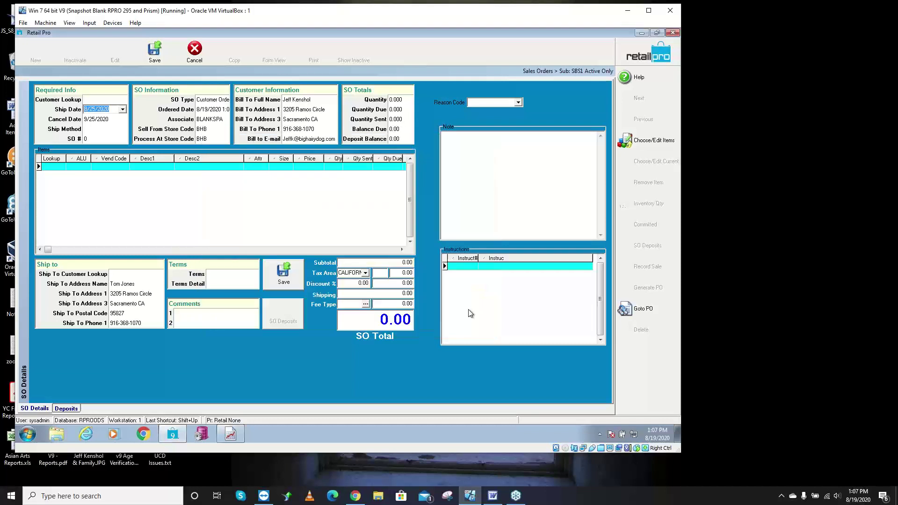
pyautogui.click(122, 103)
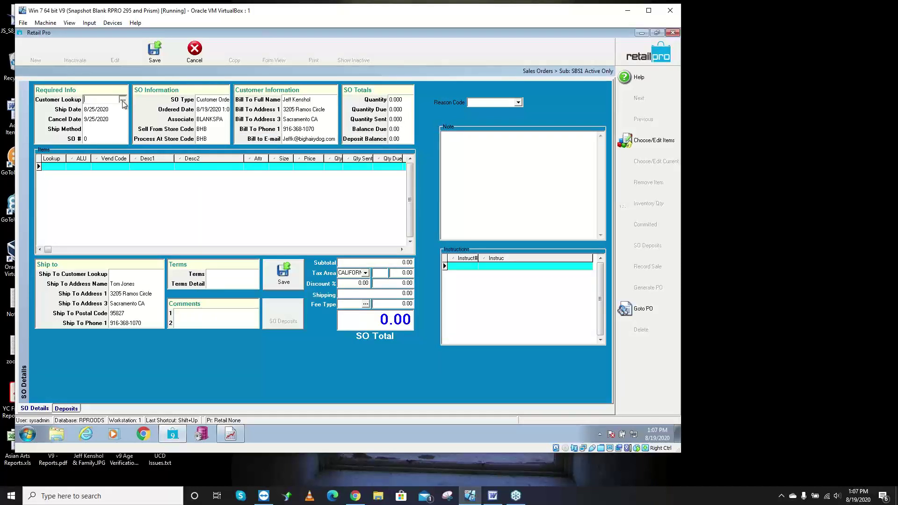
pyautogui.click(122, 101)
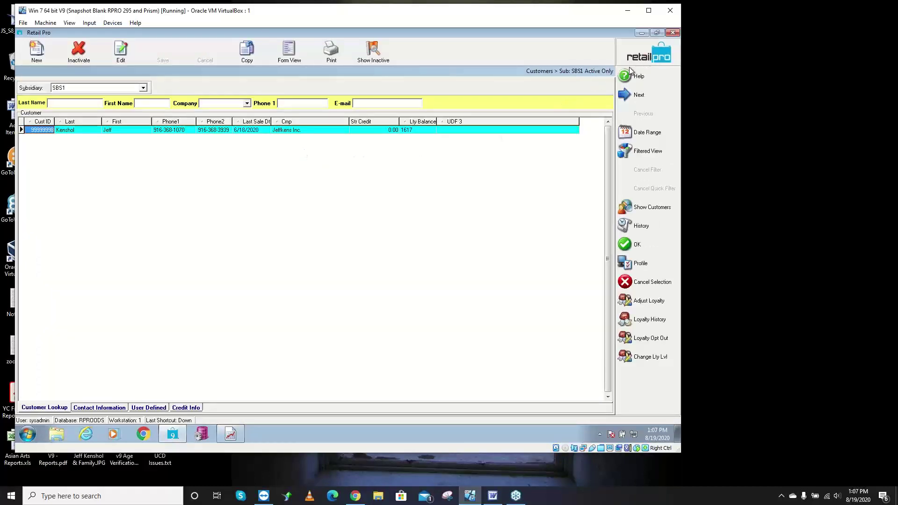
pyautogui.press('Return')
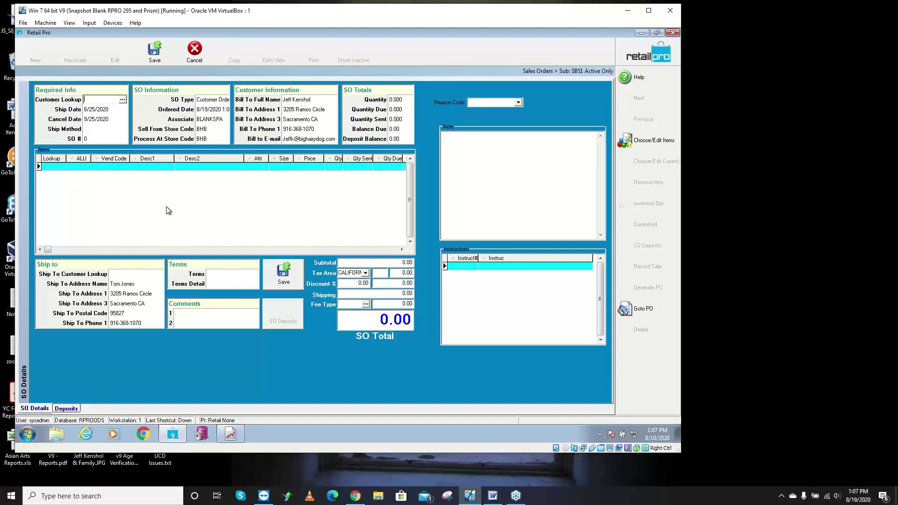
# - Search '1as' on the first line and add the black 4T Basic B-Ball Short (100276)
pyautogui.click(56, 167)
pyautogui.click(52, 168)
pyautogui.write('1')
pyautogui.write('as*')
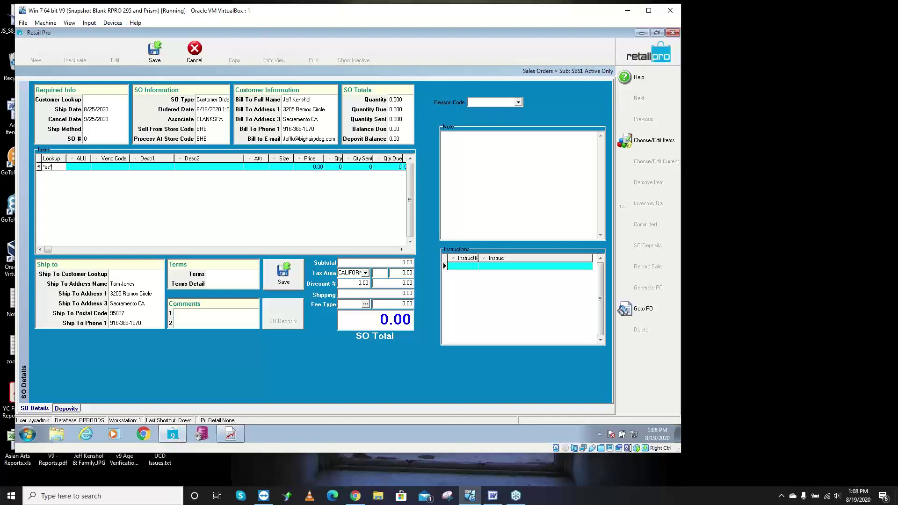
pyautogui.press('Return')
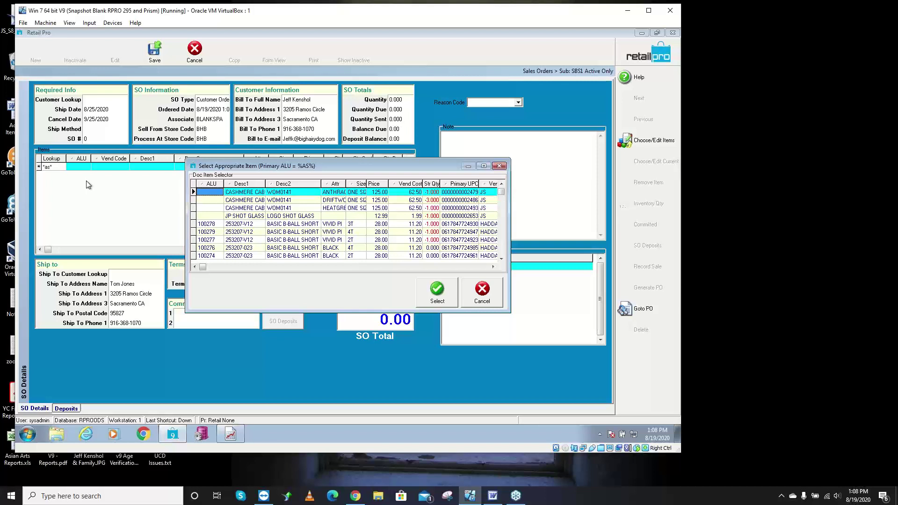
pyautogui.click(299, 248)
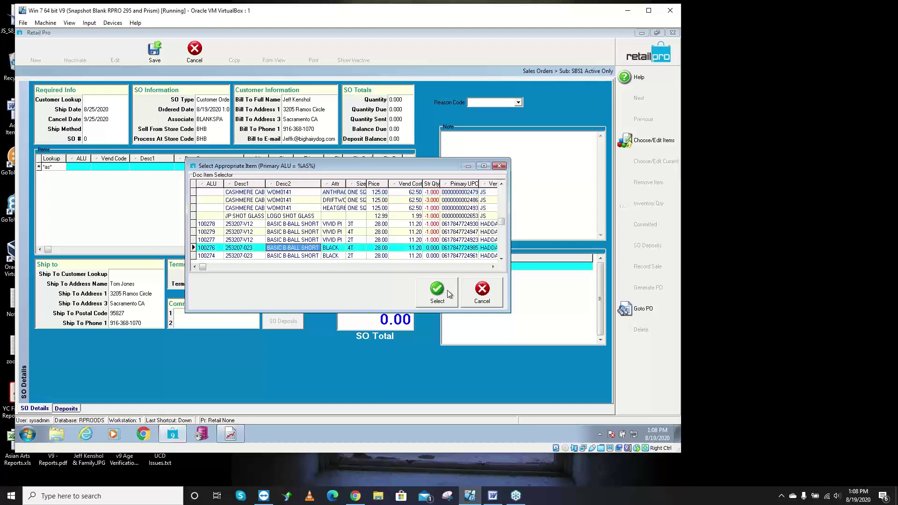
pyautogui.click(438, 291)
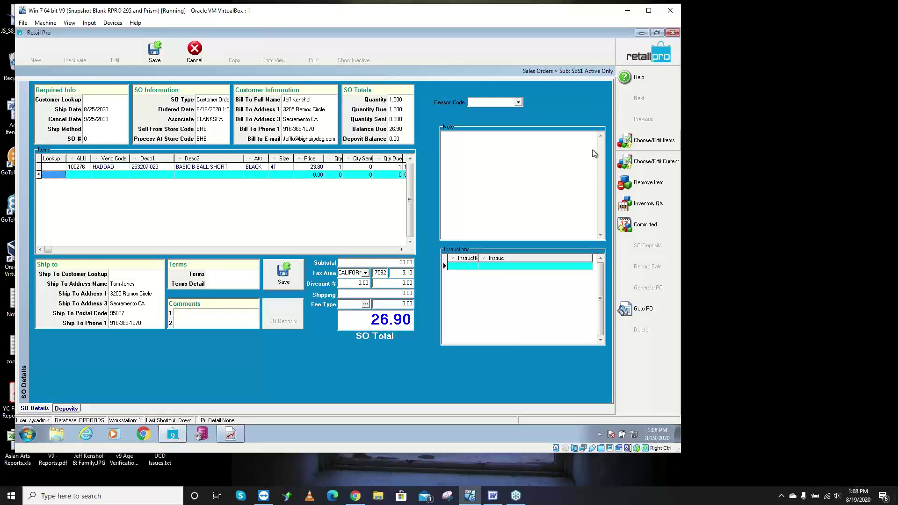
# - In Choose/Edit Items, set Doc Qty 2 for 321910 and 1 for 654322, totalling 301.57
pyautogui.click(669, 150)
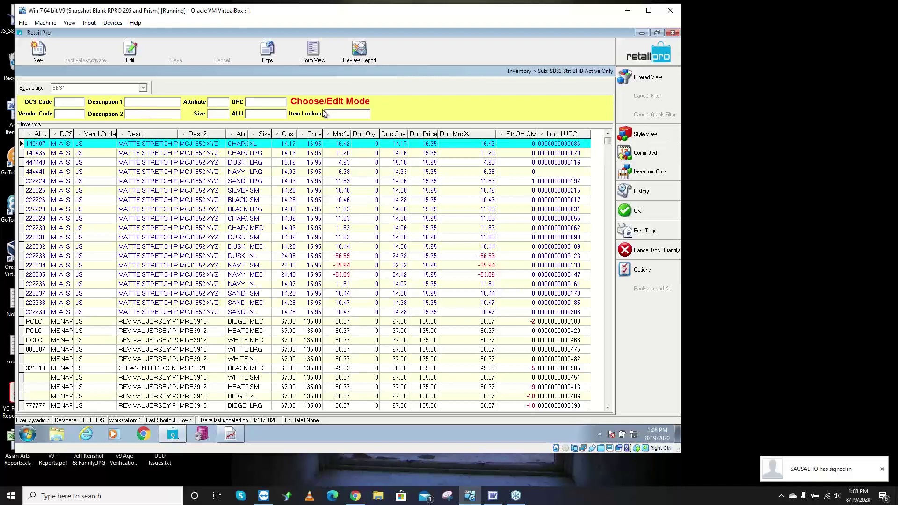
pyautogui.click(644, 84)
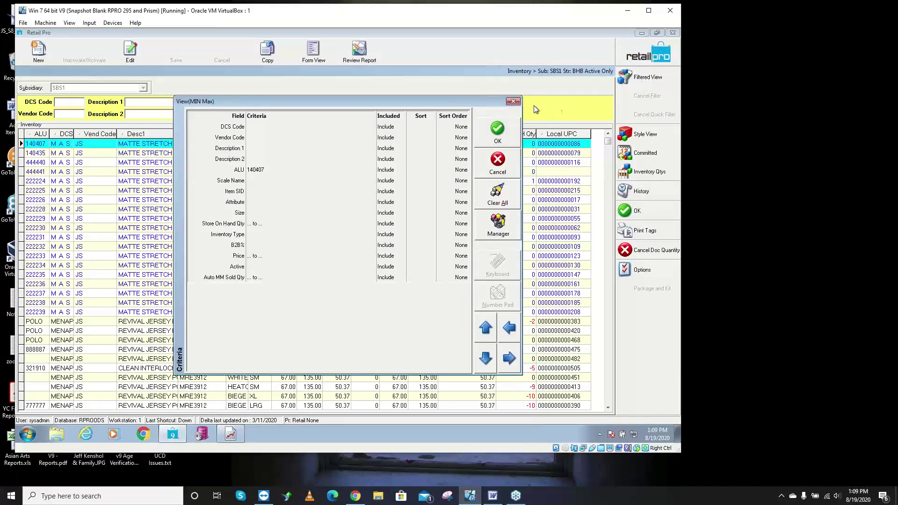
pyautogui.click(513, 102)
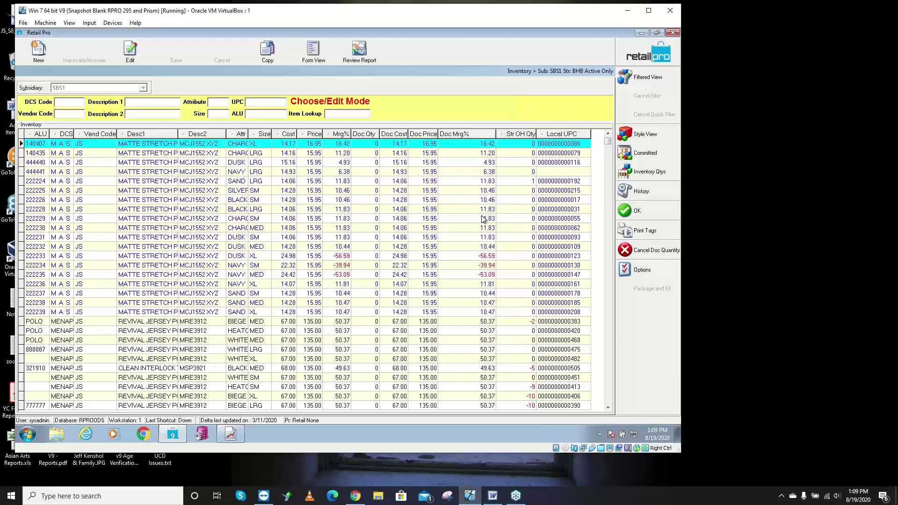
pyautogui.click(369, 212)
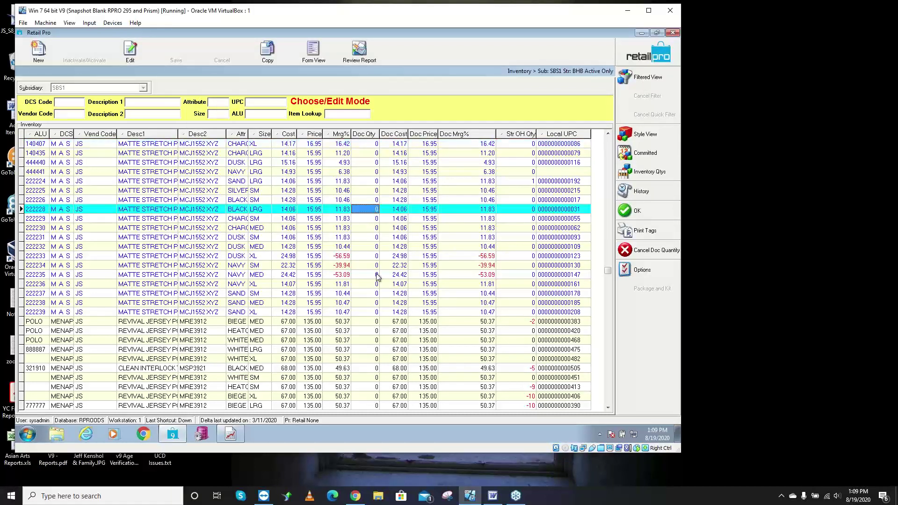
pyautogui.click(372, 369)
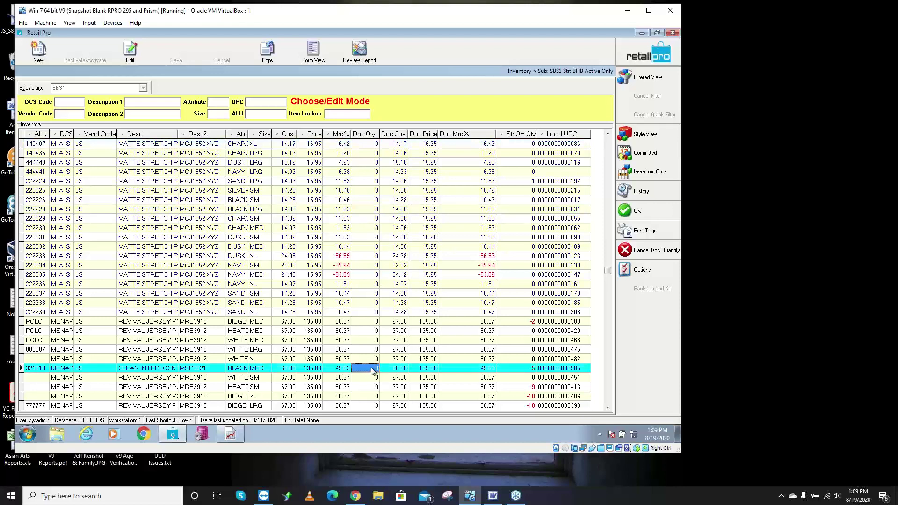
pyautogui.write('2')
pyautogui.press('Down')
pyautogui.press('Down')
pyautogui.press('Down')
pyautogui.press('Down')
pyautogui.press('Down')
pyautogui.press('Down')
pyautogui.press('Down')
pyautogui.press('Down')
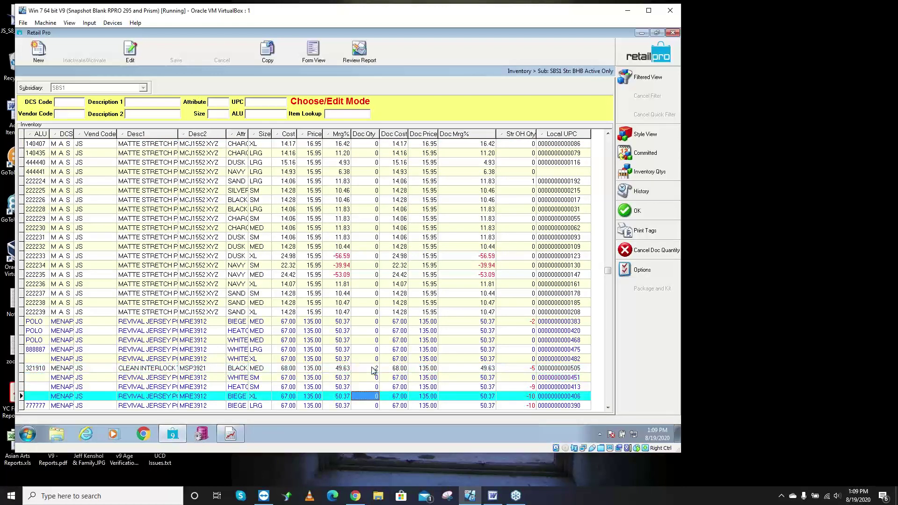
pyautogui.press('Down')
pyautogui.press('Down')
pyautogui.press('Down')
pyautogui.press('Down')
pyautogui.press('Down')
pyautogui.press('Down')
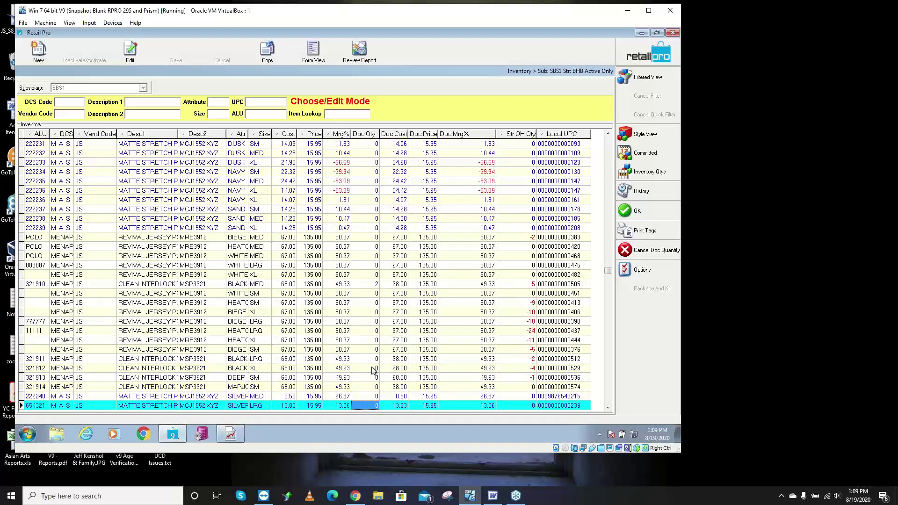
pyautogui.write('1')
pyautogui.press('Down')
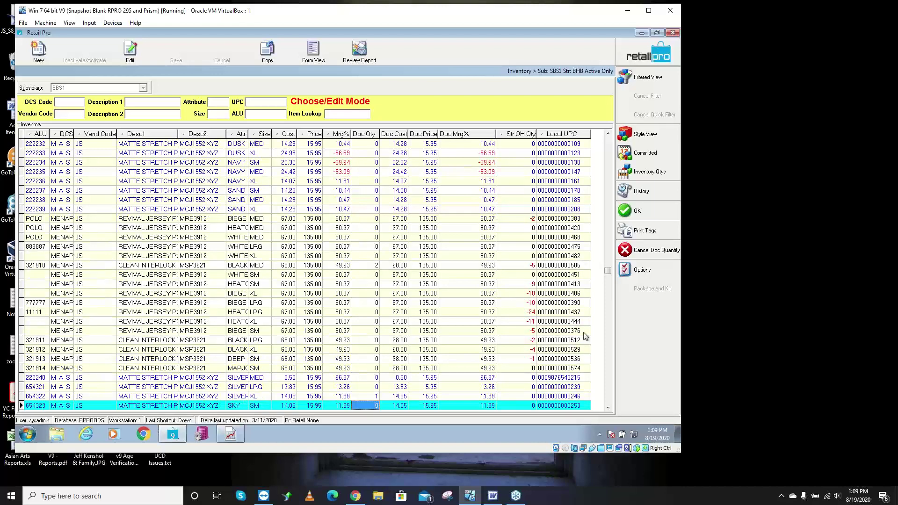
pyautogui.click(658, 212)
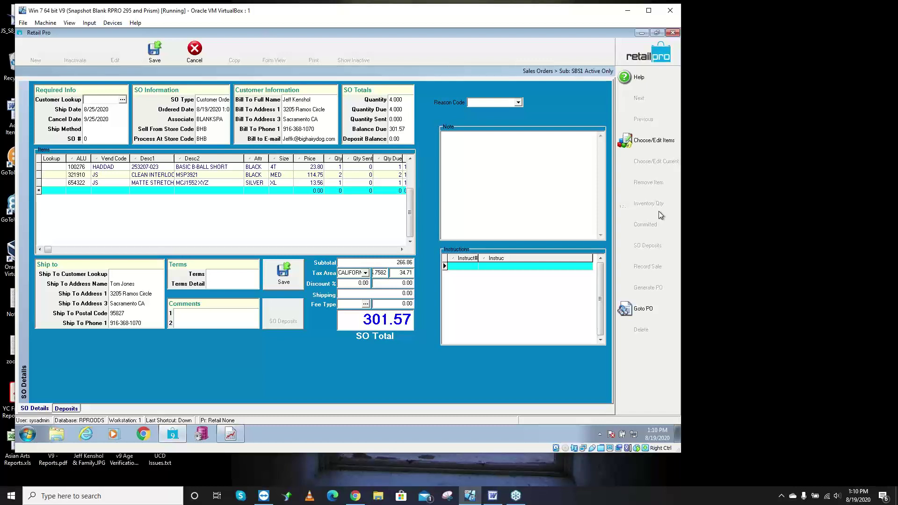
# - Save the sales order so it is assigned an SO number
pyautogui.click(155, 51)
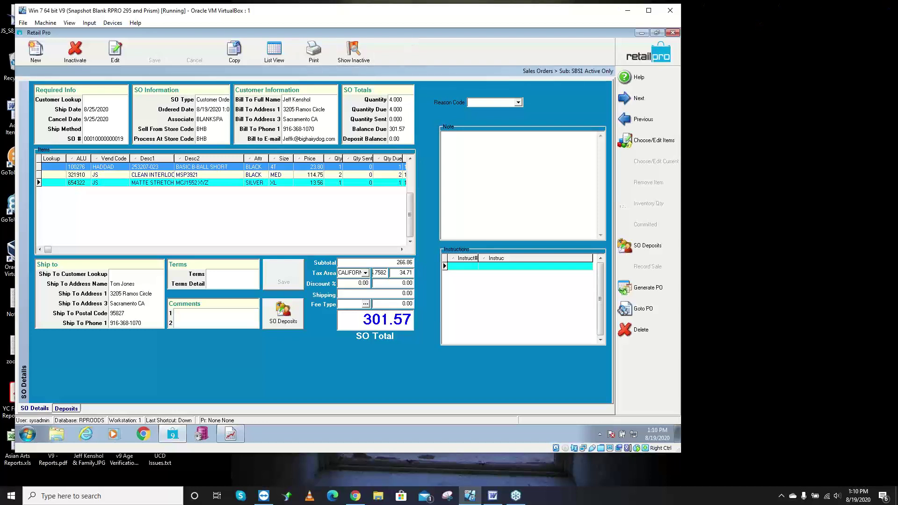
# - Drag the Word 'V9 - Sales Orders.doc' outline back onto the screen
pyautogui.moveTo(897, 35); pyautogui.dragTo(351, 25)
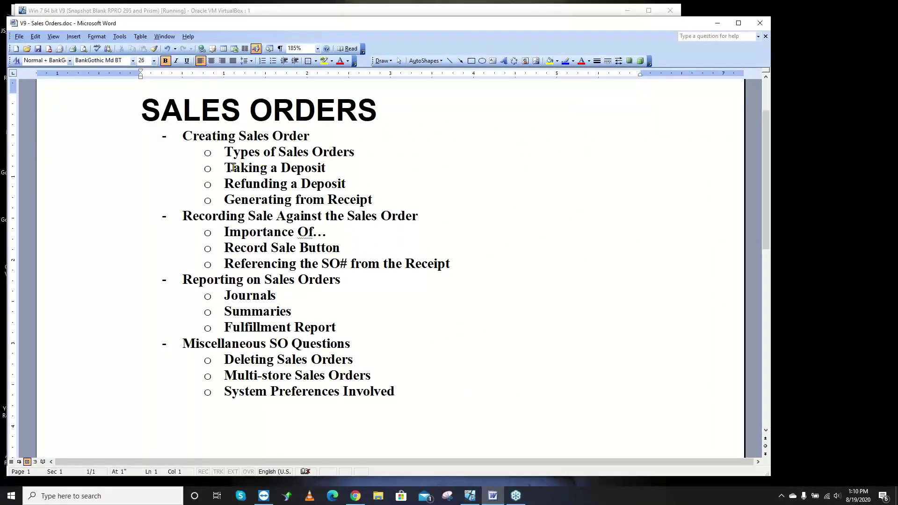
# - Highlight 'Taking a Deposit' in the Word outline, then move the Word window off-screen
pyautogui.click(332, 168)
pyautogui.moveTo(332, 168); pyautogui.dragTo(241, 168)
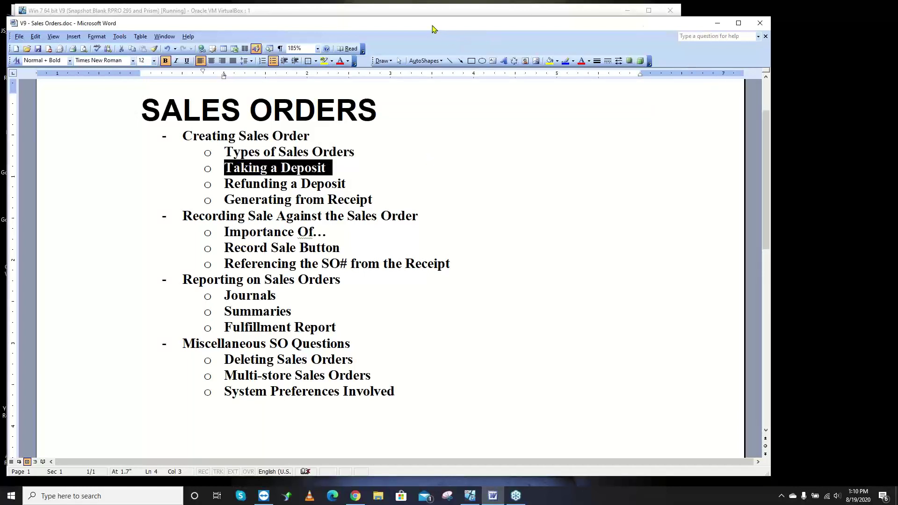
pyautogui.moveTo(433, 26); pyautogui.dragTo(897, 28)
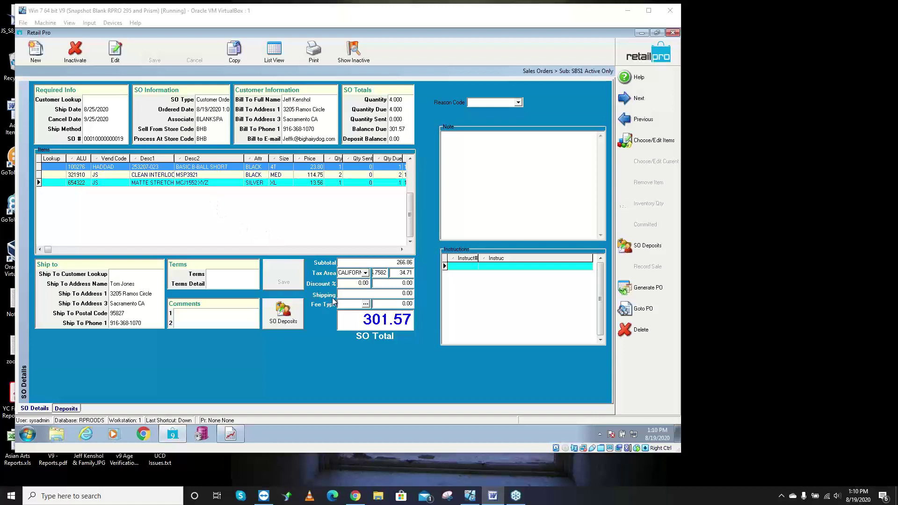
pyautogui.click(286, 320)
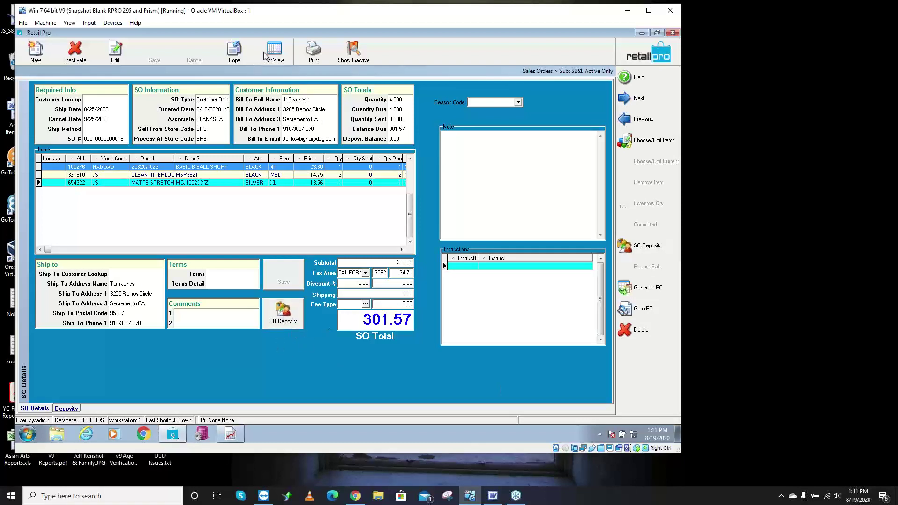
pyautogui.click(280, 53)
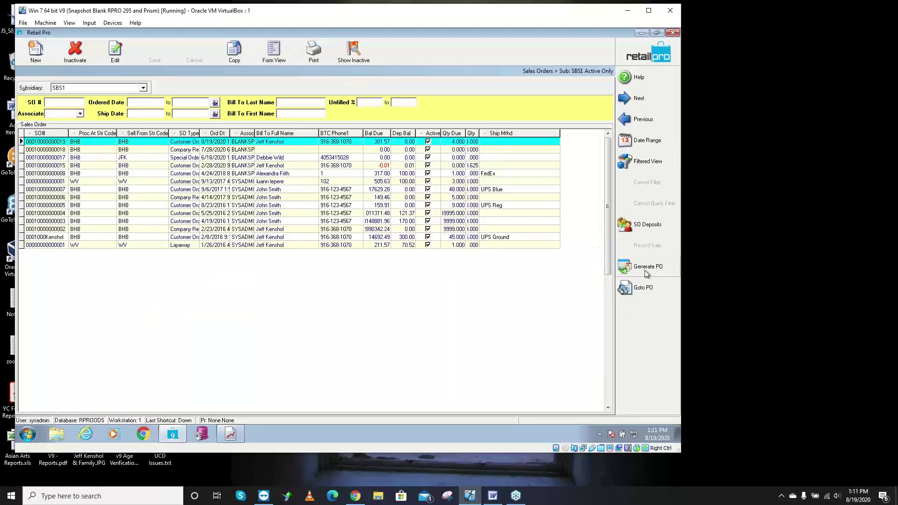
pyautogui.click(280, 49)
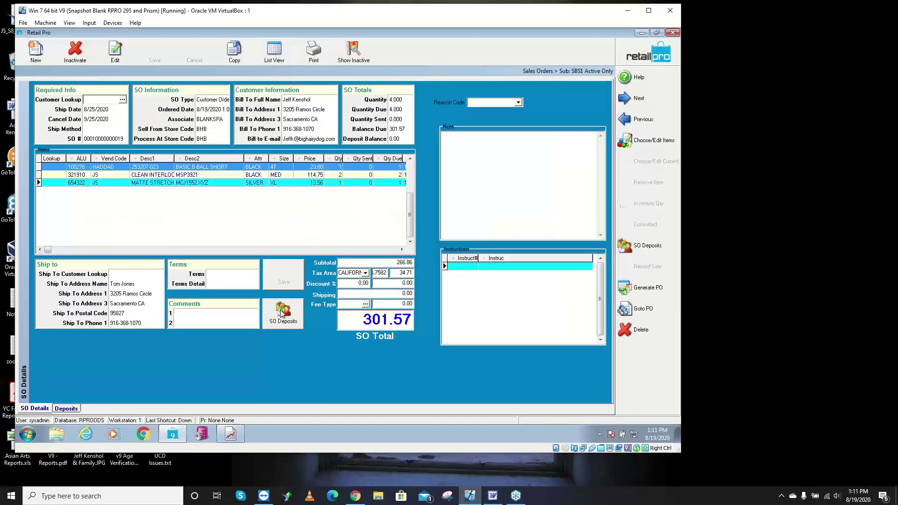
pyautogui.click(282, 313)
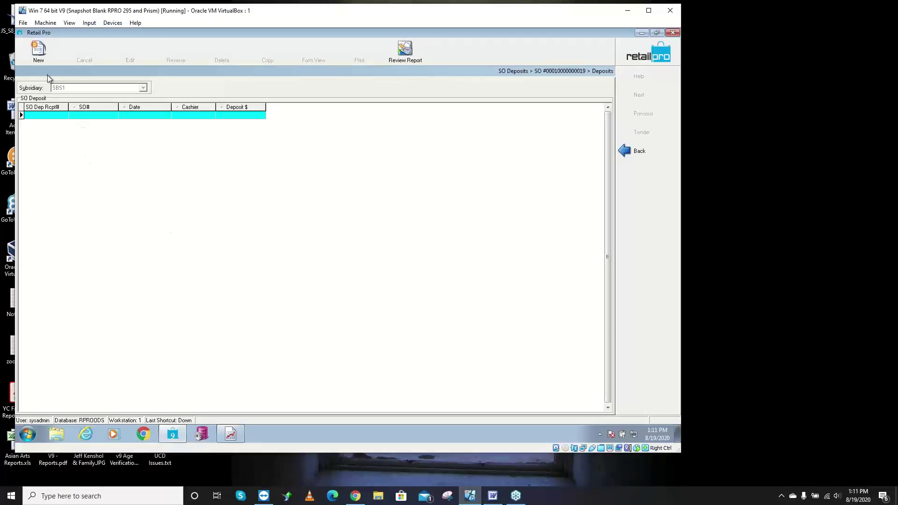
# - Add a new deposit, replacing 301.57 with 40, and move on to tendering it
pyautogui.click(39, 52)
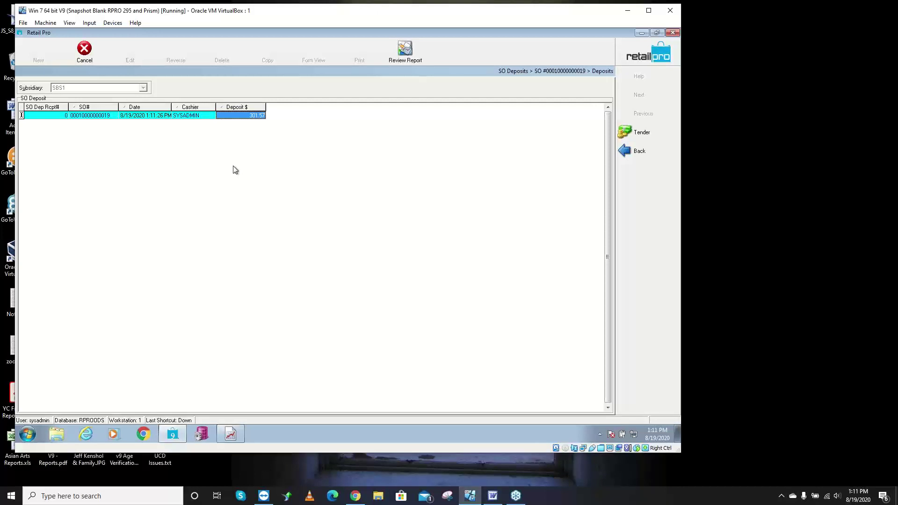
pyautogui.click(261, 118)
pyautogui.click(260, 118)
pyautogui.doubleClick(250, 118)
pyautogui.write('40')
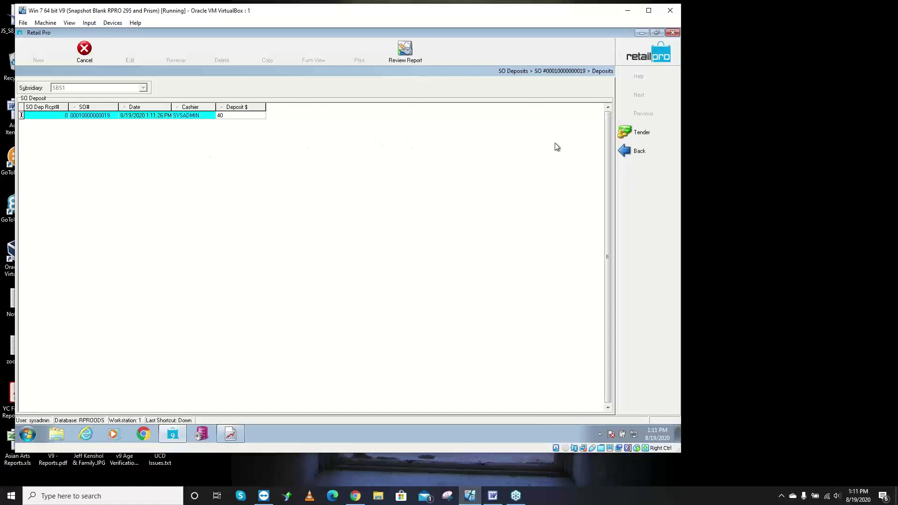
pyautogui.click(642, 139)
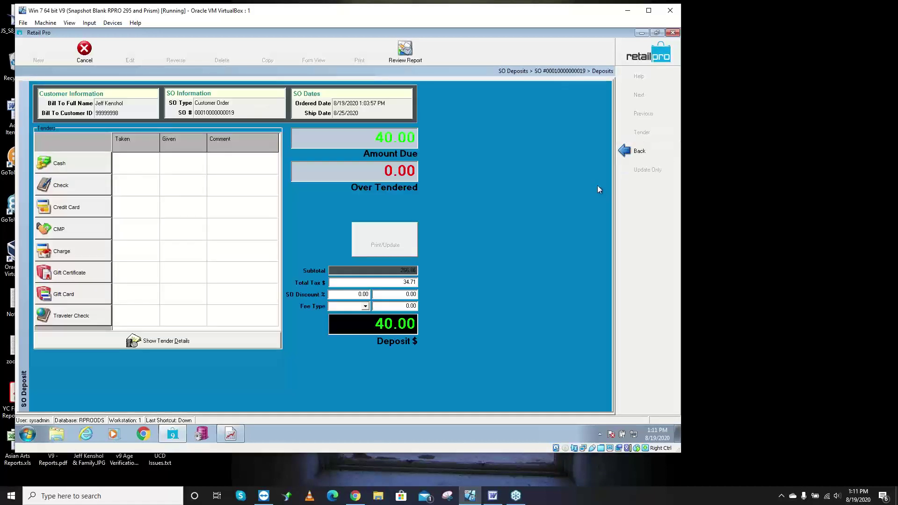
# - Tender the 40.00 deposit with 50 cash, giving 10.00 change
pyautogui.click(87, 170)
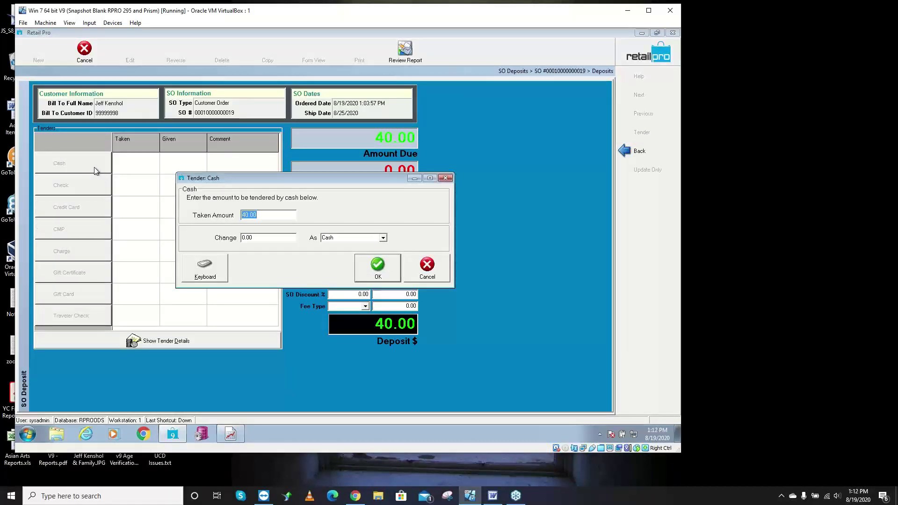
pyautogui.write('50')
pyautogui.click(382, 270)
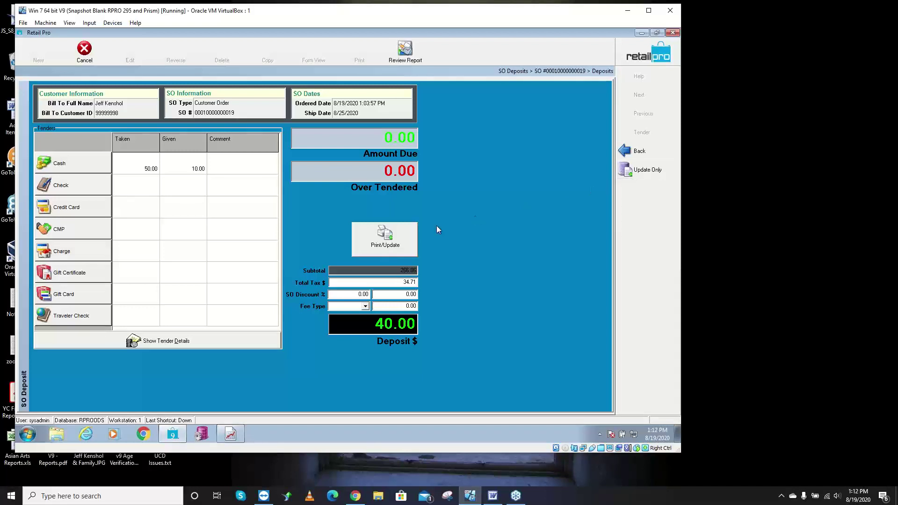
# - Print the deposit using the 'SO dep with items' document, choosing Preview instead of Print
pyautogui.click(383, 247)
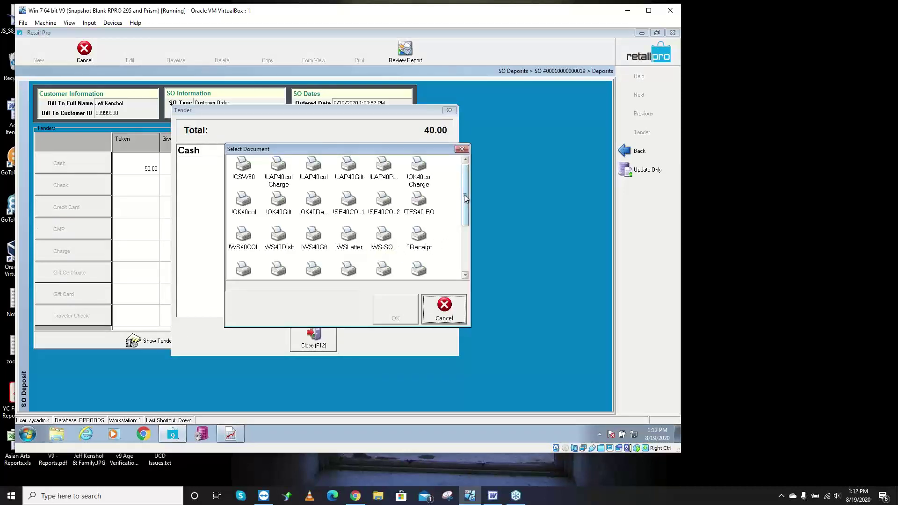
pyautogui.moveTo(465, 195); pyautogui.dragTo(464, 232)
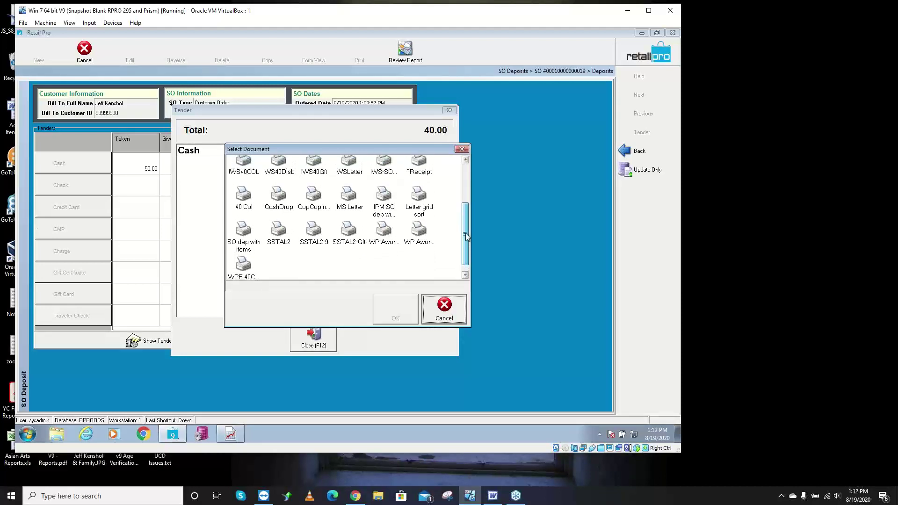
pyautogui.click(245, 236)
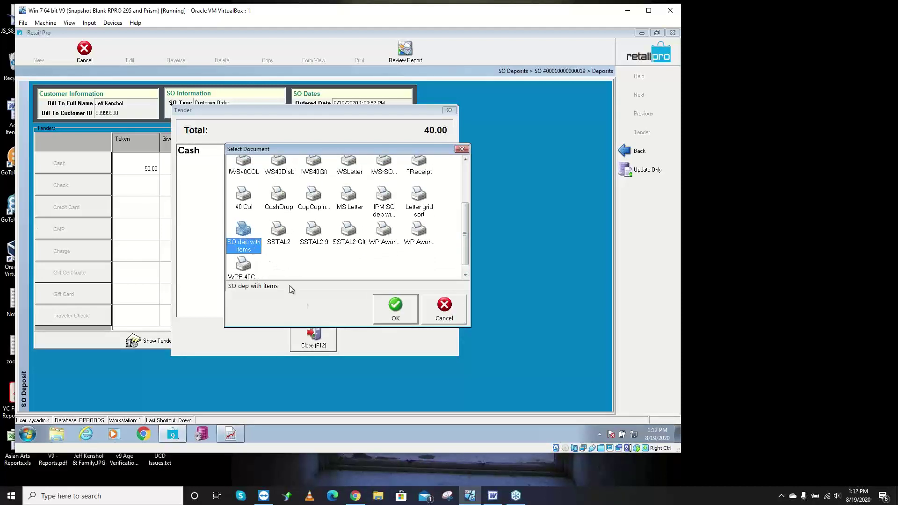
pyautogui.click(395, 310)
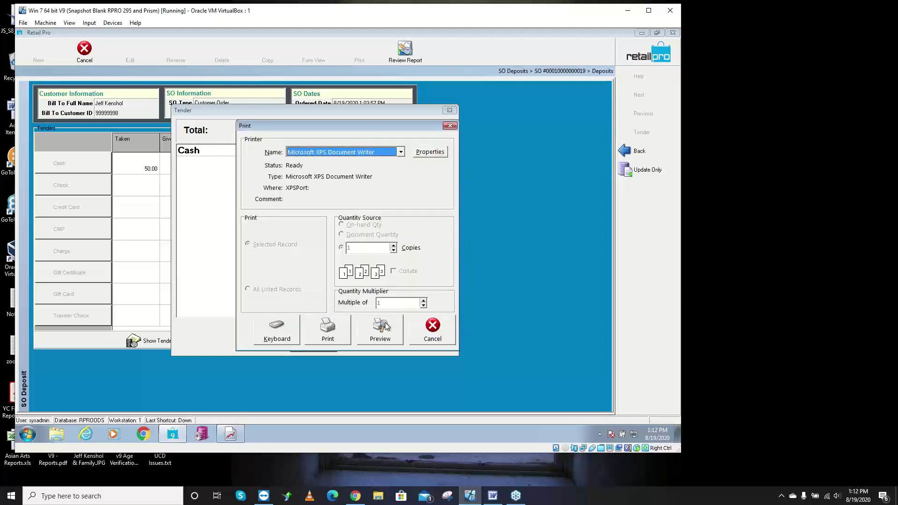
pyautogui.click(385, 331)
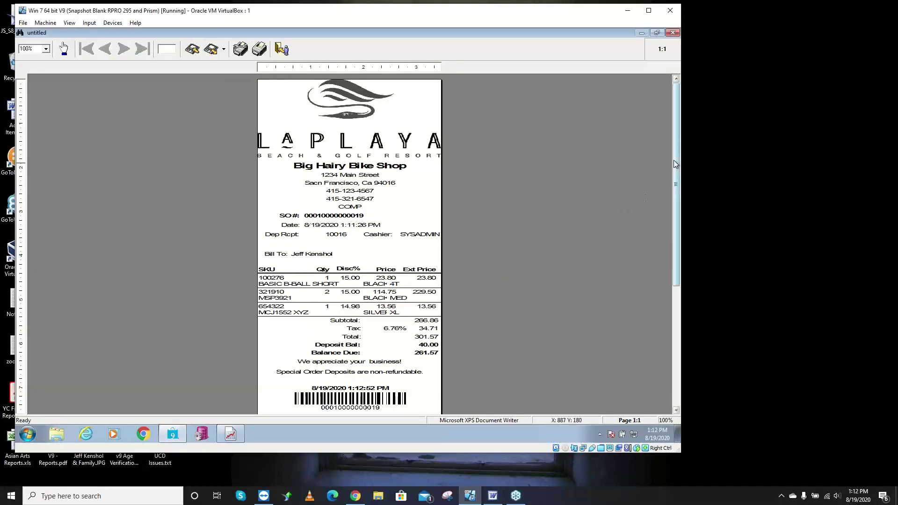
# - Scroll the deposit receipt preview to review the items, 40.00 deposit and 261.57 balance due
pyautogui.moveTo(673, 164); pyautogui.dragTo(677, 189)
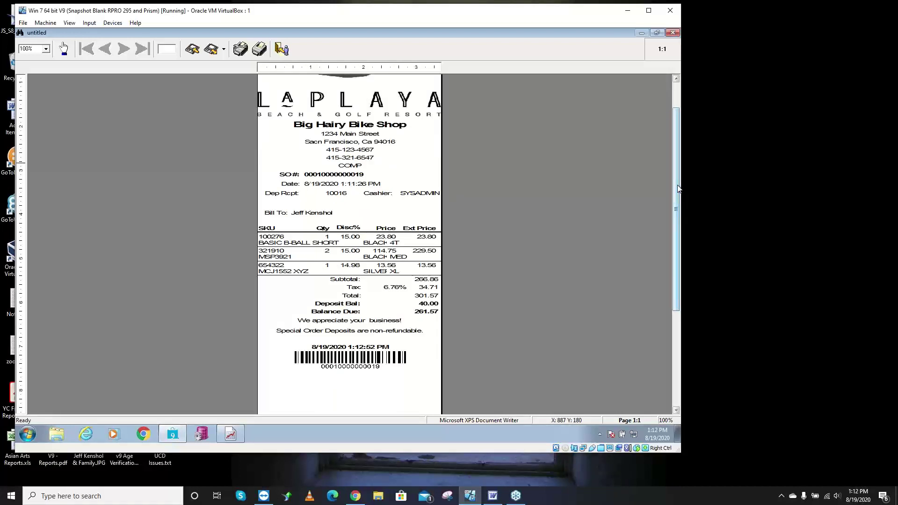
pyautogui.moveTo(678, 189); pyautogui.dragTo(671, 160)
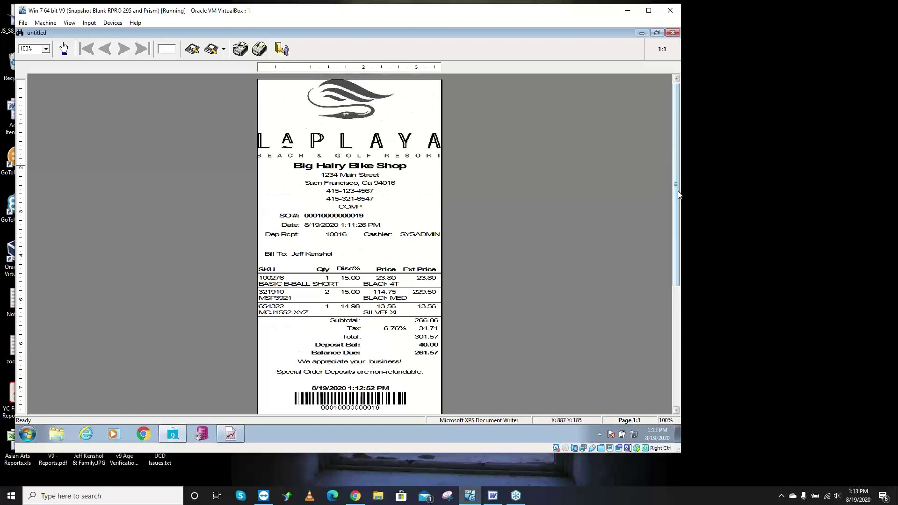
pyautogui.moveTo(677, 193); pyautogui.dragTo(676, 211)
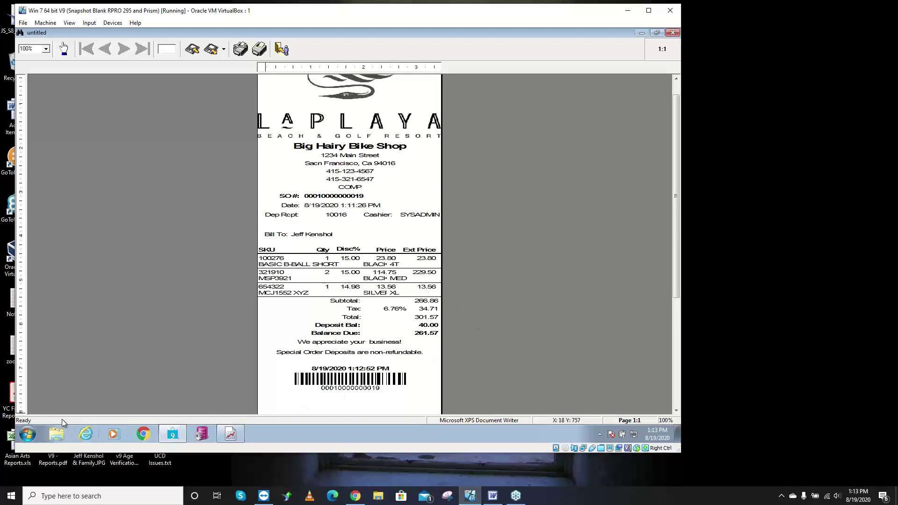
# - Zoom the receipt preview to 150%, then to 200%
pyautogui.click(45, 48)
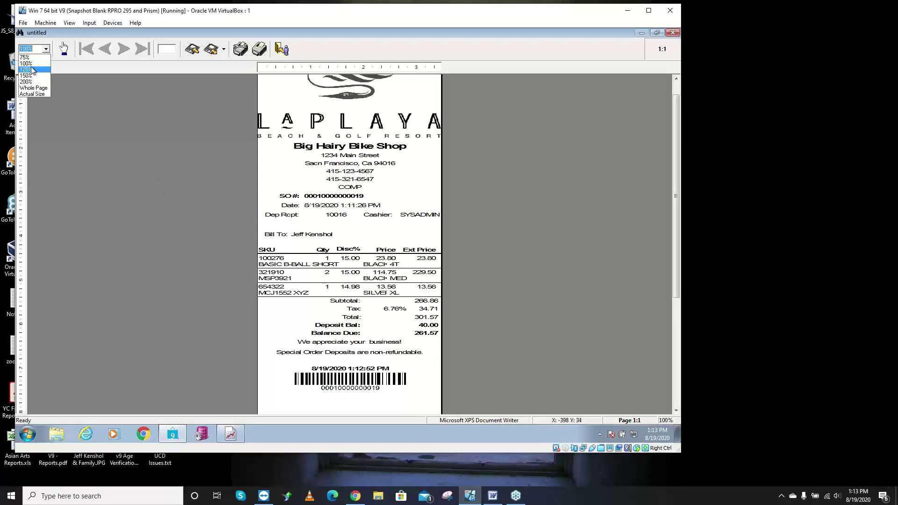
pyautogui.click(31, 76)
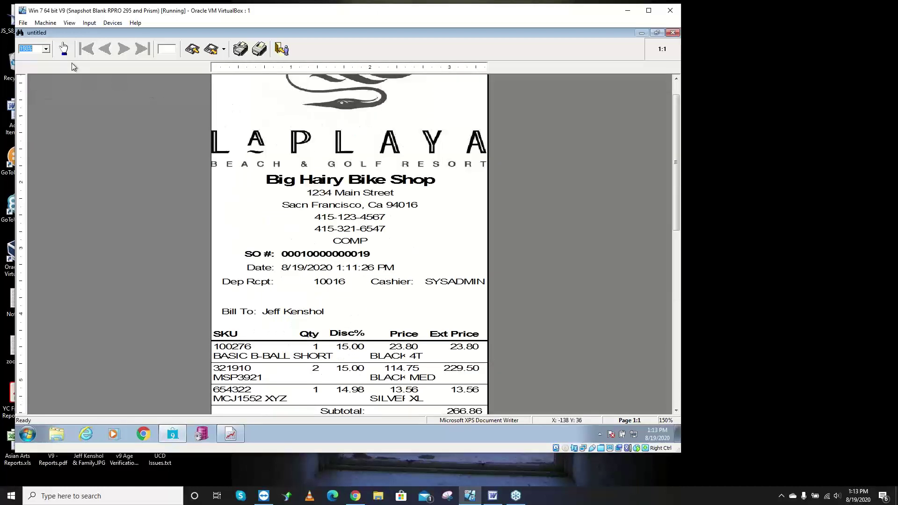
pyautogui.click(46, 50)
pyautogui.click(29, 81)
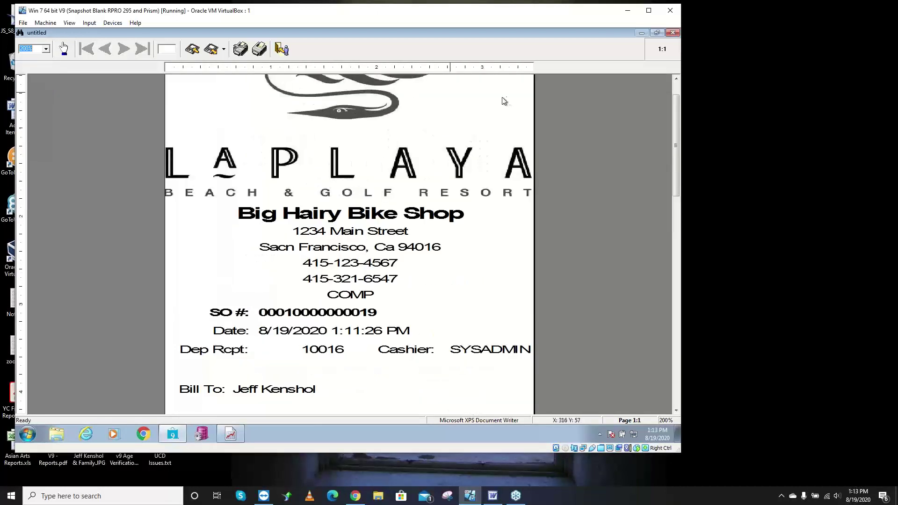
# - Scroll through the enlarged receipt's line items and totals, then close the preview
pyautogui.moveTo(676, 126); pyautogui.dragTo(679, 149)
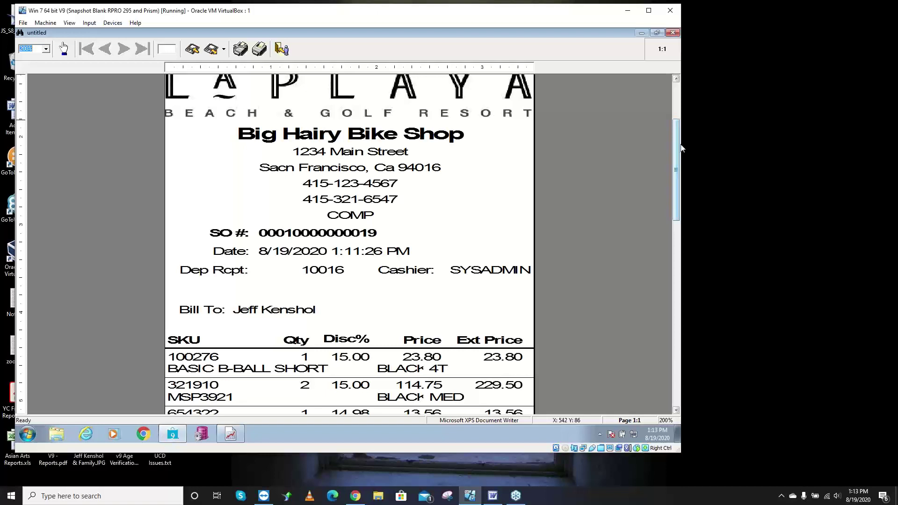
pyautogui.moveTo(679, 166); pyautogui.dragTo(680, 221)
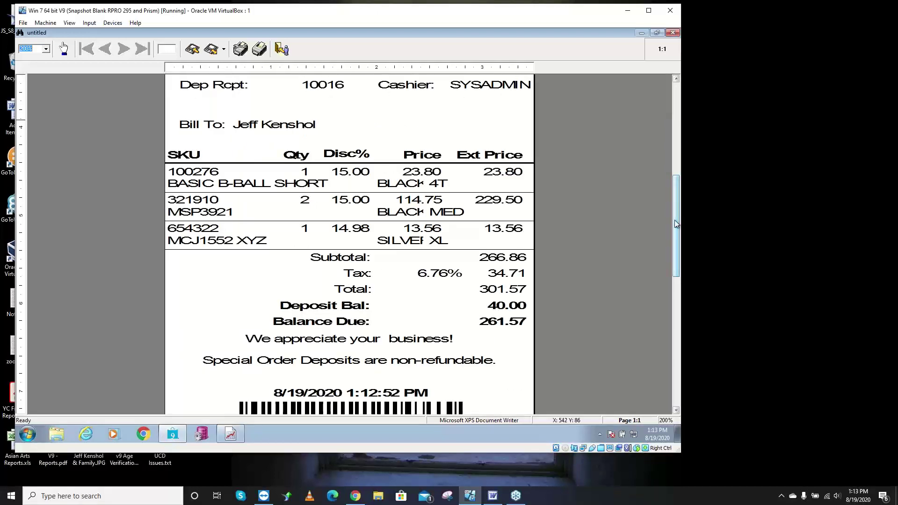
pyautogui.moveTo(677, 223); pyautogui.dragTo(679, 215)
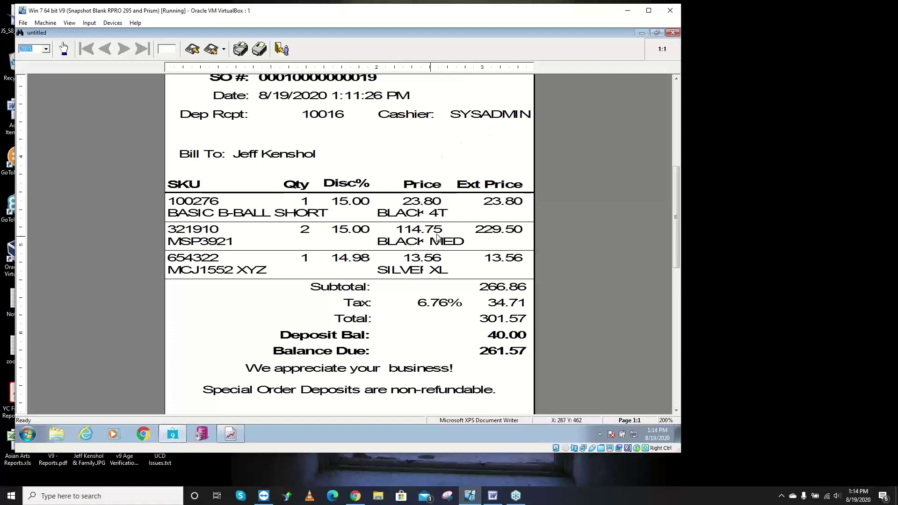
pyautogui.hotkey('alt', 'F4')
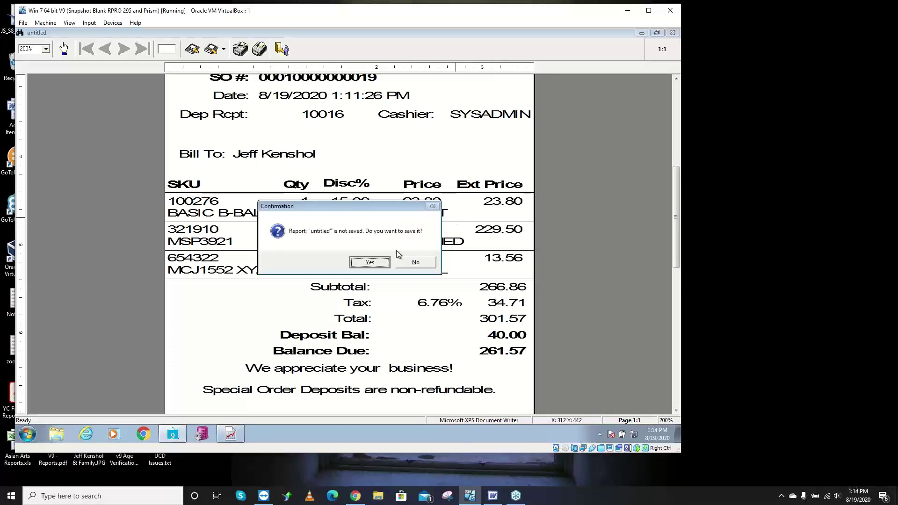
# - Decline saving the report, close the tender summary, and return to the special order
pyautogui.click(405, 263)
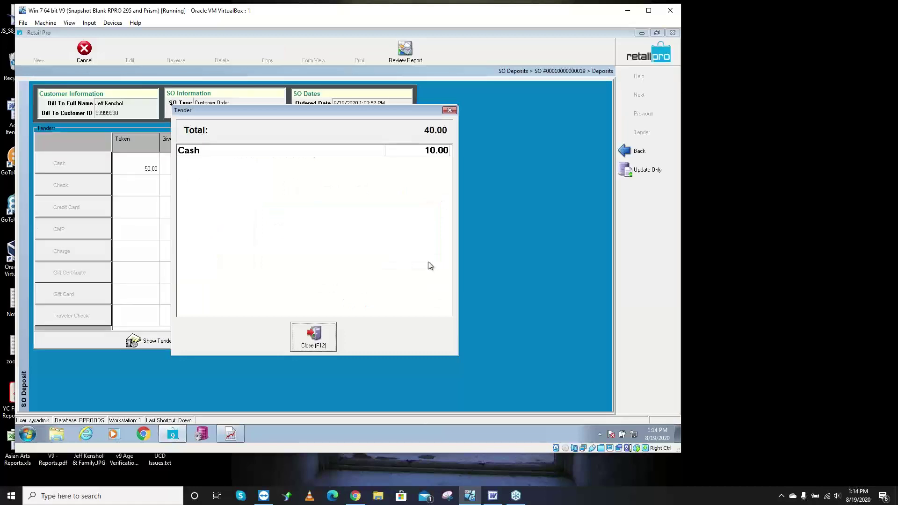
pyautogui.click(314, 336)
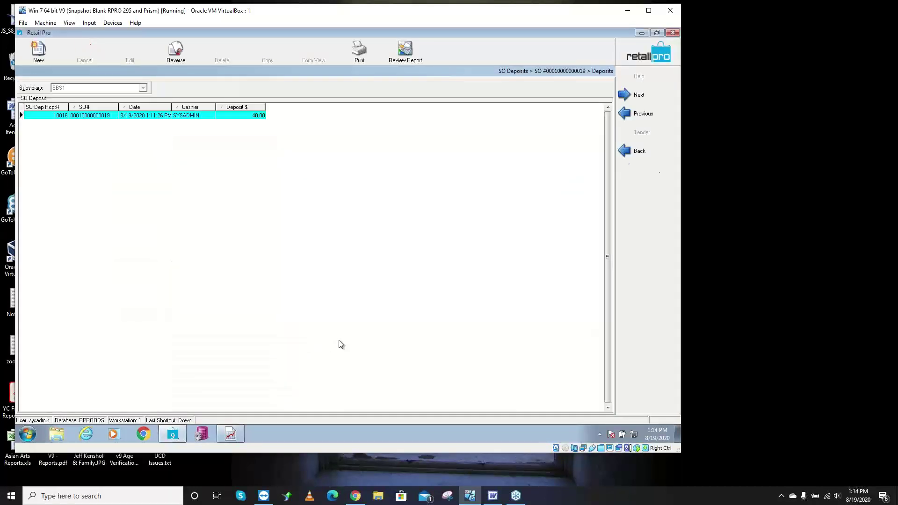
pyautogui.click(626, 156)
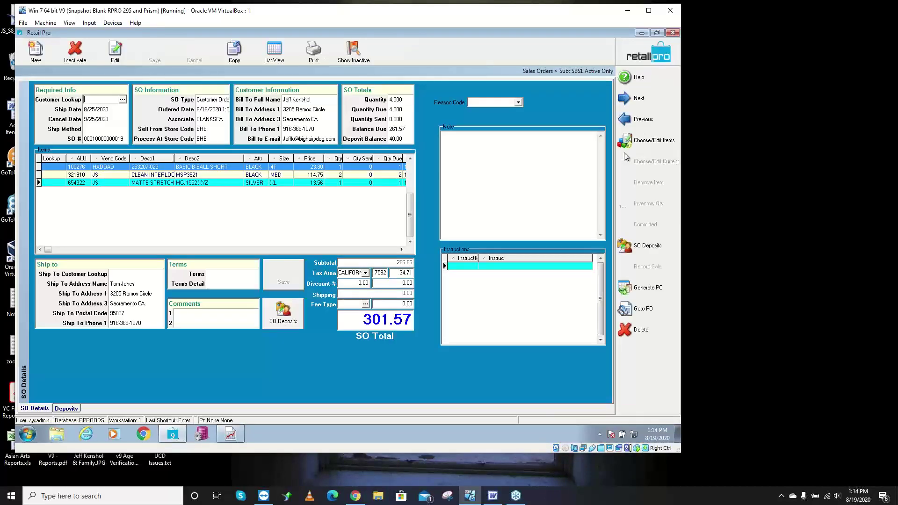
# - Print the special order with the BikeWorkOrder80SO document as an on-screen preview
pyautogui.click(313, 51)
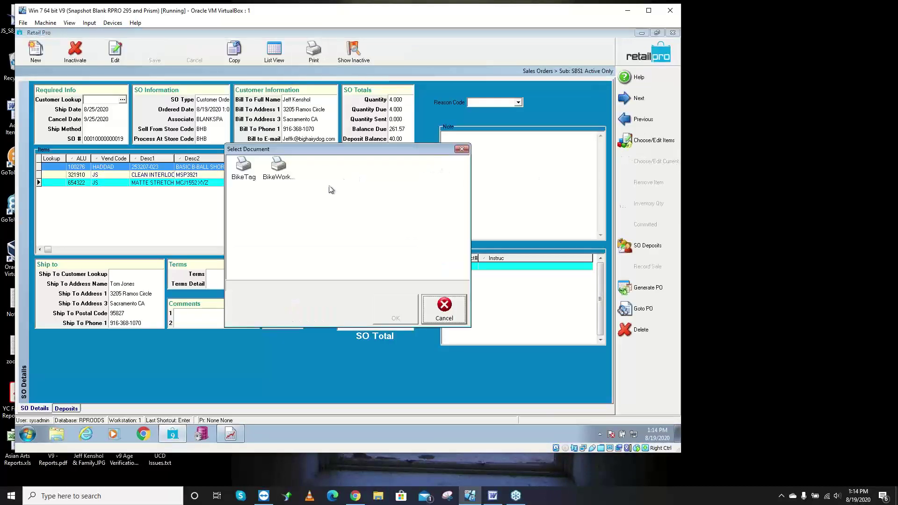
pyautogui.click(278, 179)
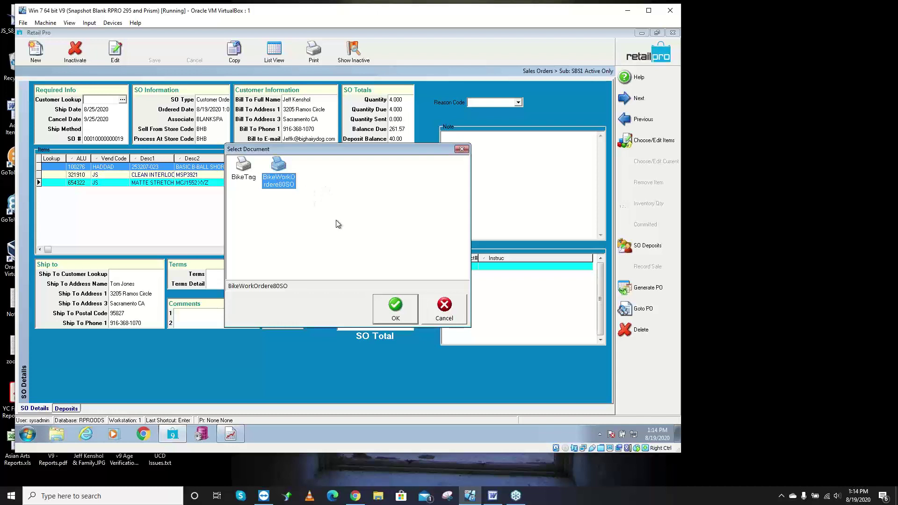
pyautogui.click(394, 312)
pyautogui.click(380, 338)
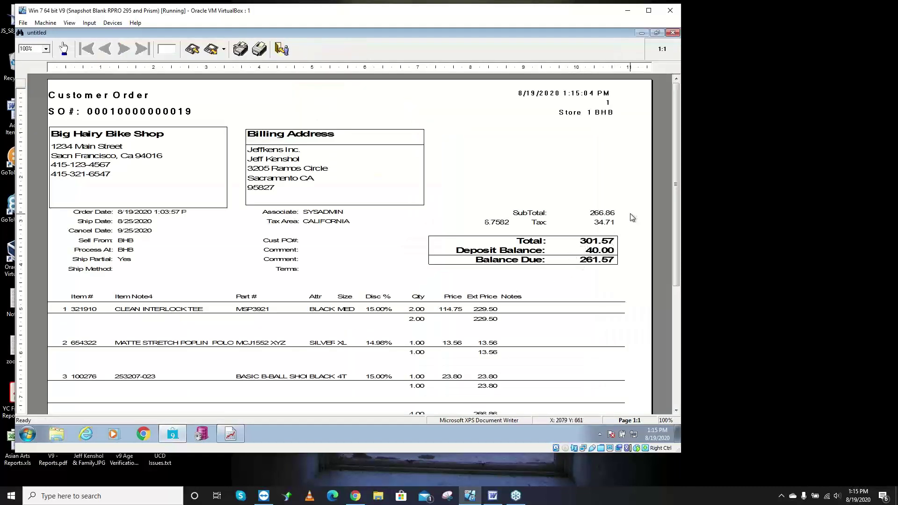
# - Scroll the customer order preview to the 40.00 deposit payment table, then switch to Word
pyautogui.moveTo(677, 136); pyautogui.dragTo(679, 163)
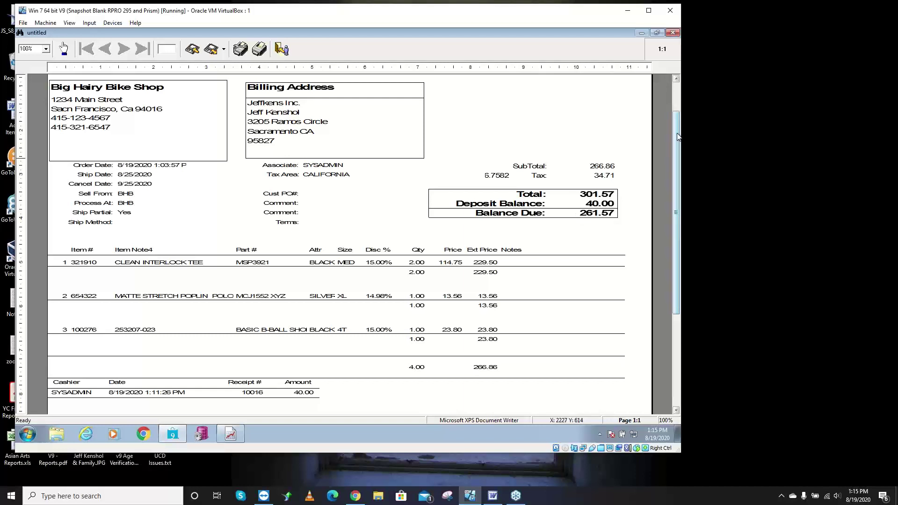
pyautogui.moveTo(673, 148); pyautogui.dragTo(658, 99)
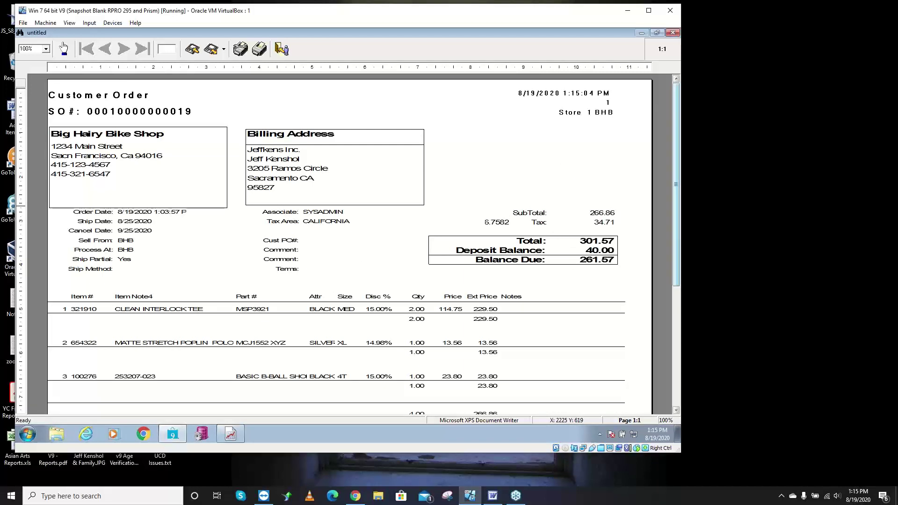
pyautogui.click(492, 496)
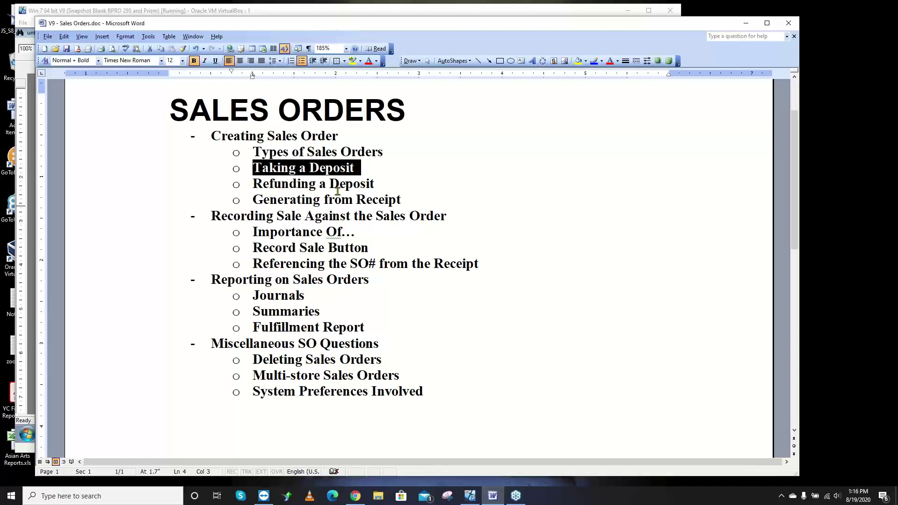
# - Close the customer order preview saving the untitled report, then reopen SO Deposits showing the 40.00 deposit
pyautogui.hotkey('alt', 'Tab')
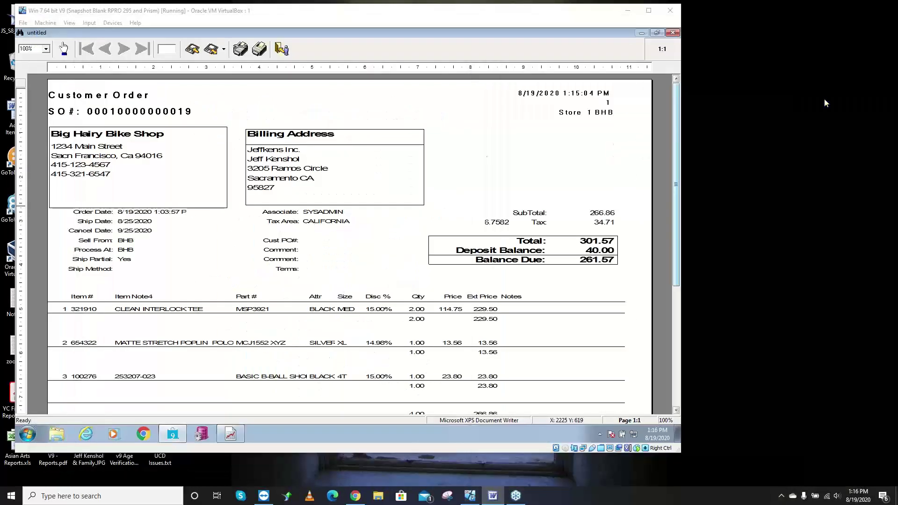
pyautogui.click(672, 33)
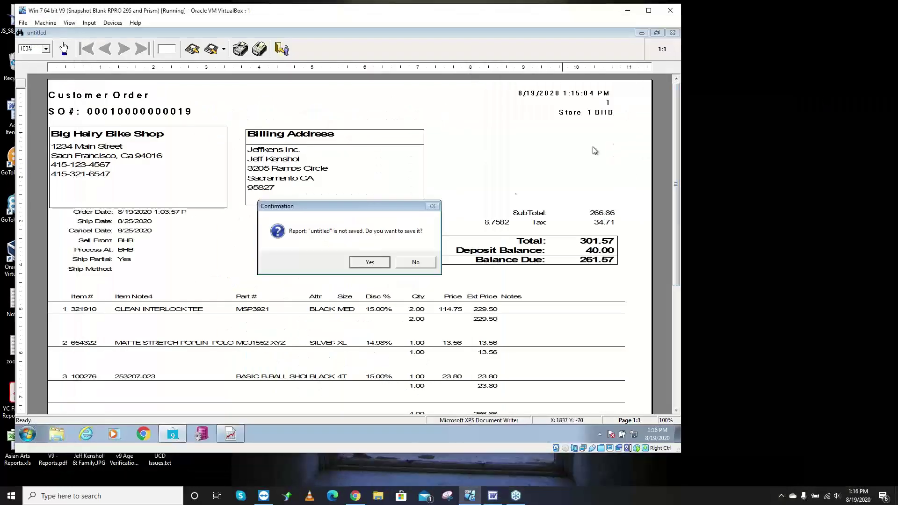
pyautogui.click(376, 262)
pyautogui.click(370, 286)
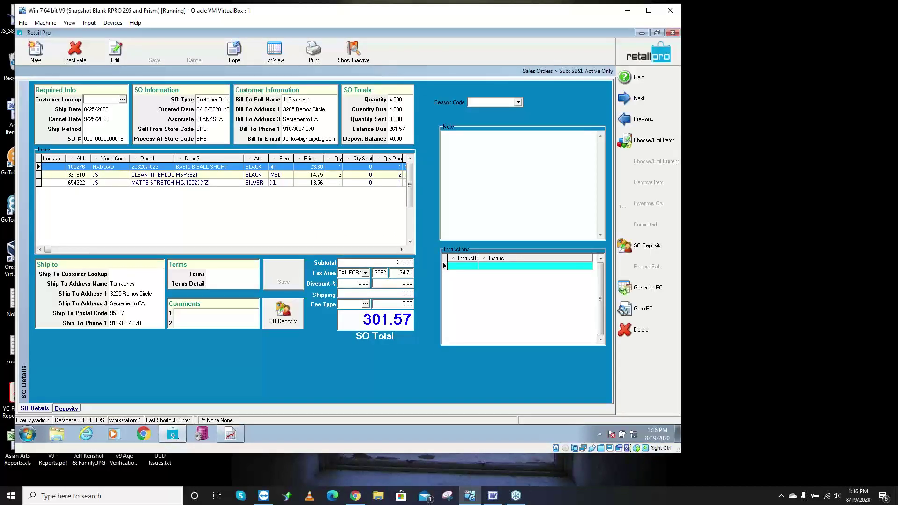
pyautogui.click(288, 320)
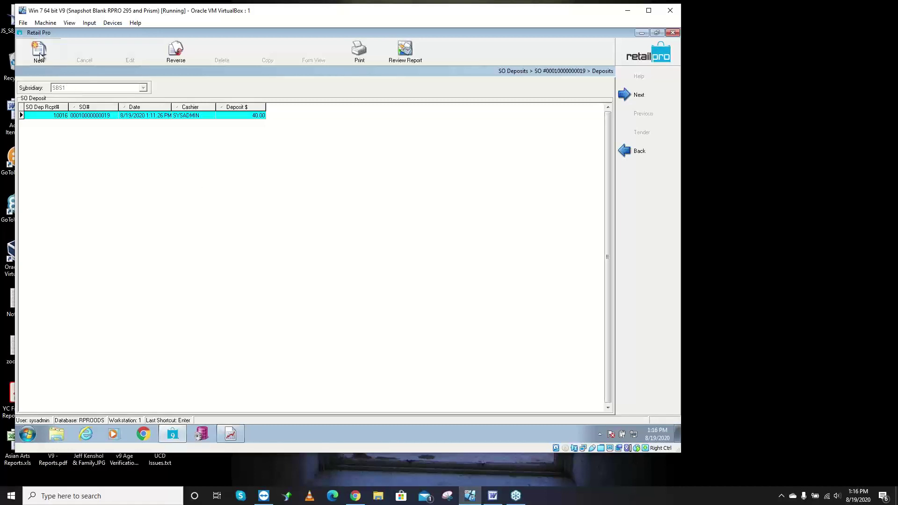
# - Start a new deposit on the order and change its amount to -40
pyautogui.click(47, 63)
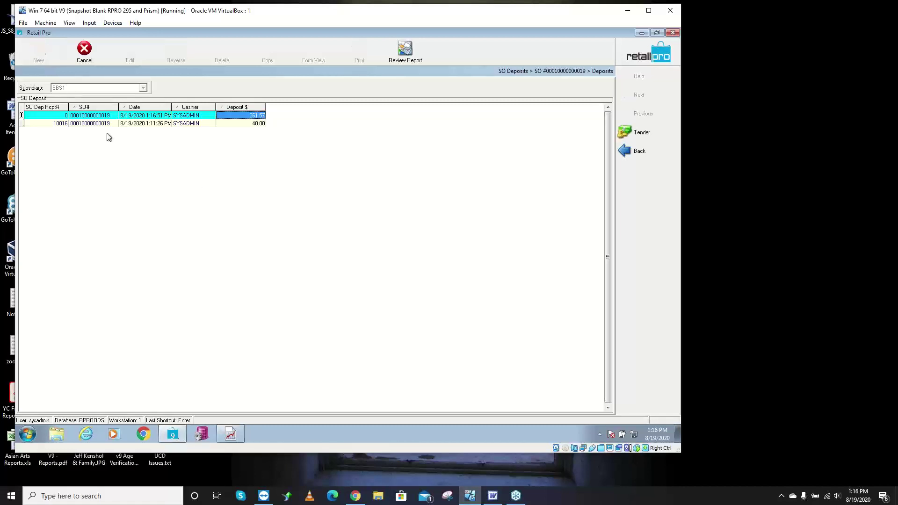
pyautogui.click(262, 116)
pyautogui.press('BackSpace')
pyautogui.write('-40')
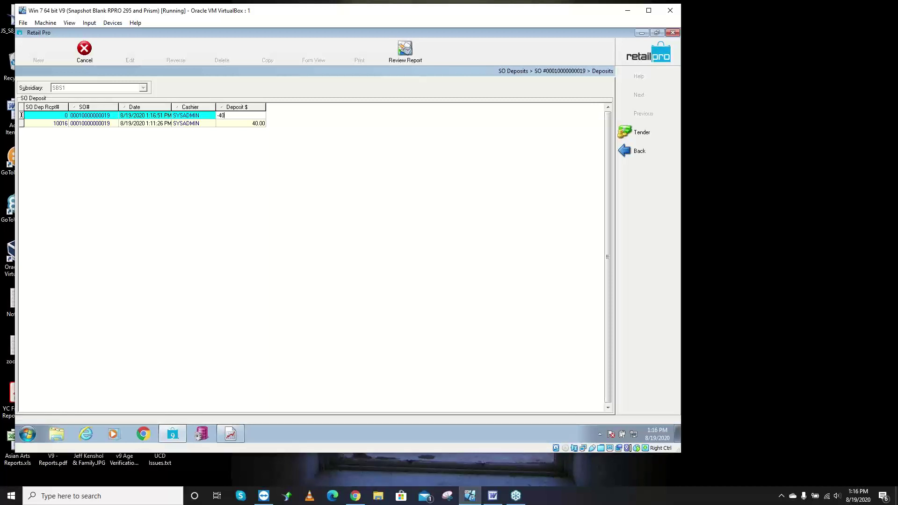
# - Tender the 40.00 refund in cash and save it without printing
pyautogui.click(644, 134)
pyautogui.click(68, 158)
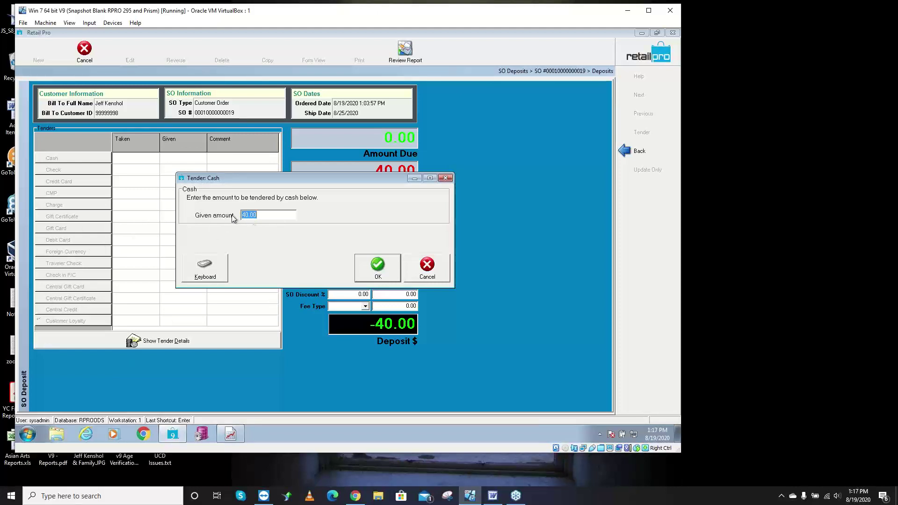
pyautogui.click(377, 266)
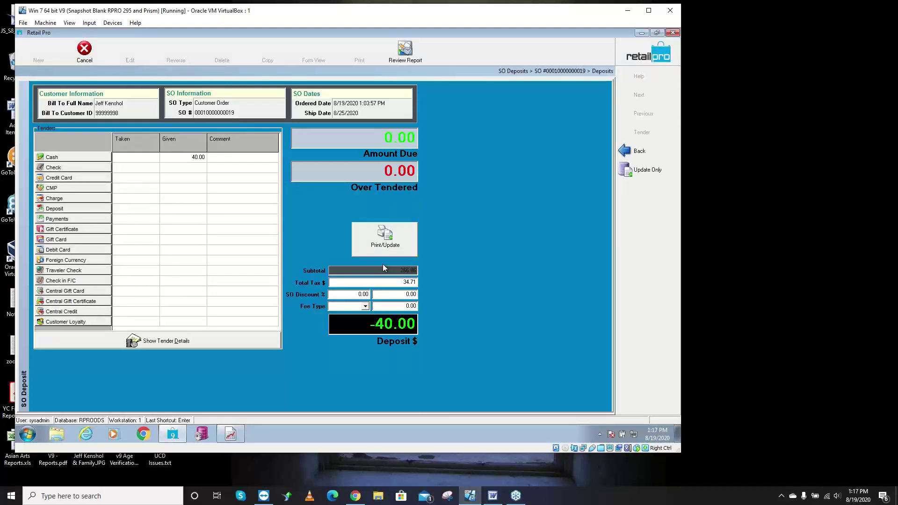
pyautogui.click(646, 170)
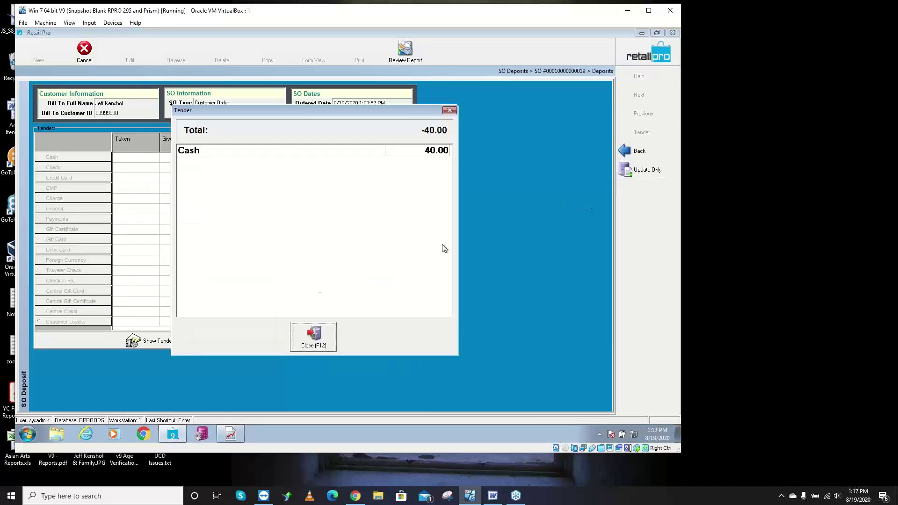
pyautogui.click(311, 340)
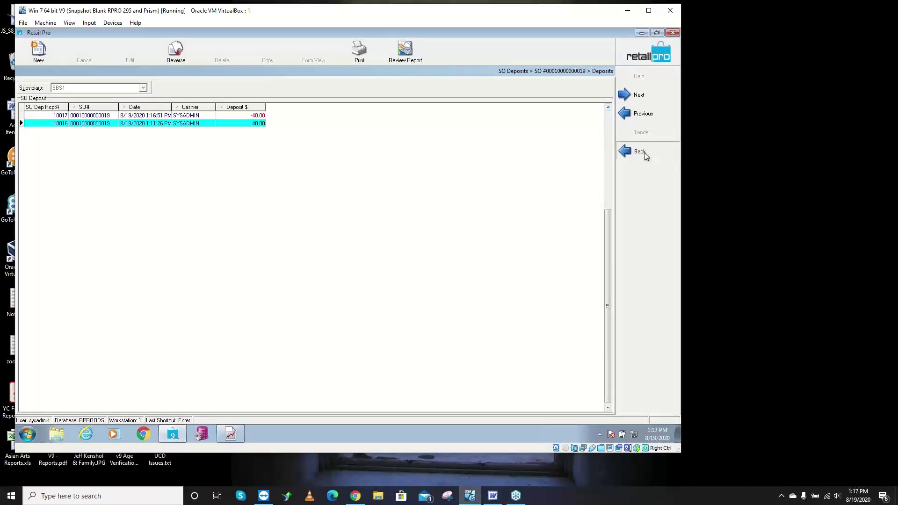
# - Return to the sales order details, now showing a 0.00 deposit balance and 301.57 due
pyautogui.click(616, 161)
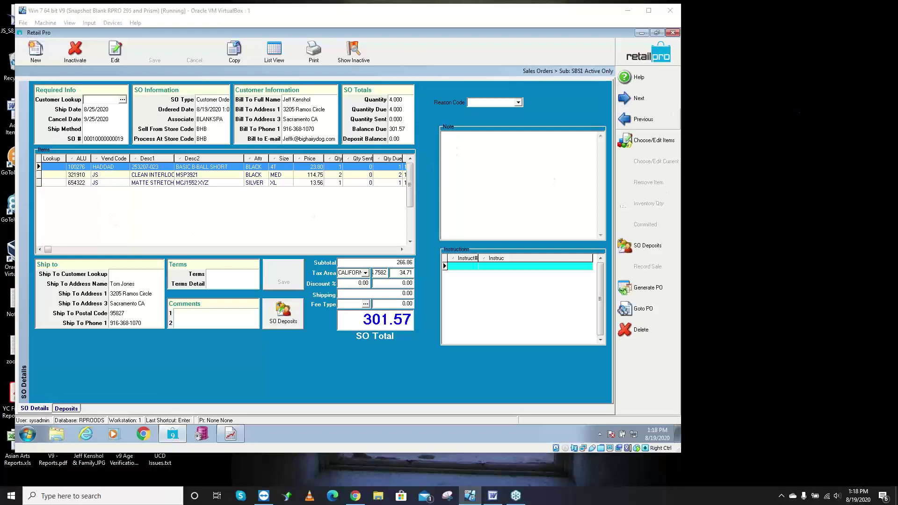
# - Glance at the Word outline, then close the sales order and open the Receipts list
pyautogui.hotkey('alt', 'Tab')
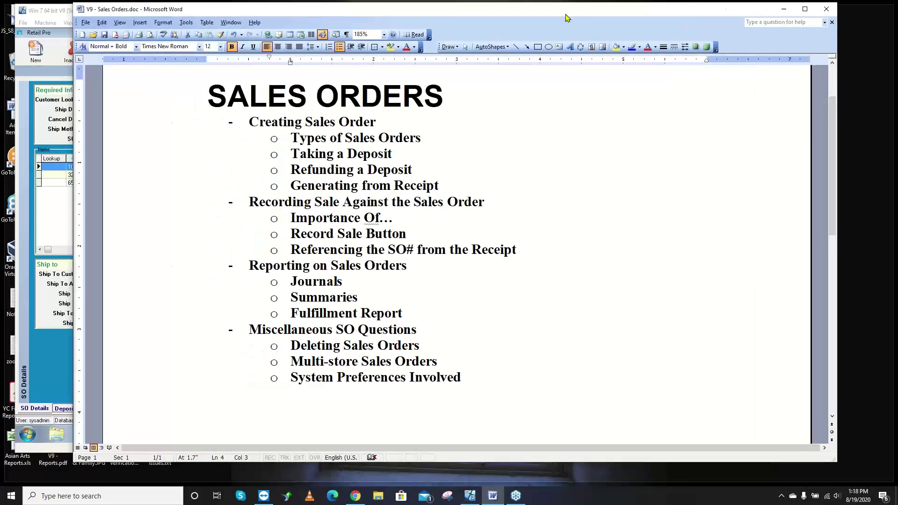
pyautogui.hotkey('alt', 'Tab')
pyautogui.click(629, 57)
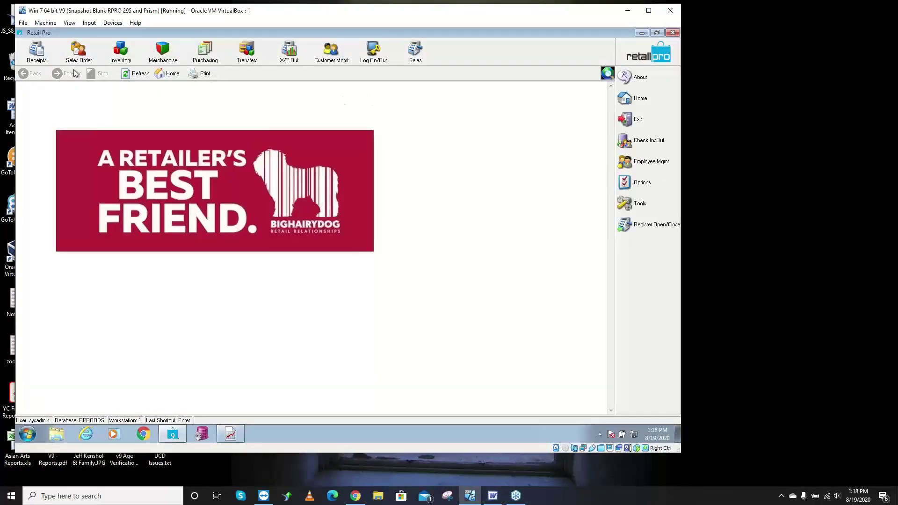
pyautogui.click(36, 51)
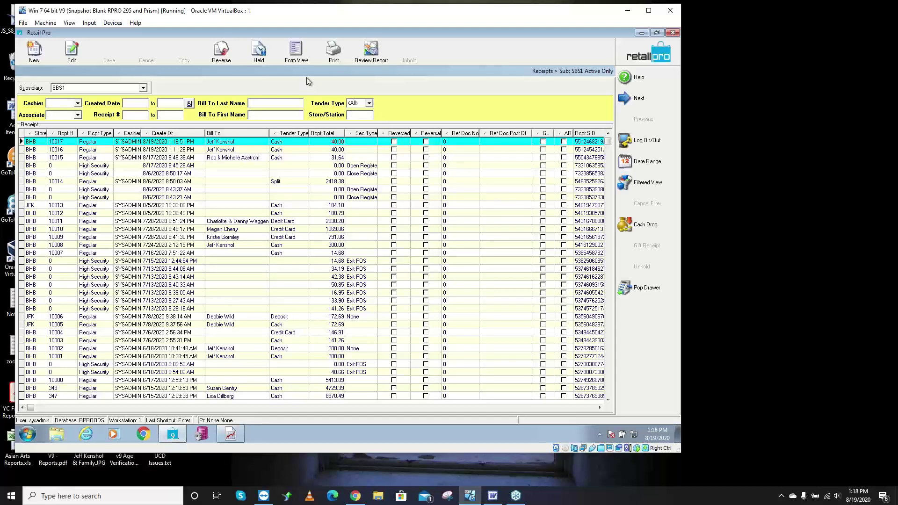
# - Show receipt 10017 in Form View and open the Page Designer
pyautogui.click(295, 63)
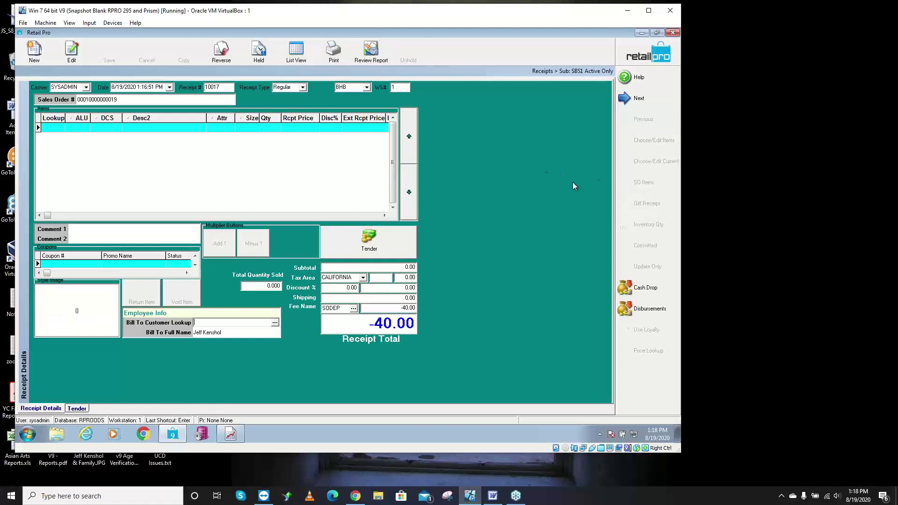
pyautogui.rightClick(540, 178)
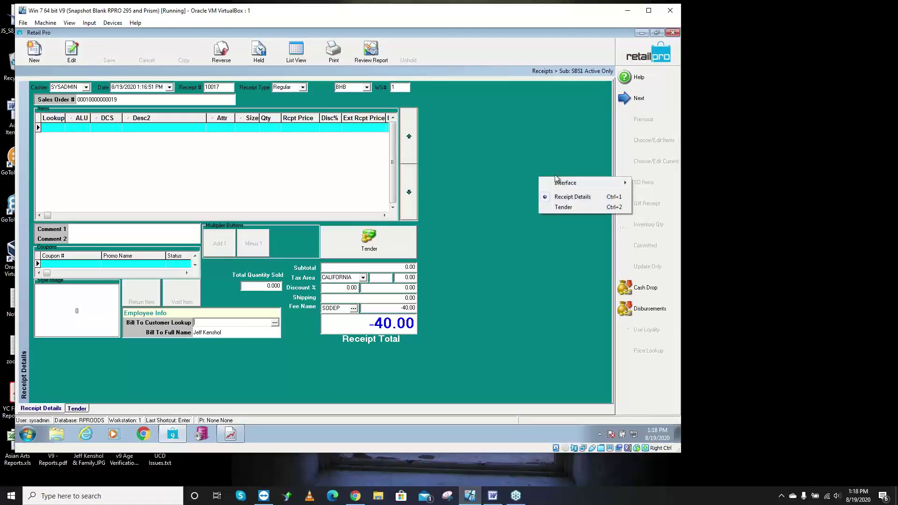
pyautogui.moveTo(564, 183)
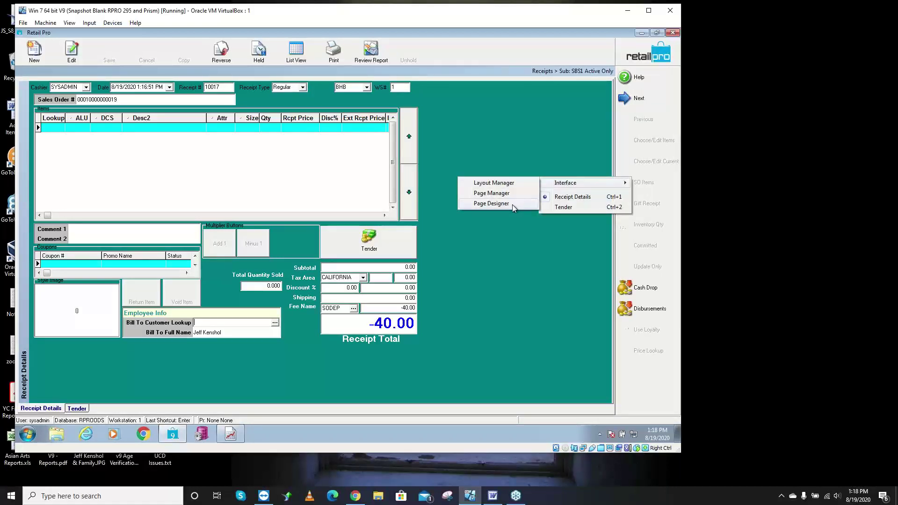
pyautogui.click(512, 203)
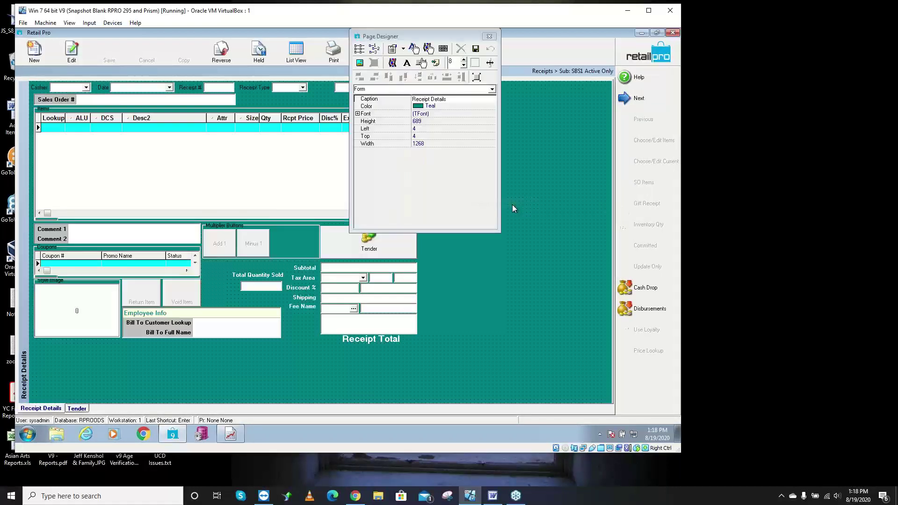
# - Add an active Generate SO button and place it below the employee info
pyautogui.click(426, 66)
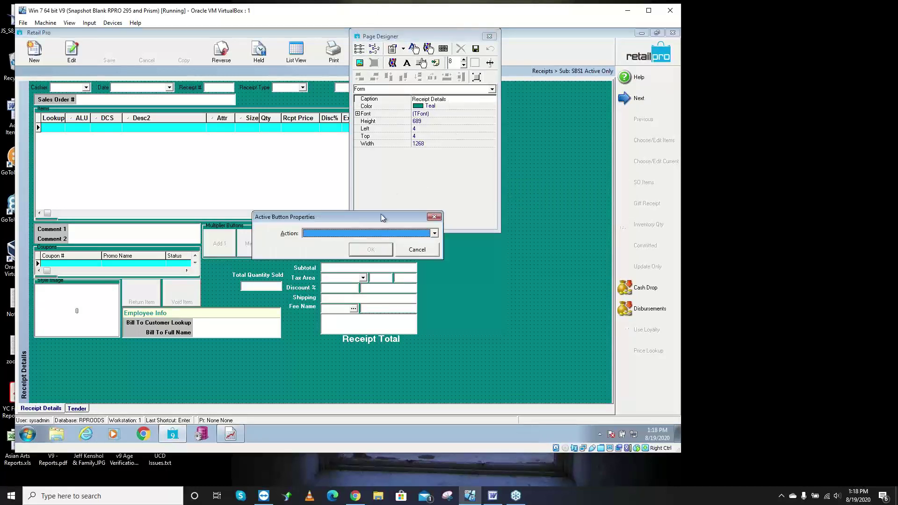
pyautogui.scroll(-1, 360, 233)
pyautogui.click(373, 249)
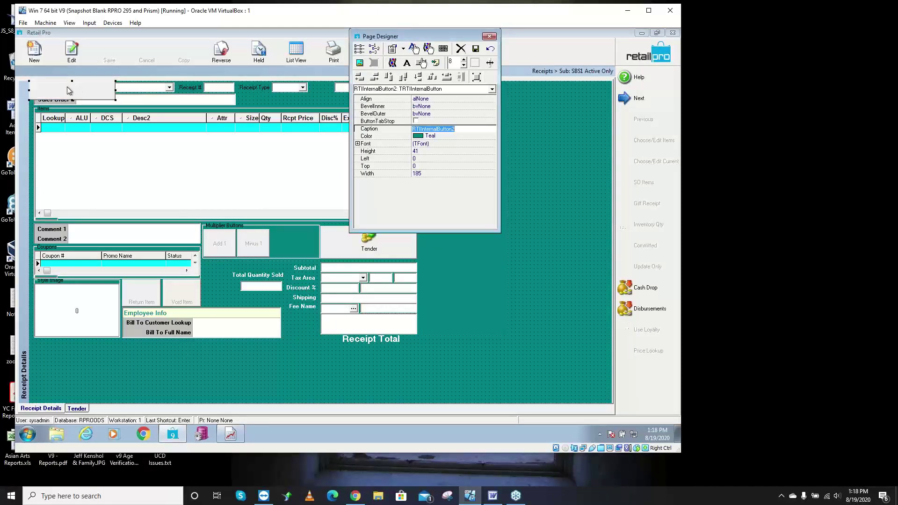
pyautogui.moveTo(69, 92); pyautogui.dragTo(262, 398)
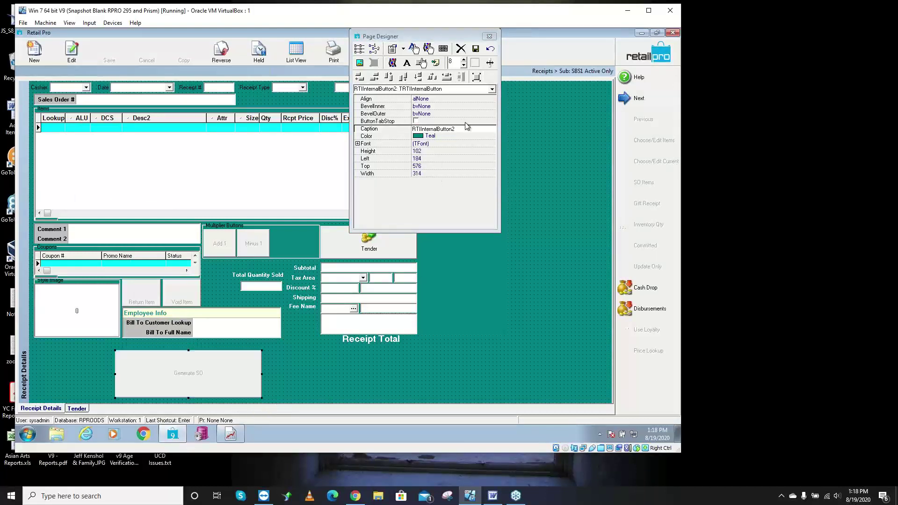
# - Give the button a bold 24-point font and save the layout
pyautogui.click(484, 145)
pyautogui.click(493, 143)
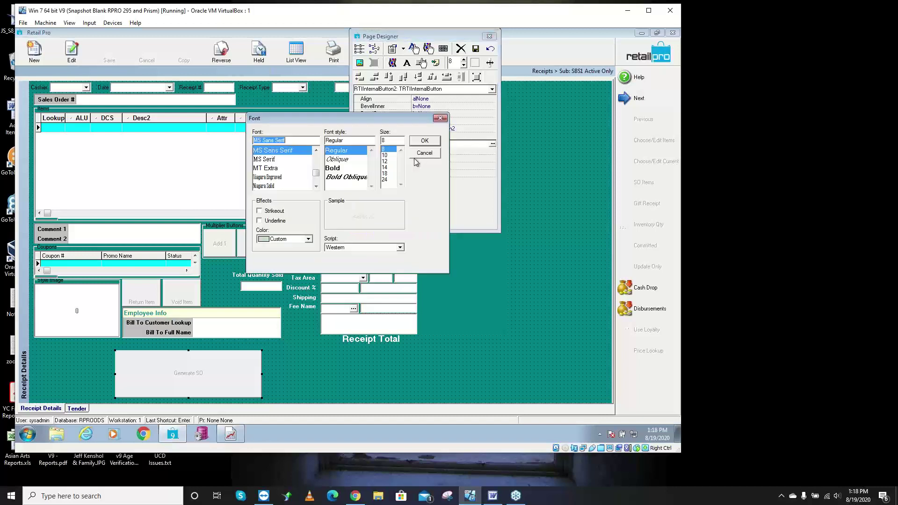
pyautogui.click(385, 179)
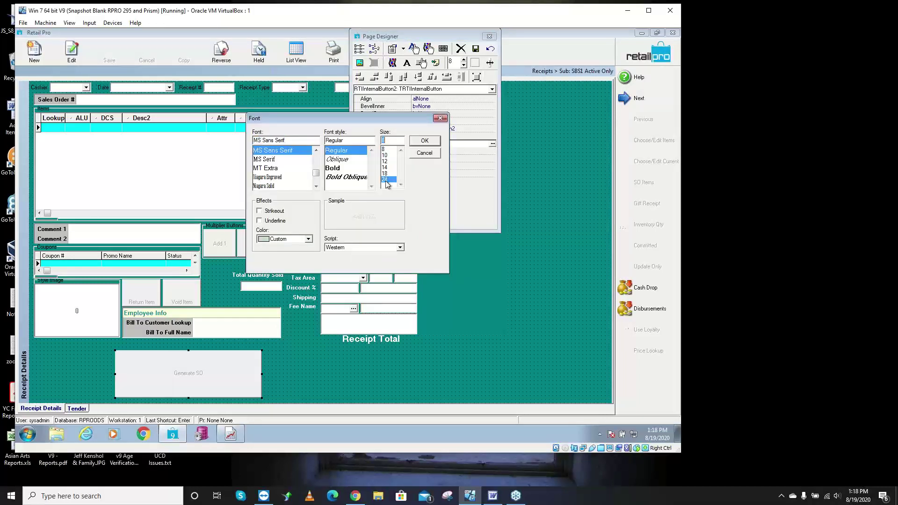
pyautogui.click(333, 169)
pyautogui.click(420, 140)
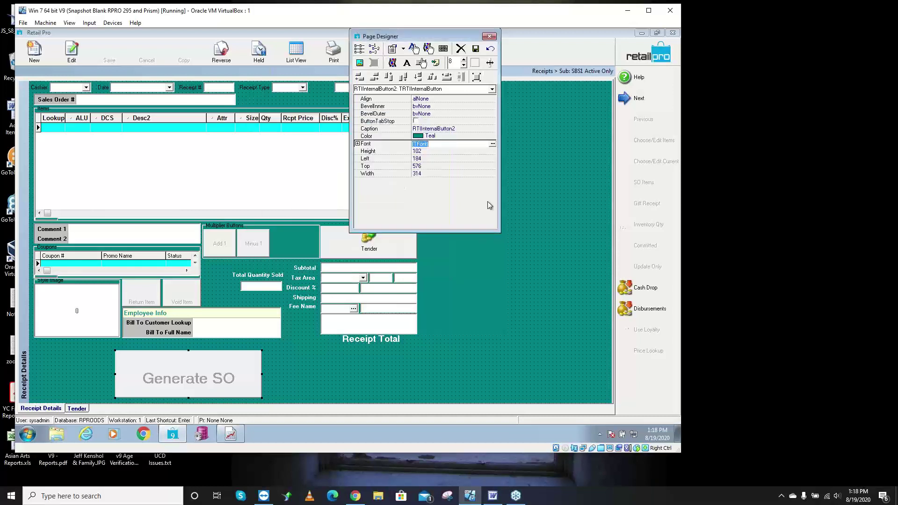
pyautogui.click(475, 48)
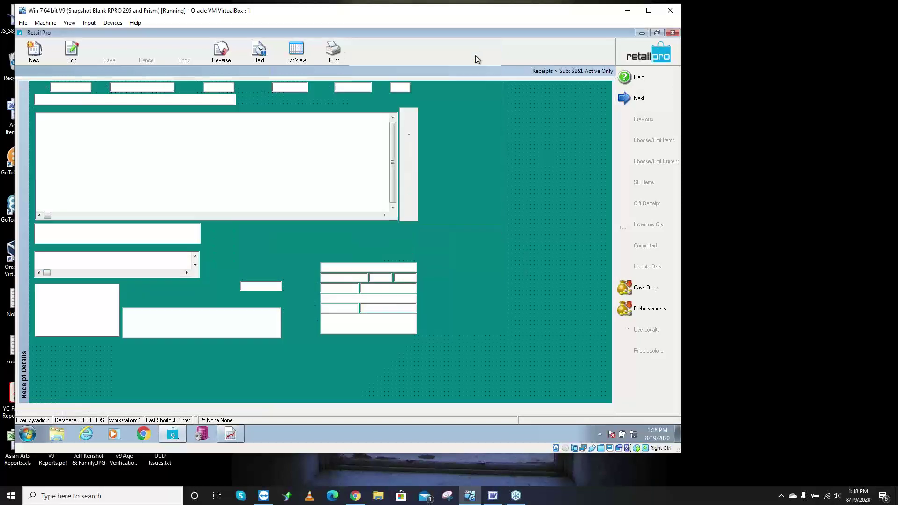
# - Add the Generate SO command to the side toolbar in the Menu Designer
pyautogui.rightClick(628, 184)
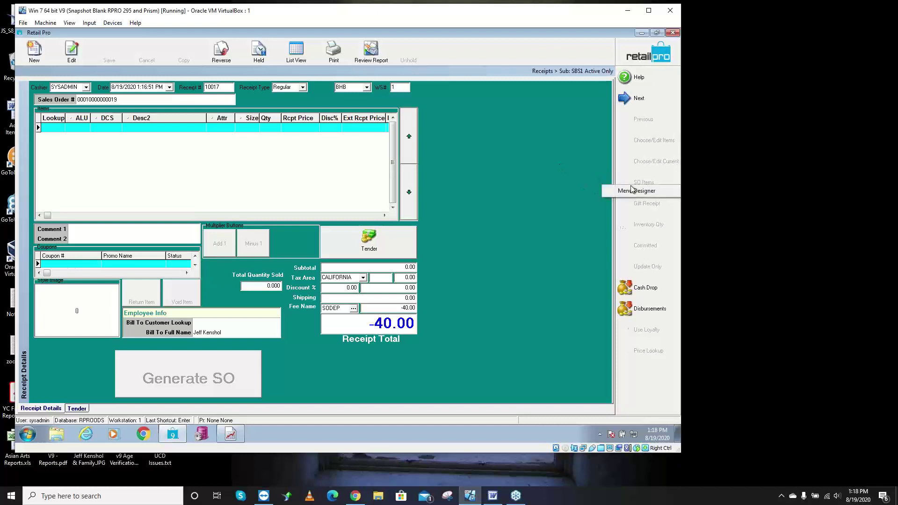
pyautogui.click(636, 192)
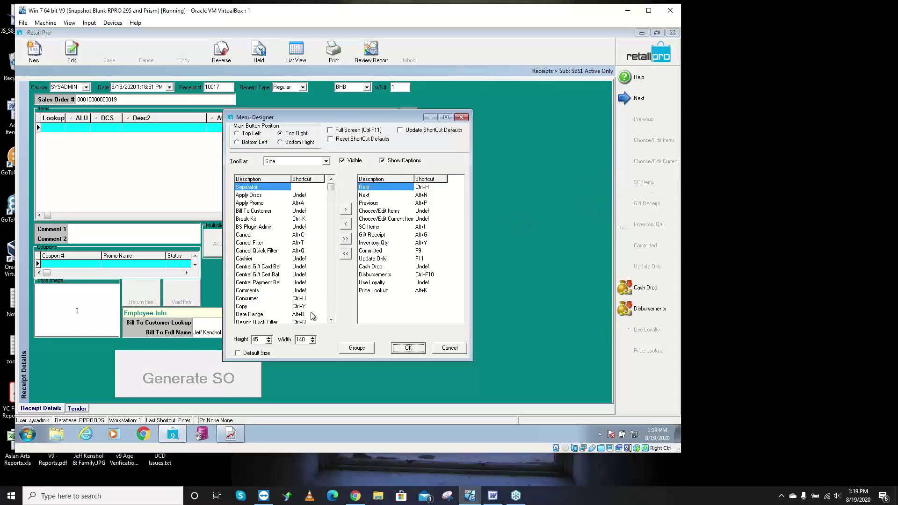
pyautogui.click(331, 301)
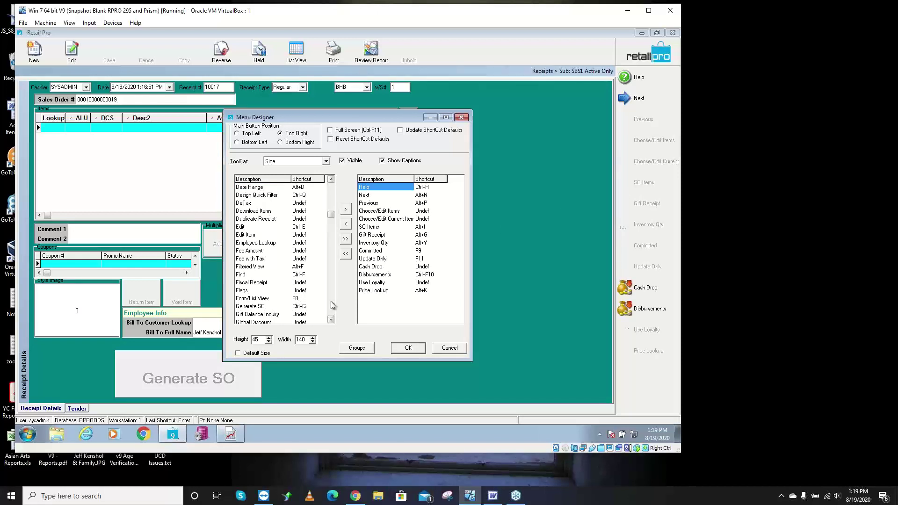
pyautogui.click(267, 308)
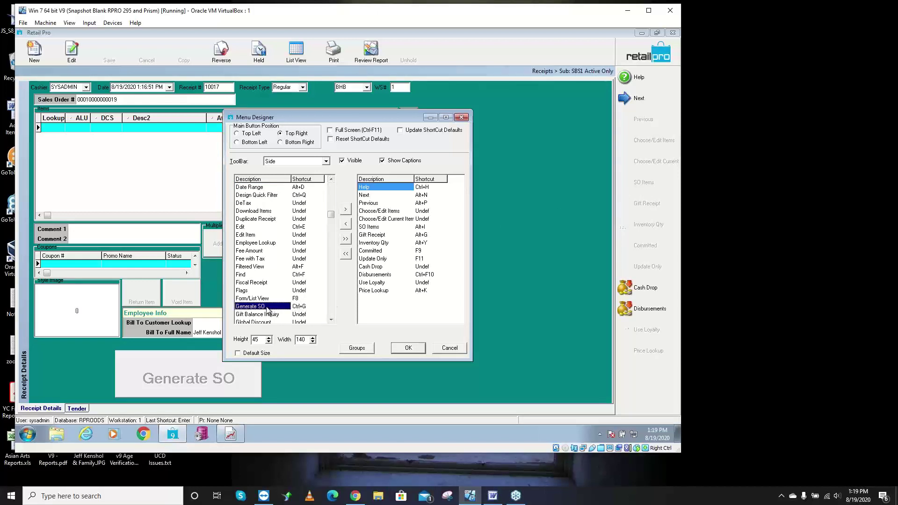
pyautogui.moveTo(268, 309); pyautogui.dragTo(374, 303)
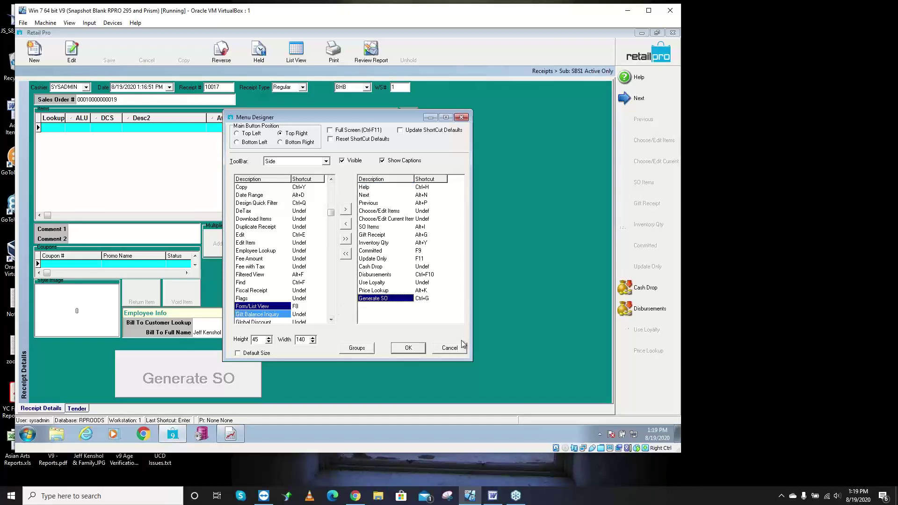
pyautogui.click(408, 347)
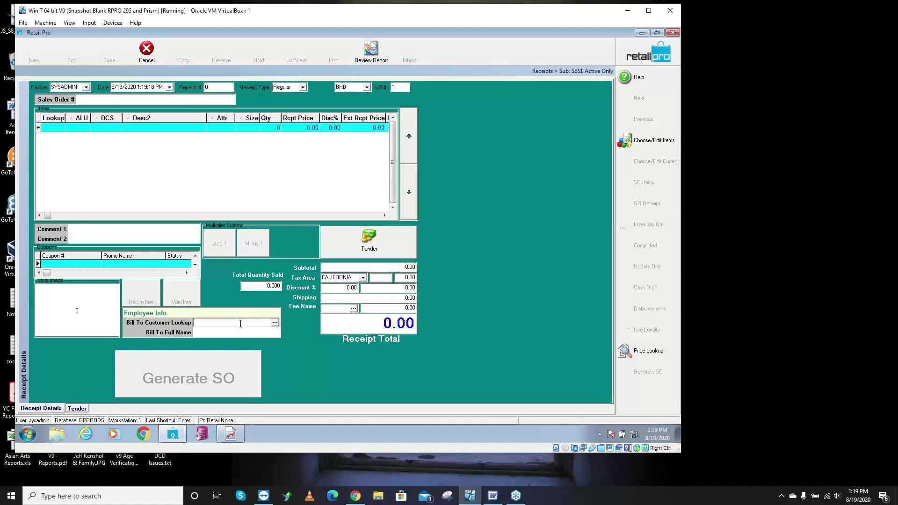
# - Look up the customer by name and search items whose ALU contains 'as'
pyautogui.write('kenshol')
pyautogui.press('Return')
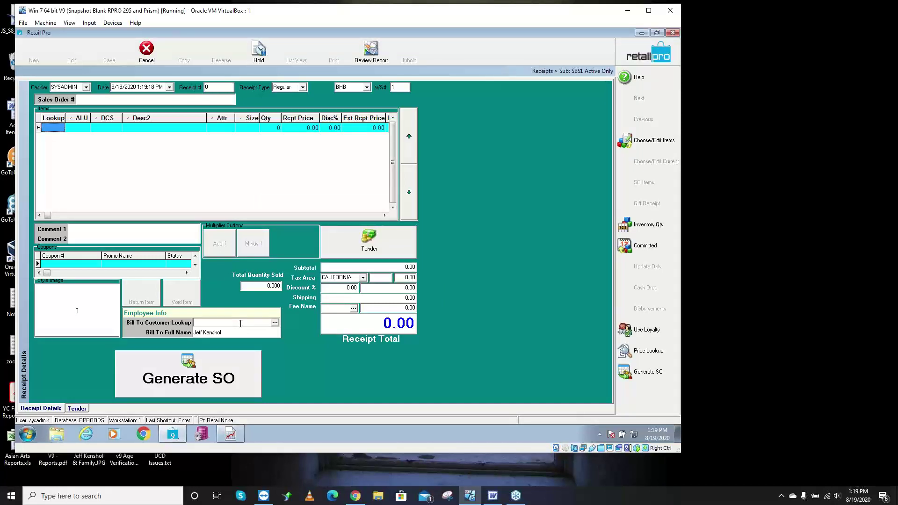
pyautogui.click(54, 128)
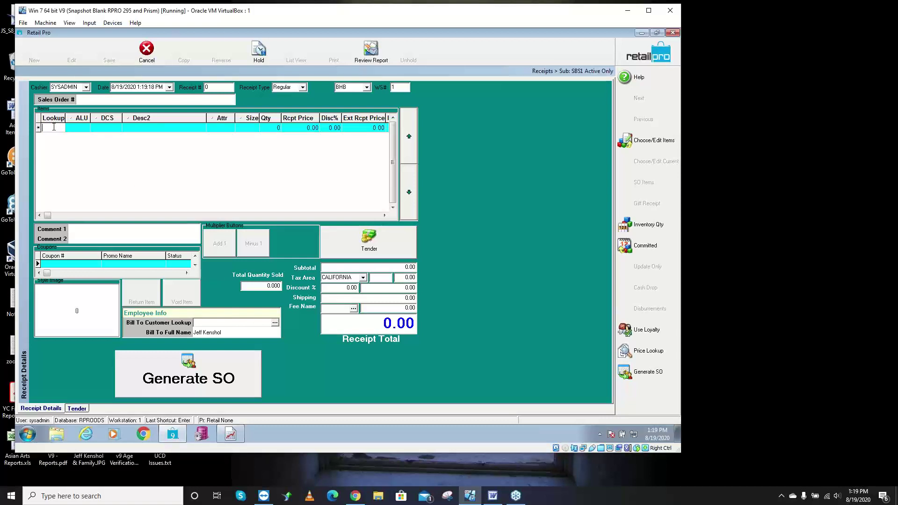
pyautogui.write('*as*')
pyautogui.press('Return')
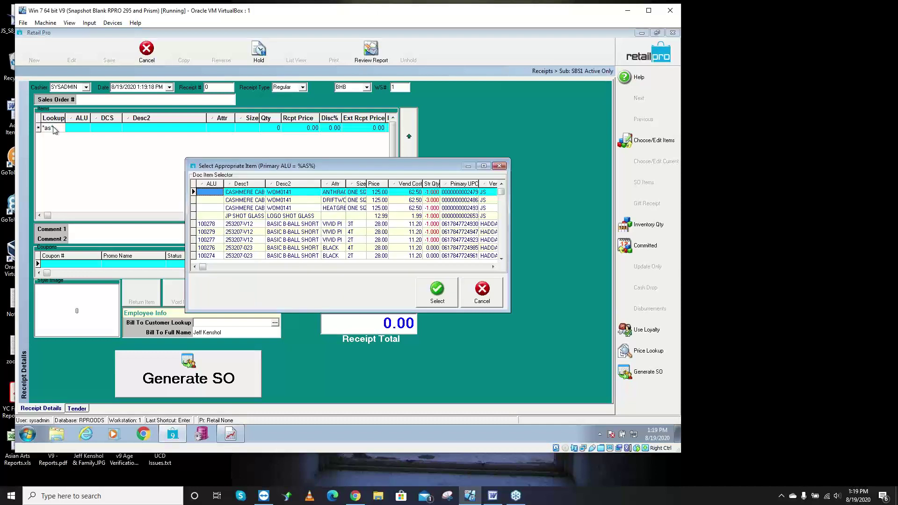
# - Add the black 2T Basic B-Ball Short (100274) and generate a sales order from the receipt
pyautogui.click(501, 259)
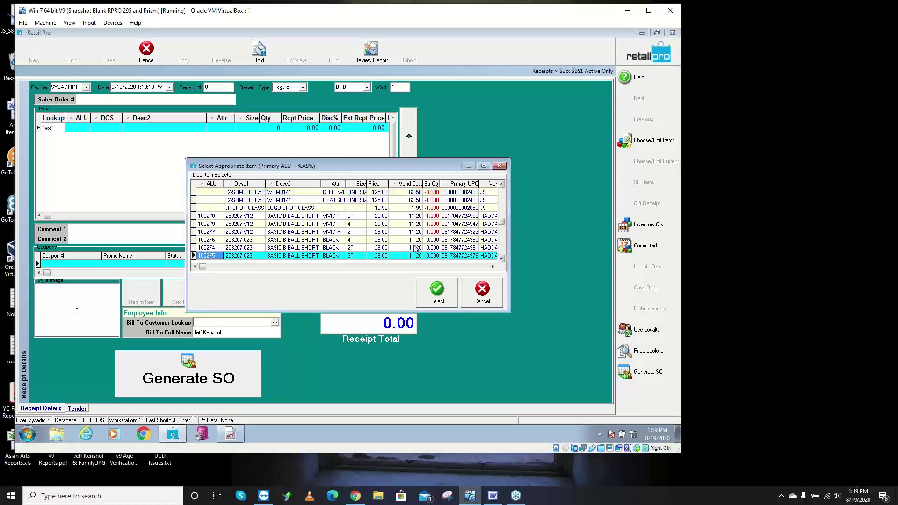
pyautogui.click(309, 248)
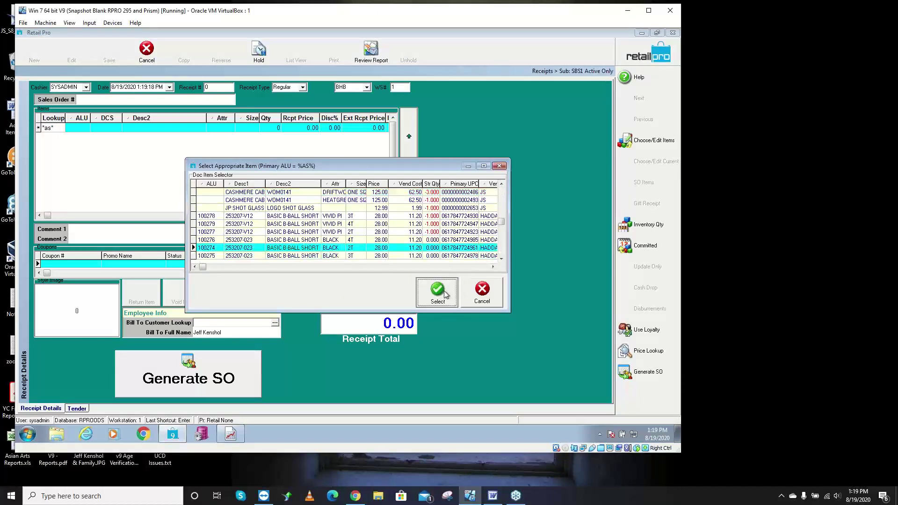
pyautogui.click(445, 293)
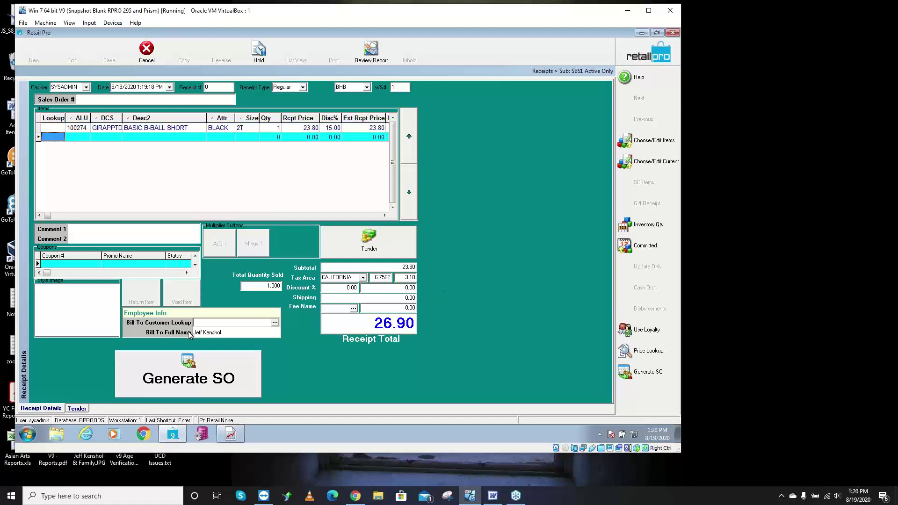
pyautogui.click(189, 379)
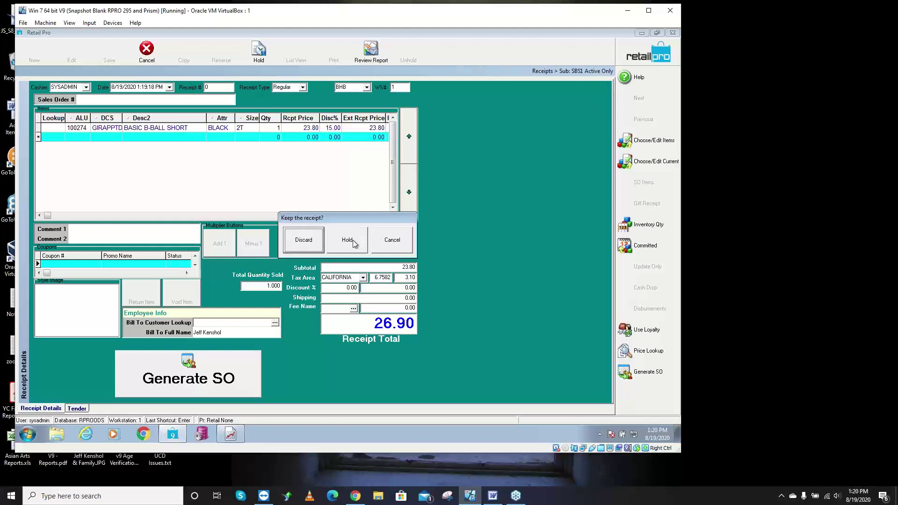
pyautogui.click(303, 241)
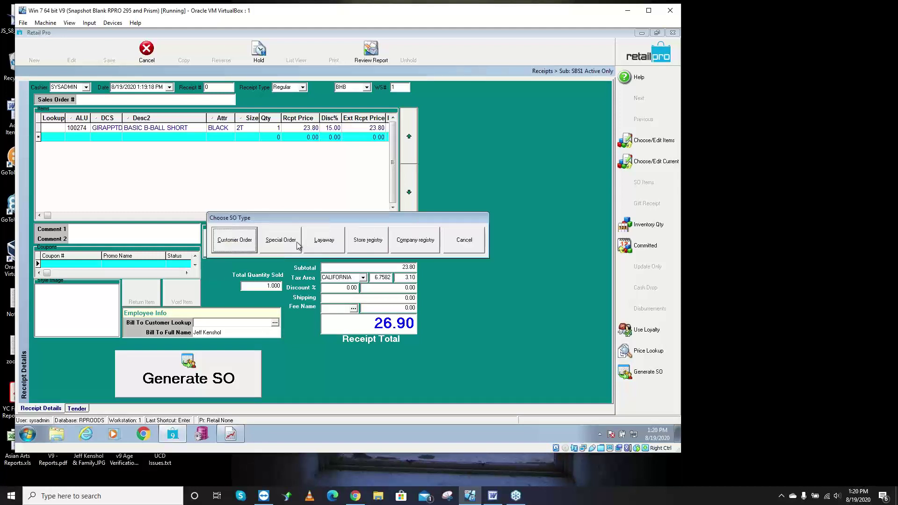
pyautogui.click(282, 241)
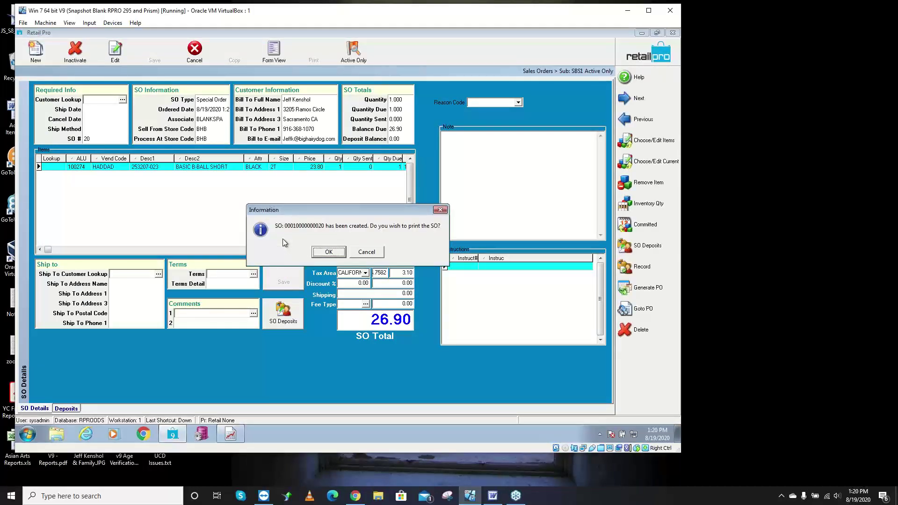
pyautogui.click(355, 252)
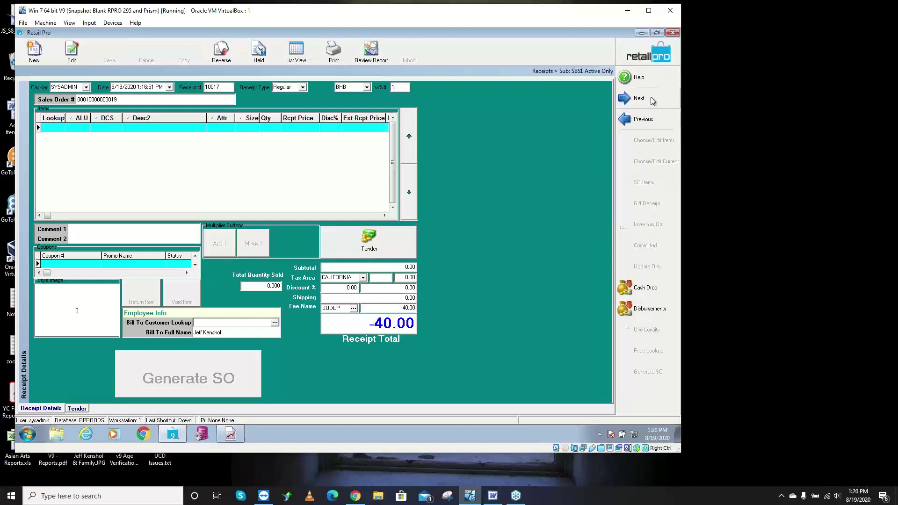
pyautogui.click(644, 58)
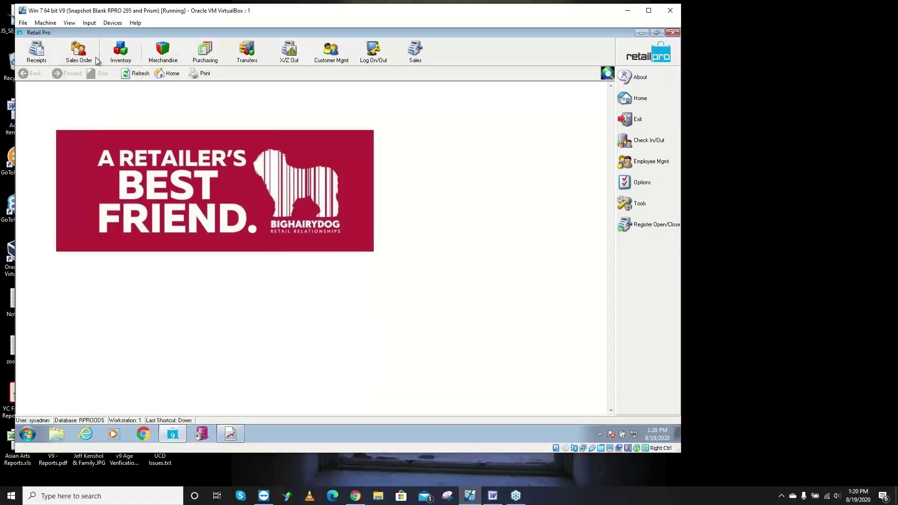
pyautogui.click(79, 51)
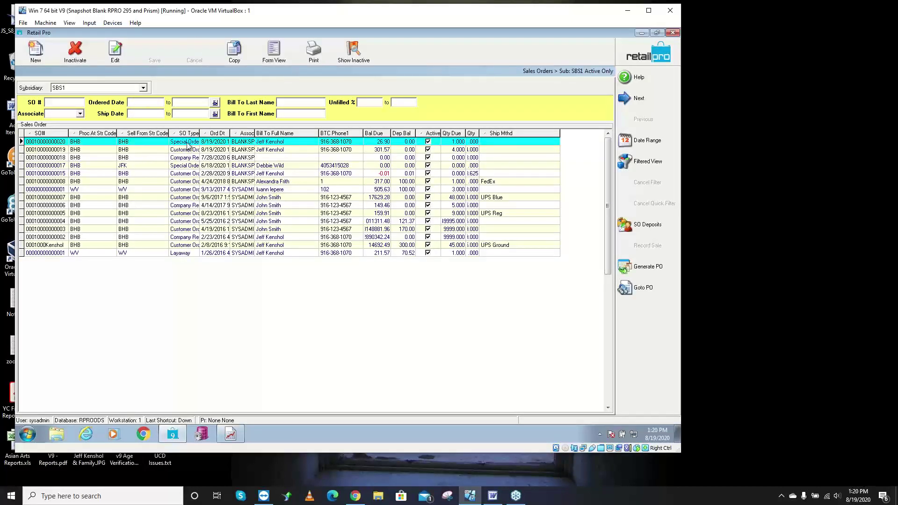
pyautogui.click(212, 142)
pyautogui.click(272, 144)
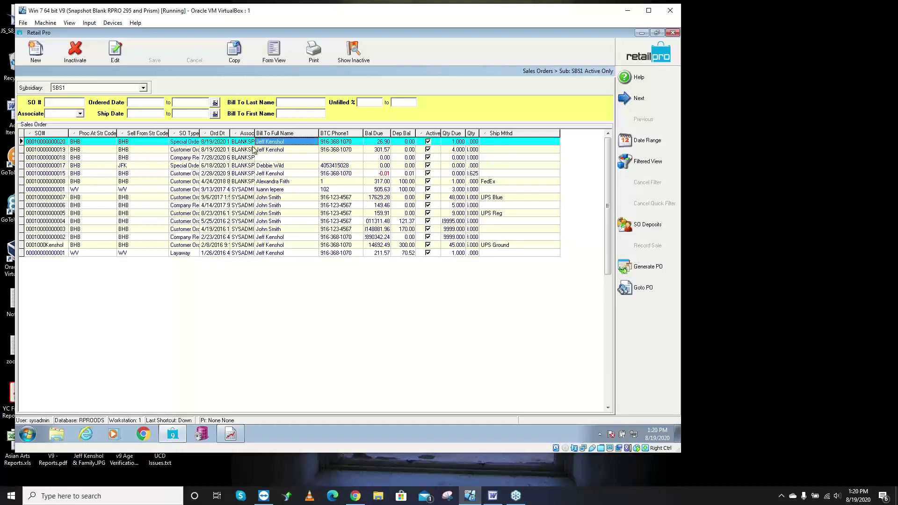
pyautogui.click(275, 51)
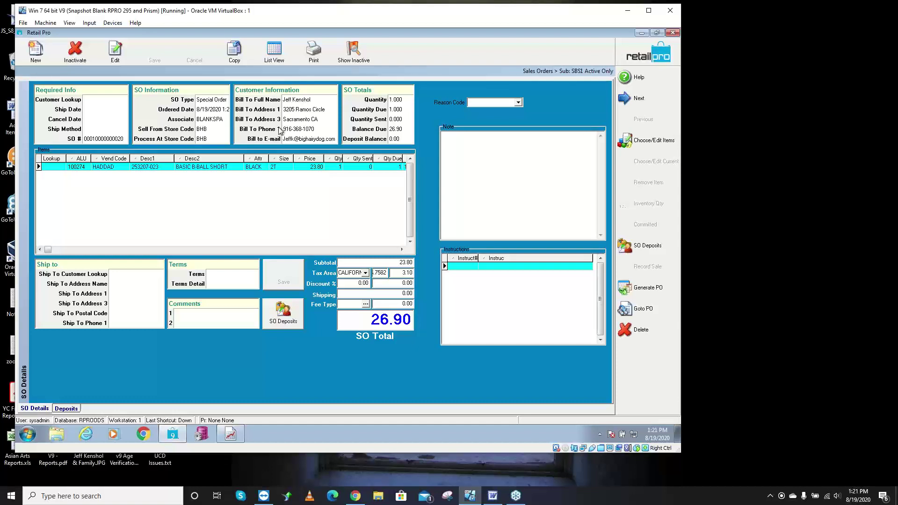
pyautogui.click(290, 321)
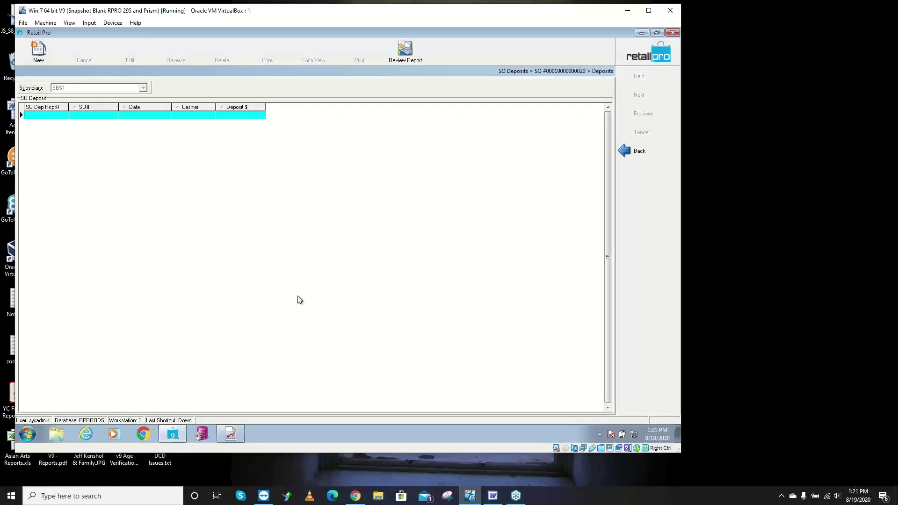
# - Record a new 14.00 deposit on the special order, paid in cash
pyautogui.click(58, 63)
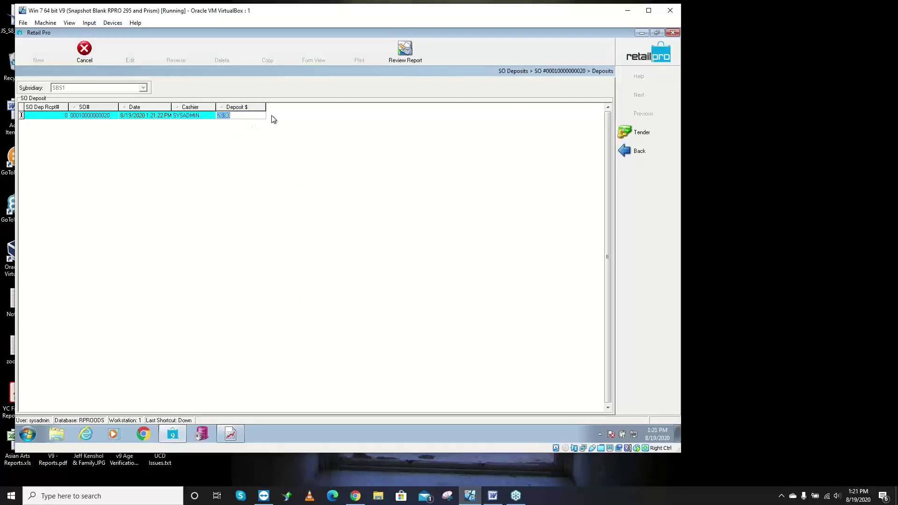
pyautogui.write('14')
pyautogui.click(619, 133)
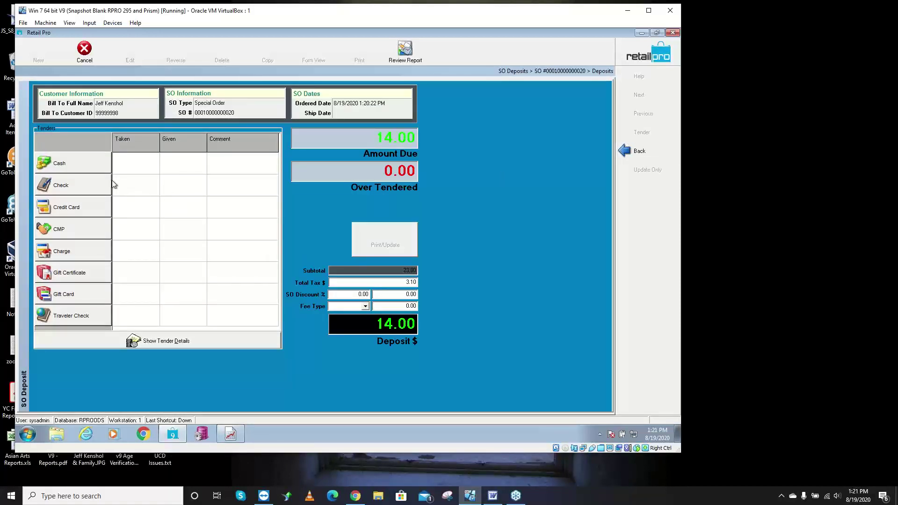
pyautogui.click(95, 172)
pyautogui.click(377, 265)
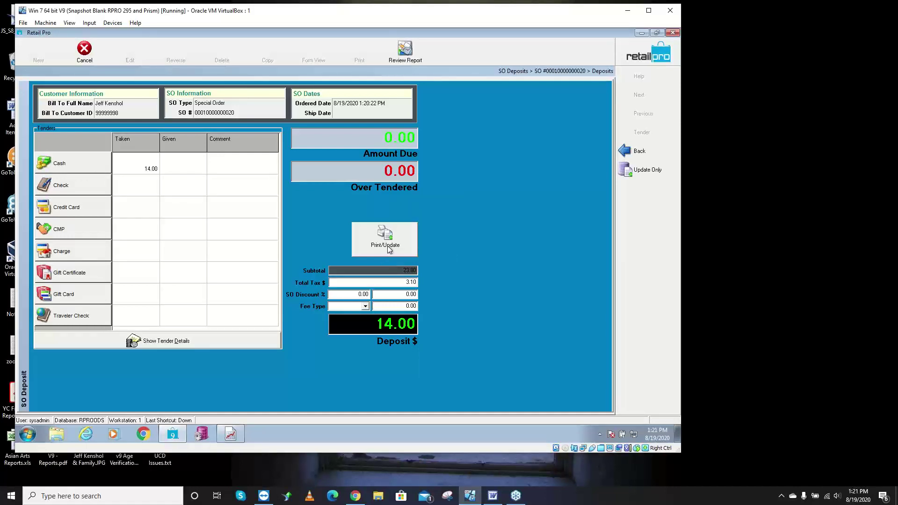
# - Print the deposit with the 'SO dep with items' layout as an on-screen preview
pyautogui.click(388, 248)
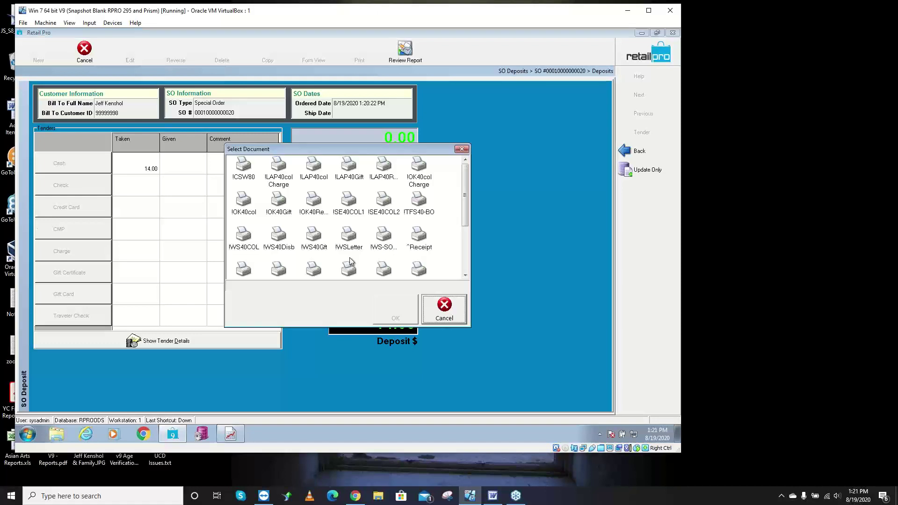
pyautogui.click(466, 265)
pyautogui.click(251, 228)
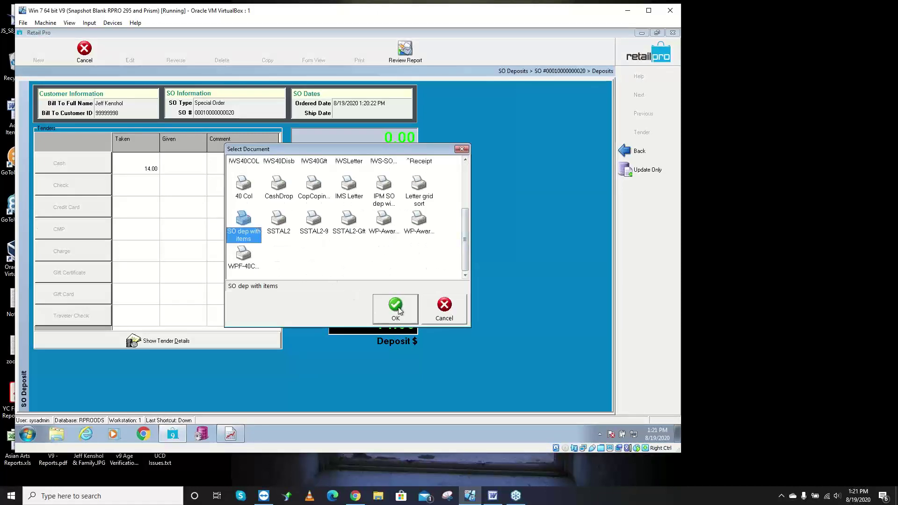
pyautogui.click(398, 310)
pyautogui.click(381, 335)
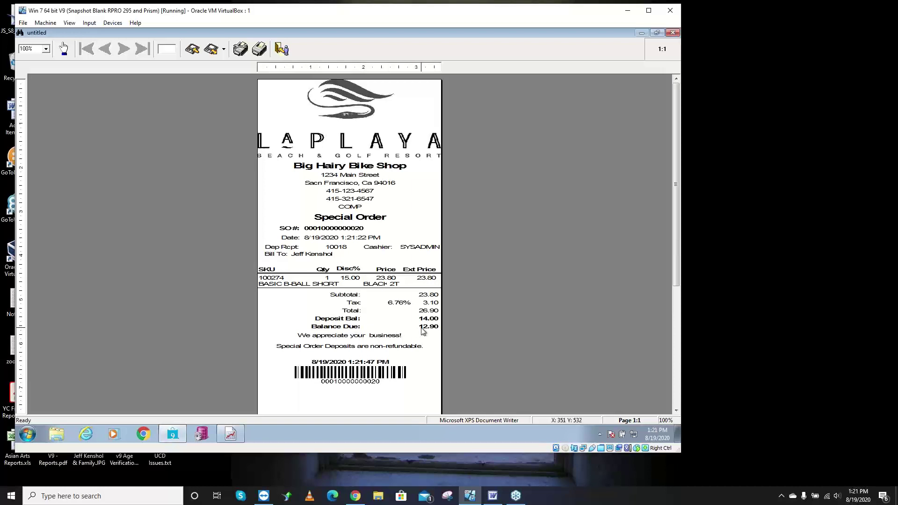
# - Close the deposit receipt preview without saving the untitled report, returning to the Word outline
pyautogui.press('Escape')
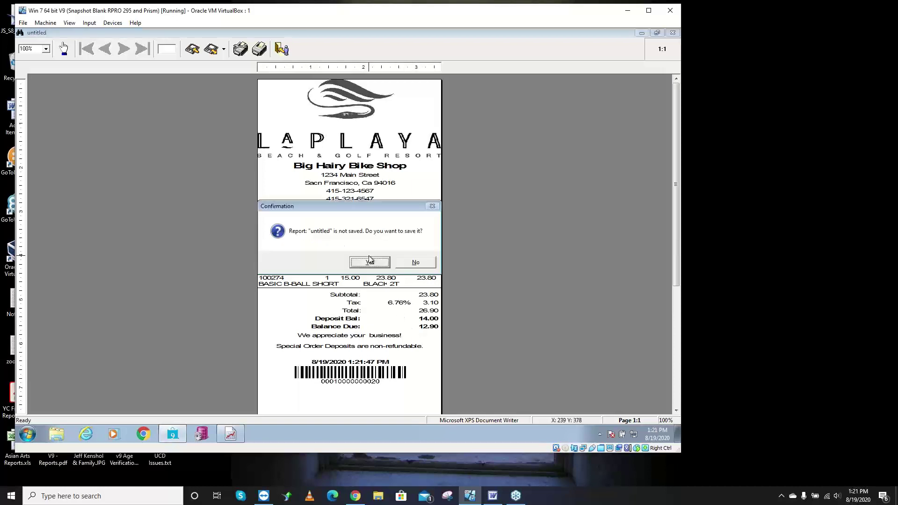
pyautogui.click(414, 262)
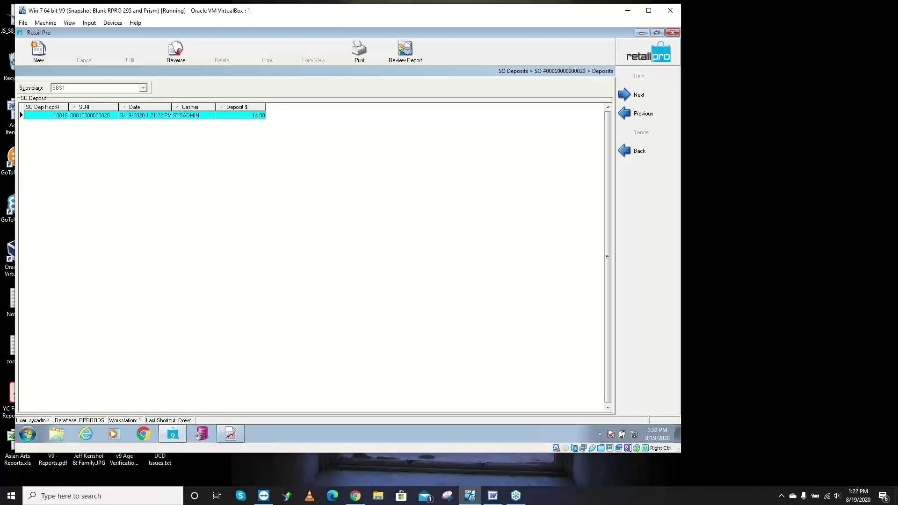
pyautogui.hotkey('alt', 'Tab')
# - In V9 - Sales Orders.doc, select the Record Sale Button and Referencing the SO# topics under Recording Sale
pyautogui.scroll(5, 366, 206)
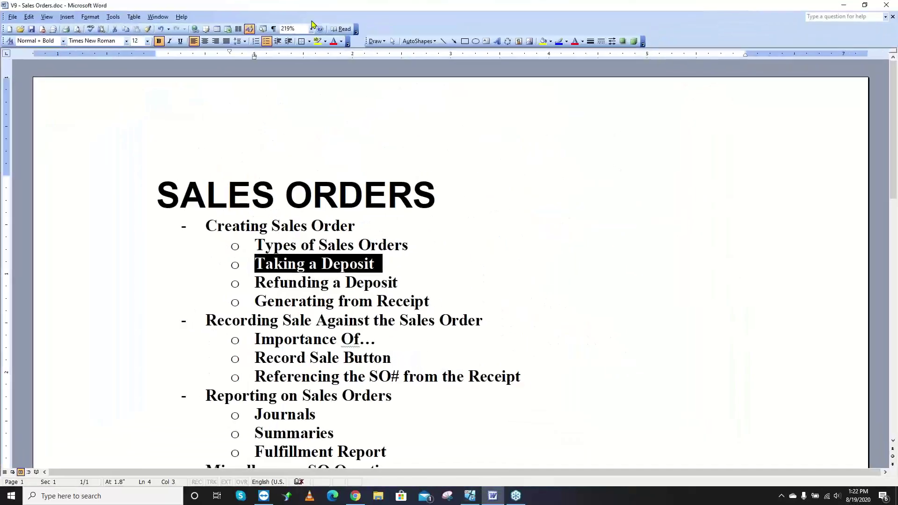
pyautogui.click(387, 281)
pyautogui.doubleClick(332, 301)
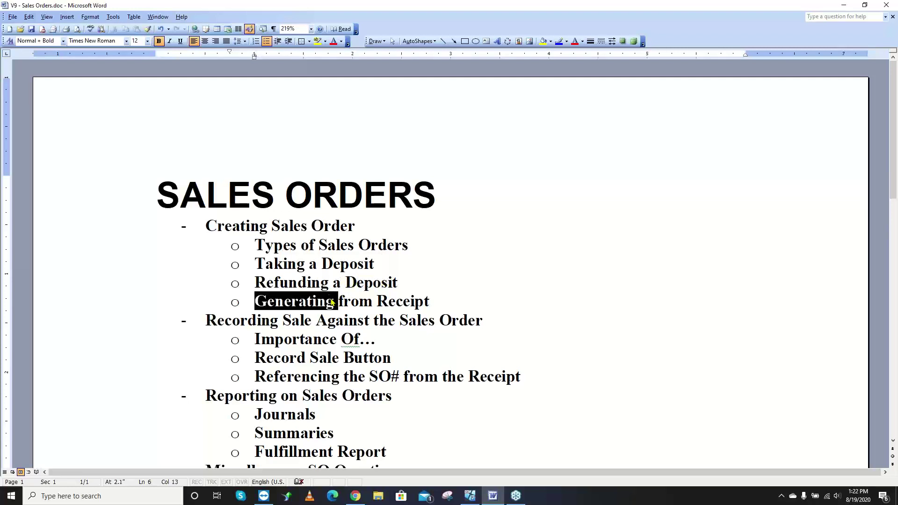
pyautogui.click(357, 293)
pyautogui.scroll(-1, 362, 316)
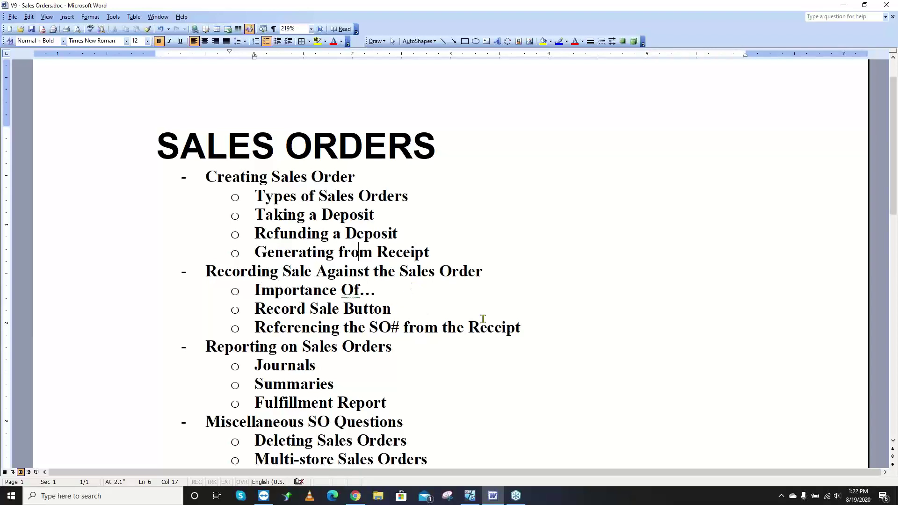
pyautogui.moveTo(537, 333); pyautogui.dragTo(243, 313)
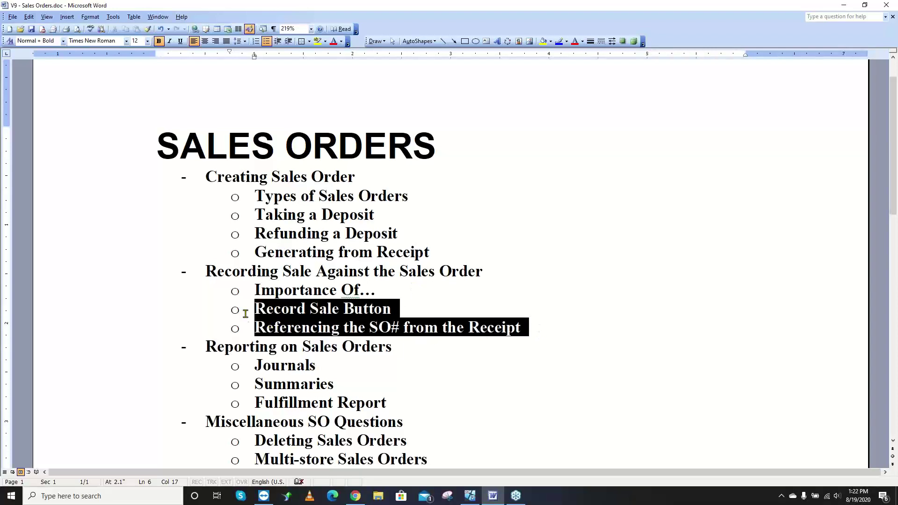
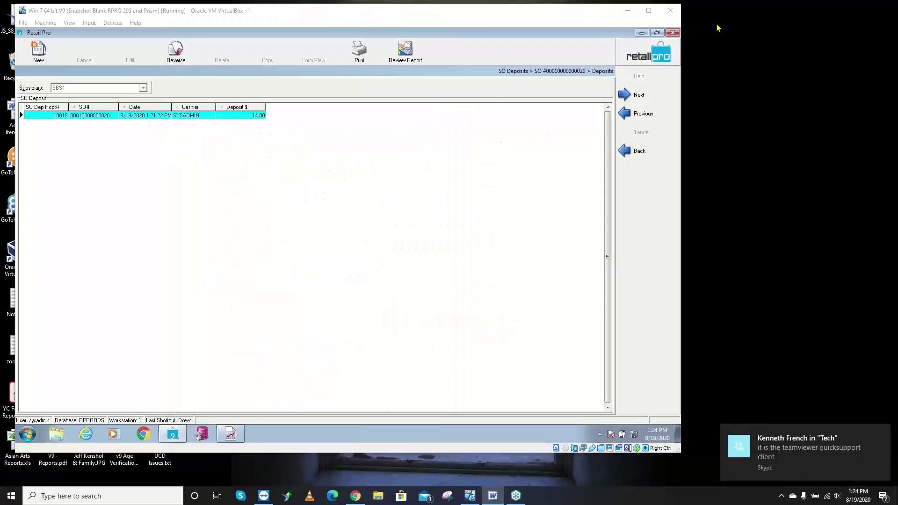
# - Open the deposits of sales order …019 from the sales order list
pyautogui.click(629, 152)
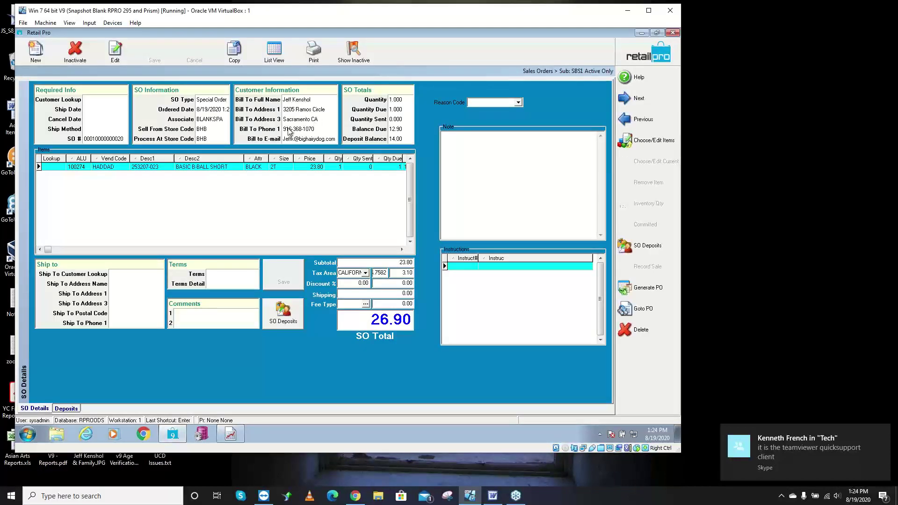
pyautogui.click(274, 55)
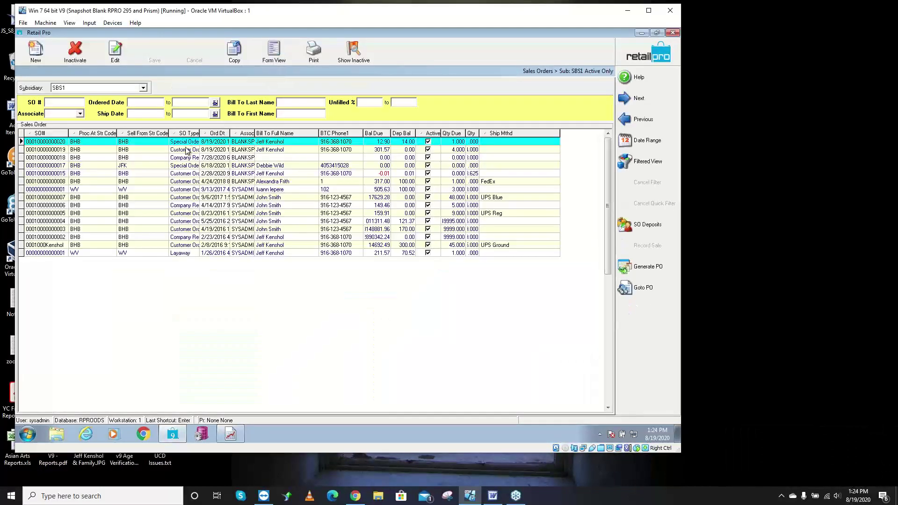
pyautogui.click(183, 149)
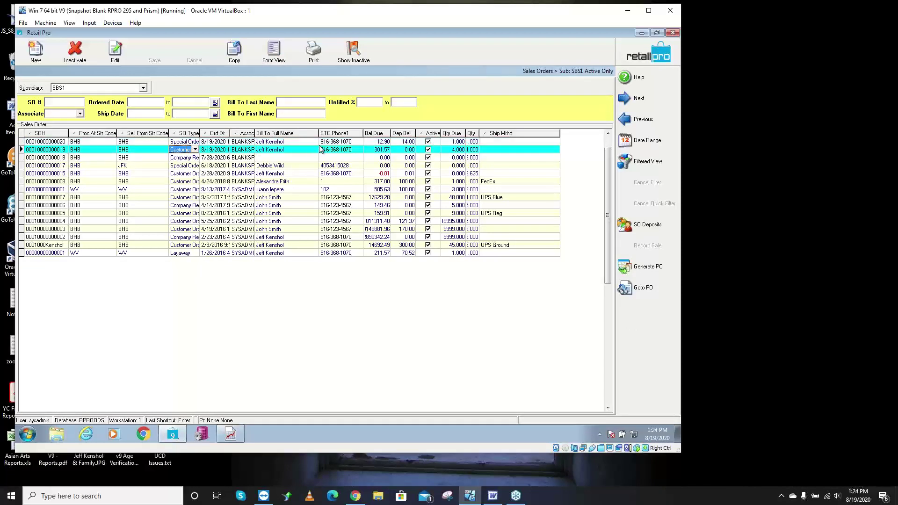
pyautogui.click(645, 226)
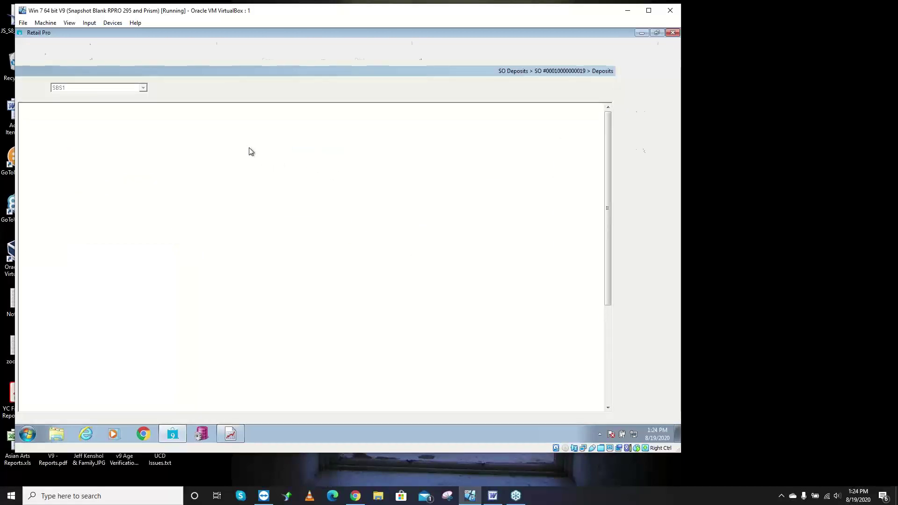
# - Add a 301.57 cash deposit, save it with Update Only, and return to the list
pyautogui.click(41, 58)
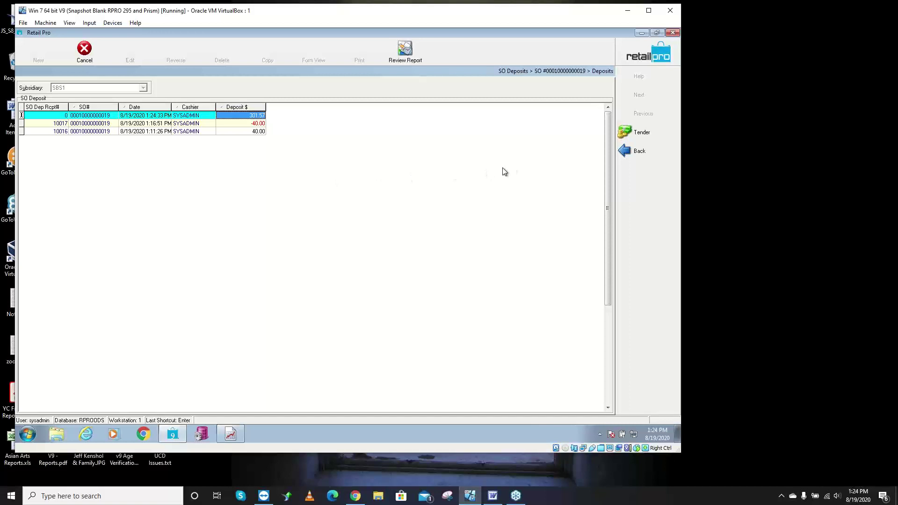
pyautogui.click(636, 135)
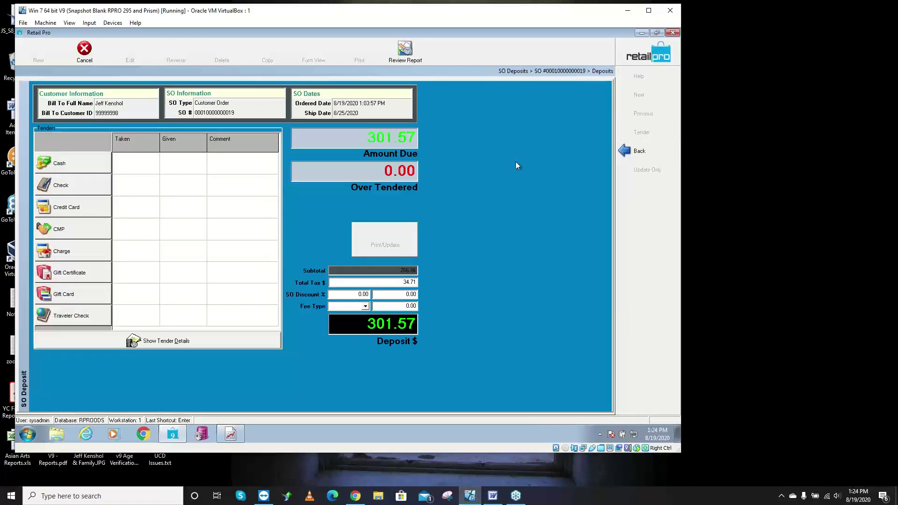
pyautogui.click(85, 169)
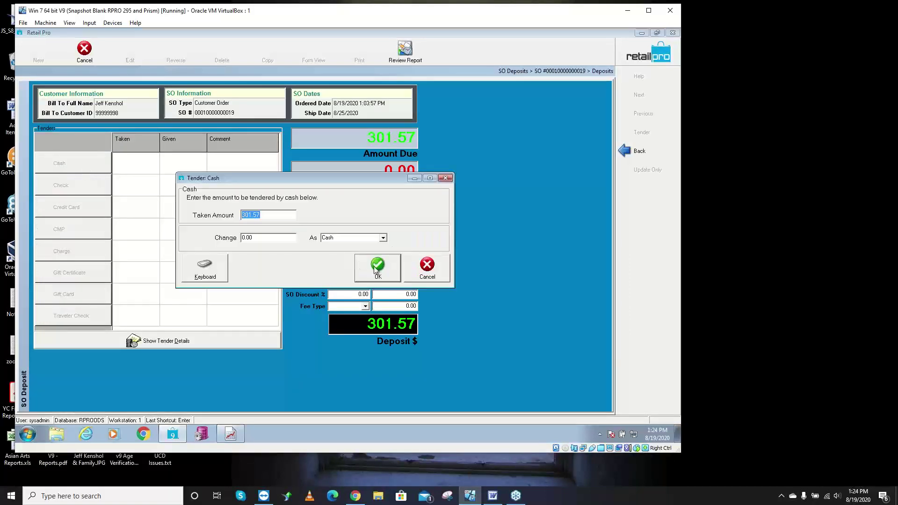
pyautogui.click(376, 268)
pyautogui.click(650, 170)
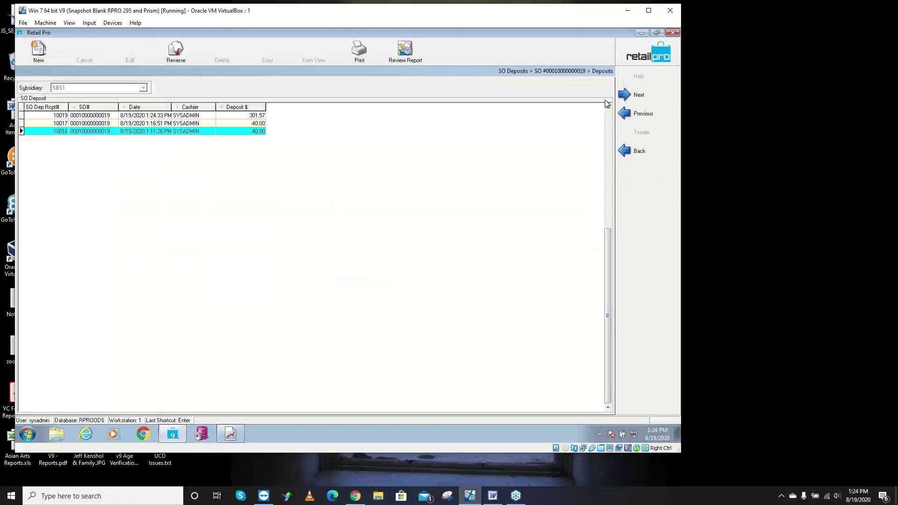
pyautogui.click(626, 152)
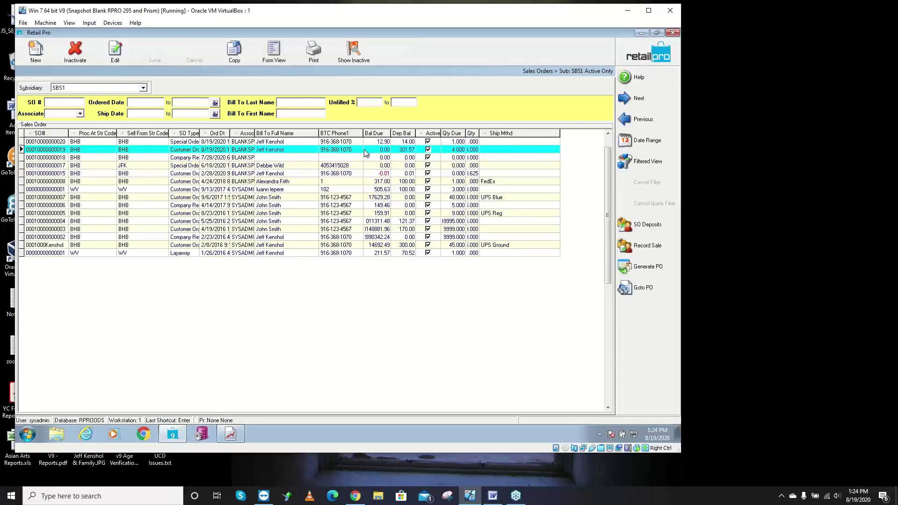
# - Record the sale for the order carrying the 301.57 deposit, and close the receipt preview without saving
pyautogui.click(405, 153)
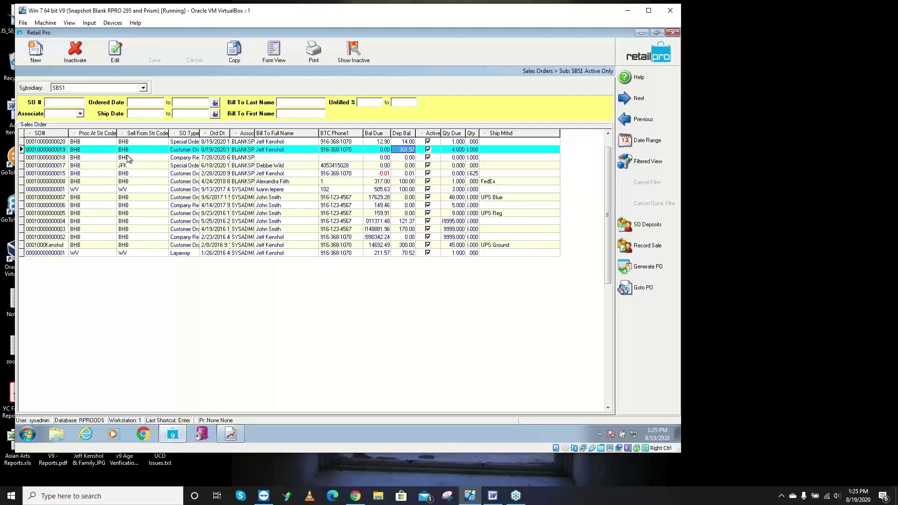
pyautogui.click(53, 103)
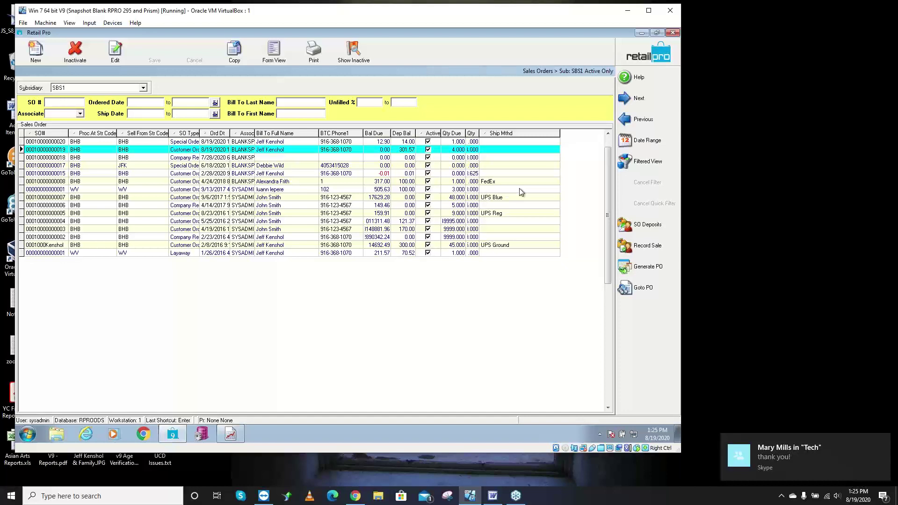
pyautogui.click(653, 248)
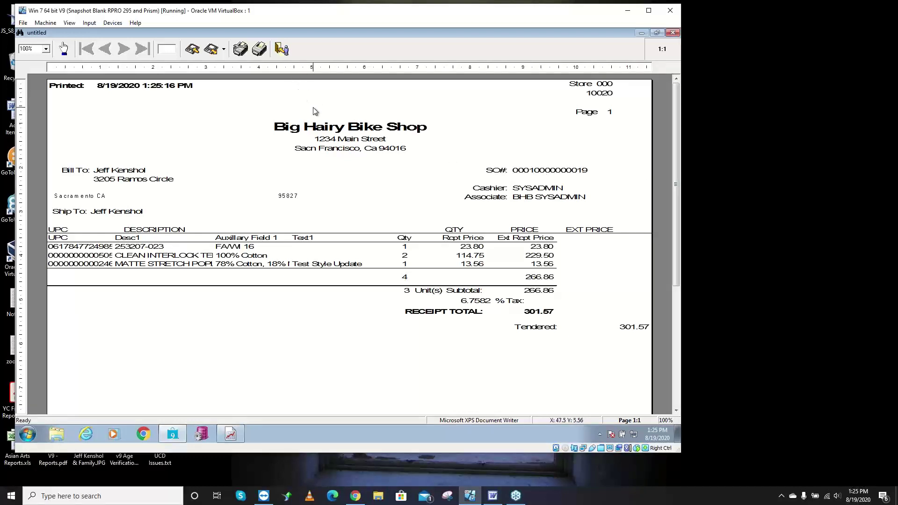
pyautogui.hotkey('alt', 'F4')
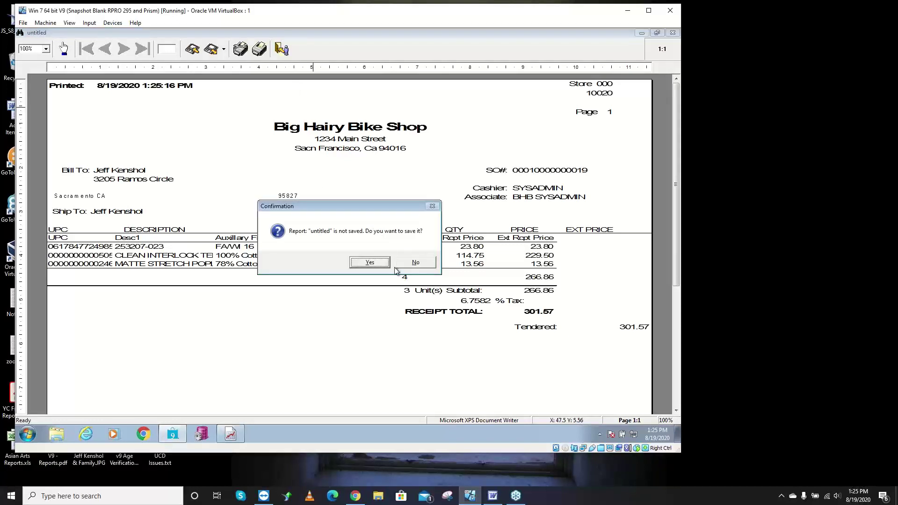
pyautogui.click(415, 262)
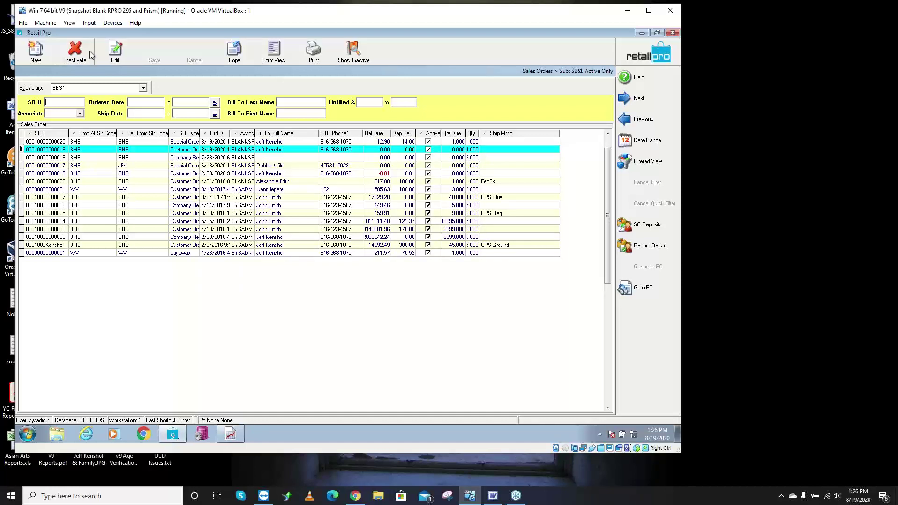
# - Record a return for the fulfilled order, and close its receipt preview without saving
pyautogui.click(135, 149)
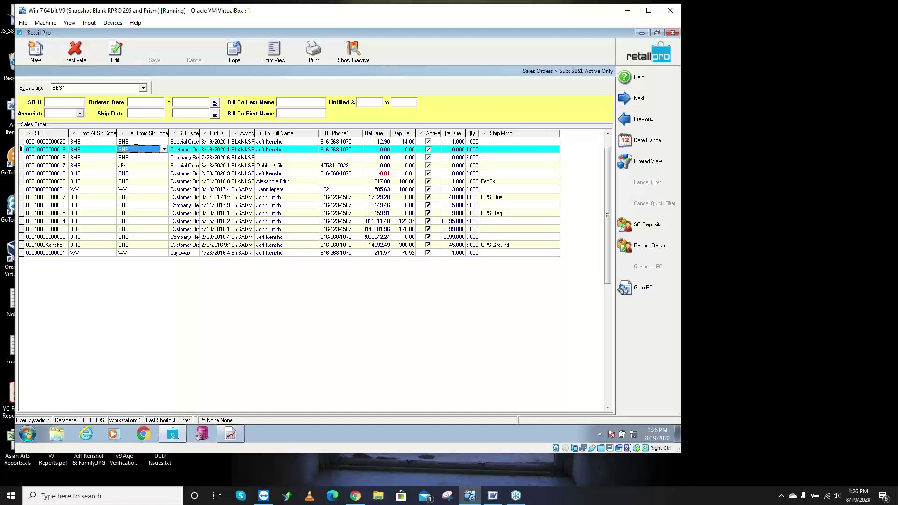
pyautogui.click(195, 150)
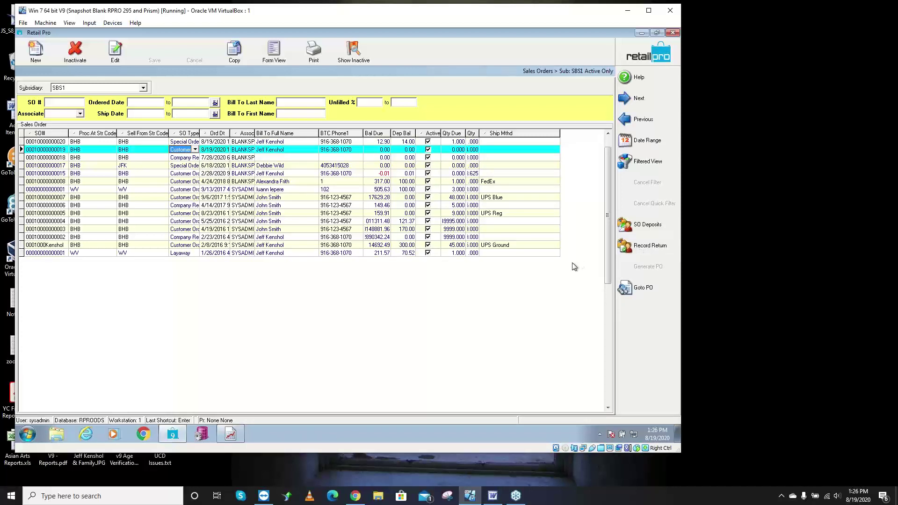
pyautogui.click(635, 248)
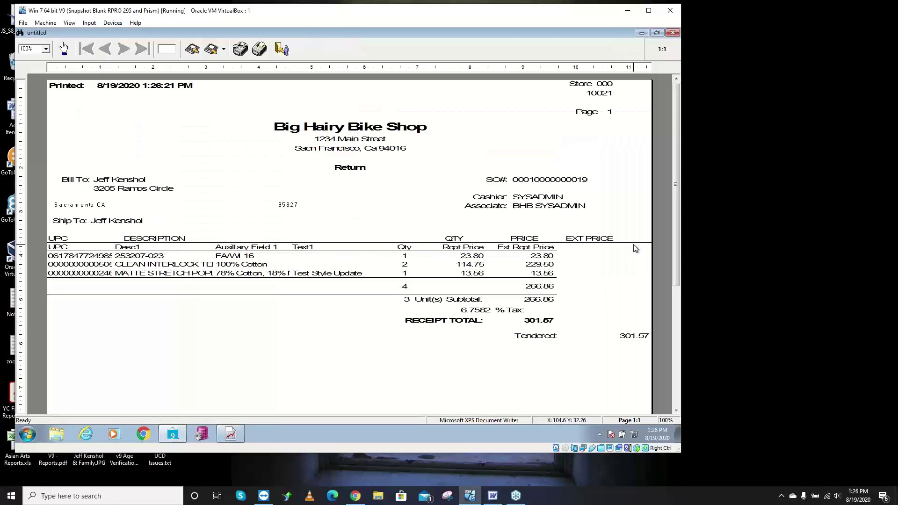
pyautogui.click(282, 49)
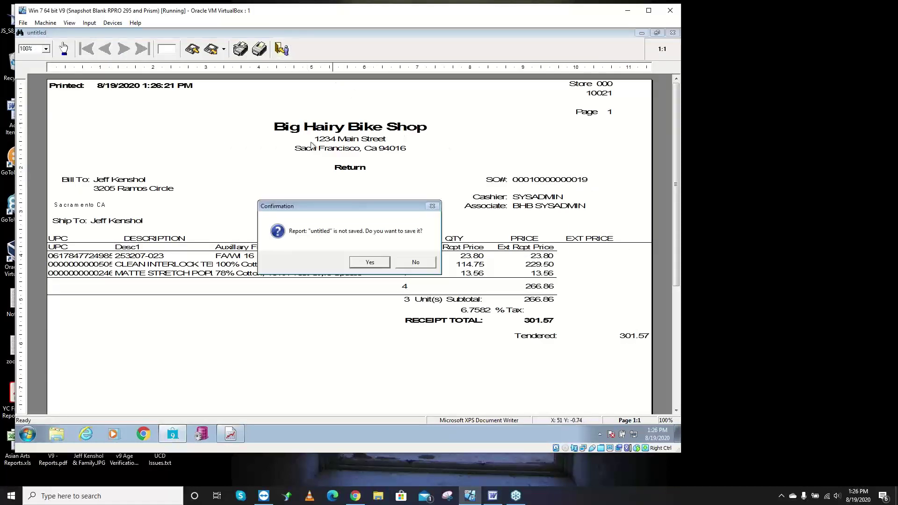
pyautogui.click(401, 262)
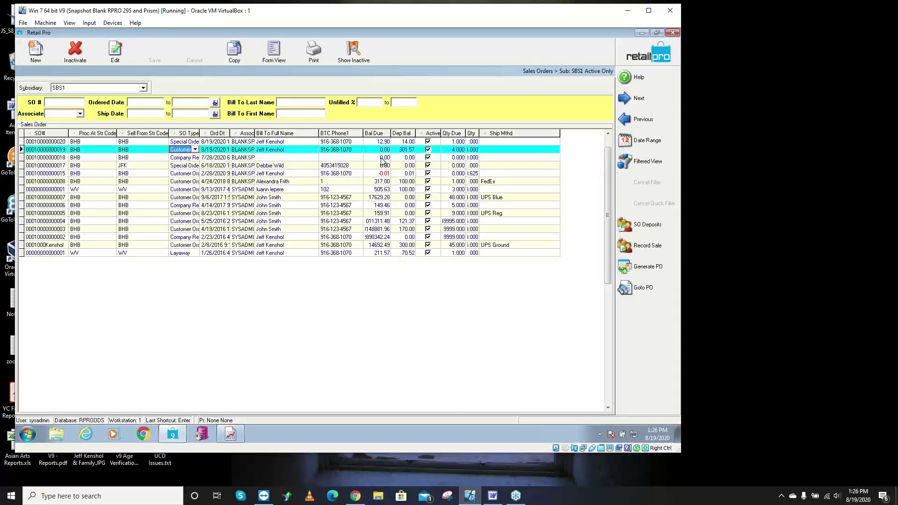
# - Confirm the 301.57 balance is restored, select SO …020 with the 14.00 deposit, and go home
pyautogui.click(402, 150)
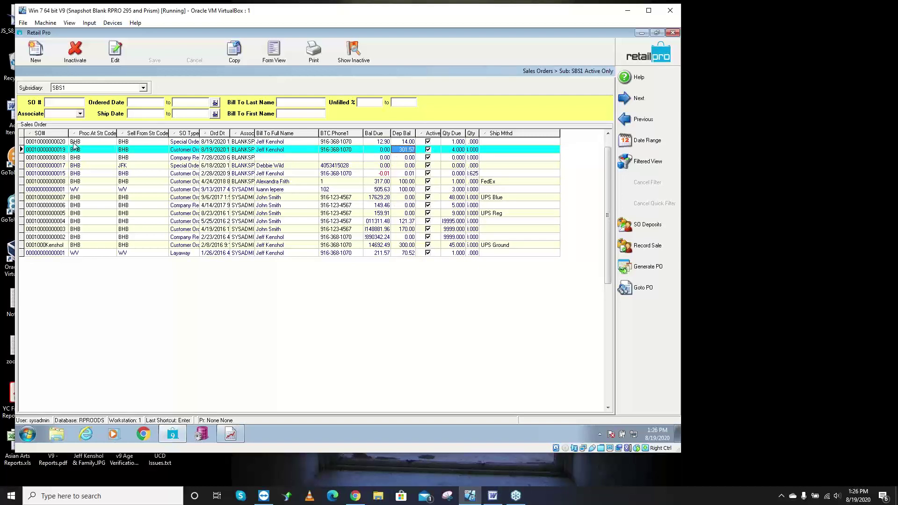
pyautogui.click(50, 142)
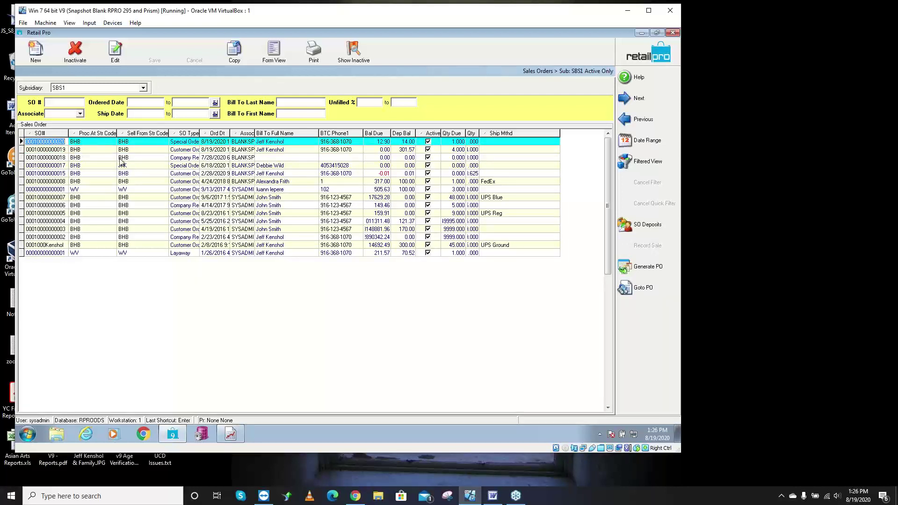
pyautogui.click(645, 58)
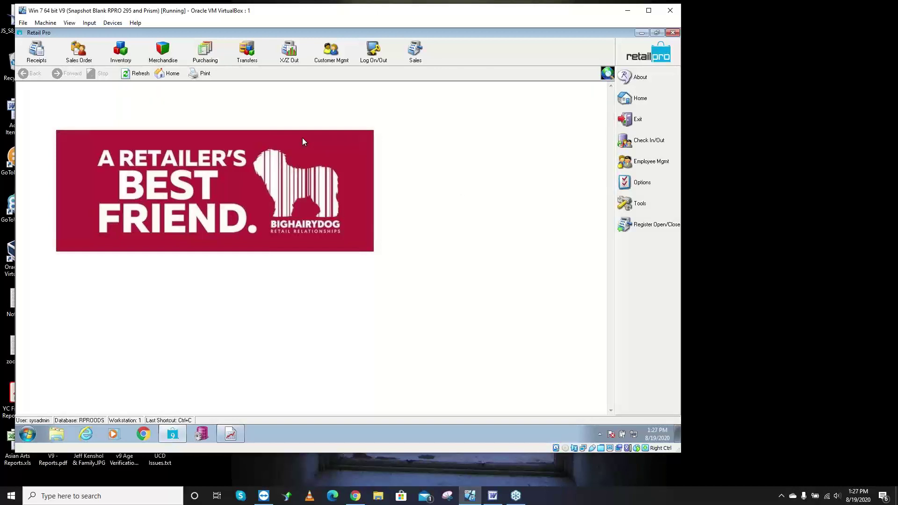
# - Create a new receipt and enter the special order's SO number in Sales Order #
pyautogui.click(37, 52)
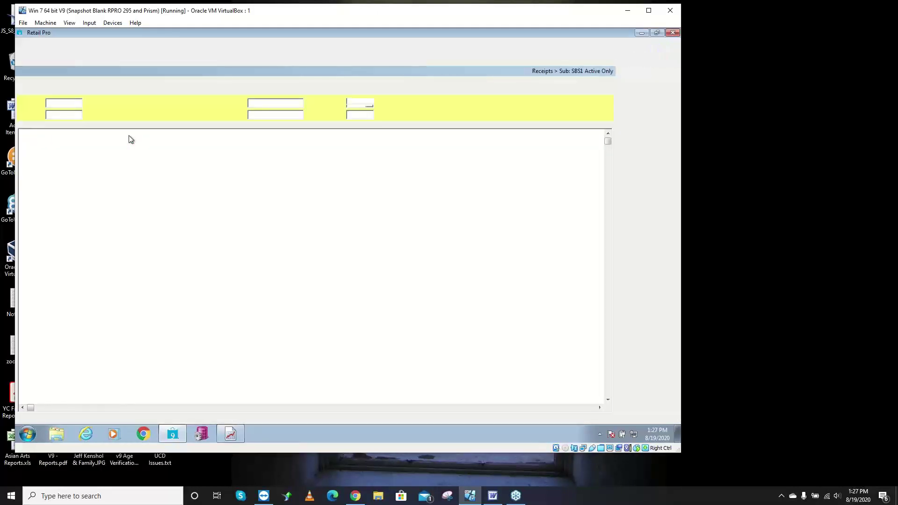
pyautogui.click(36, 52)
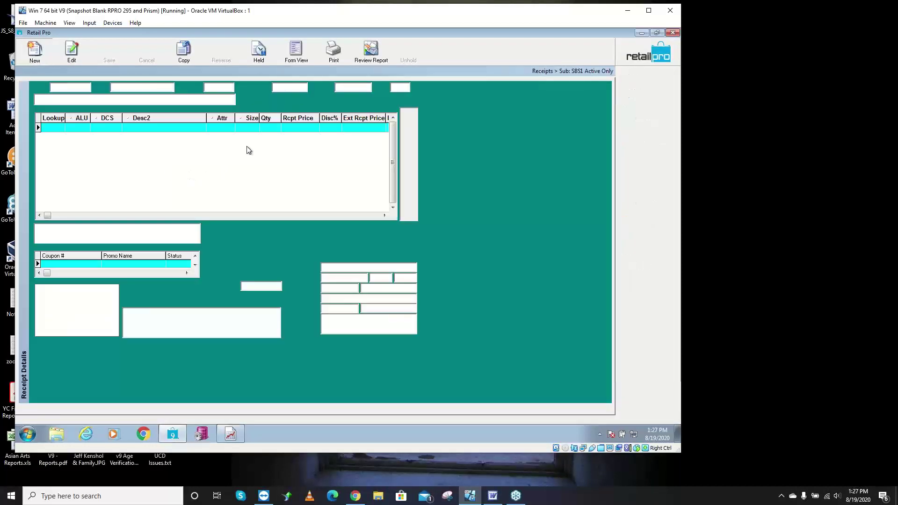
pyautogui.click(127, 101)
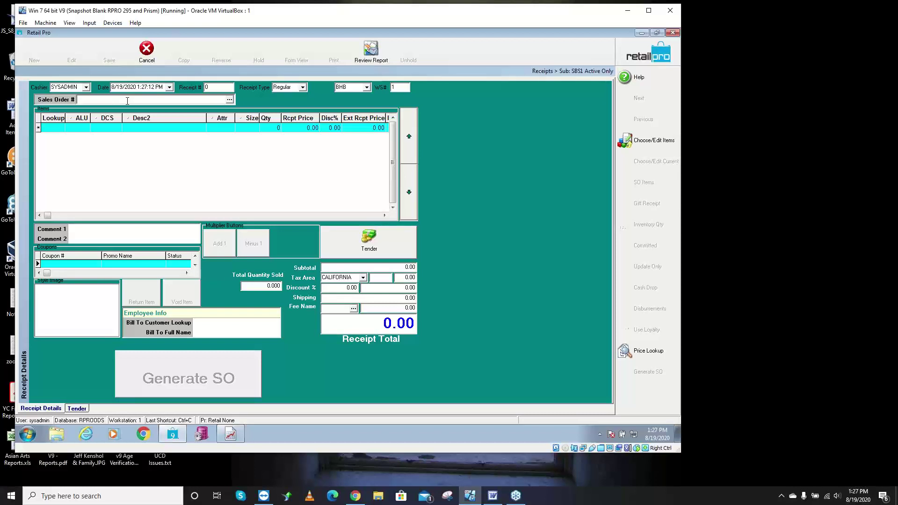
pyautogui.hotkey('ctrl', 'v')
pyautogui.press('Return')
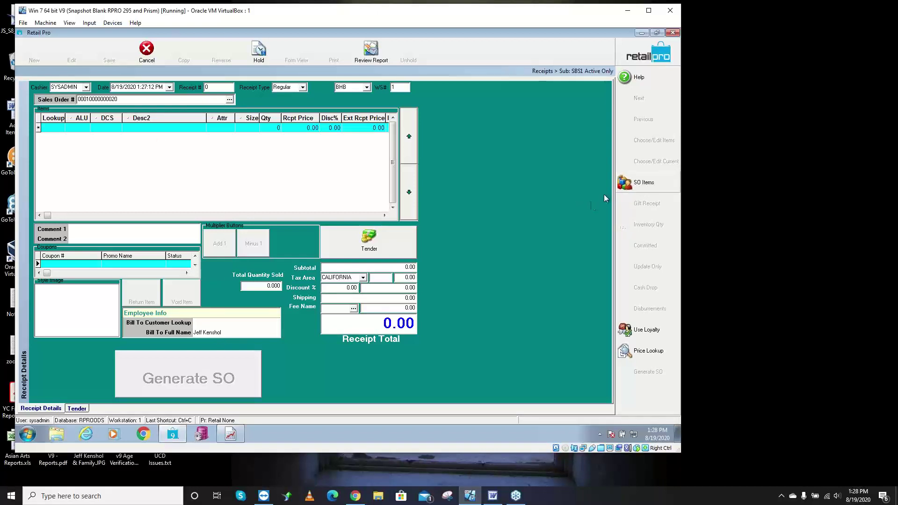
# - Add the GIRAPPTD basic b-ball short with Doc Qty 1, bringing the receipt to 26.90
pyautogui.click(627, 185)
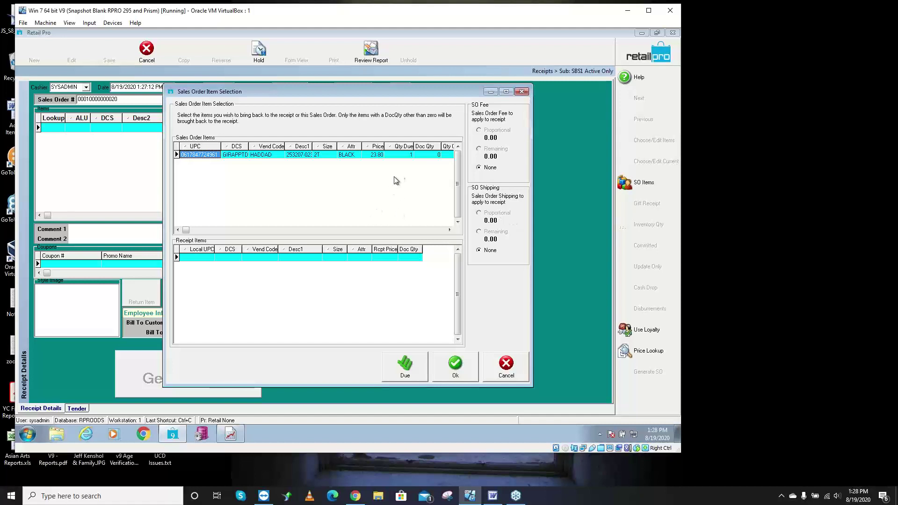
pyautogui.click(428, 154)
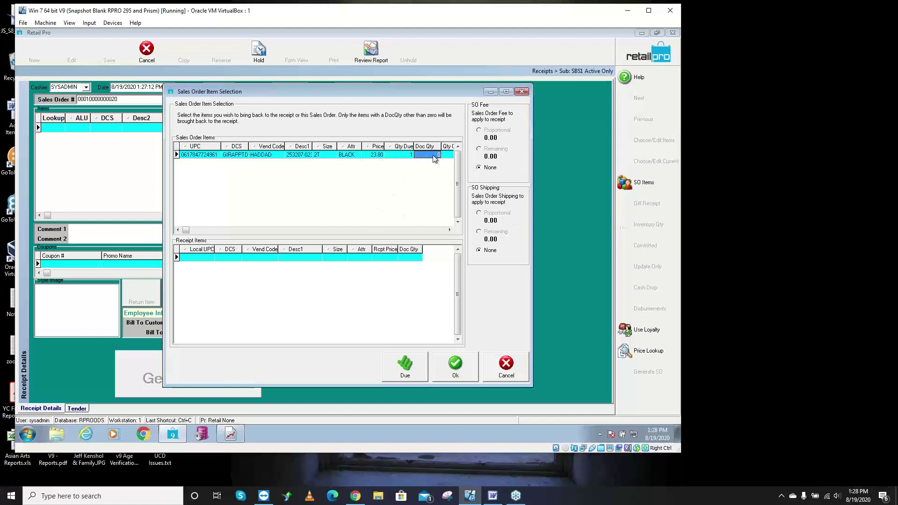
pyautogui.write('1')
pyautogui.click(405, 367)
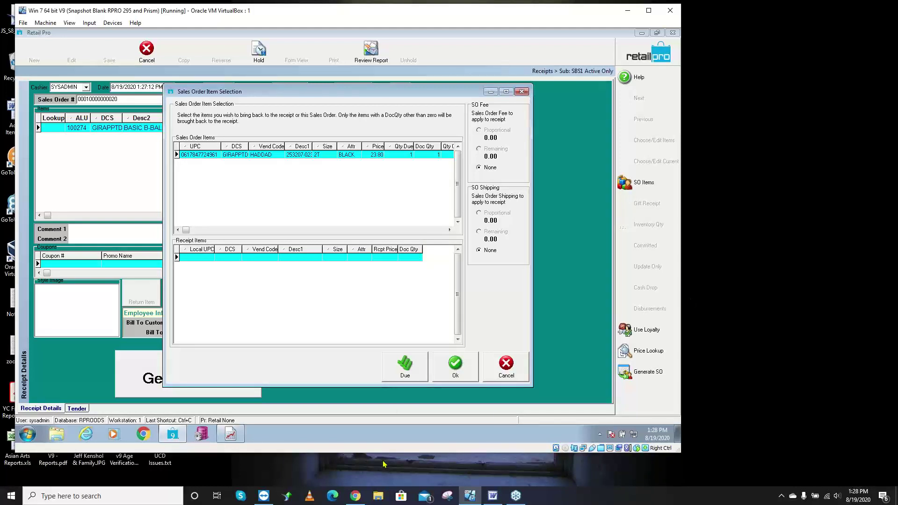
pyautogui.click(421, 373)
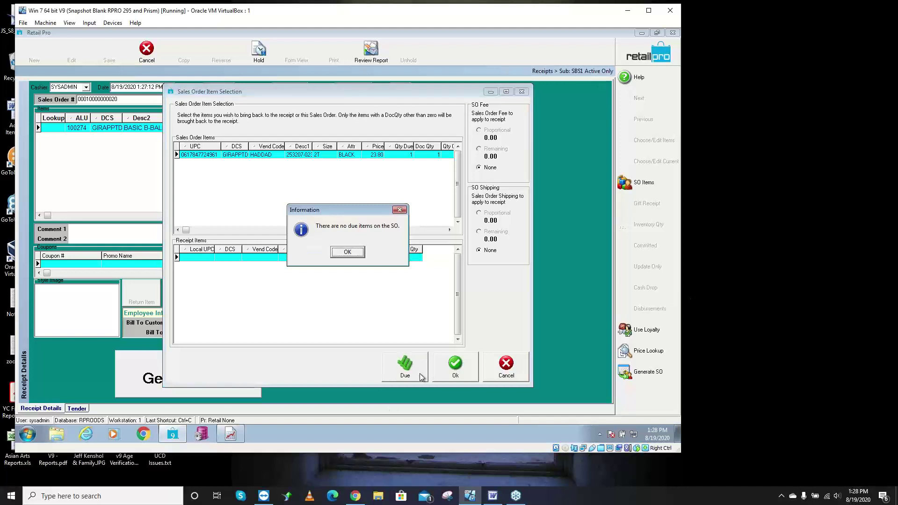
pyautogui.click(356, 254)
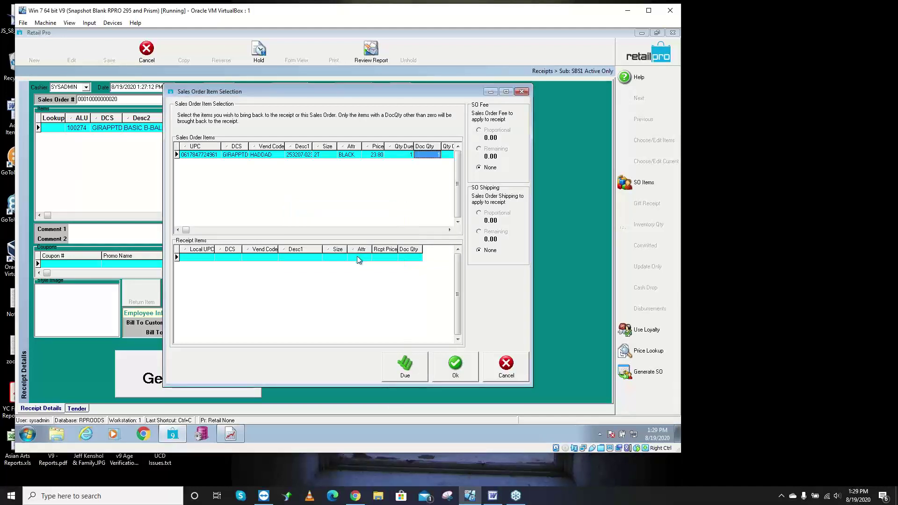
pyautogui.click(455, 373)
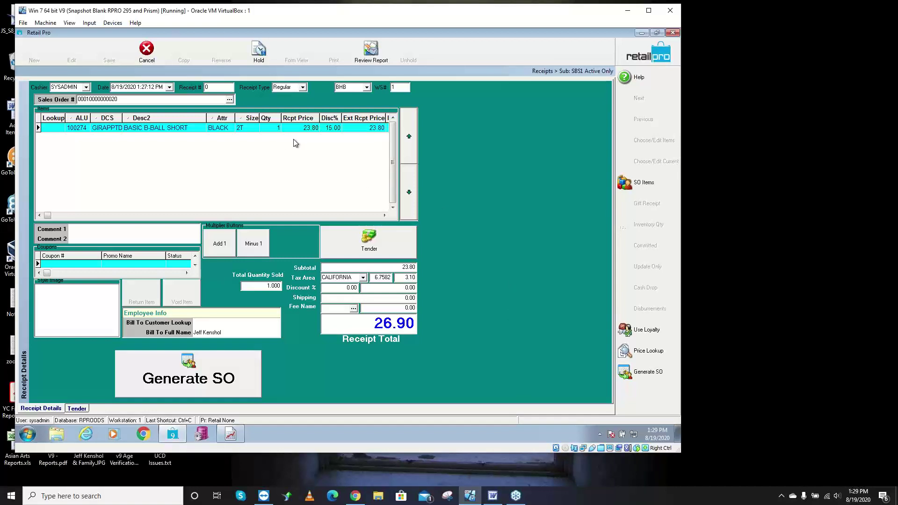
# - Start tendering and accept the loyalty points, then cancel and discard the 26.90 receipt
pyautogui.click(370, 240)
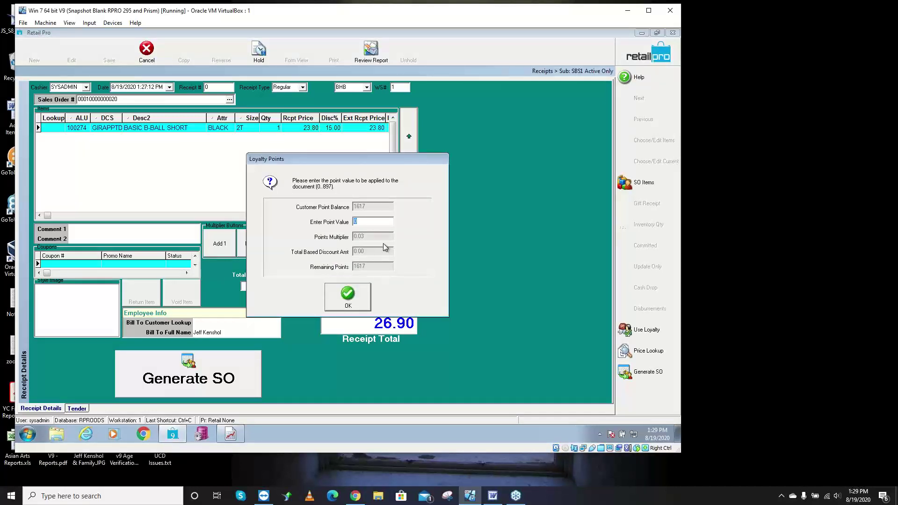
pyautogui.click(349, 295)
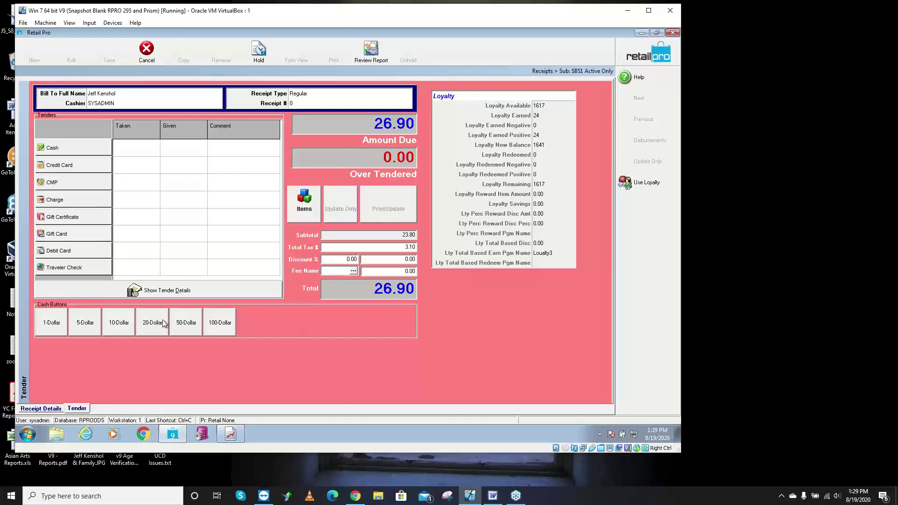
pyautogui.click(53, 409)
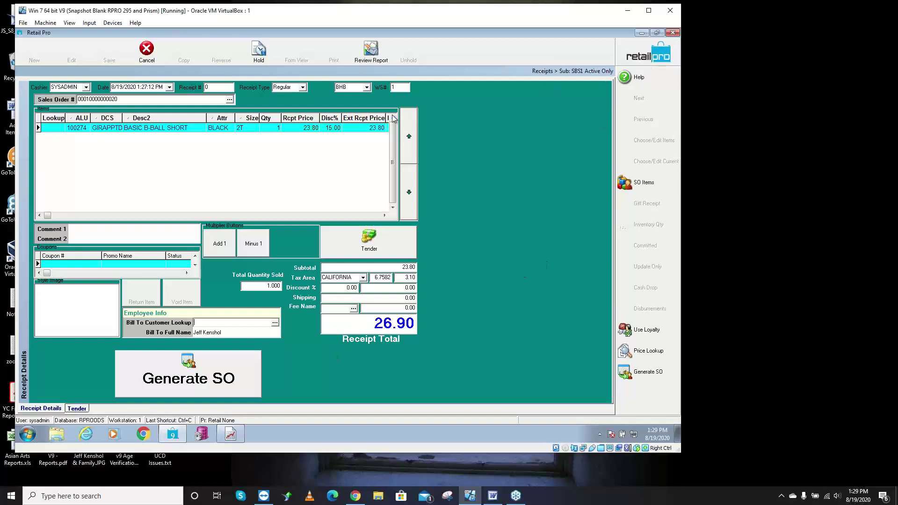
pyautogui.click(146, 49)
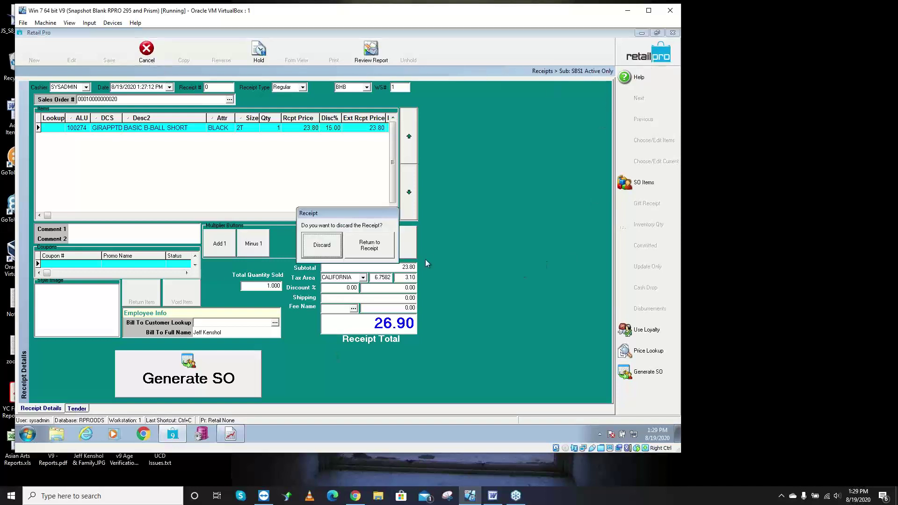
pyautogui.click(321, 252)
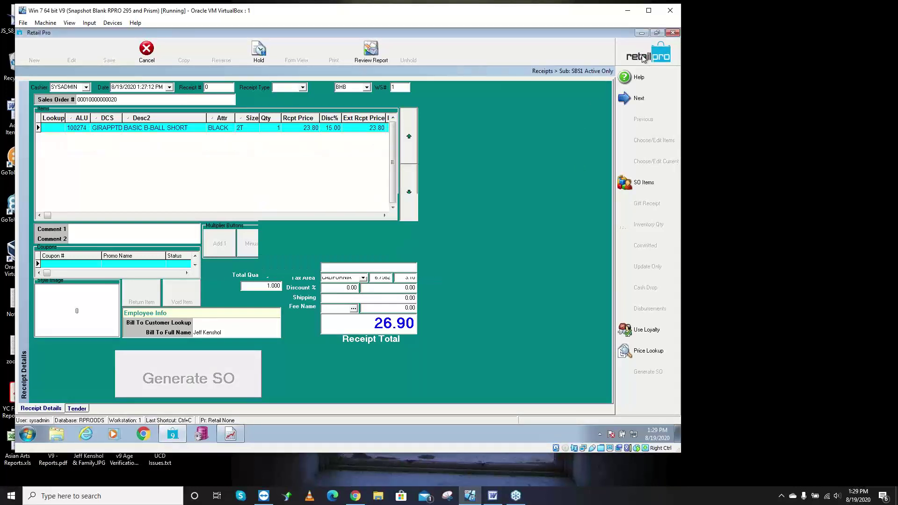
pyautogui.click(640, 59)
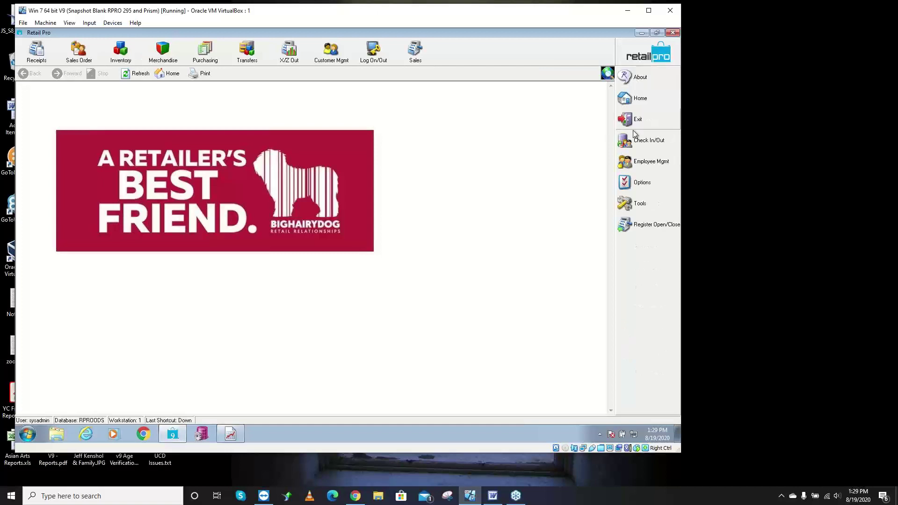
# - Go to Local Preferences > Point of Sale > Tenders > Requirements in System Preferences
pyautogui.click(639, 183)
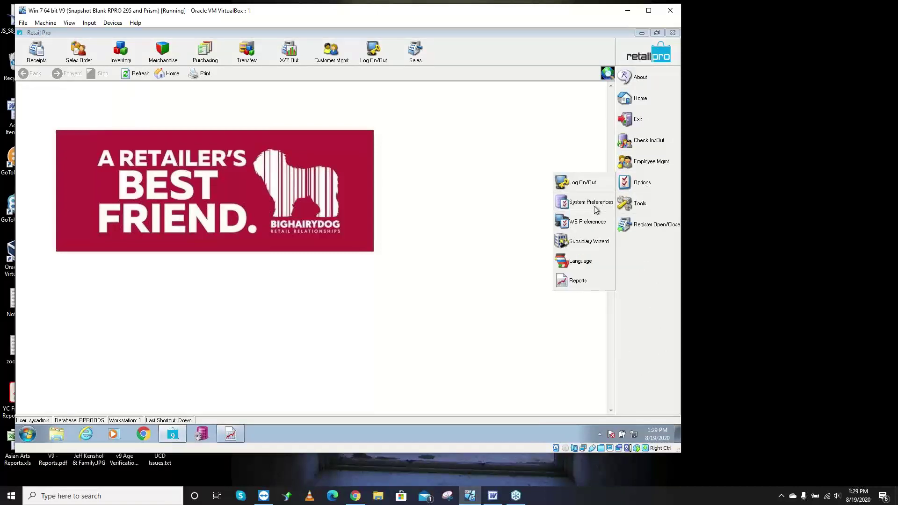
pyautogui.click(596, 209)
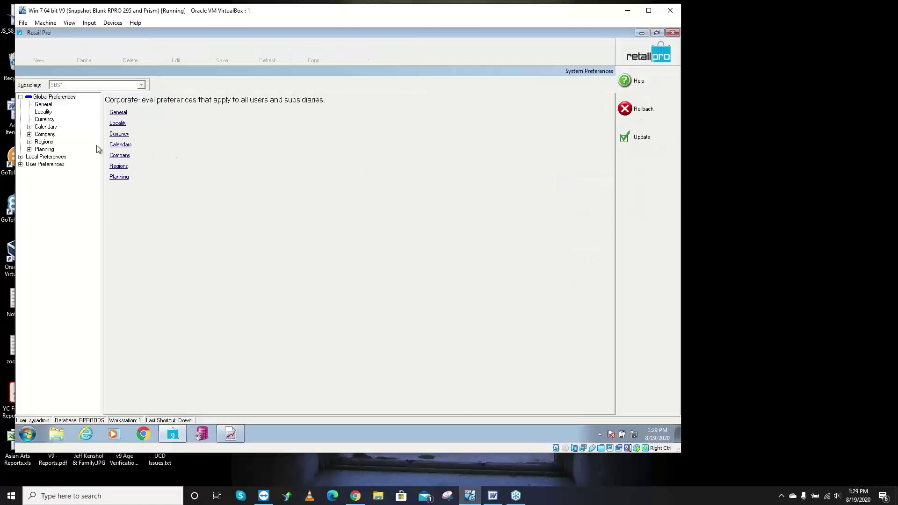
pyautogui.click(21, 157)
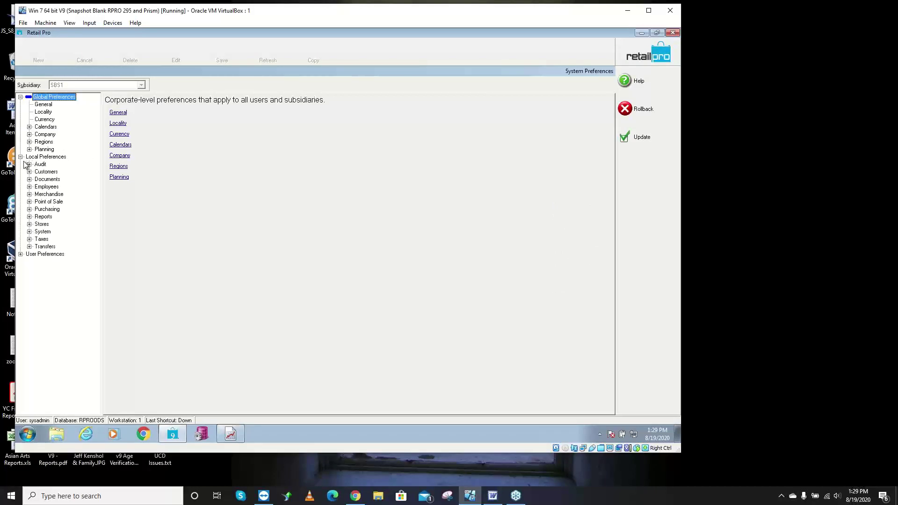
pyautogui.click(30, 202)
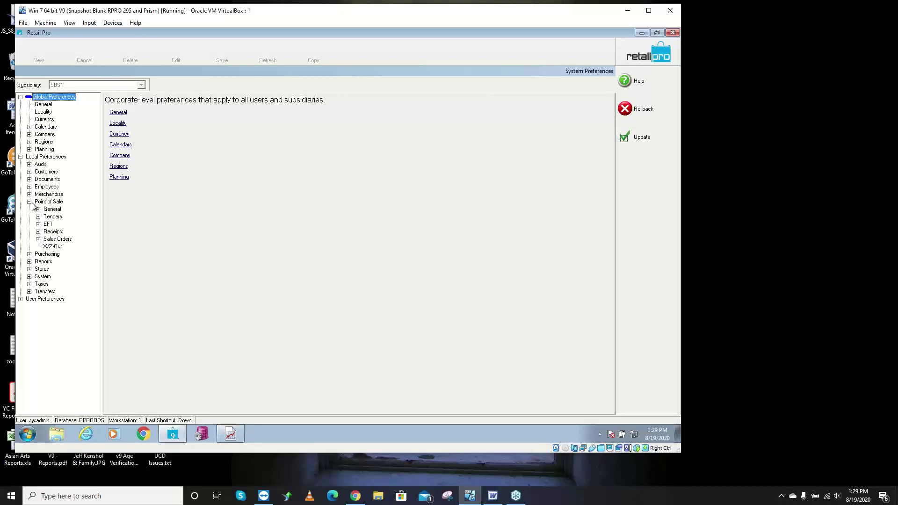
pyautogui.click(38, 216)
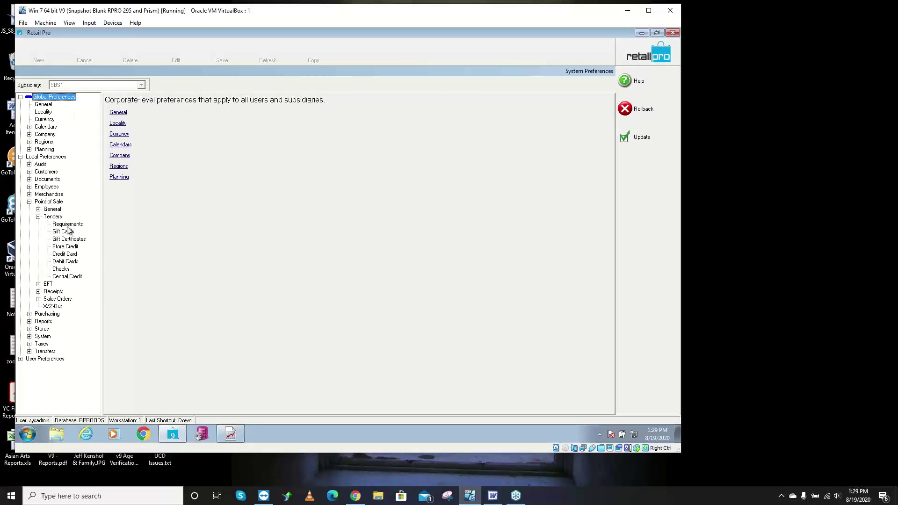
pyautogui.click(68, 225)
# - Check Sale, Change and Return for the Deposit tender and save with Update
pyautogui.click(152, 206)
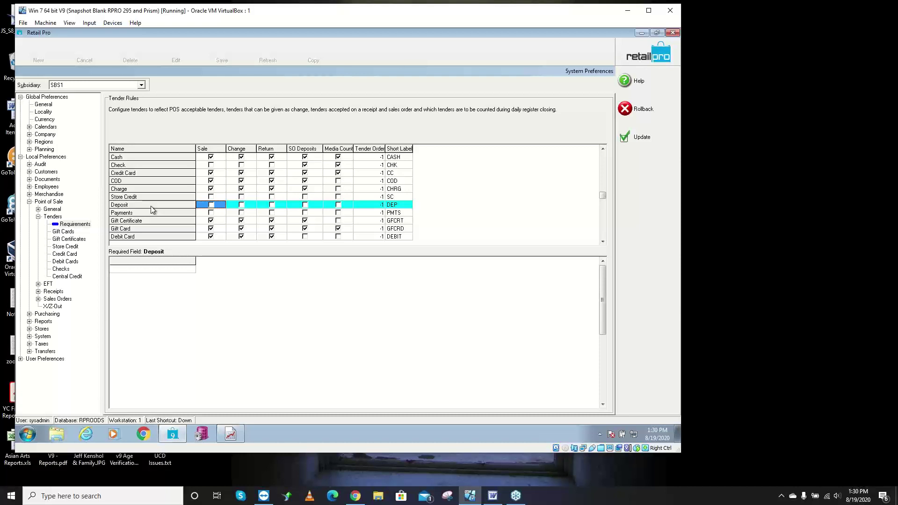
pyautogui.press('space')
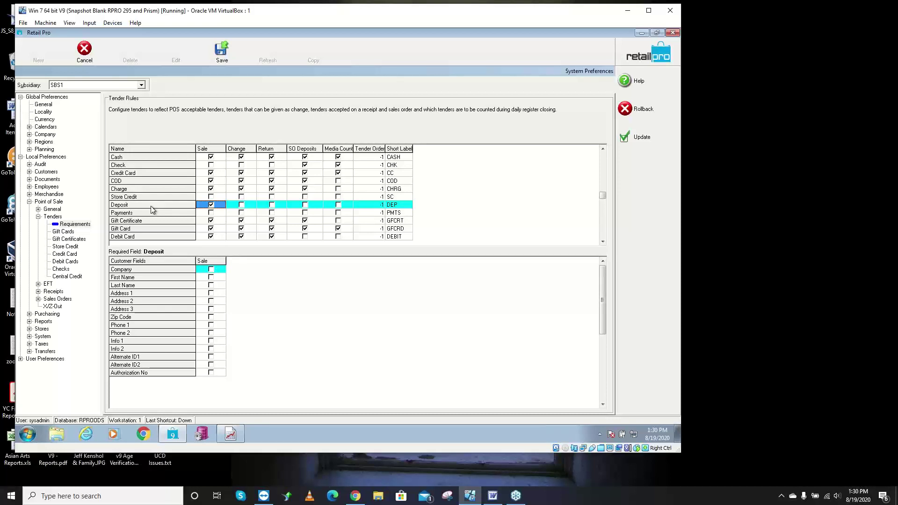
pyautogui.press('Right')
pyautogui.press('space')
pyautogui.press('Right')
pyautogui.press('space')
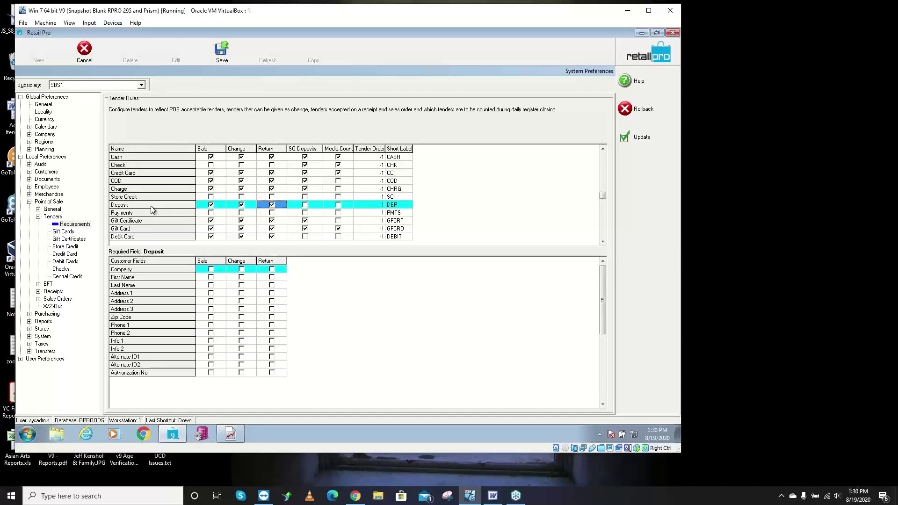
pyautogui.press('Right')
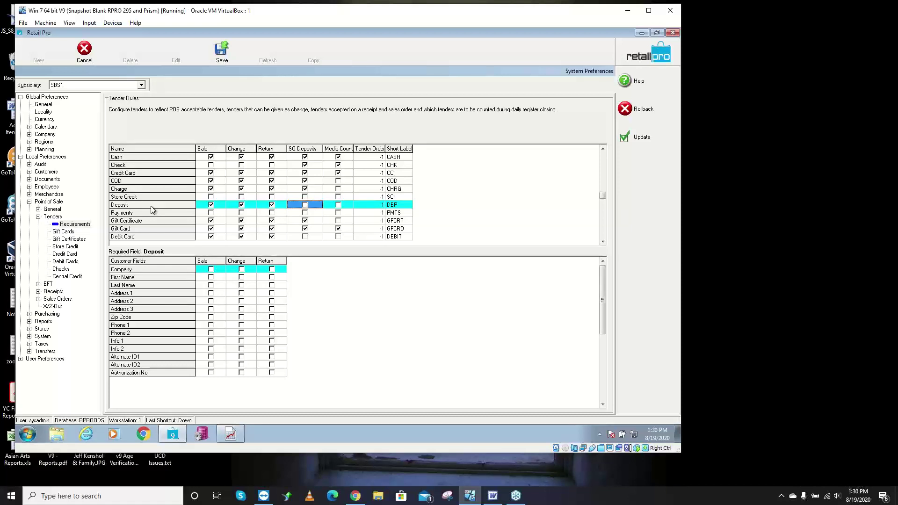
pyautogui.press('Right')
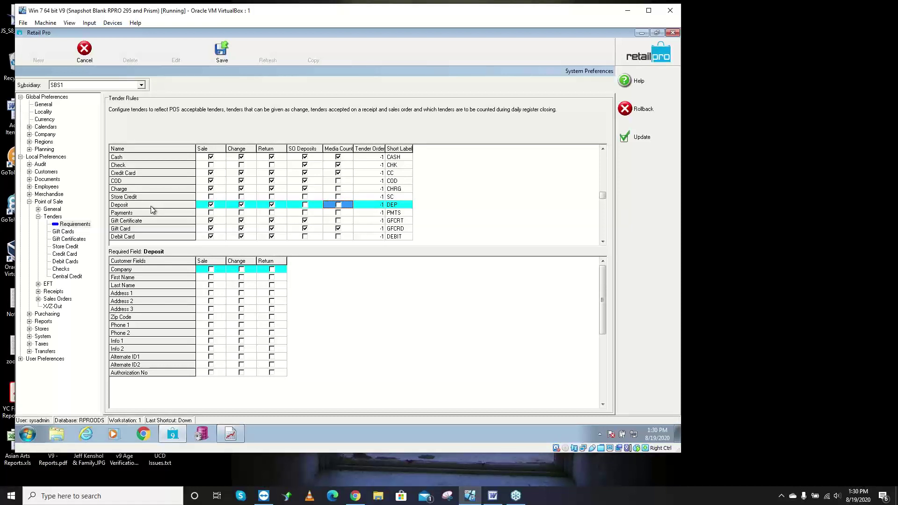
pyautogui.click(648, 141)
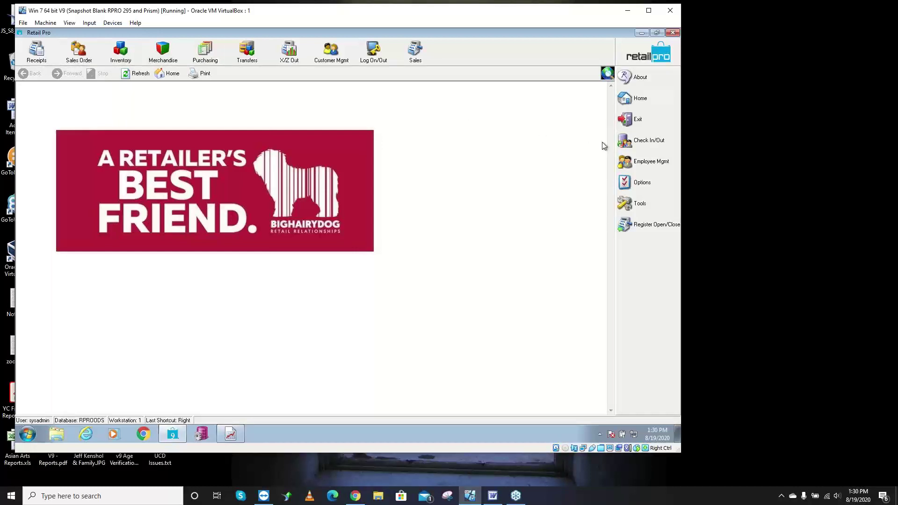
# - Uncheck Enable Customer Loyalty under Point of Sale > General > Loyalty and update the preferences
pyautogui.click(650, 187)
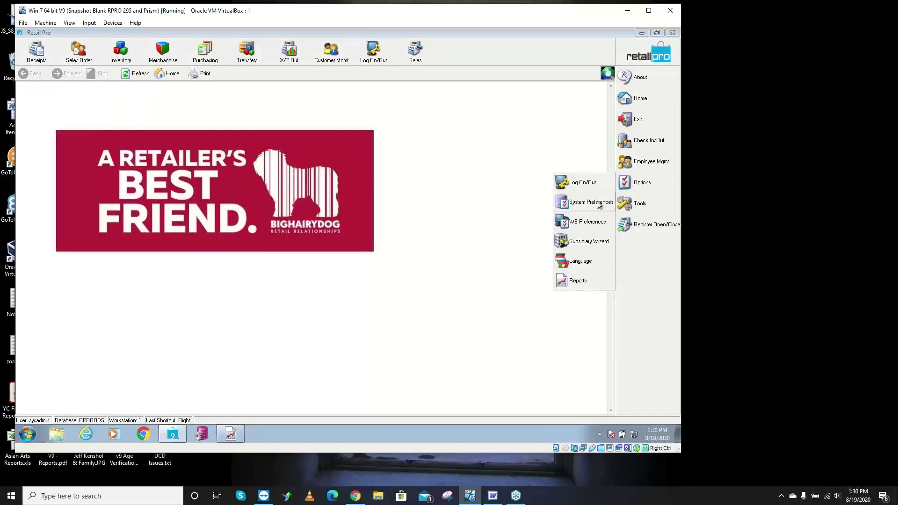
pyautogui.click(591, 202)
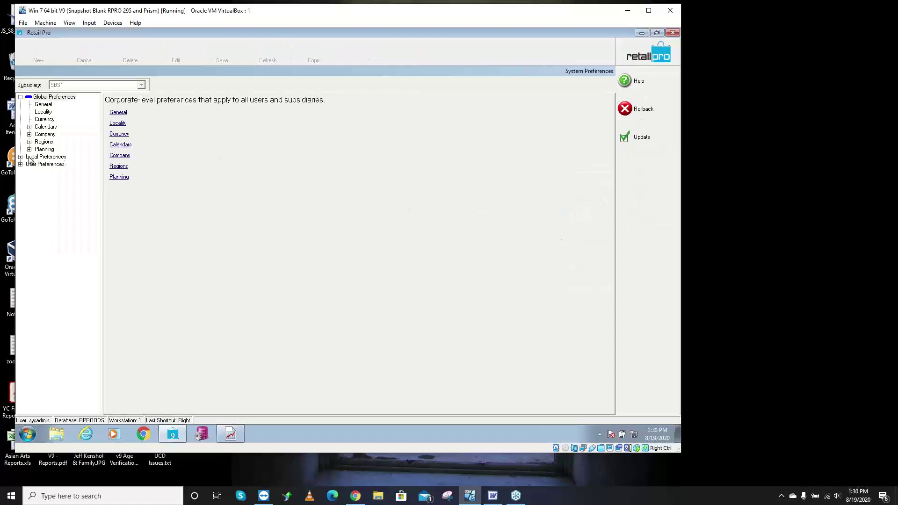
pyautogui.click(21, 157)
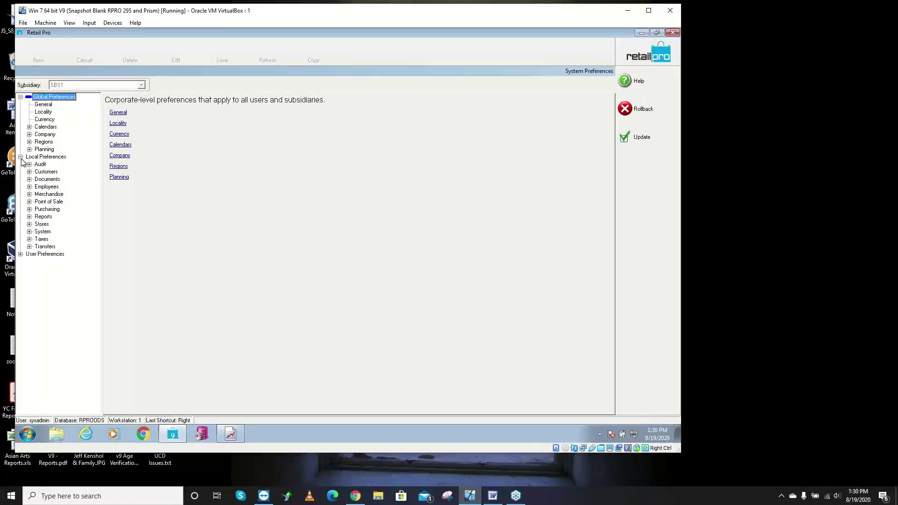
pyautogui.click(29, 201)
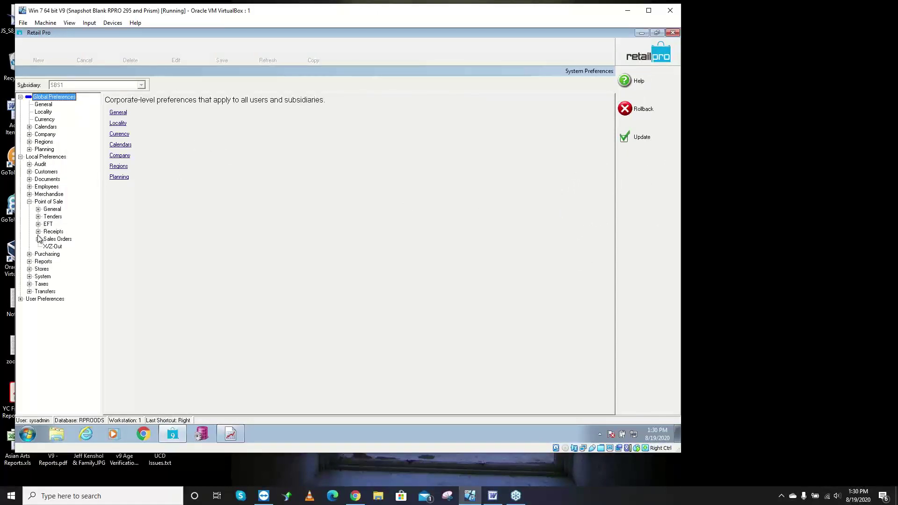
pyautogui.click(38, 231)
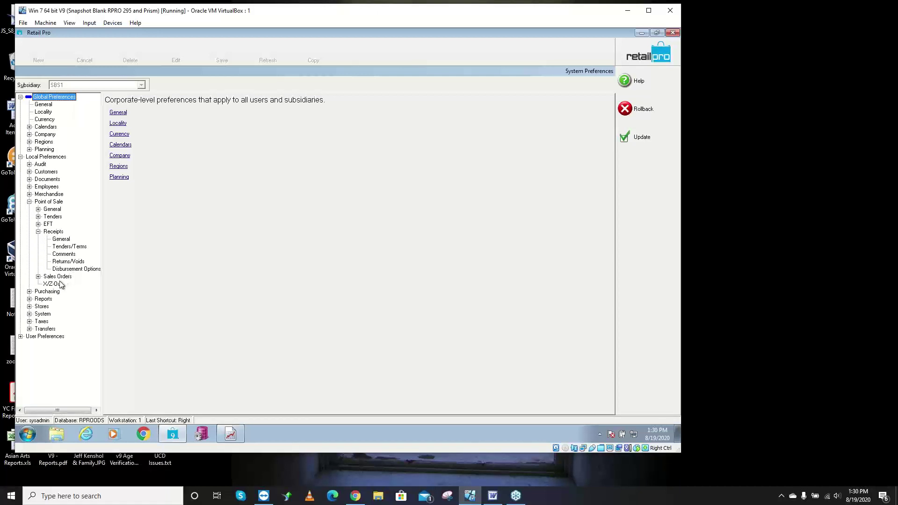
pyautogui.click(38, 209)
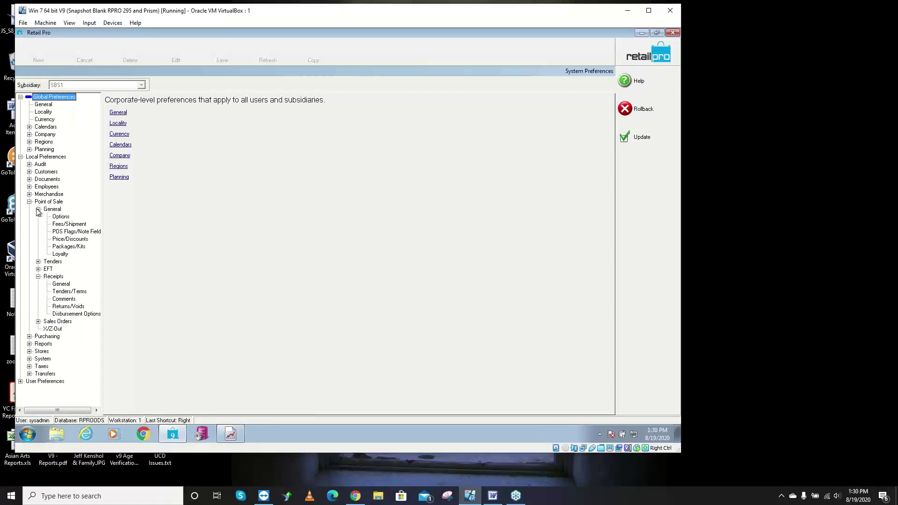
pyautogui.click(64, 253)
pyautogui.click(114, 108)
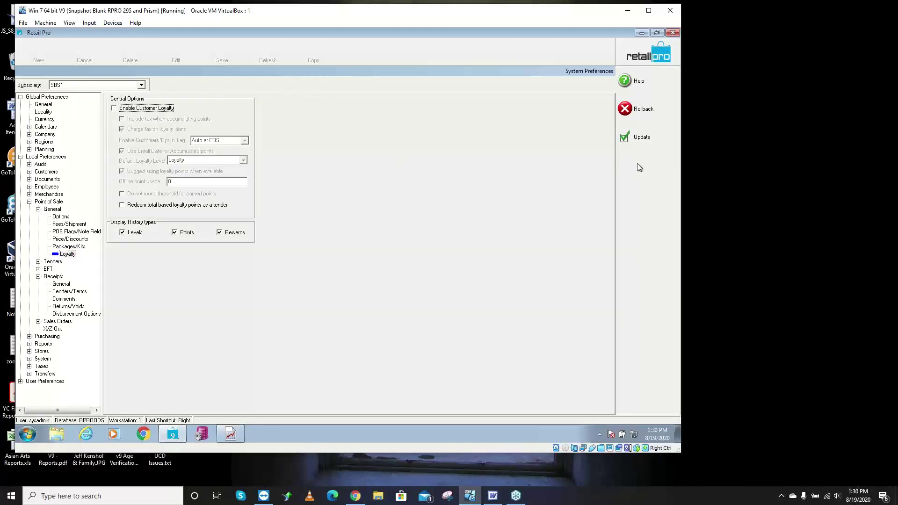
pyautogui.click(644, 141)
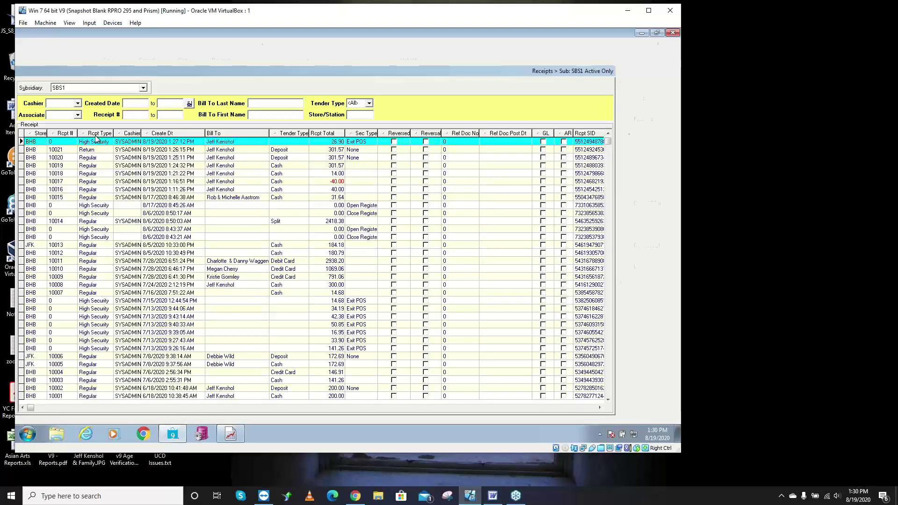
# - Load the pasted SO number on a new receipt, add its due b-ball short, and start tendering
pyautogui.doubleClick(118, 144)
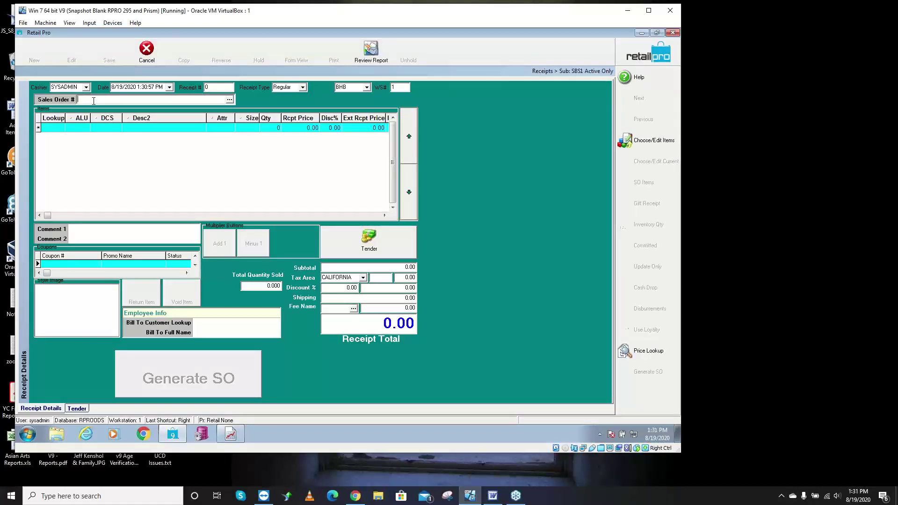
pyautogui.hotkey('ctrl', 'v')
pyautogui.press('Return')
pyautogui.click(635, 184)
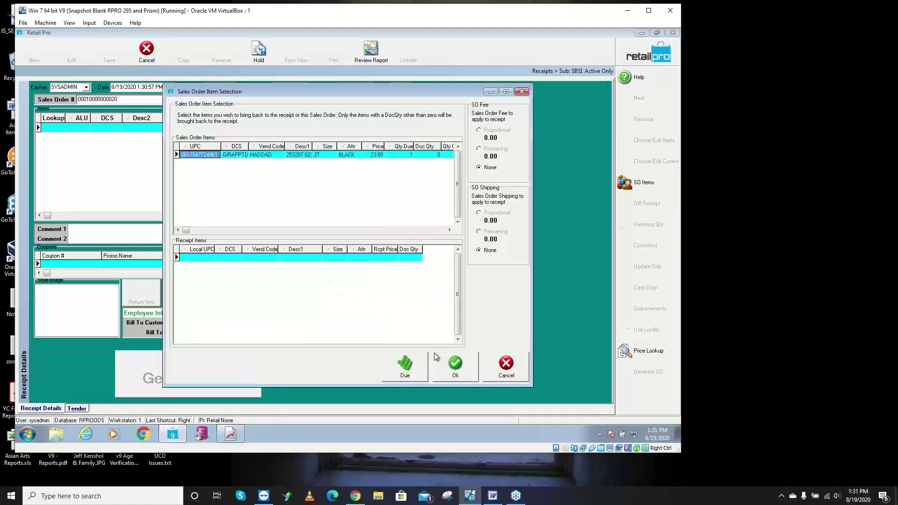
pyautogui.click(416, 366)
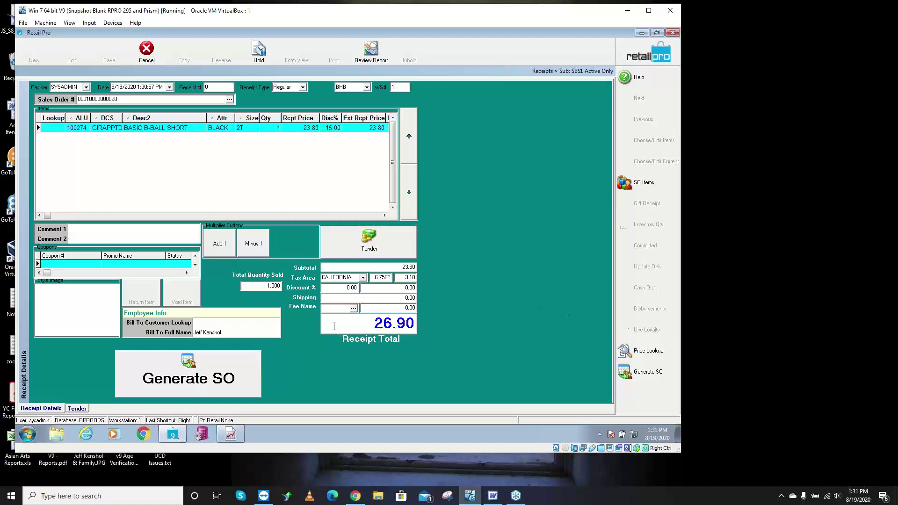
pyautogui.click(348, 248)
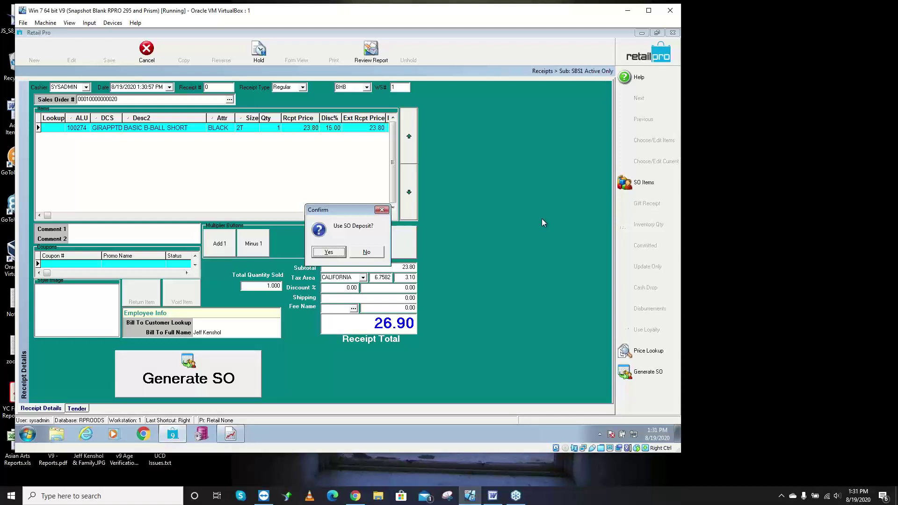
# - Pay with the 14.00 SO deposit plus 12.90 cash, print/update receipt 10022, and discard the preview
pyautogui.click(330, 252)
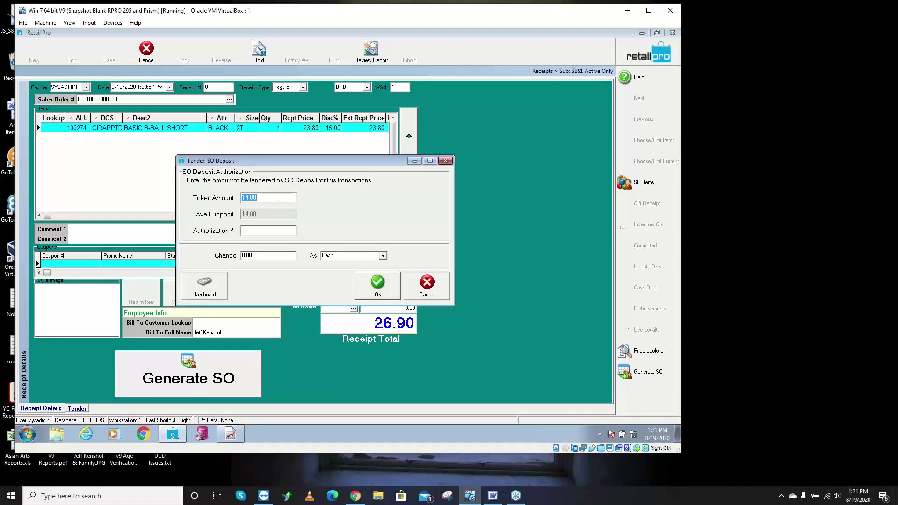
pyautogui.click(380, 283)
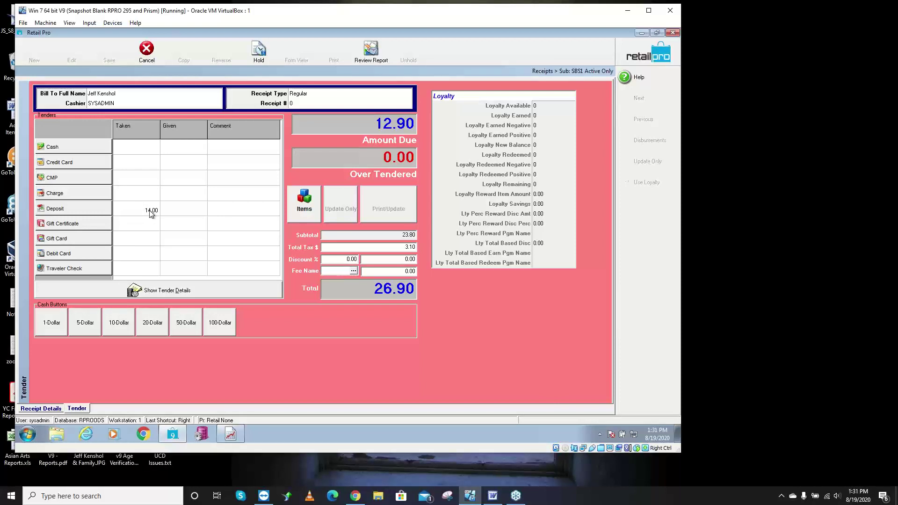
pyautogui.click(91, 148)
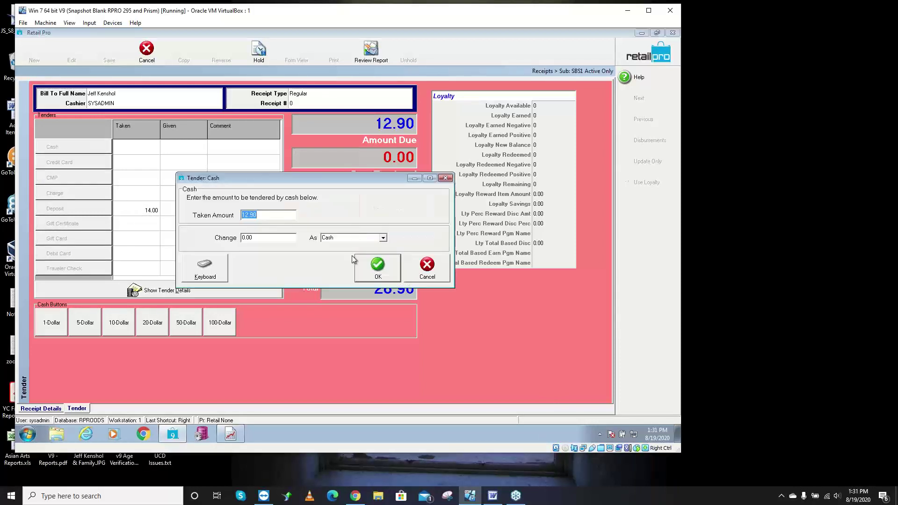
pyautogui.click(375, 265)
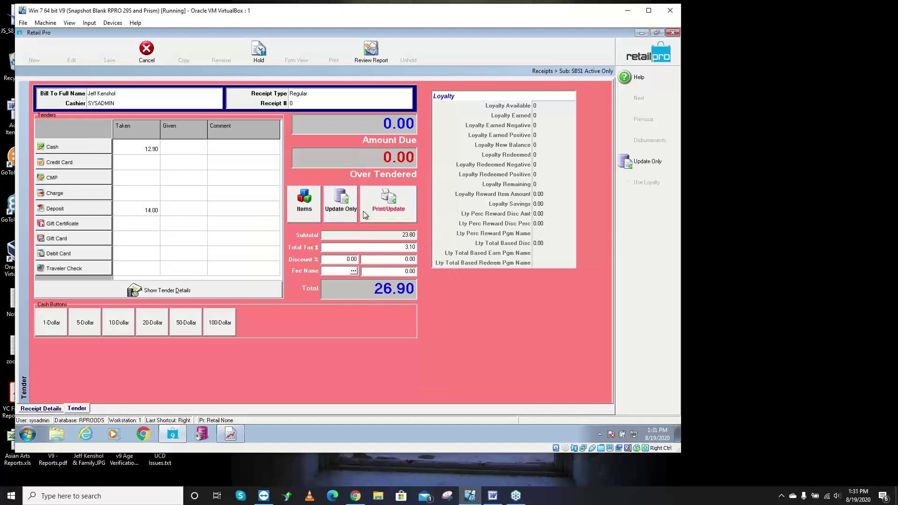
pyautogui.click(388, 209)
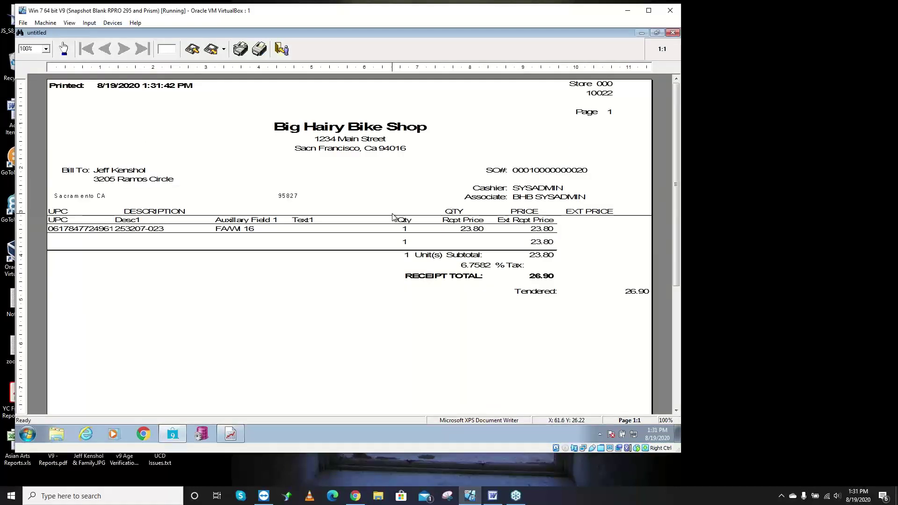
pyautogui.press('Escape')
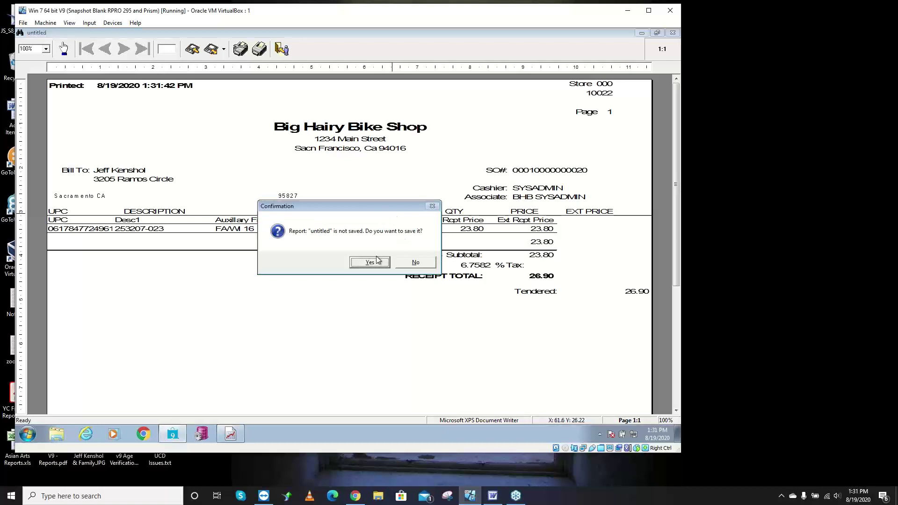
pyautogui.click(413, 262)
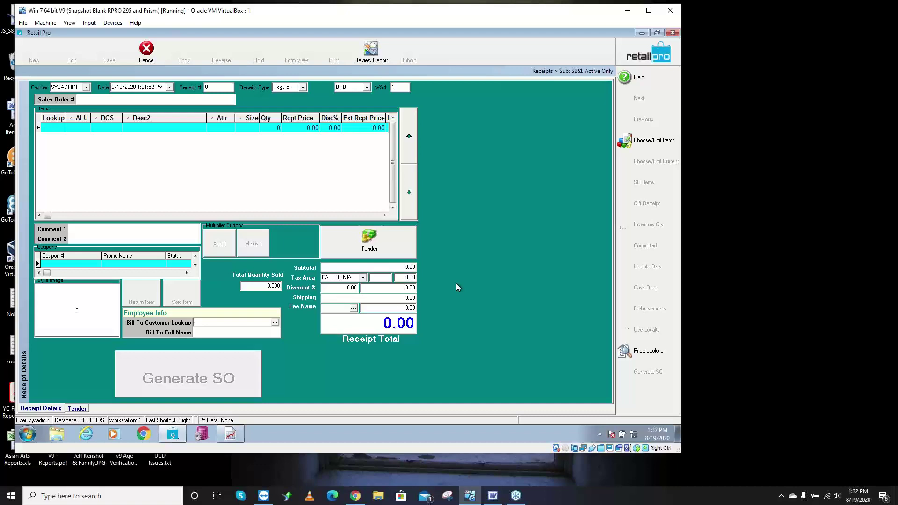
pyautogui.moveTo(897, 28); pyautogui.dragTo(363, 1)
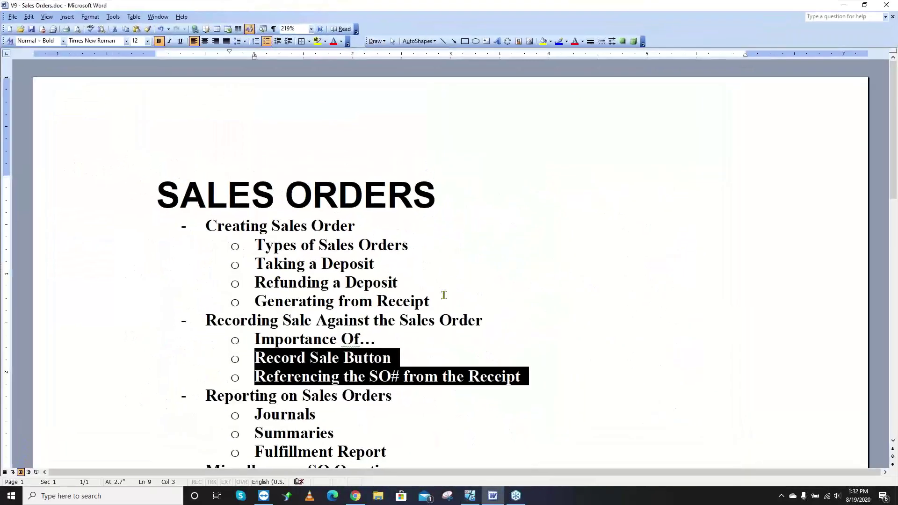
pyautogui.scroll(-2, 444, 295)
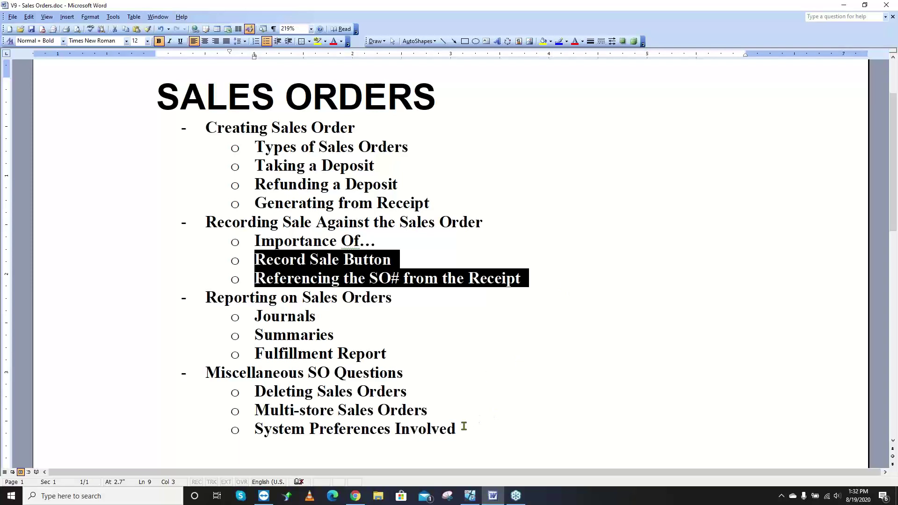
pyautogui.scroll(2, 453, 334)
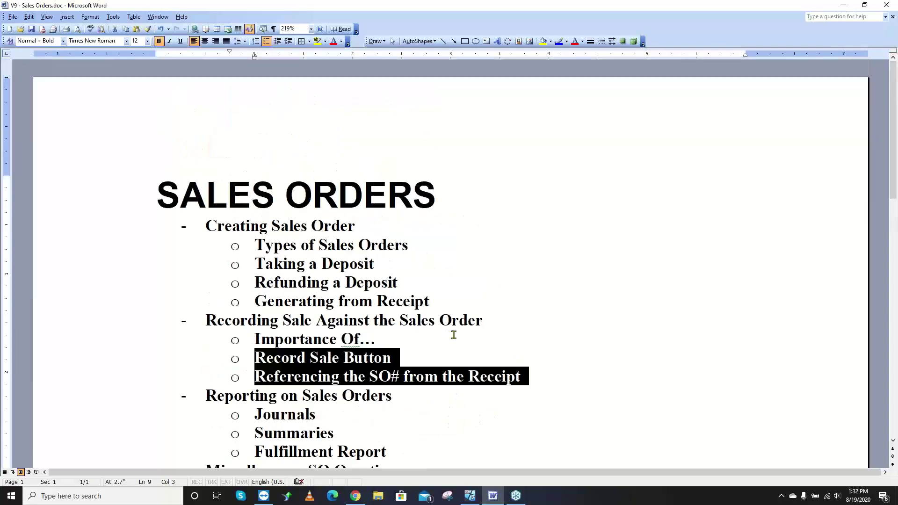
pyautogui.scroll(-1, 533, 205)
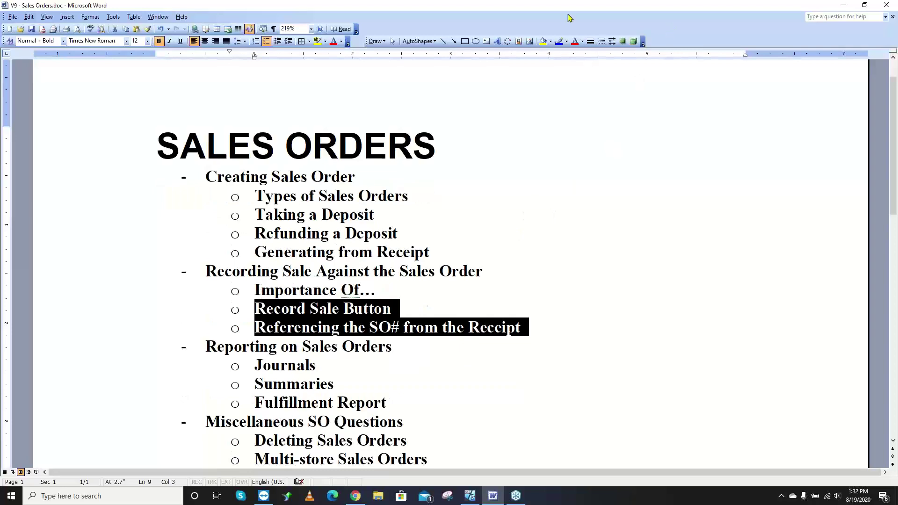
pyautogui.doubleClick(467, 9)
pyautogui.click(823, 7)
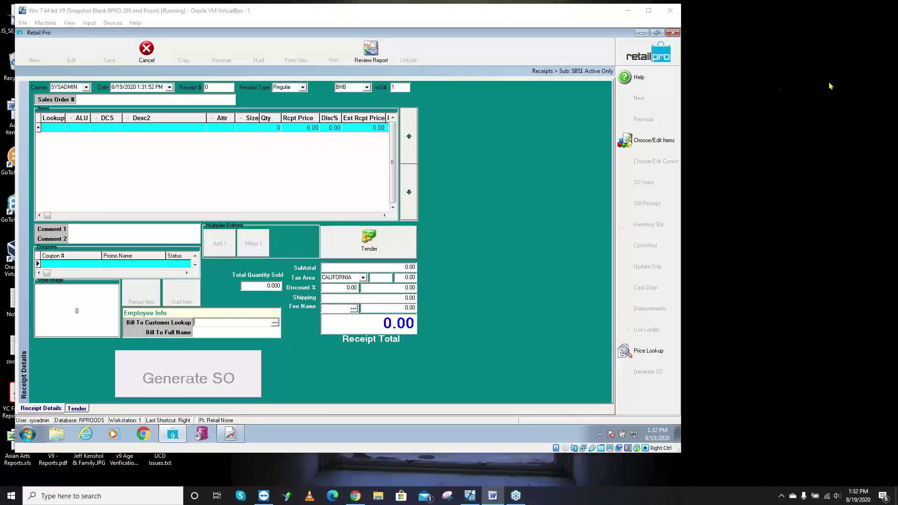
# - Close the receipt and open System Preferences from the Options menu
pyautogui.click(637, 55)
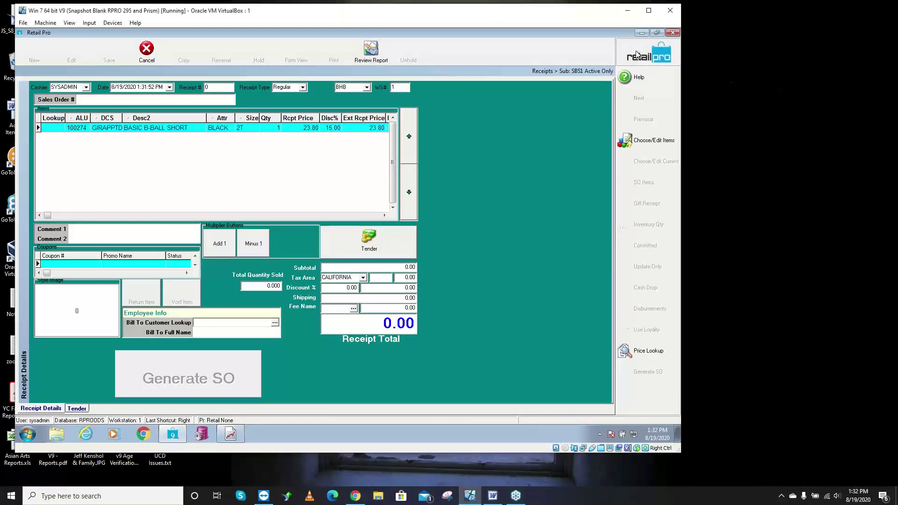
pyautogui.click(642, 56)
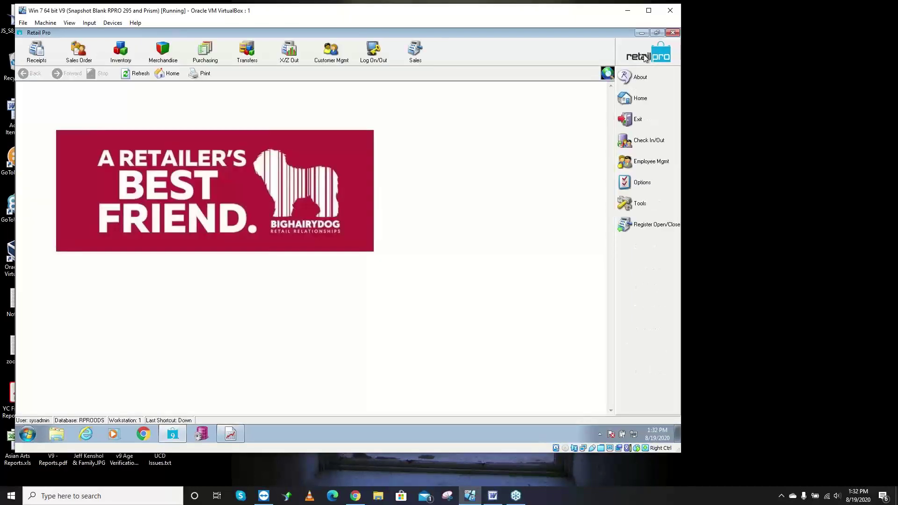
pyautogui.click(650, 182)
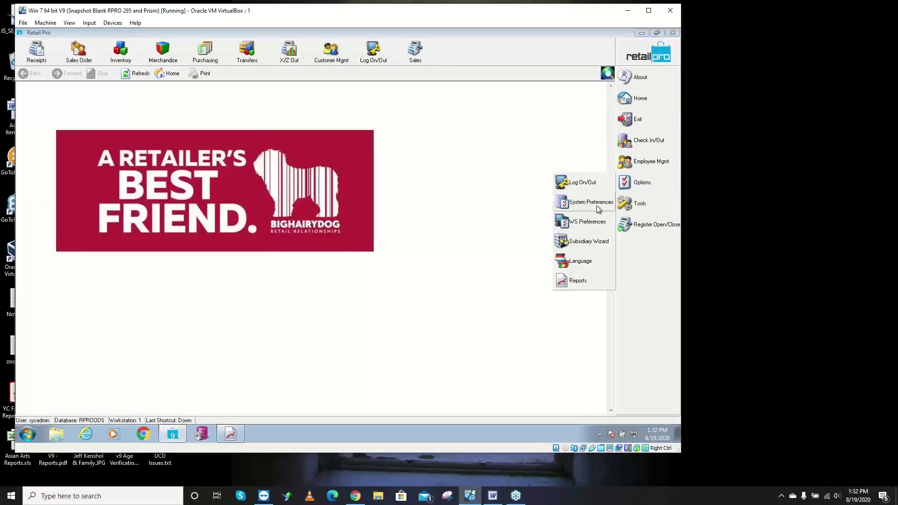
pyautogui.click(590, 202)
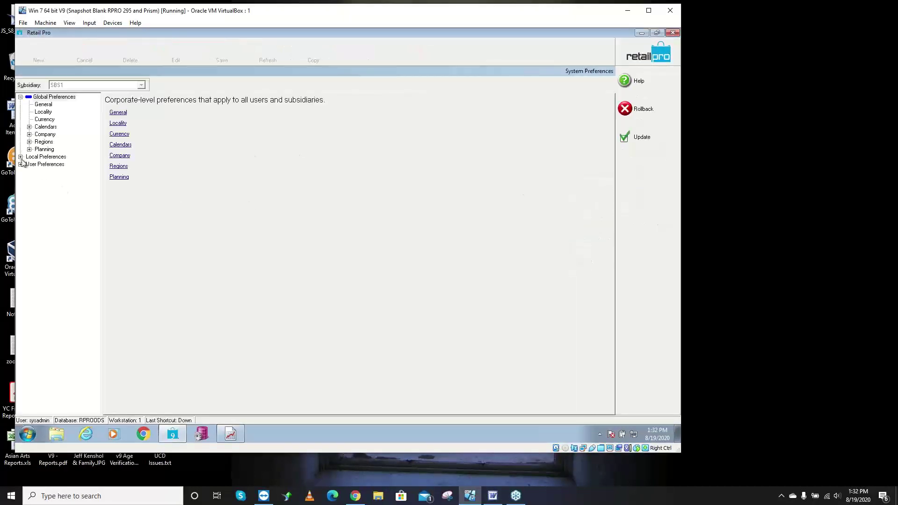
# - Expand Local Preferences > Point of Sale > Sales Orders and show its Options page
pyautogui.click(21, 157)
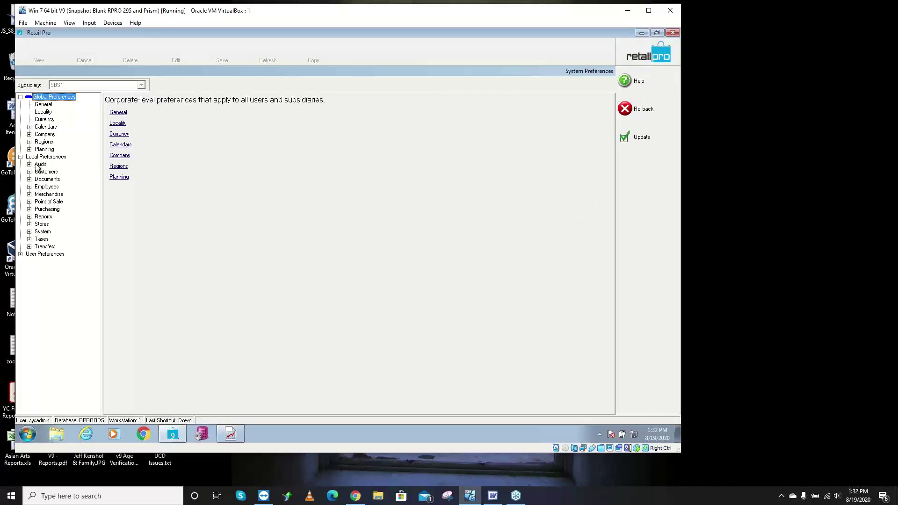
pyautogui.click(29, 201)
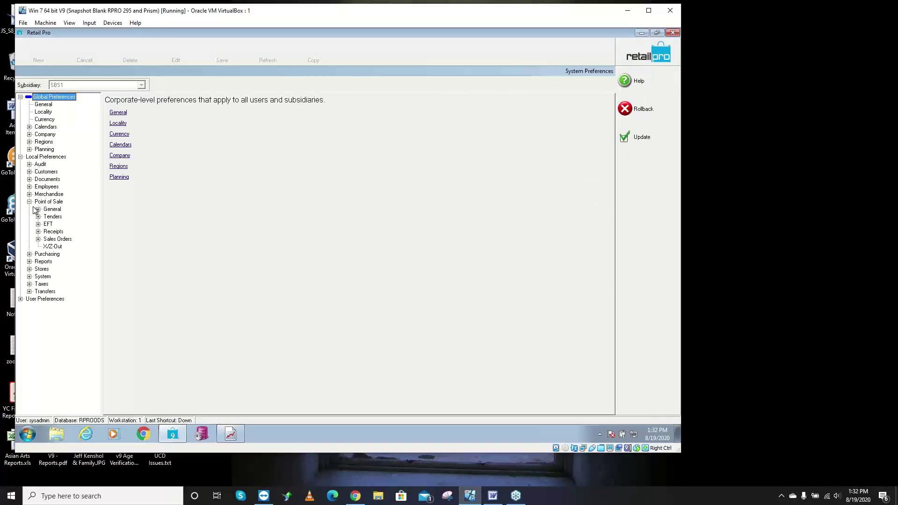
pyautogui.click(38, 238)
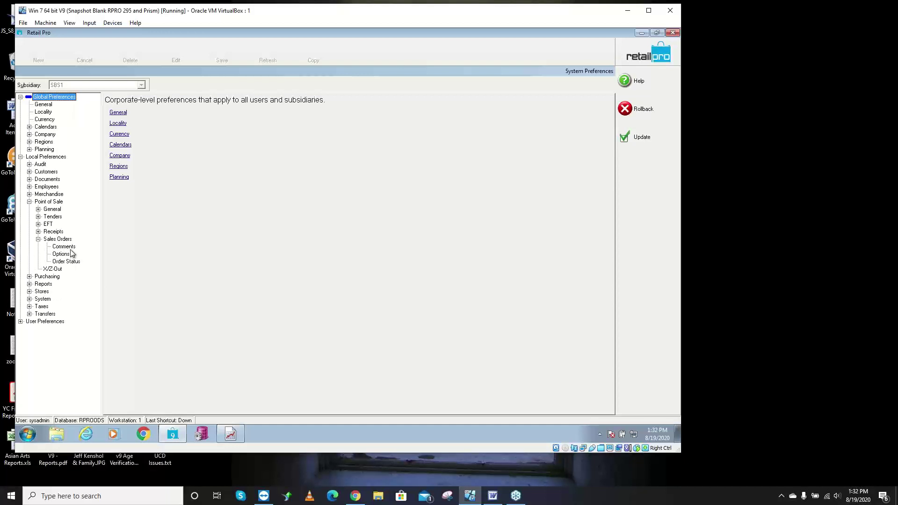
pyautogui.click(71, 247)
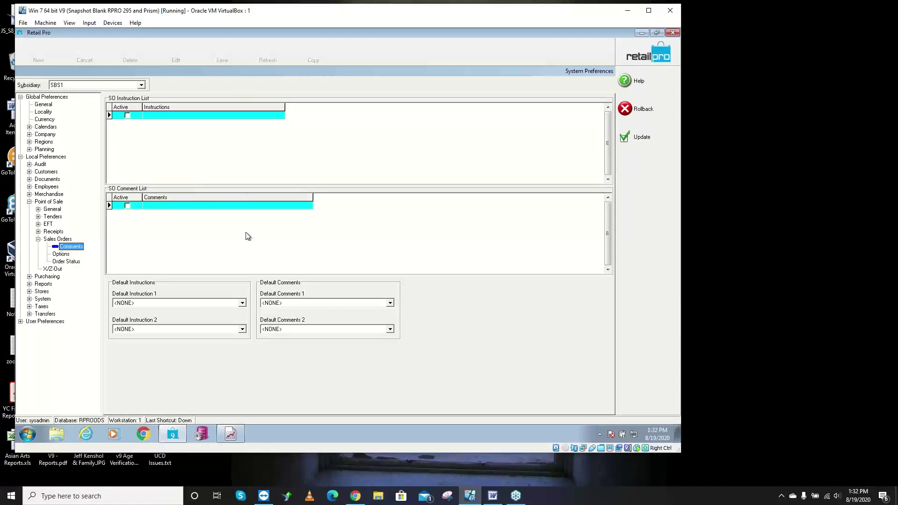
pyautogui.click(217, 116)
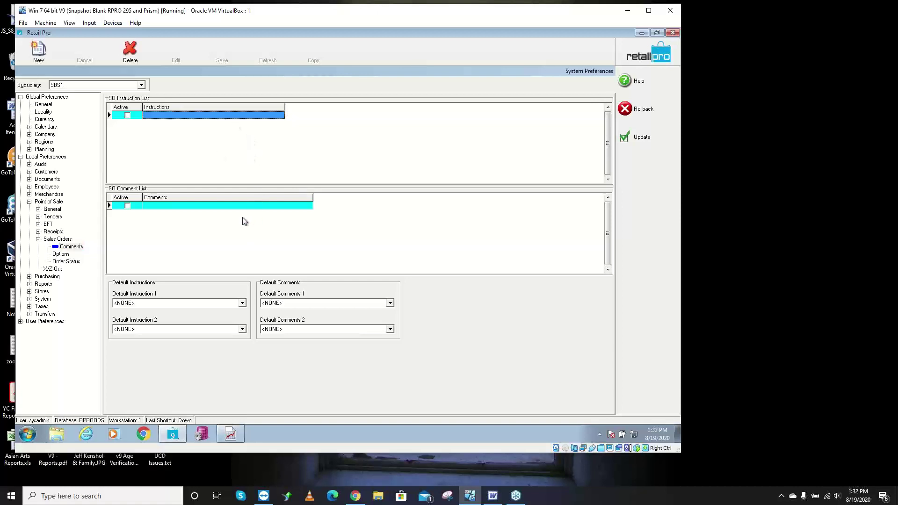
pyautogui.click(65, 254)
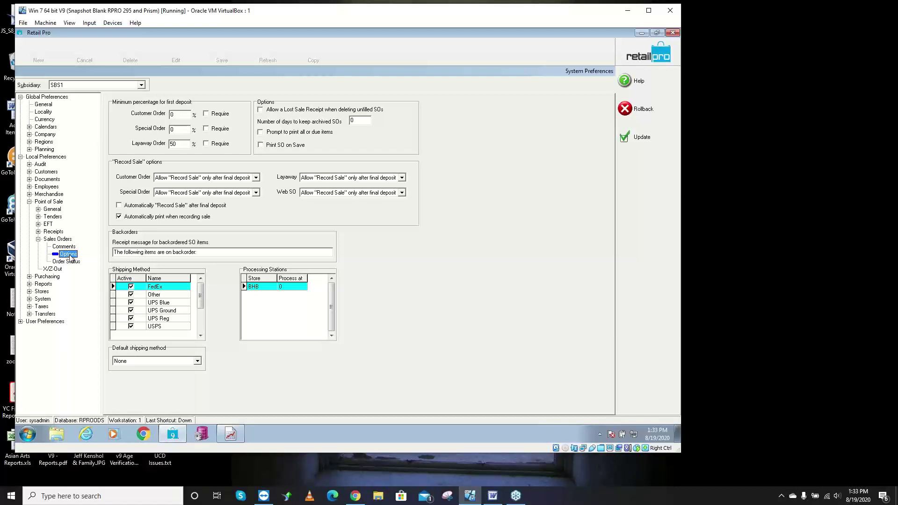
# - Enter 50 as the Customer Order minimum first-deposit percentage, leaving it not required
pyautogui.click(183, 116)
pyautogui.click(178, 131)
pyautogui.press('Tab')
pyautogui.click(175, 115)
pyautogui.write('50')
pyautogui.click(206, 113)
pyautogui.press('Tab')
pyautogui.click(206, 113)
# - Require the first deposit for Layaway orders and review the Customer Order Record Sale choices
pyautogui.click(206, 143)
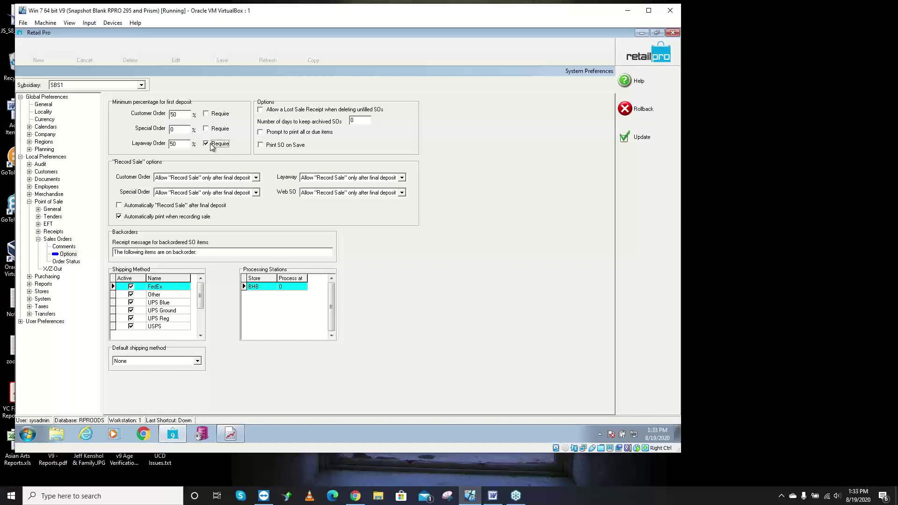
pyautogui.click(185, 145)
pyautogui.hotkey('shift', 'Tab')
pyautogui.click(256, 177)
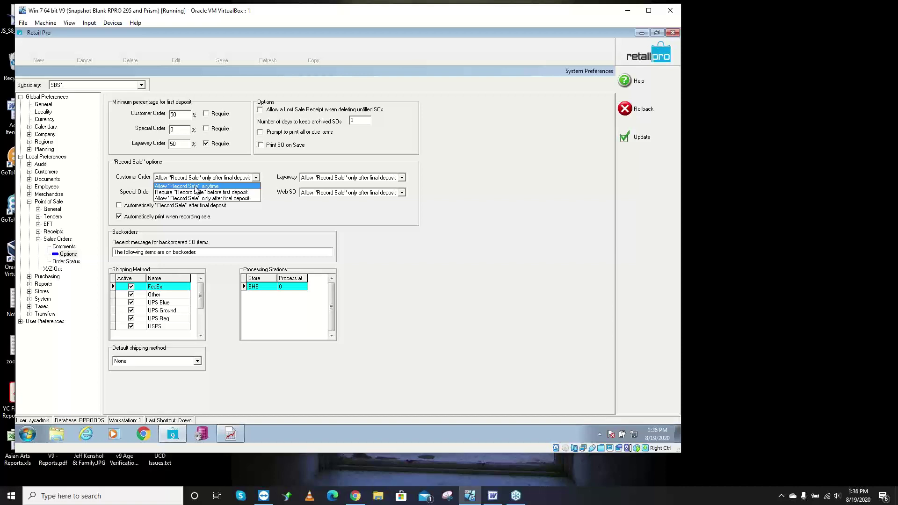
pyautogui.click(134, 196)
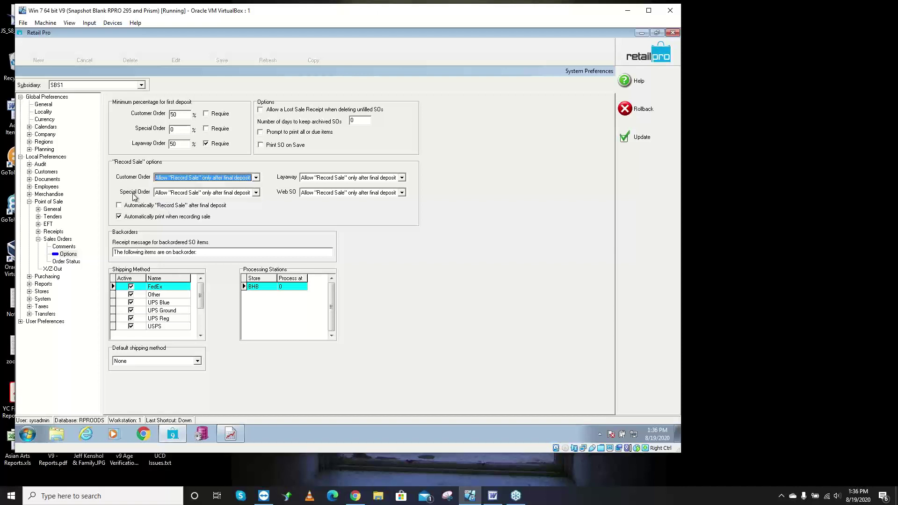
pyautogui.click(127, 208)
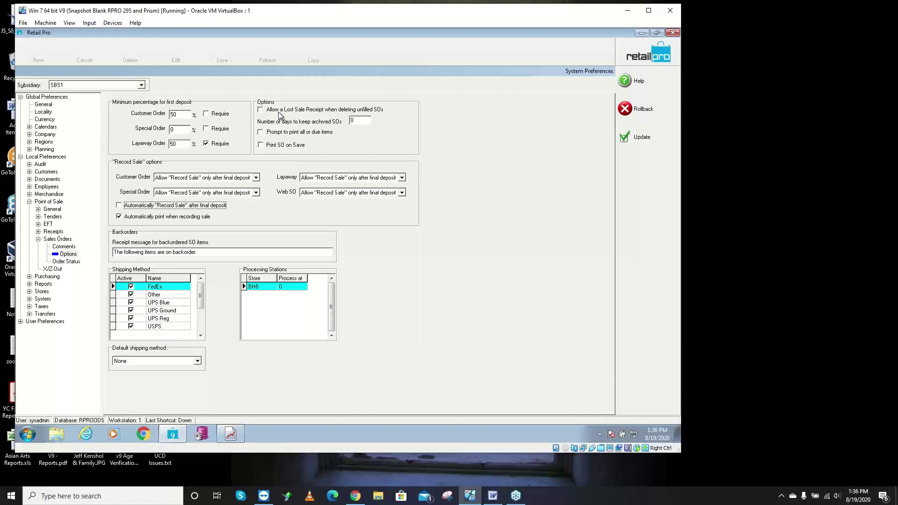
pyautogui.click(260, 111)
pyautogui.click(261, 145)
pyautogui.click(261, 147)
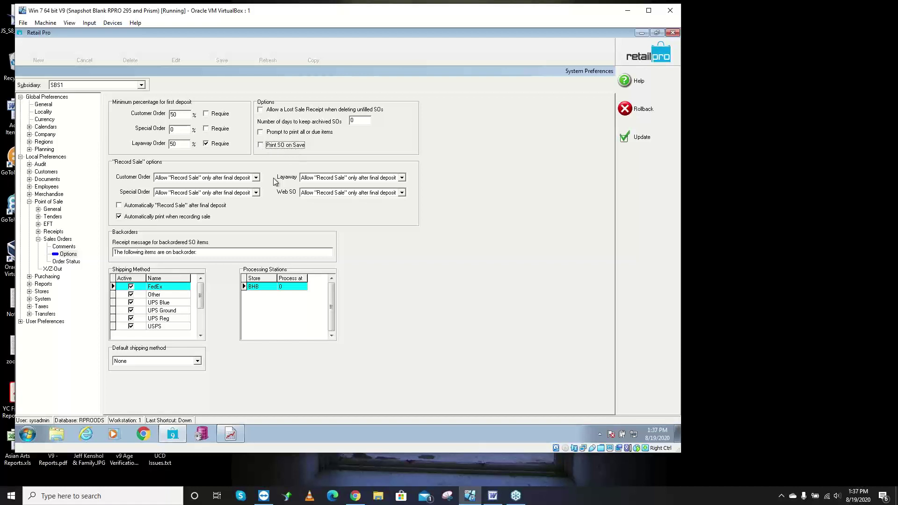
pyautogui.click(173, 311)
pyautogui.press('Up')
pyautogui.press('Up')
pyautogui.press('Up')
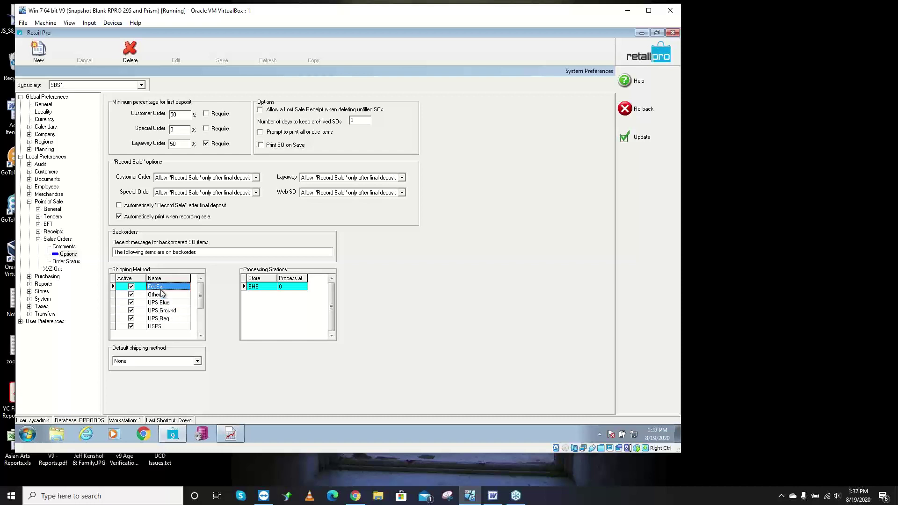
pyautogui.click(181, 253)
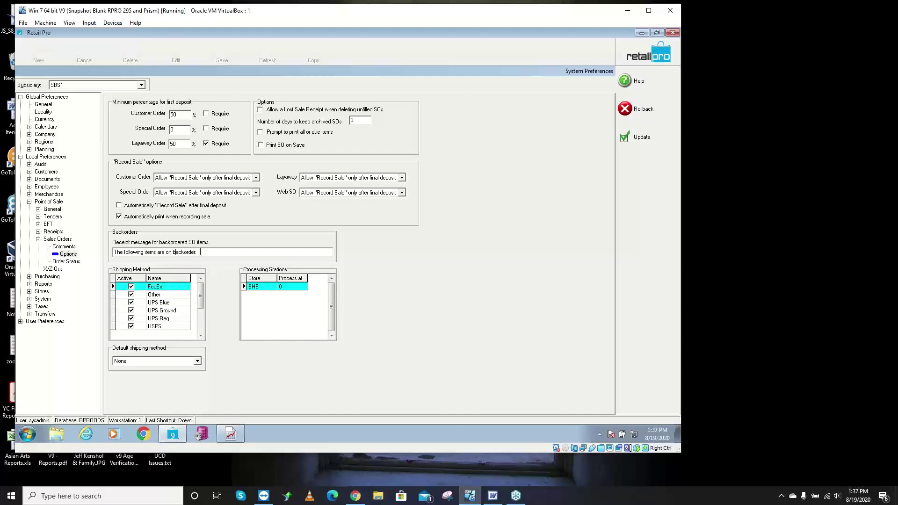
pyautogui.moveTo(197, 252); pyautogui.dragTo(114, 253)
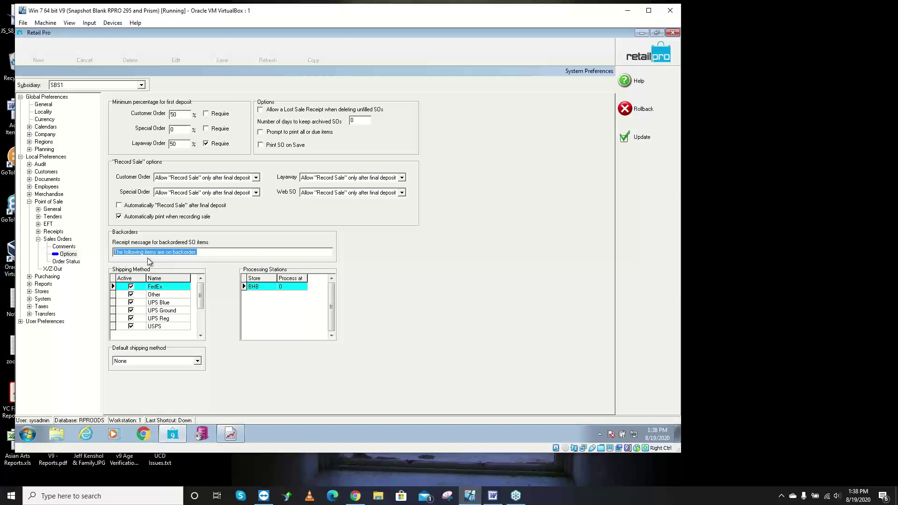
# - Show the Sales Orders Order Status settings and look through the Layaway, Web SO and Special Order types
pyautogui.click(65, 261)
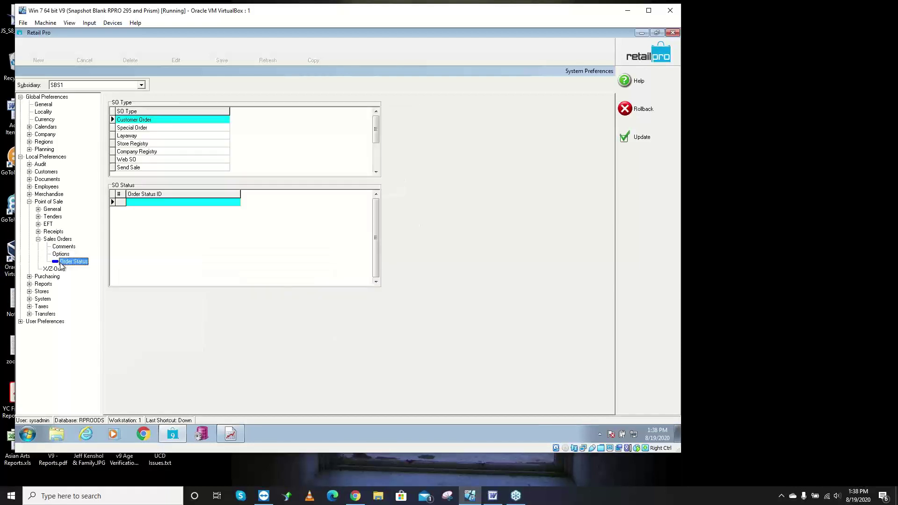
pyautogui.click(147, 136)
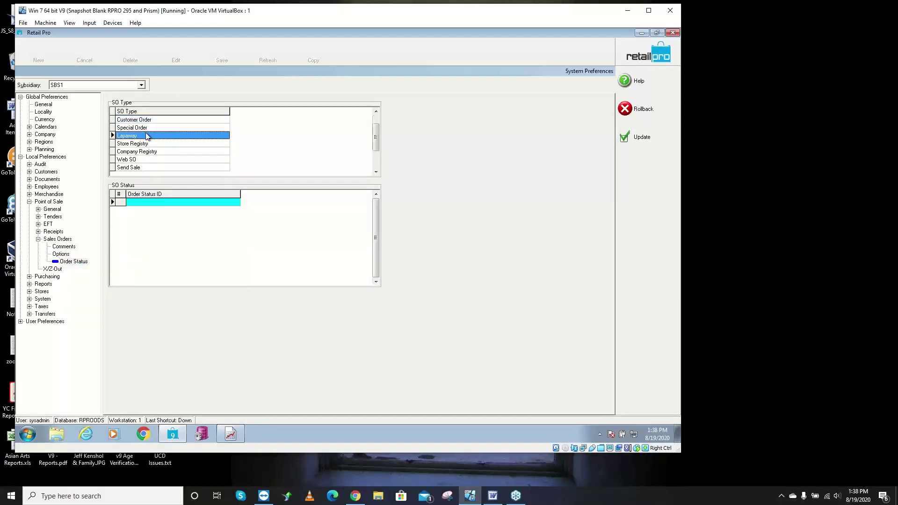
pyautogui.click(149, 153)
pyautogui.click(148, 136)
pyautogui.click(141, 160)
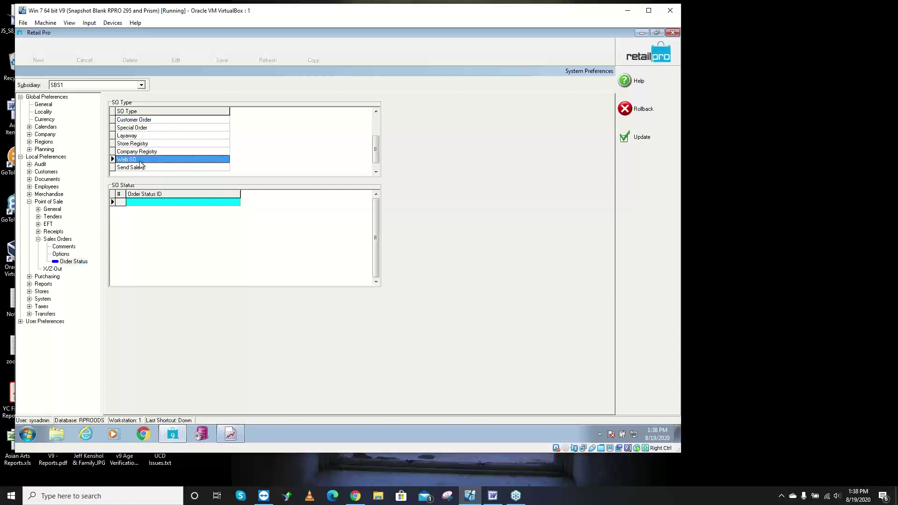
pyautogui.click(141, 144)
pyautogui.click(143, 129)
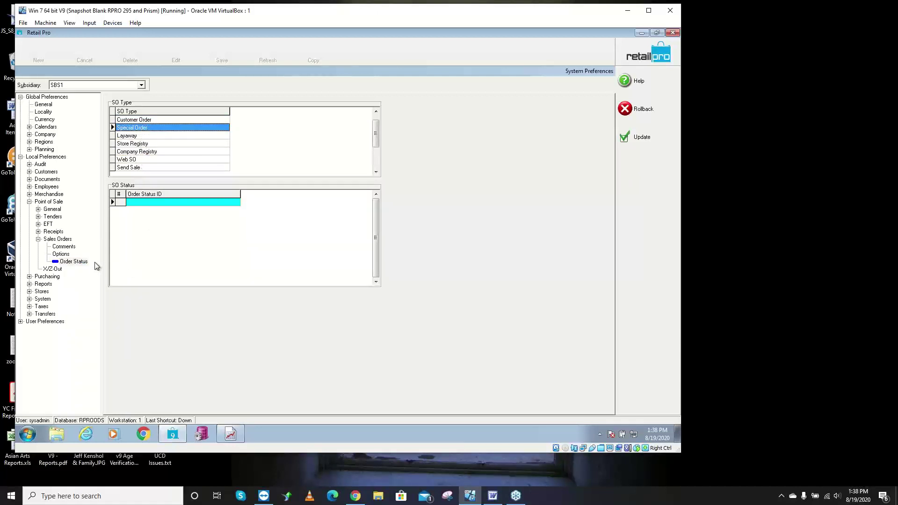
# - Inspect the empty Web SO status list, then save and close the preferences
pyautogui.click(74, 262)
pyautogui.click(137, 159)
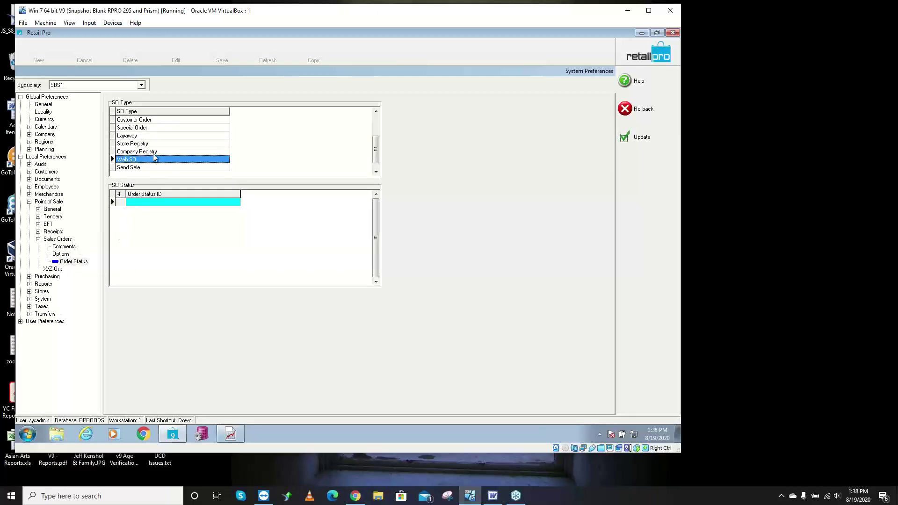
pyautogui.click(174, 201)
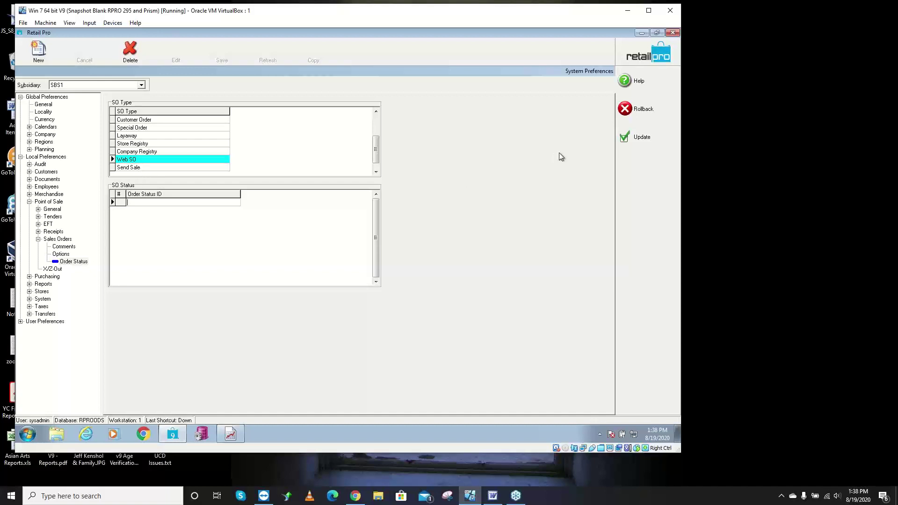
pyautogui.click(646, 143)
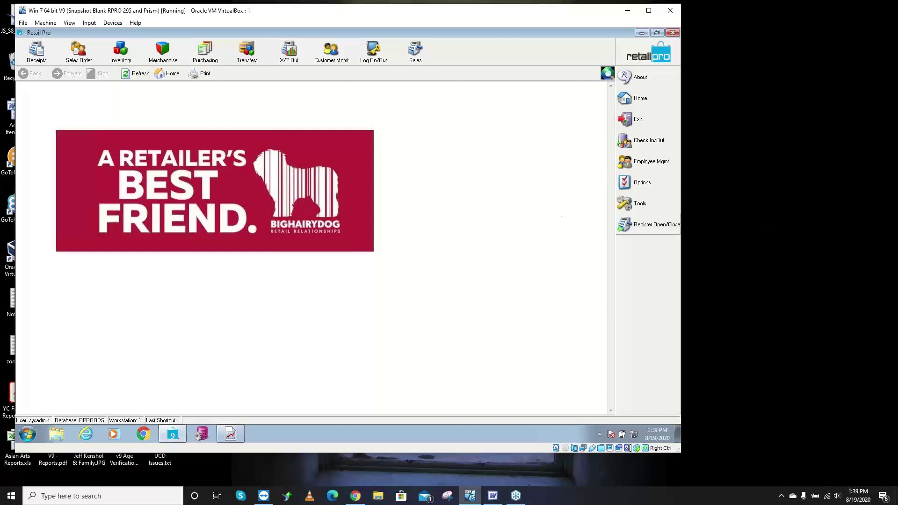
pyautogui.click(492, 496)
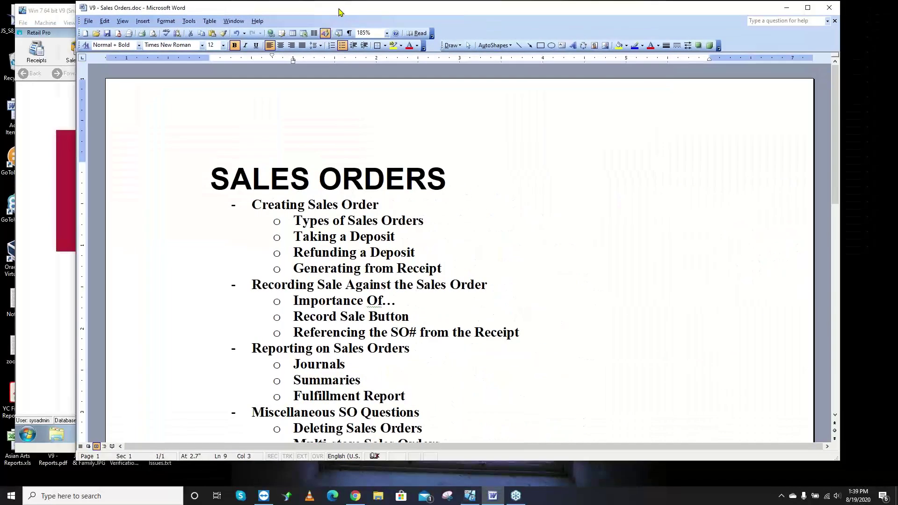
pyautogui.moveTo(321, 316); pyautogui.dragTo(276, 293)
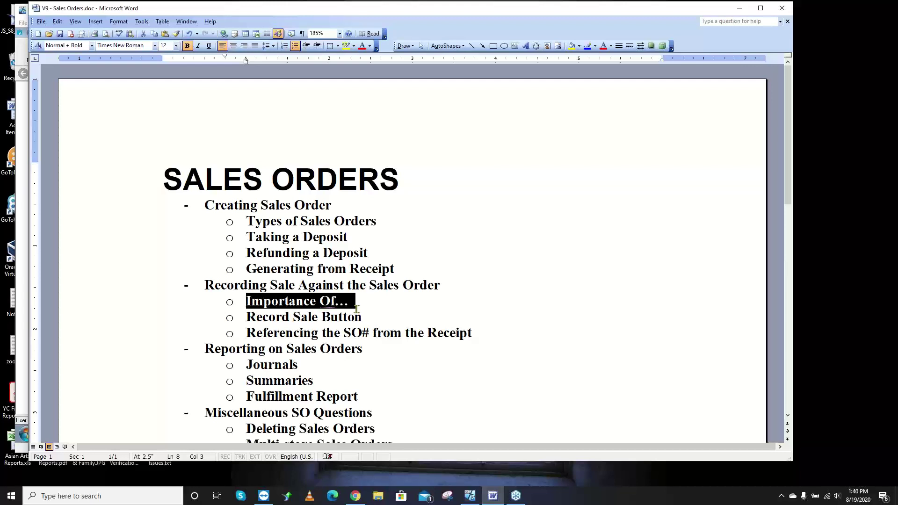
pyautogui.click(739, 10)
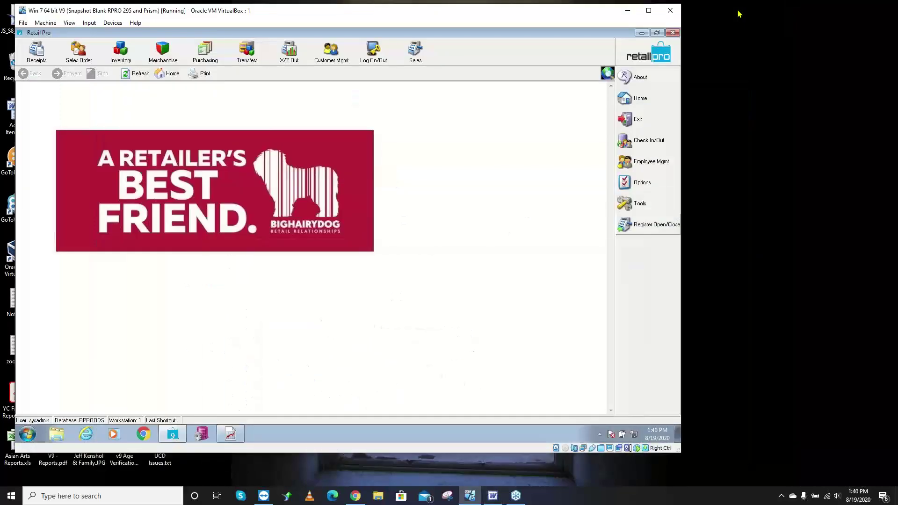
# - Open the Sales Orders list from the toolbar
pyautogui.click(79, 50)
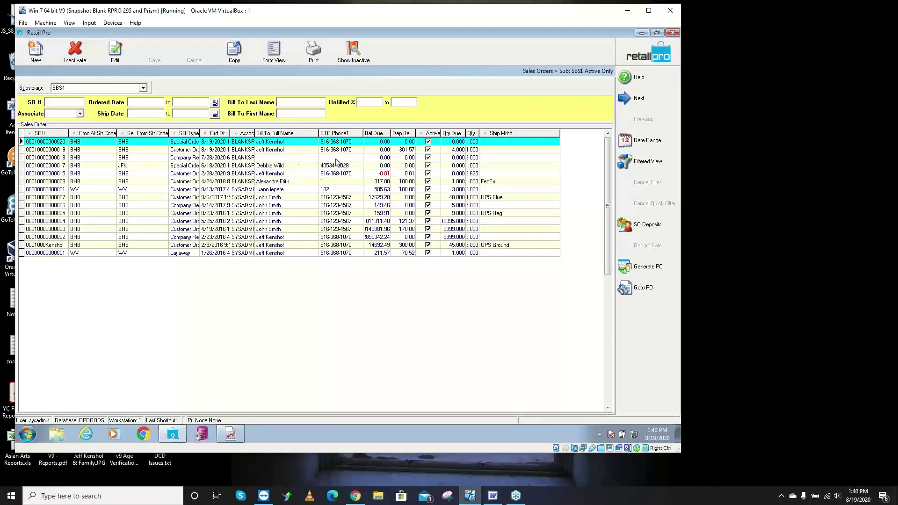
# - Check the first order's balance due and deposit balance, toggle Show Inactive, and open Filtered View
pyautogui.click(382, 143)
pyautogui.click(405, 143)
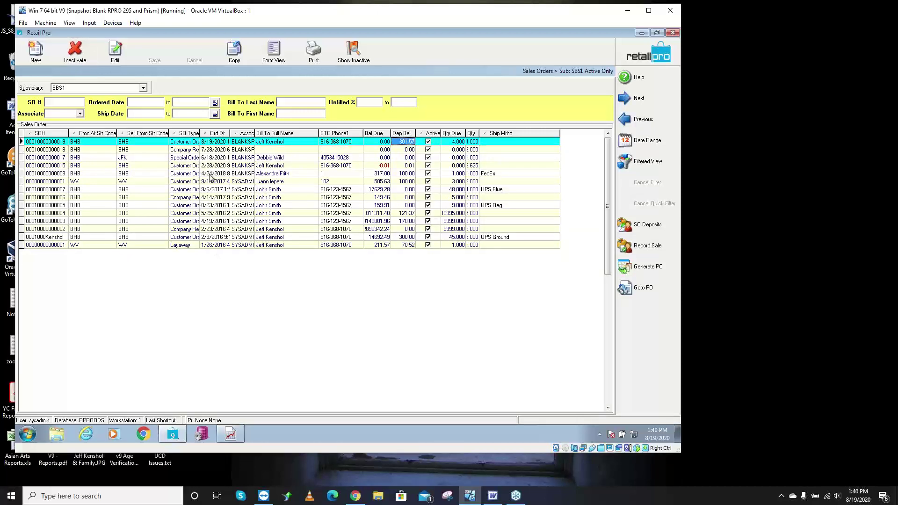
pyautogui.click(368, 55)
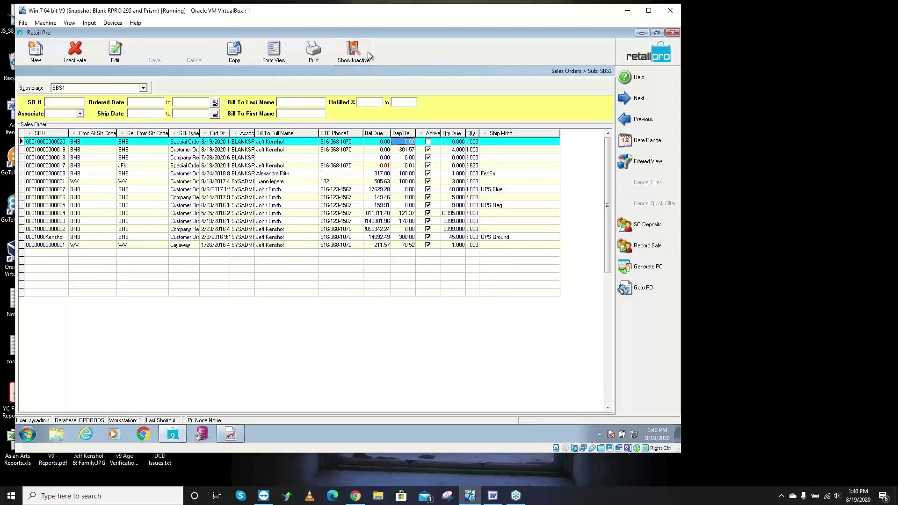
pyautogui.click(368, 55)
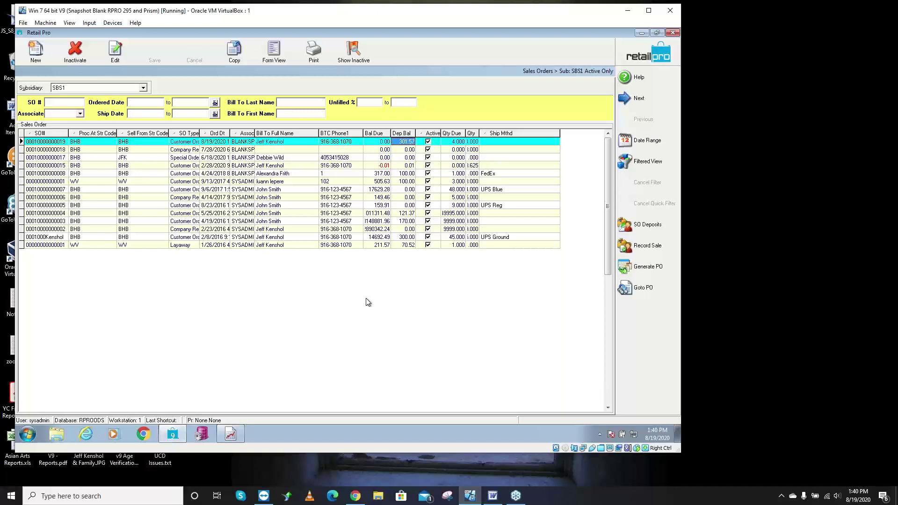
pyautogui.click(647, 164)
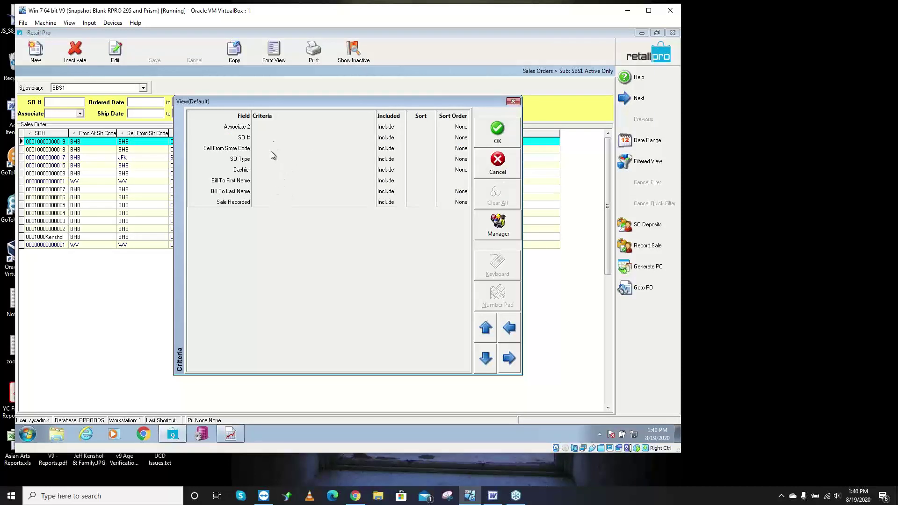
# - Load the Default saved filter and switch the criteria grid to Filter Design
pyautogui.click(492, 229)
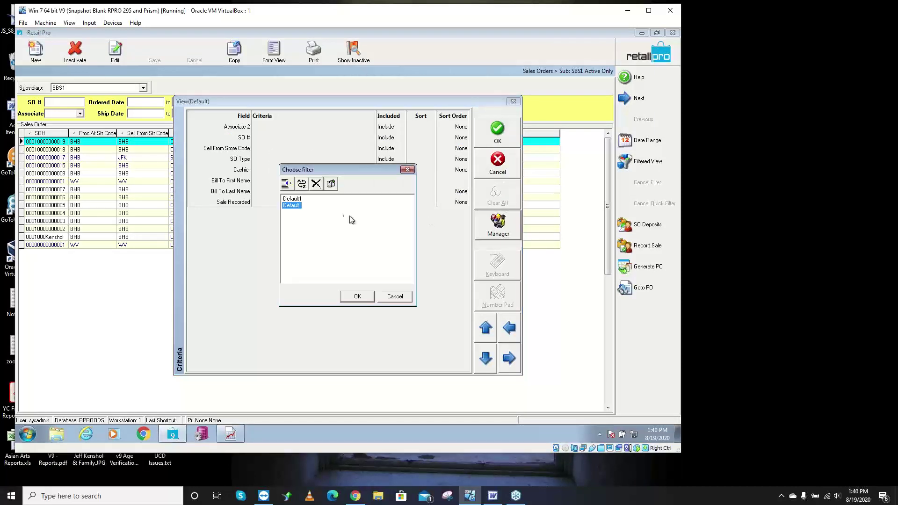
pyautogui.click(288, 199)
pyautogui.click(356, 296)
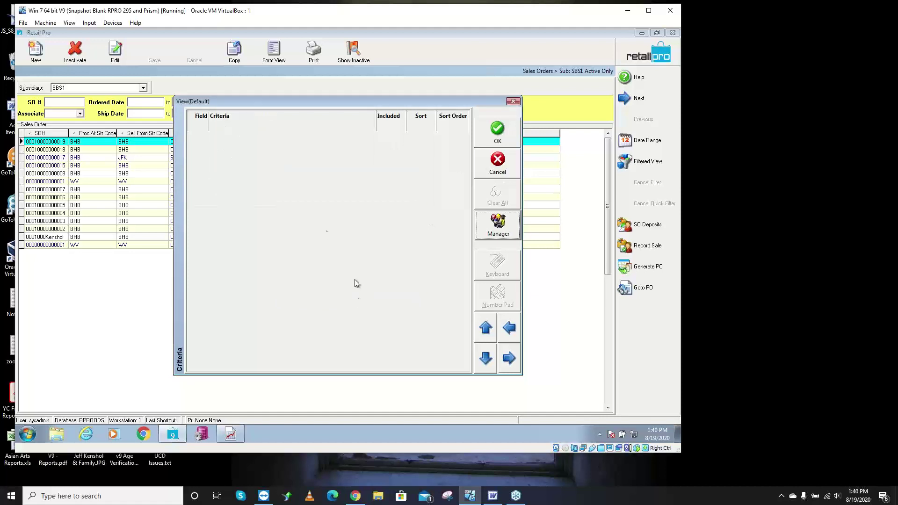
pyautogui.rightClick(307, 207)
pyautogui.click(364, 206)
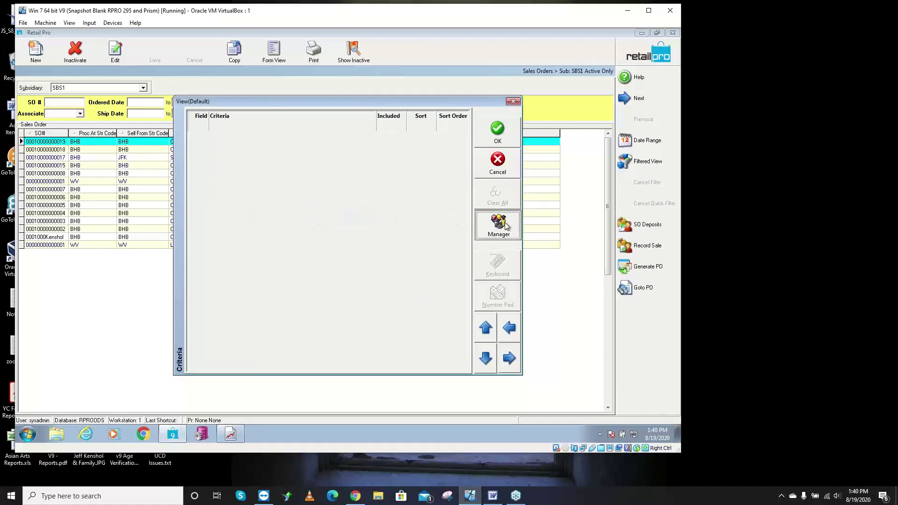
pyautogui.click(294, 206)
pyautogui.click(355, 296)
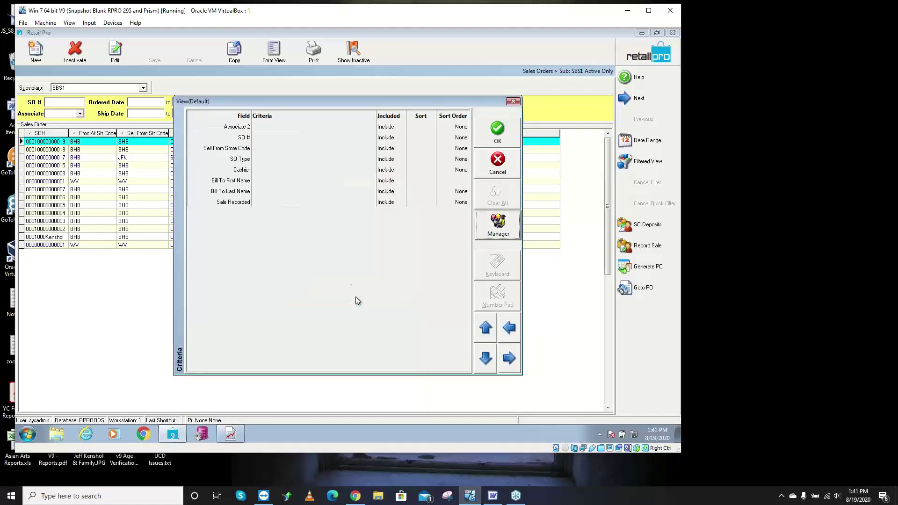
pyautogui.rightClick(300, 211)
pyautogui.click(365, 223)
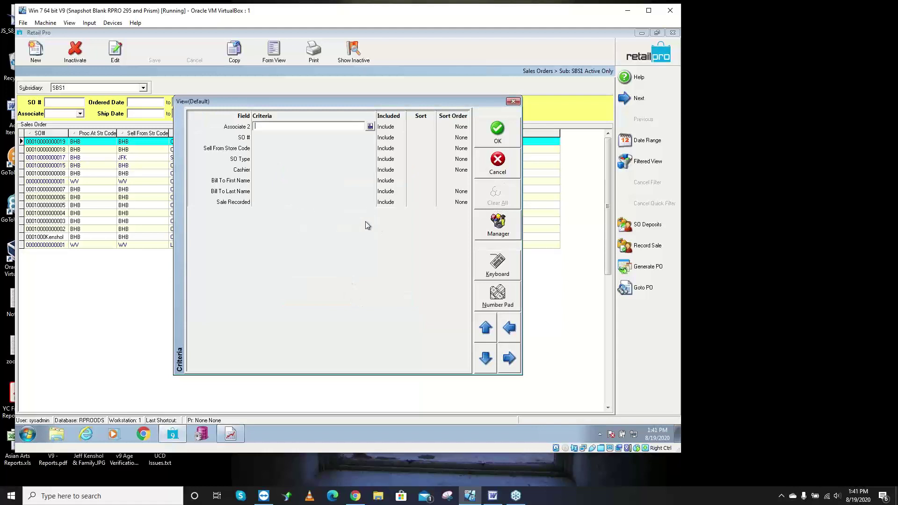
pyautogui.rightClick(302, 215)
pyautogui.click(333, 224)
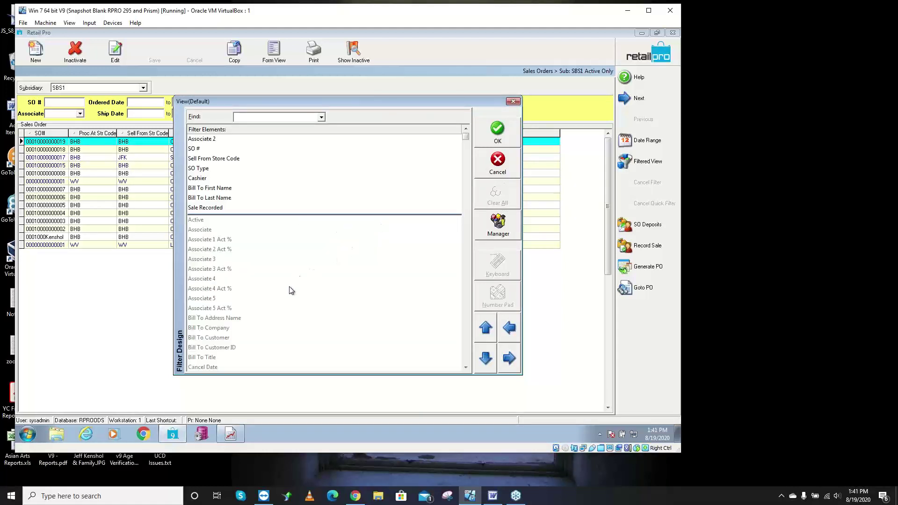
# - Add Ship Date and Cancel Date as filter fields
pyautogui.scroll(-10, 462, 352)
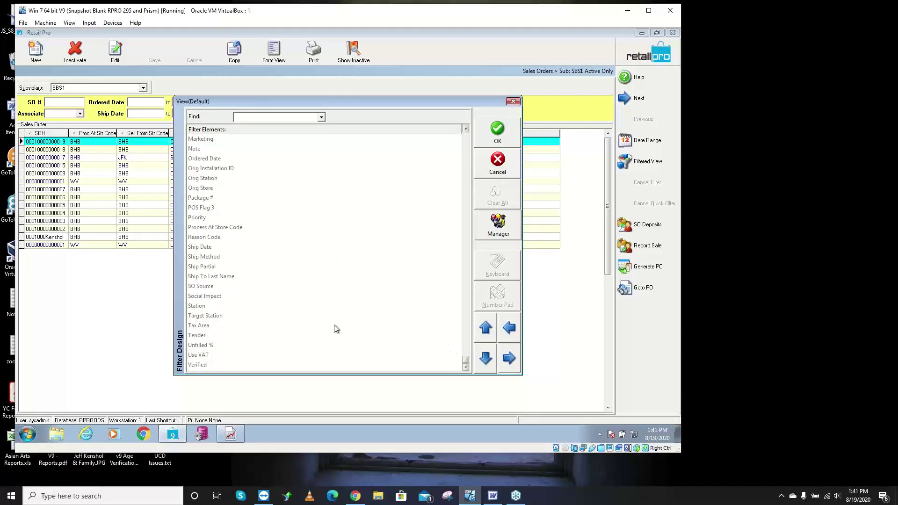
pyautogui.doubleClick(204, 248)
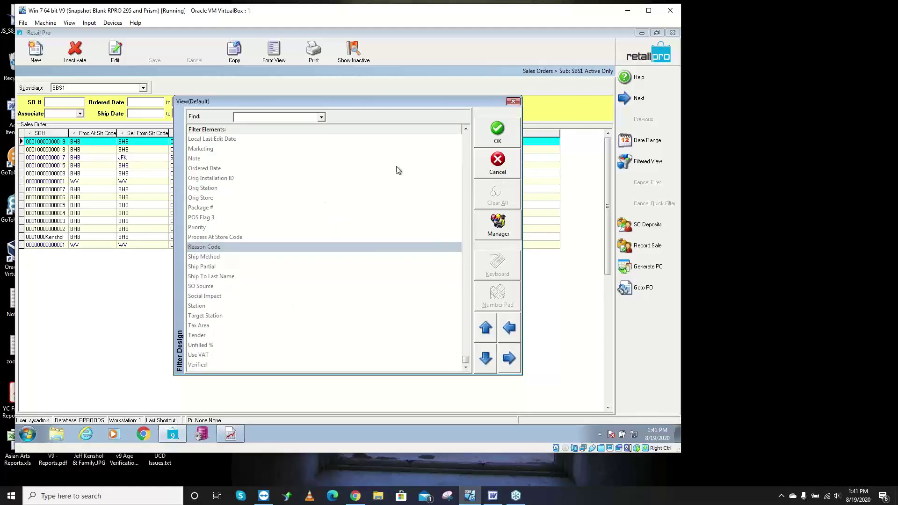
pyautogui.click(467, 141)
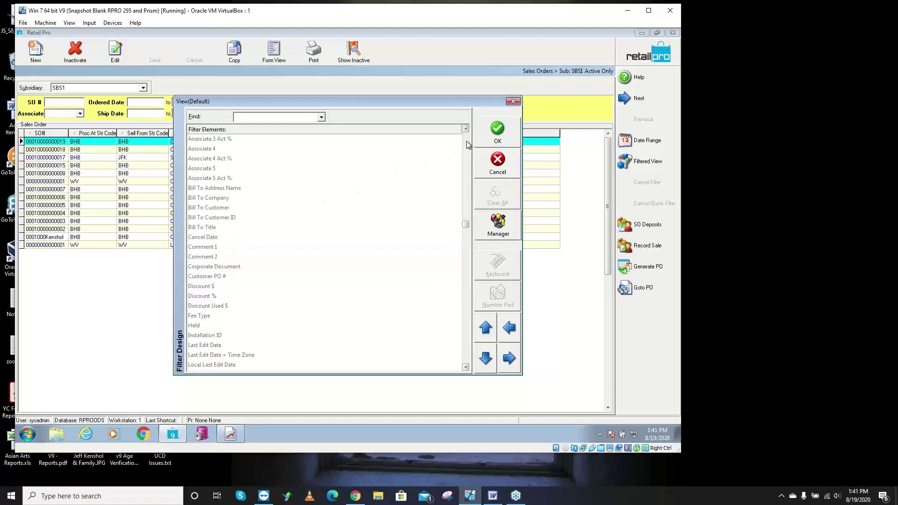
pyautogui.doubleClick(221, 236)
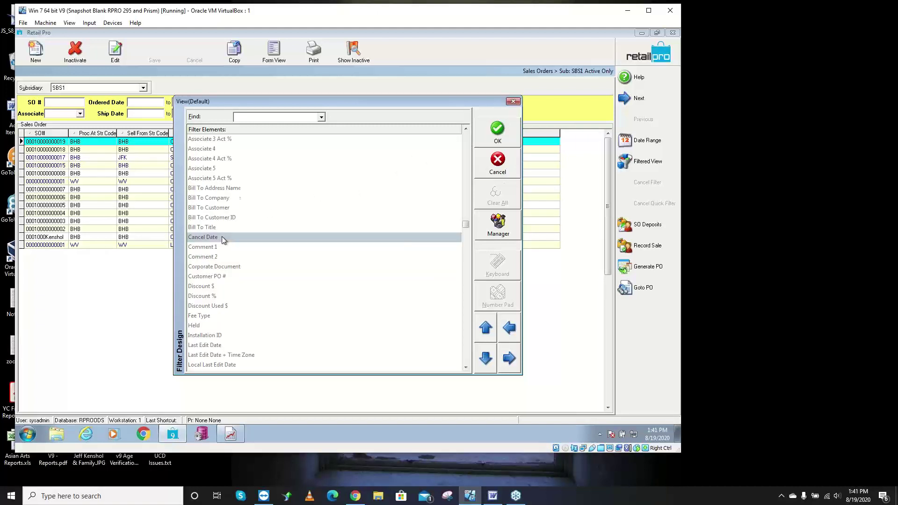
# - Enter a Ship Date range from 01/01/01 to today (8/19/2020) and apply the filter
pyautogui.rightClick(304, 195)
pyautogui.click(330, 207)
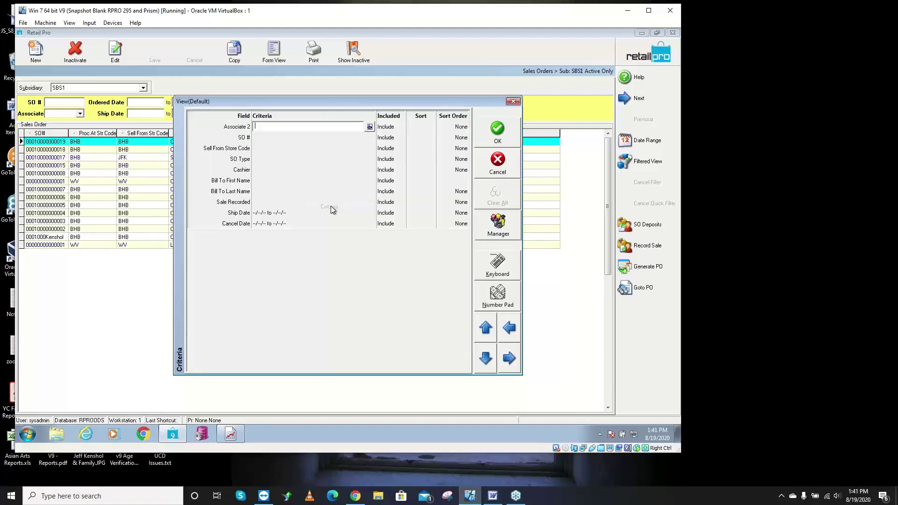
pyautogui.click(284, 212)
pyautogui.write('010101')
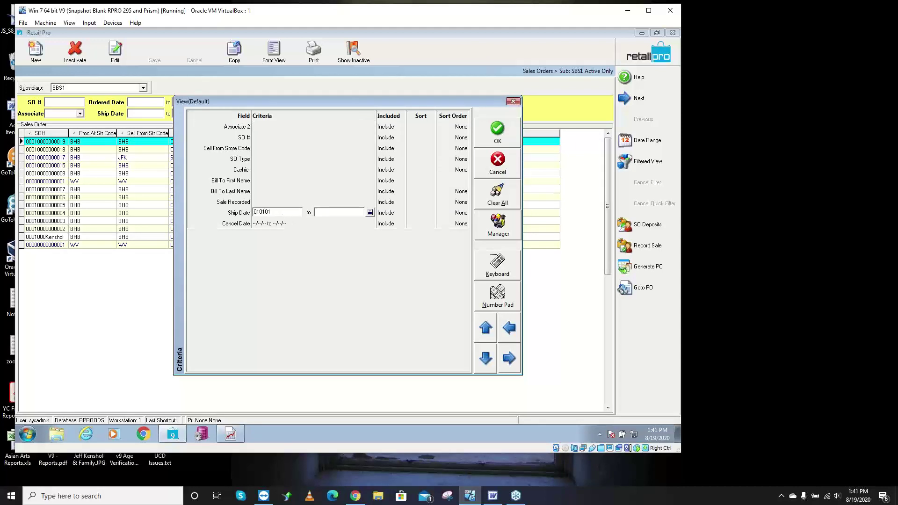
pyautogui.press('Tab')
pyautogui.press('t')
pyautogui.click(490, 138)
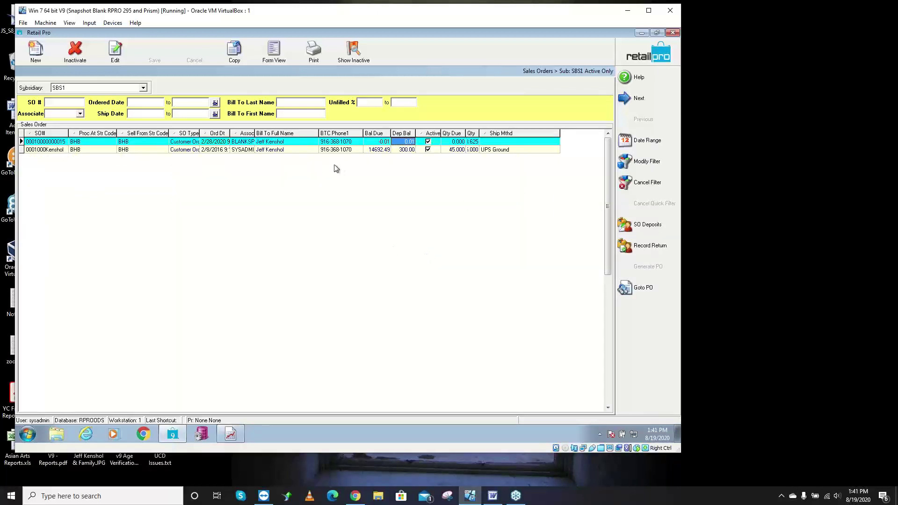
# - View the filtered order in Form View, return to List View, and cancel the ship-date filter
pyautogui.click(276, 54)
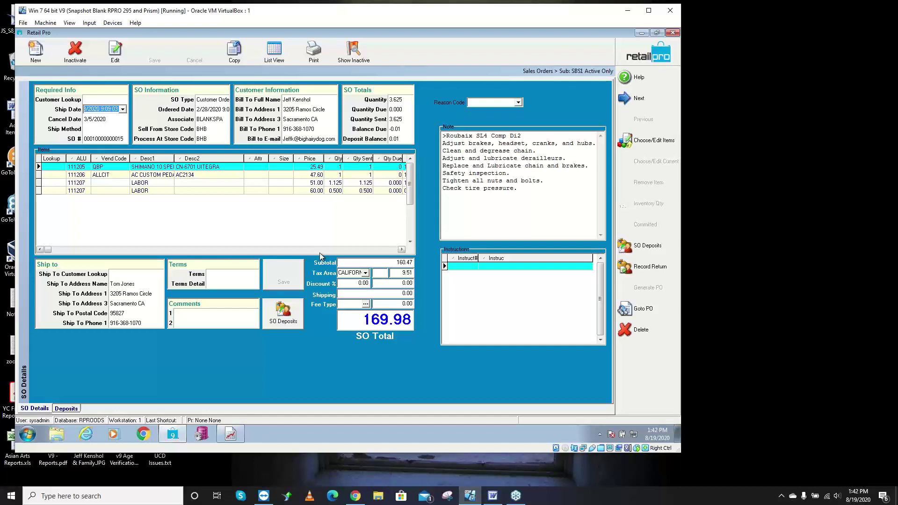
pyautogui.click(275, 51)
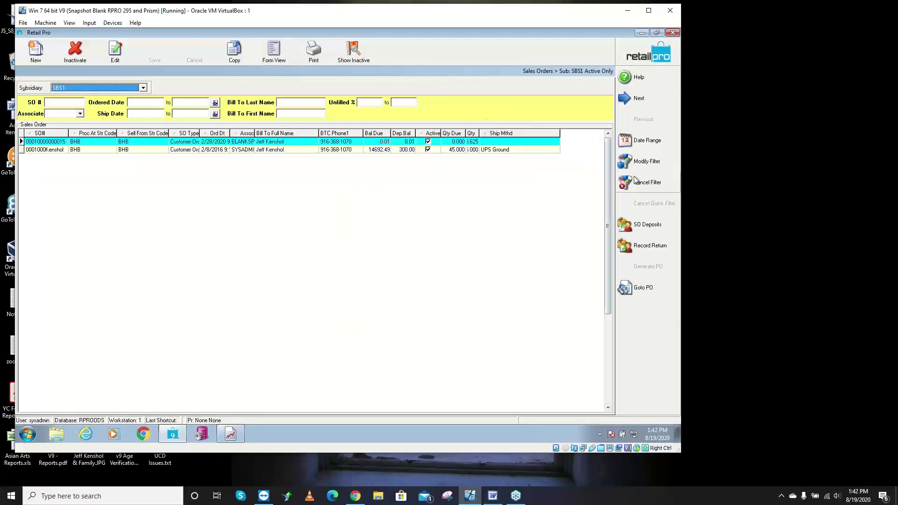
pyautogui.click(646, 185)
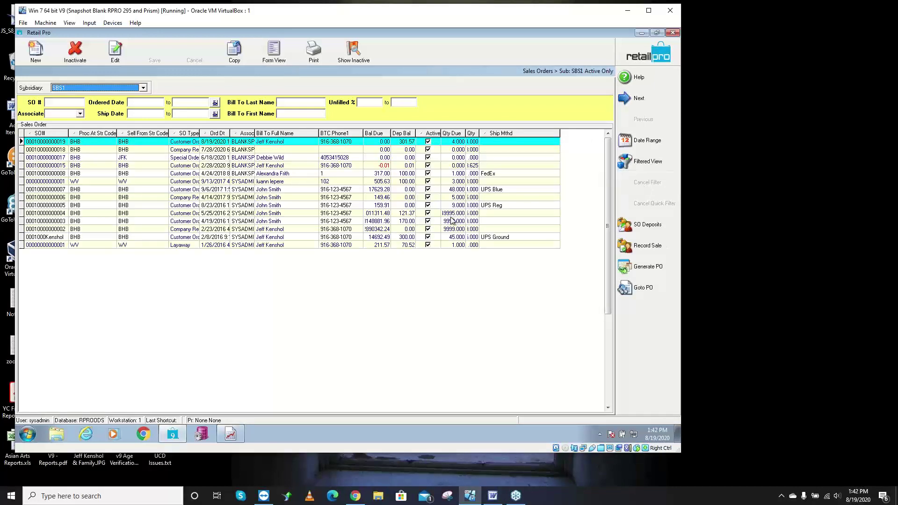
pyautogui.click(493, 497)
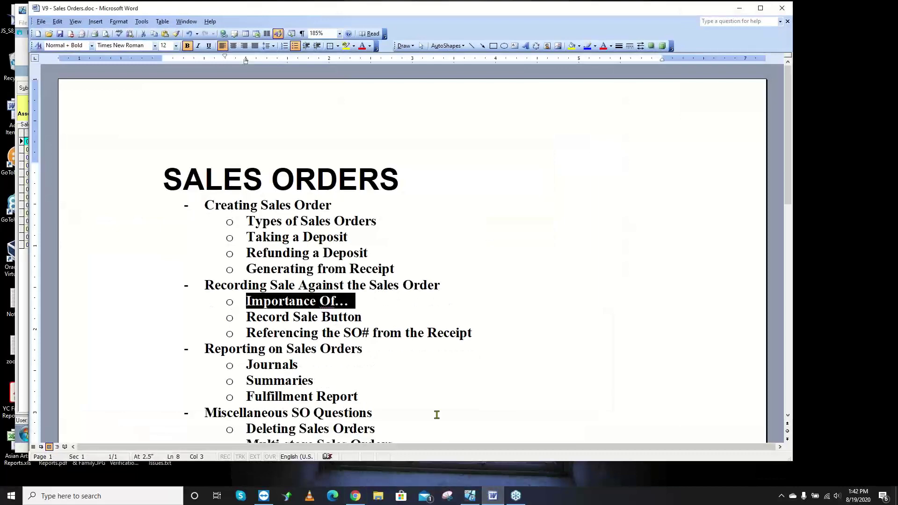
pyautogui.scroll(-2, 437, 415)
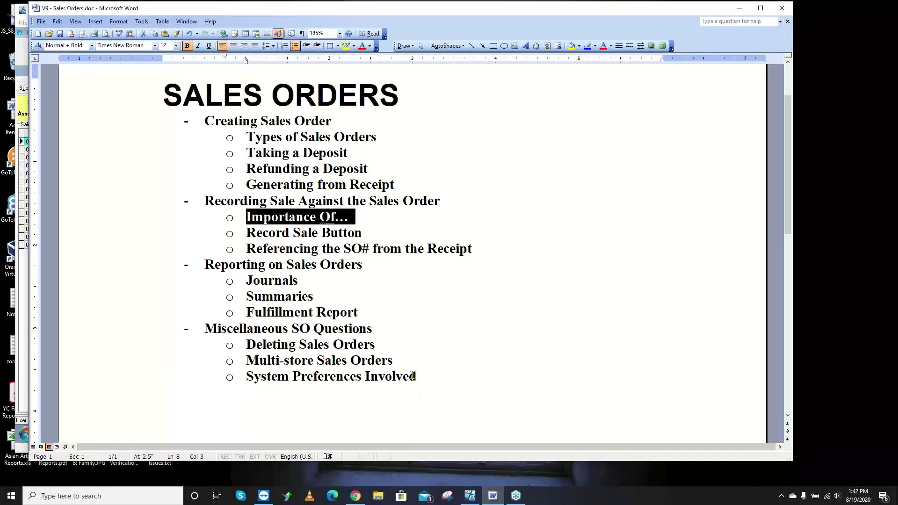
pyautogui.moveTo(389, 347); pyautogui.dragTo(273, 345)
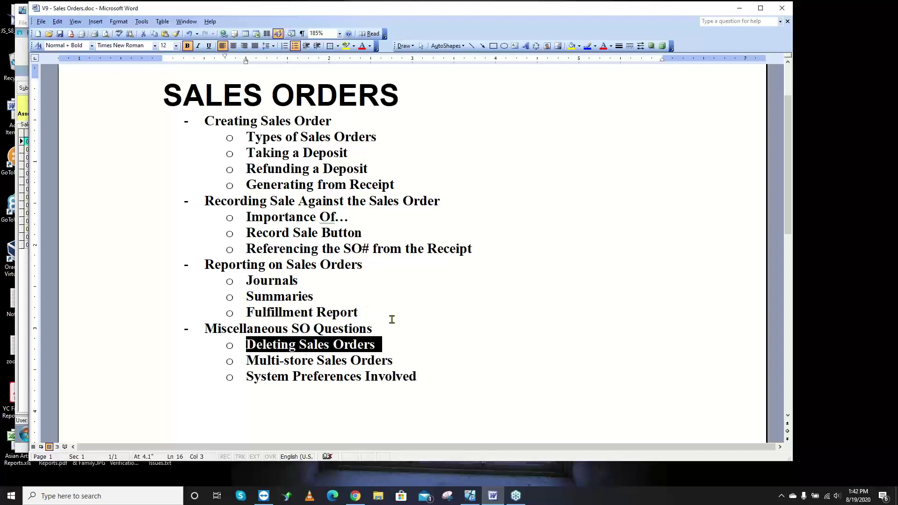
pyautogui.scroll(2, 421, 321)
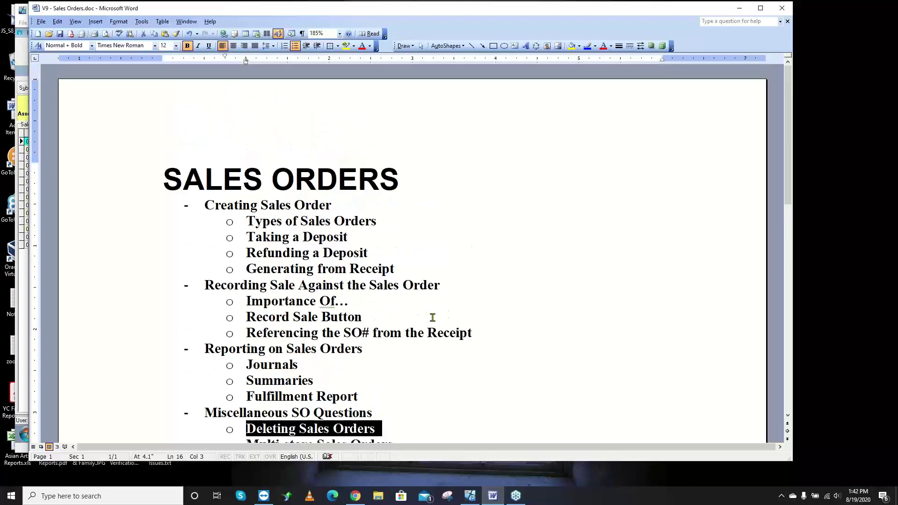
pyautogui.click(739, 8)
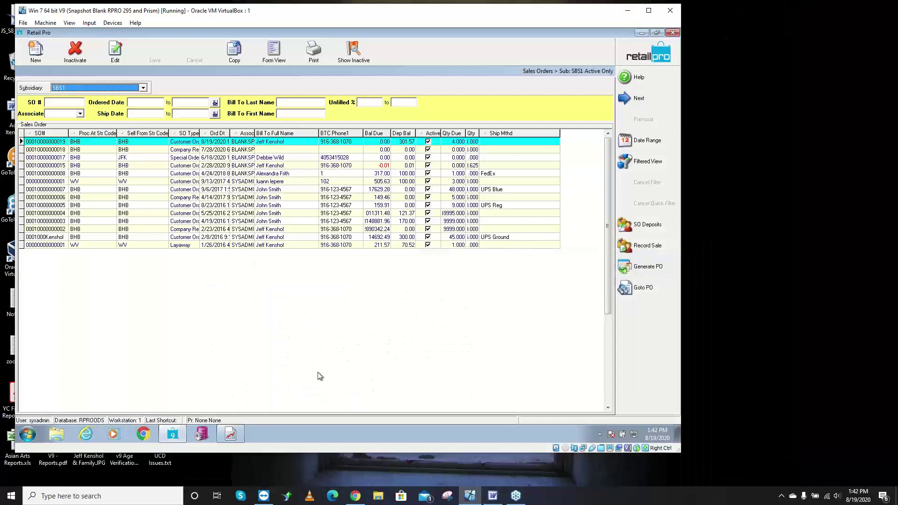
pyautogui.click(230, 434)
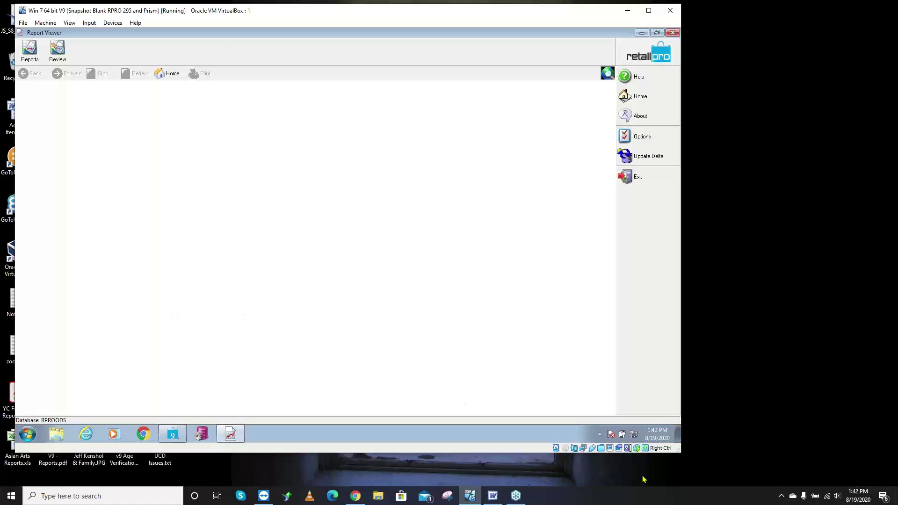
# - Enlarge the VM window and load SO: Deposit Journal from the Journals reports
pyautogui.moveTo(678, 453); pyautogui.dragTo(767, 484)
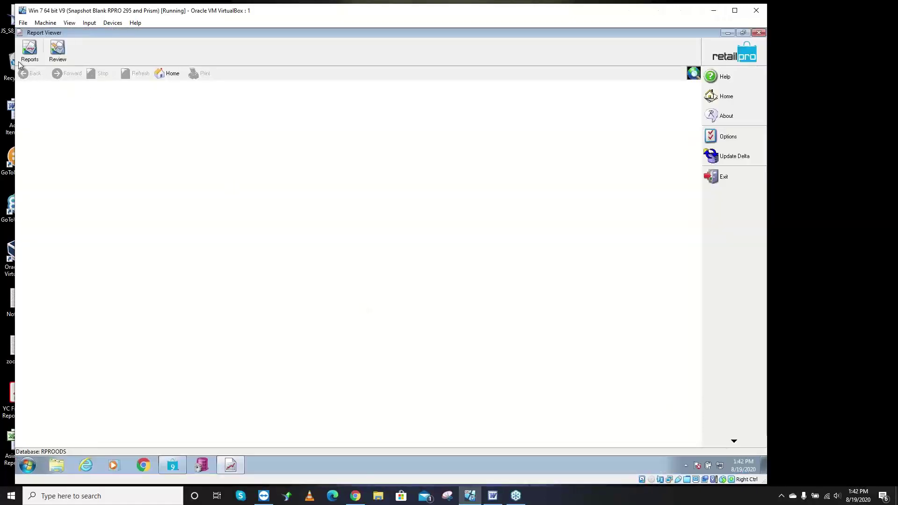
pyautogui.click(29, 49)
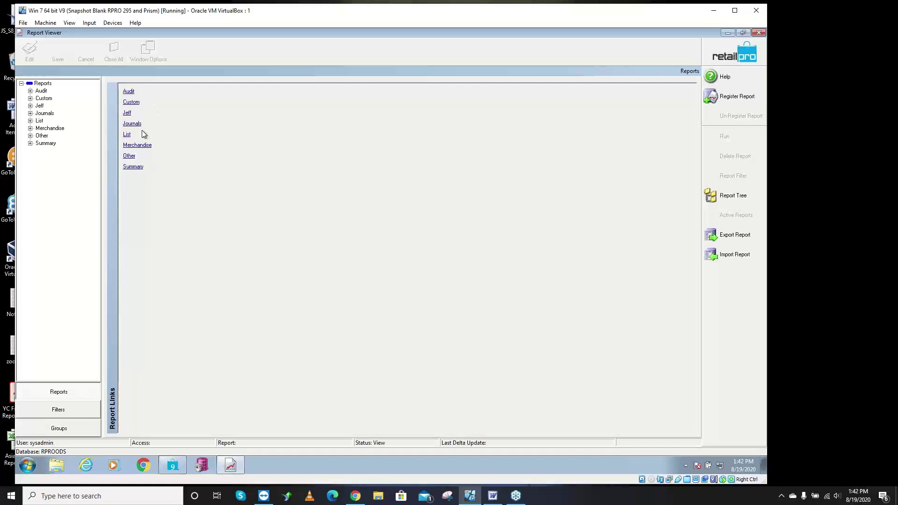
pyautogui.click(139, 125)
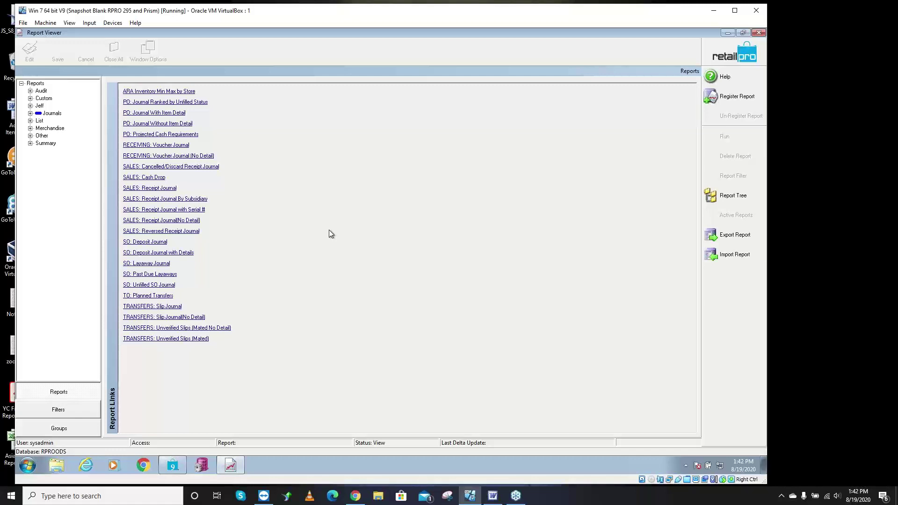
pyautogui.click(143, 243)
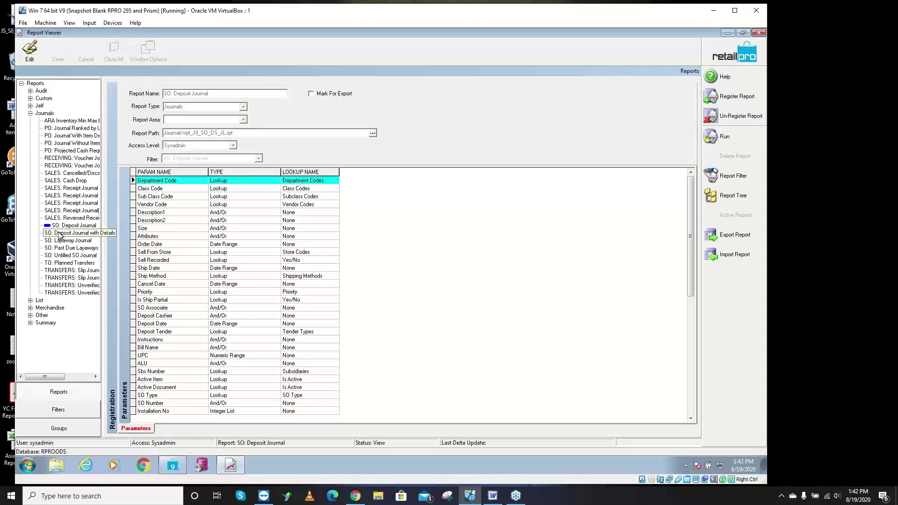
# - Look at SO: Unfilled SO Journal, go back to SO: Deposit Journal, then return to Retail Pro
pyautogui.click(71, 255)
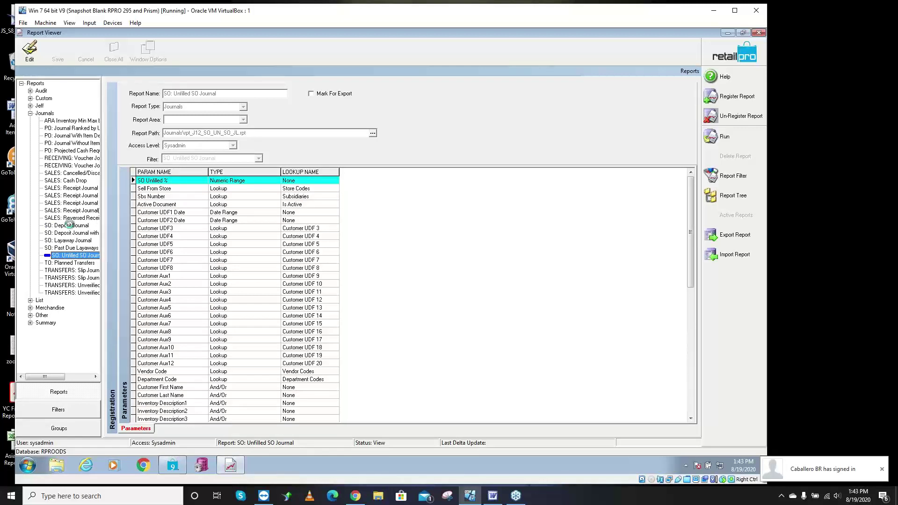
pyautogui.click(69, 225)
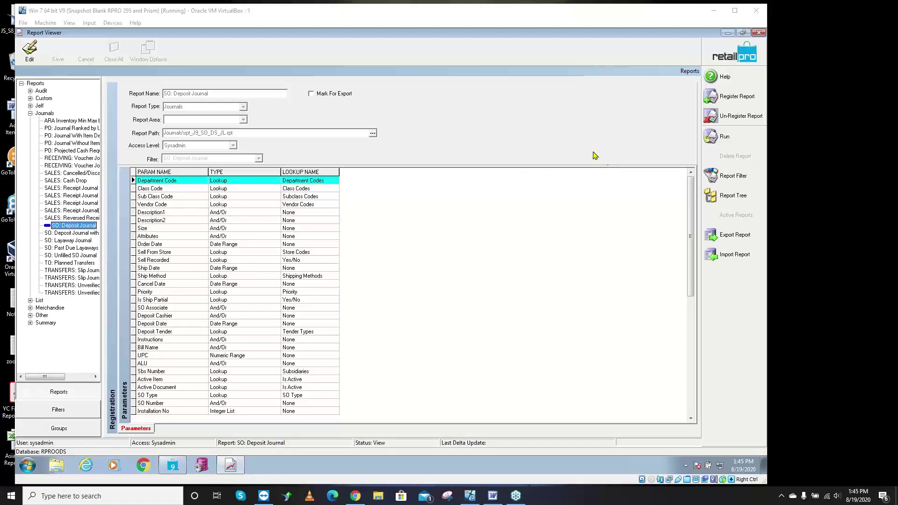
pyautogui.click(173, 466)
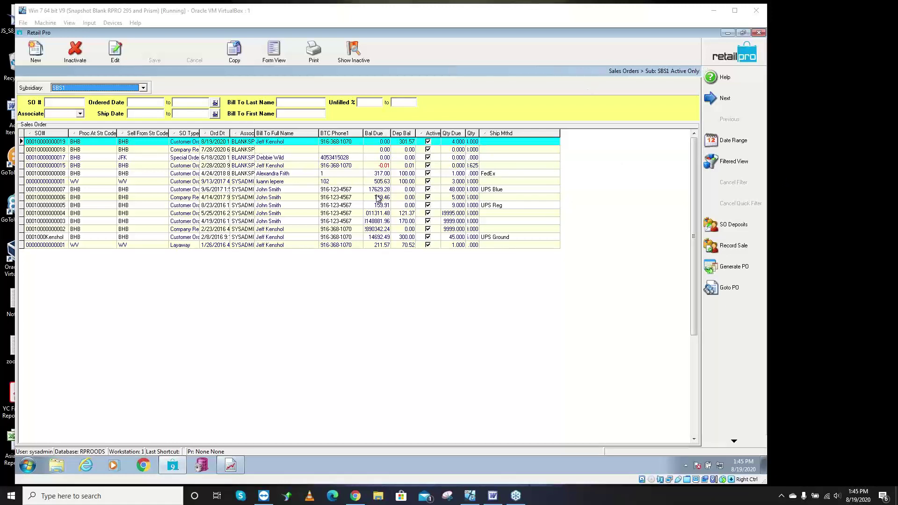
# - Select the order with 317.00 balance due, copy its SO number, and close the list
pyautogui.click(412, 174)
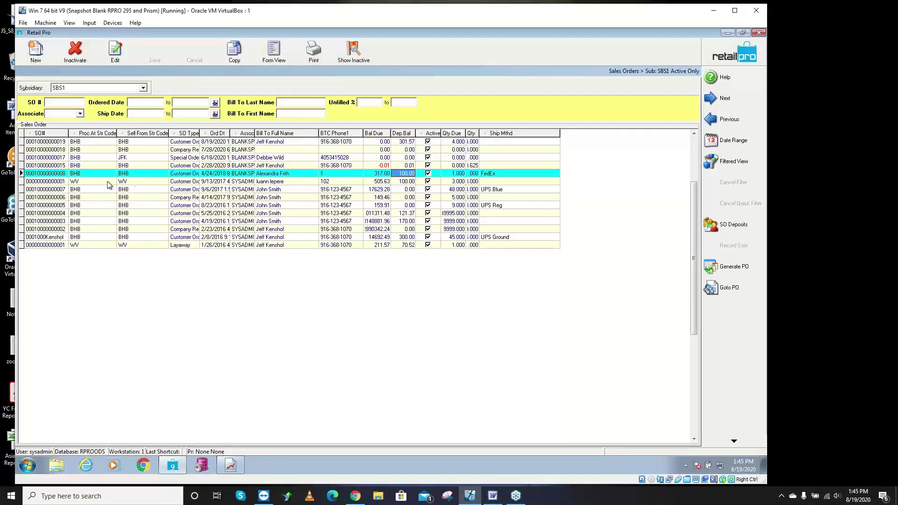
pyautogui.click(58, 174)
pyautogui.click(58, 174)
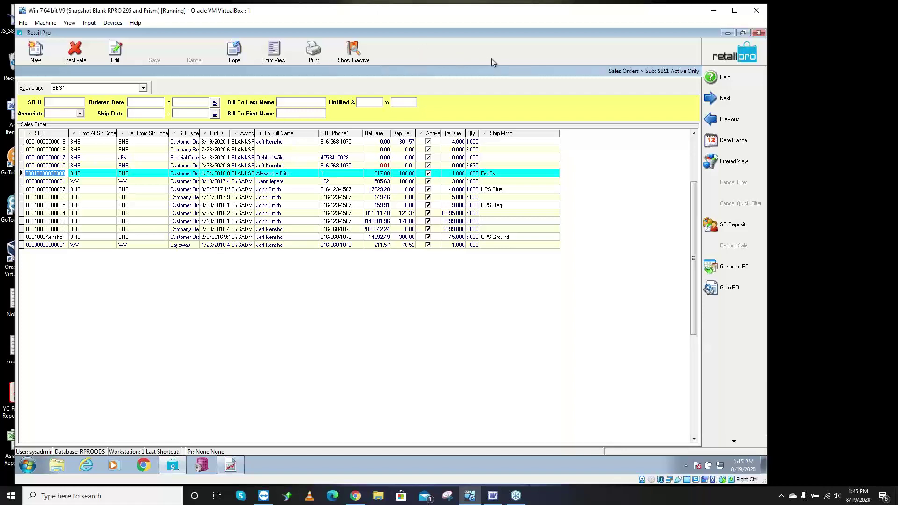
pyautogui.click(730, 52)
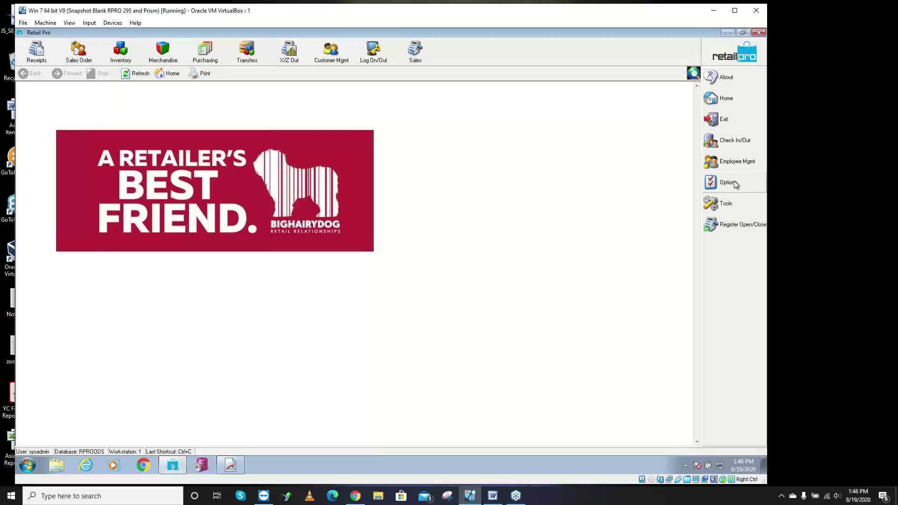
# - Open System Preferences at Local Preferences > Point of Sale > Receipts > General
pyautogui.click(729, 183)
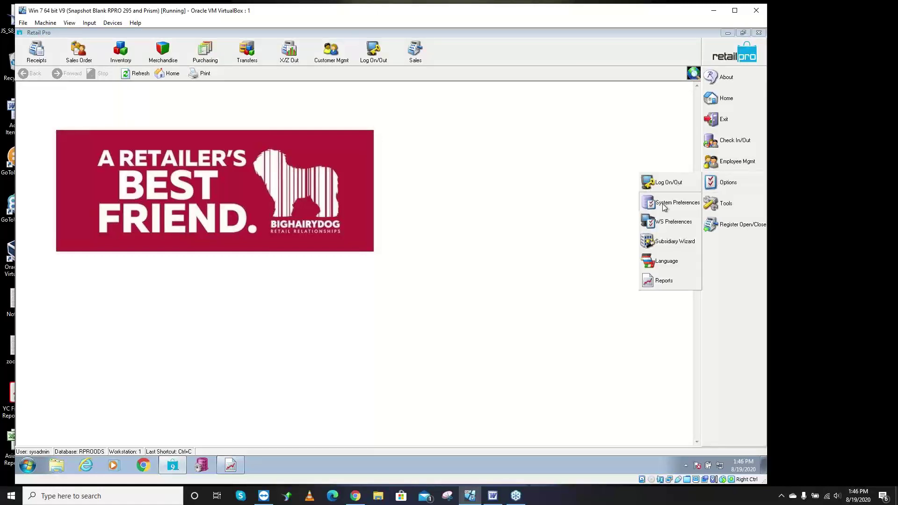
pyautogui.click(665, 207)
pyautogui.click(21, 157)
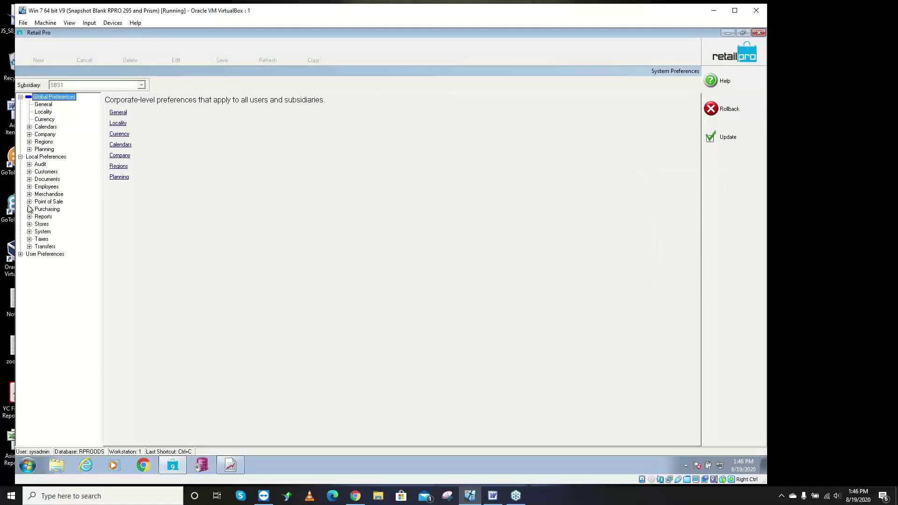
pyautogui.click(29, 201)
pyautogui.click(38, 209)
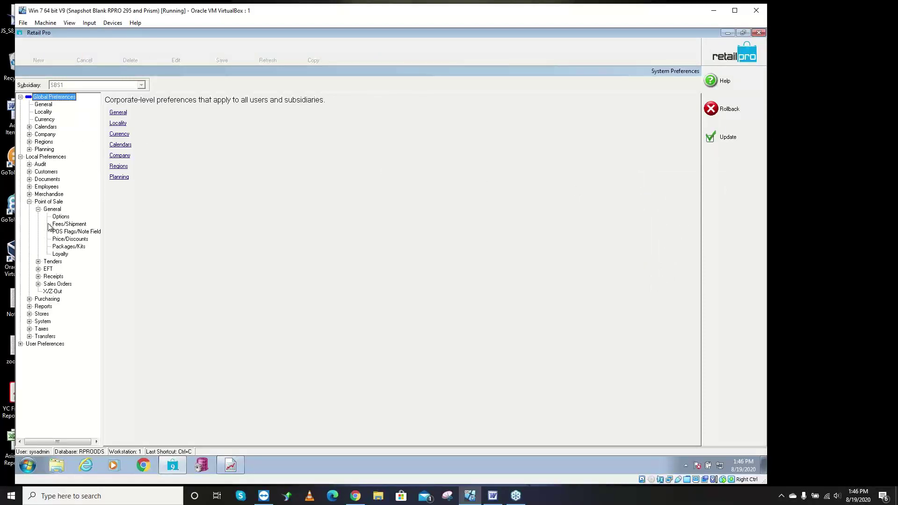
pyautogui.click(38, 262)
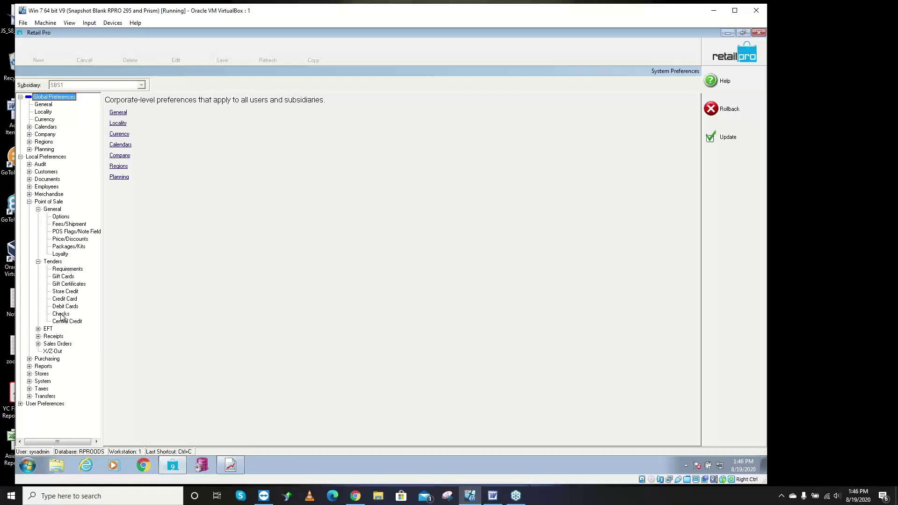
pyautogui.click(38, 261)
pyautogui.click(39, 209)
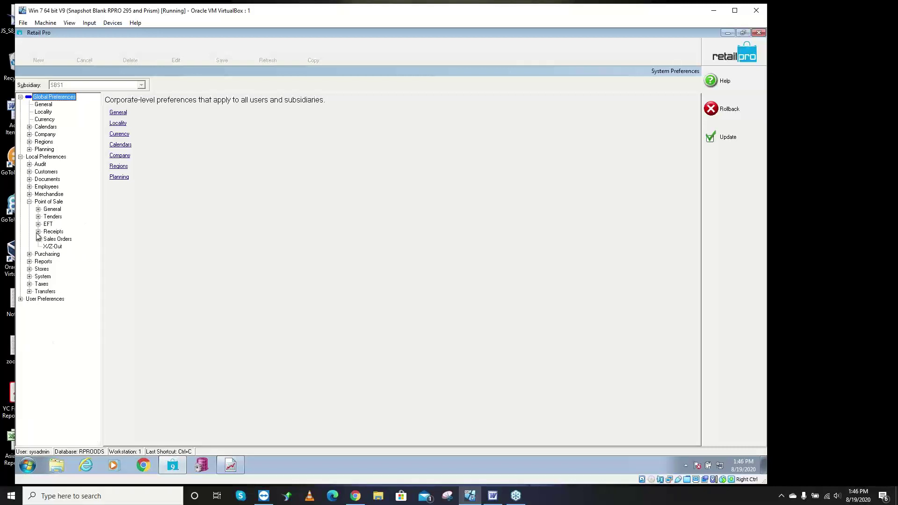
pyautogui.click(37, 232)
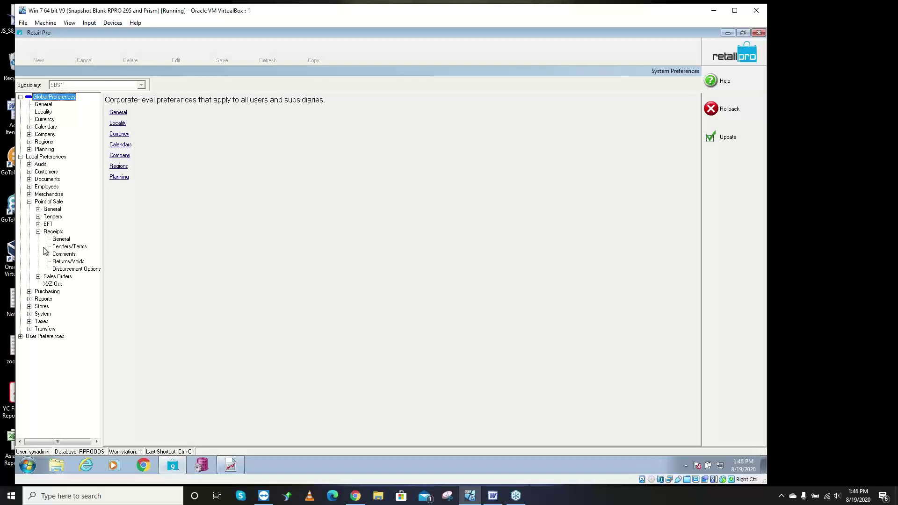
pyautogui.click(65, 239)
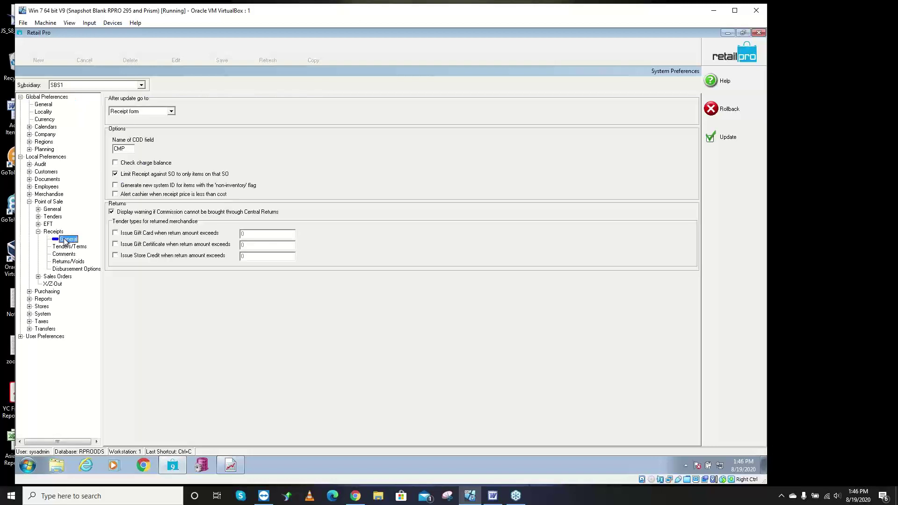
# - Change the Name of COD field to WEB
pyautogui.doubleClick(123, 149)
pyautogui.write('CO')
pyautogui.press('BackSpace')
pyautogui.write('WEB')
# - Check the WEB row in Tenders > Requirements and save the preferences with Update
pyautogui.click(52, 216)
pyautogui.click(39, 216)
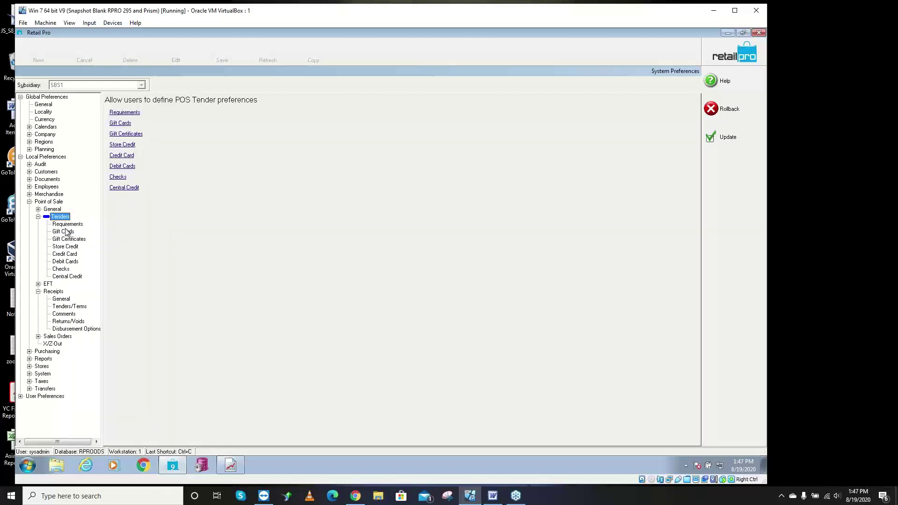
pyautogui.click(68, 224)
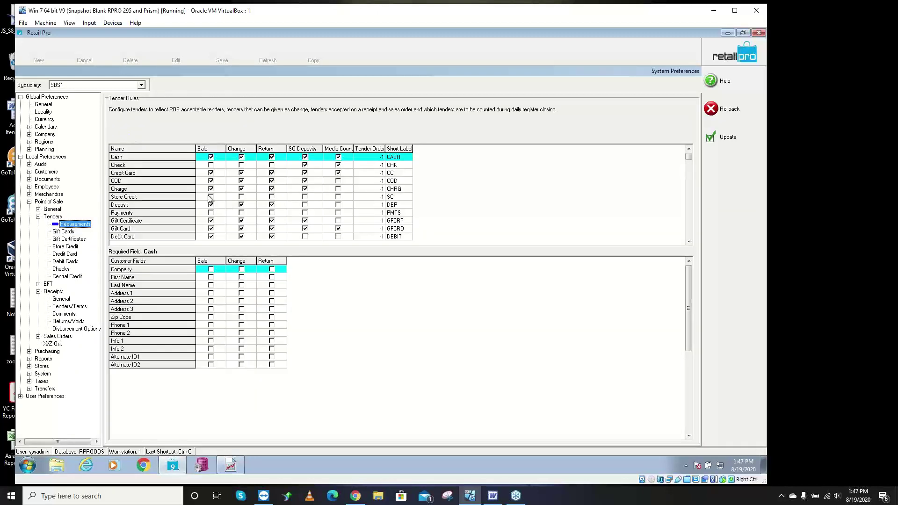
pyautogui.click(177, 182)
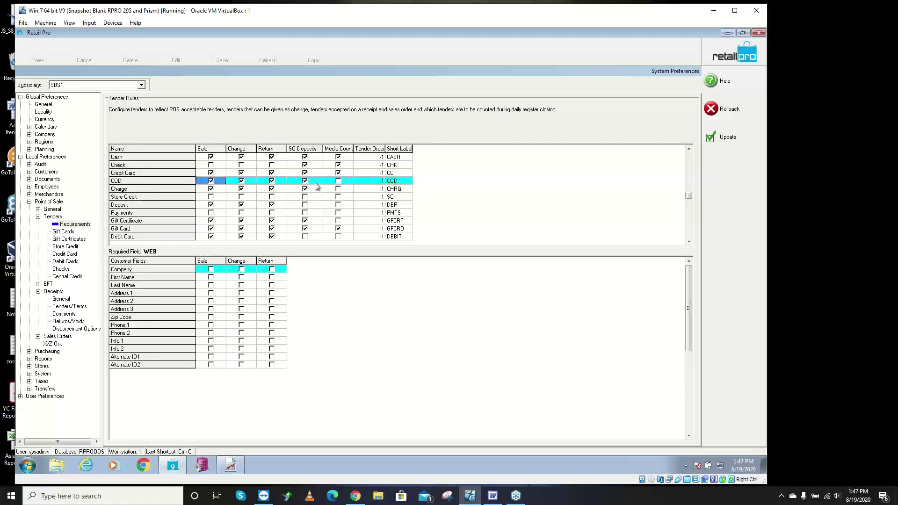
pyautogui.click(721, 143)
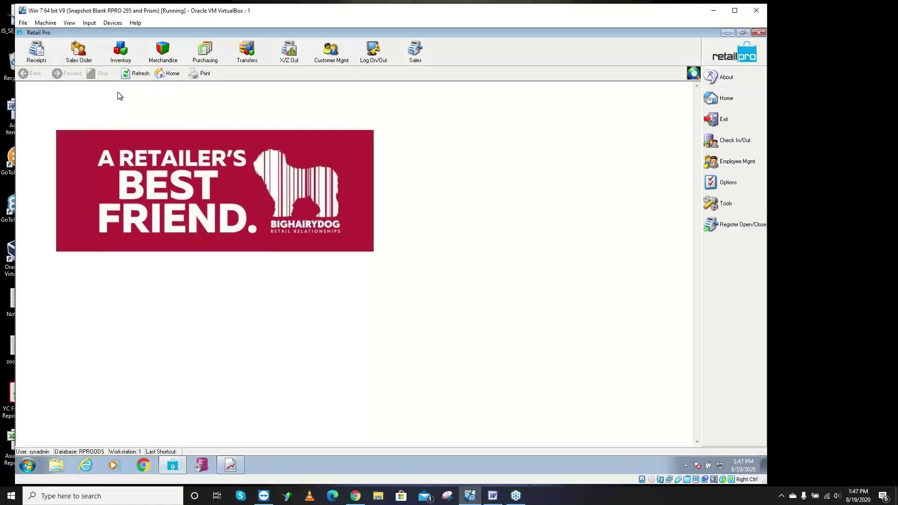
# - Open Sales Orders and select the order with 317.00 balance due and 100.00 deposit
pyautogui.click(89, 56)
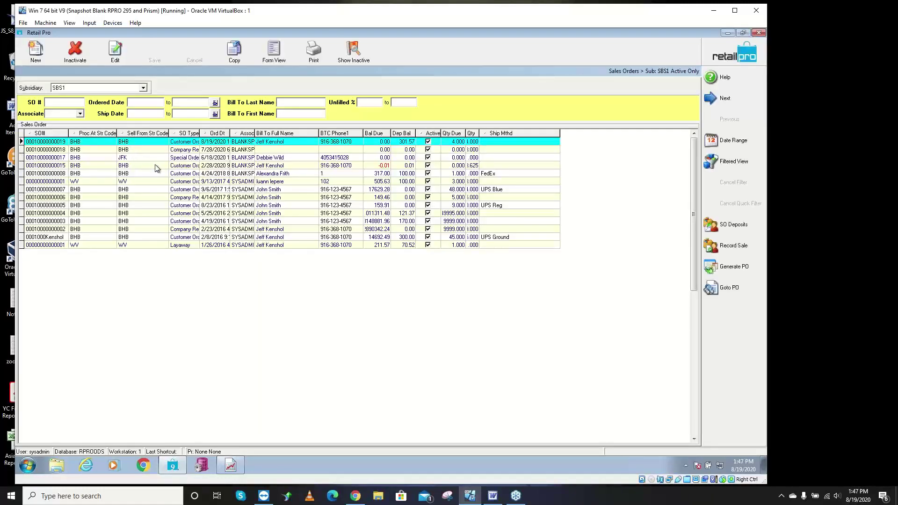
pyautogui.click(380, 174)
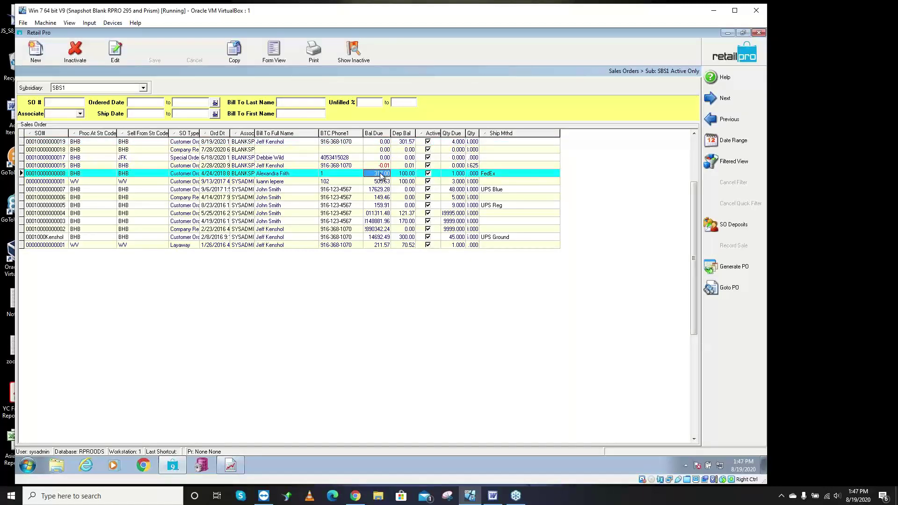
# - Add a new SO deposit of -100 on the selected order
pyautogui.click(722, 226)
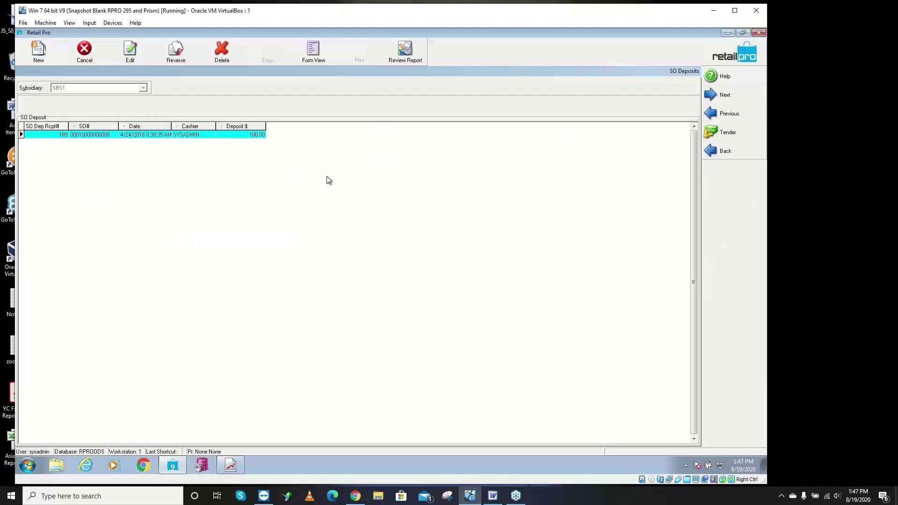
pyautogui.click(37, 54)
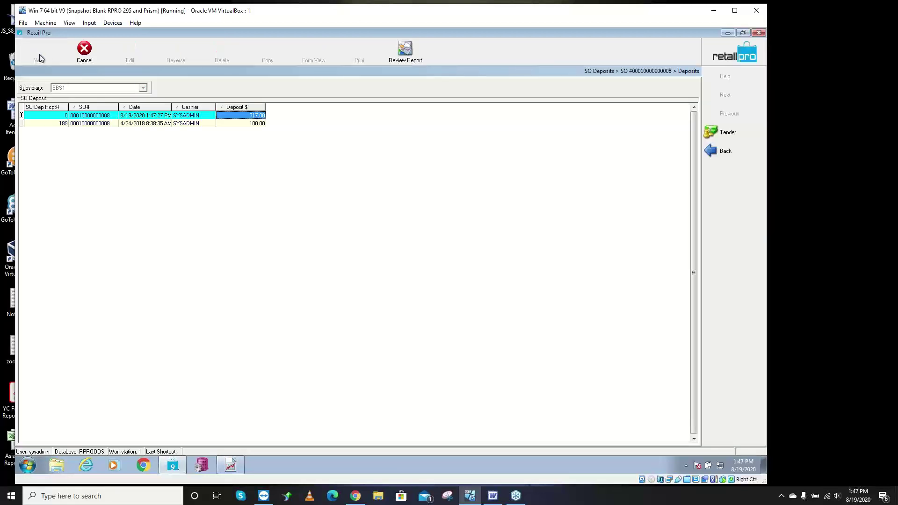
pyautogui.click(259, 117)
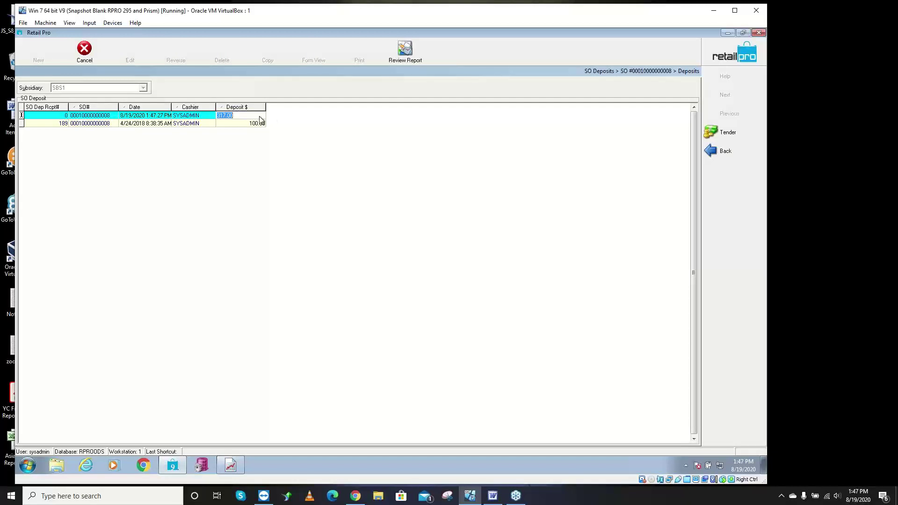
pyautogui.write('-100')
# - Tender the -100.00 deposit with 100.00 given through the WEB tender
pyautogui.click(728, 135)
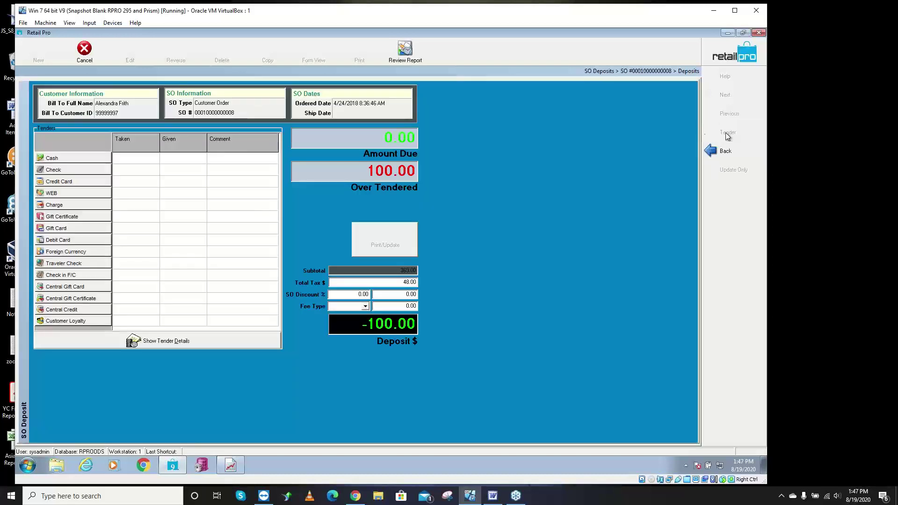
pyautogui.click(70, 197)
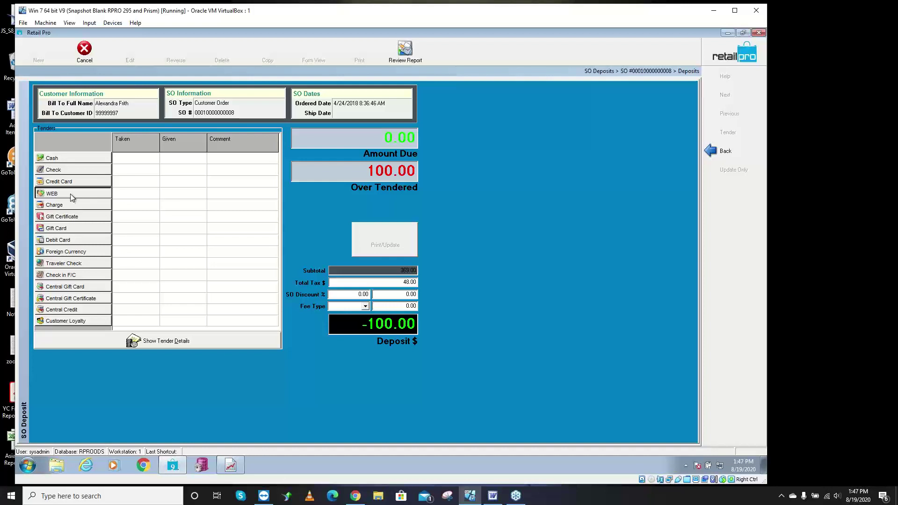
pyautogui.click(71, 194)
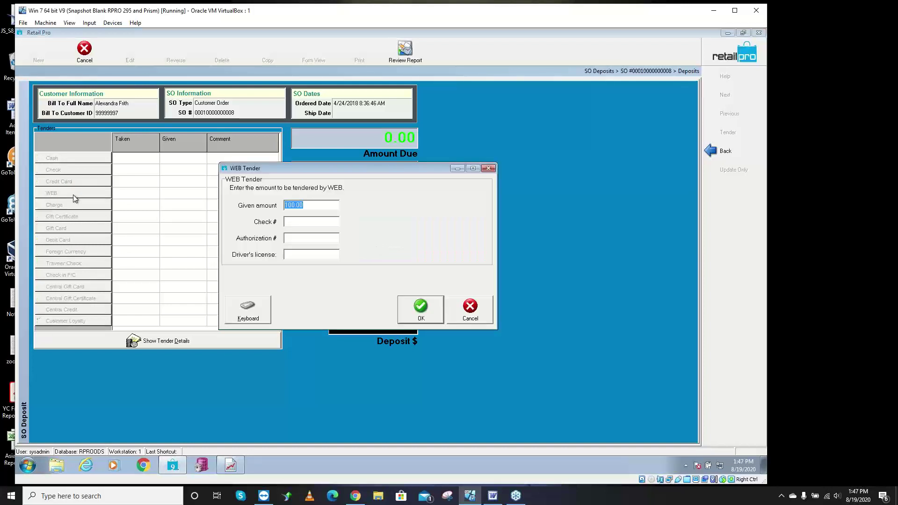
pyautogui.click(427, 312)
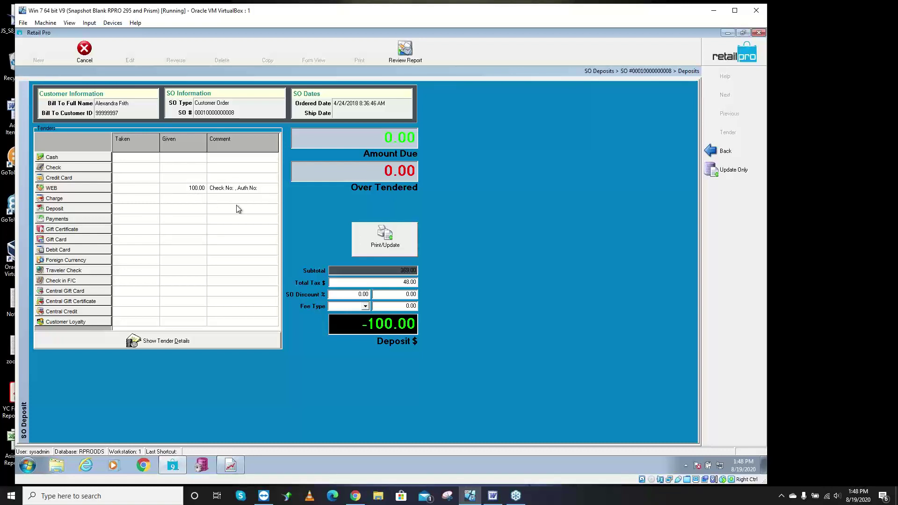
# - Save the deposit with Update Only and go back to the Sales Orders list
pyautogui.click(728, 169)
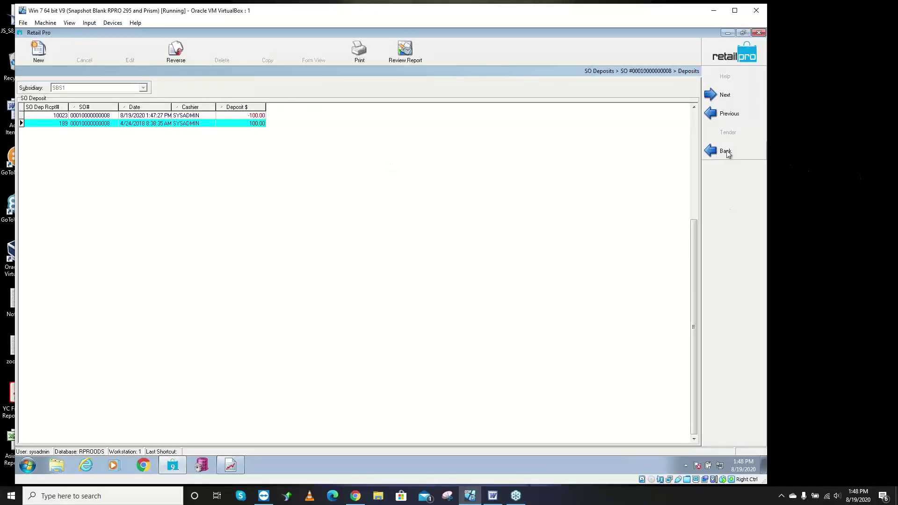
pyautogui.press('Escape')
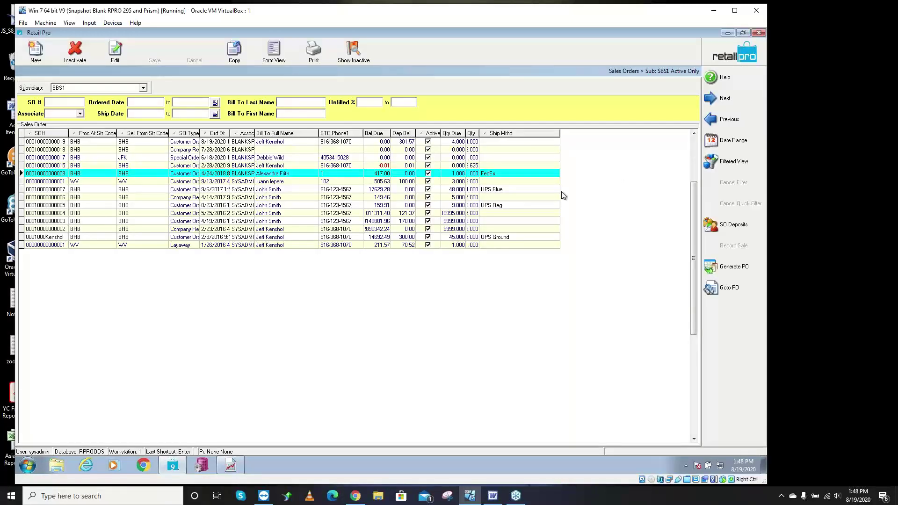
# - Inactivate the refunded sales order, then switch to the Report Viewer on SO: Deposit Journal
pyautogui.click(73, 56)
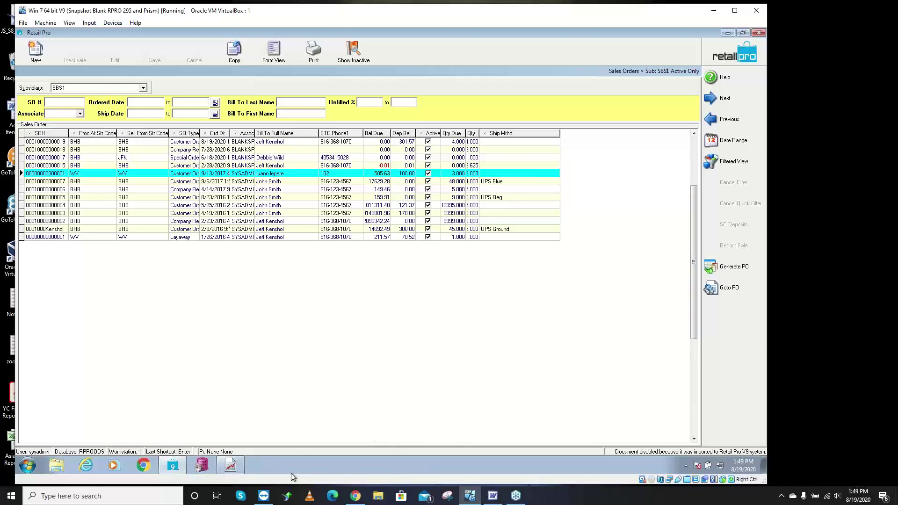
pyautogui.click(495, 498)
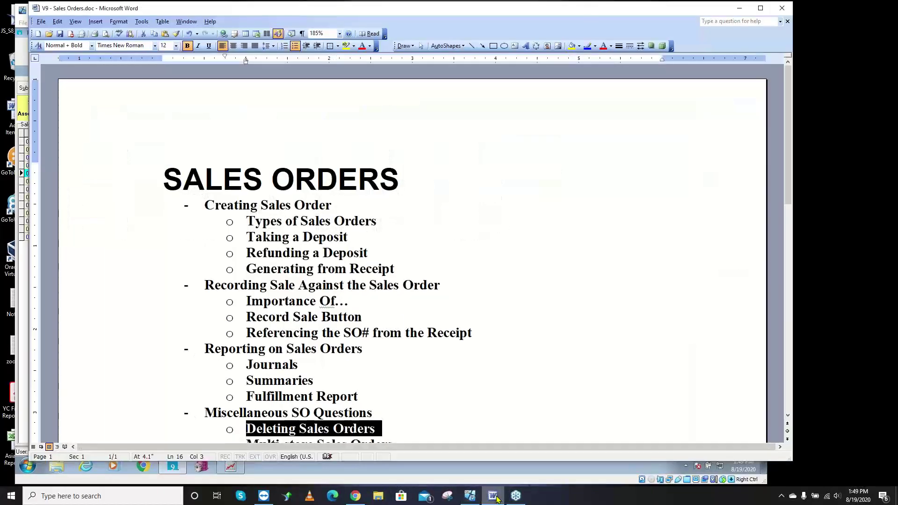
pyautogui.click(495, 498)
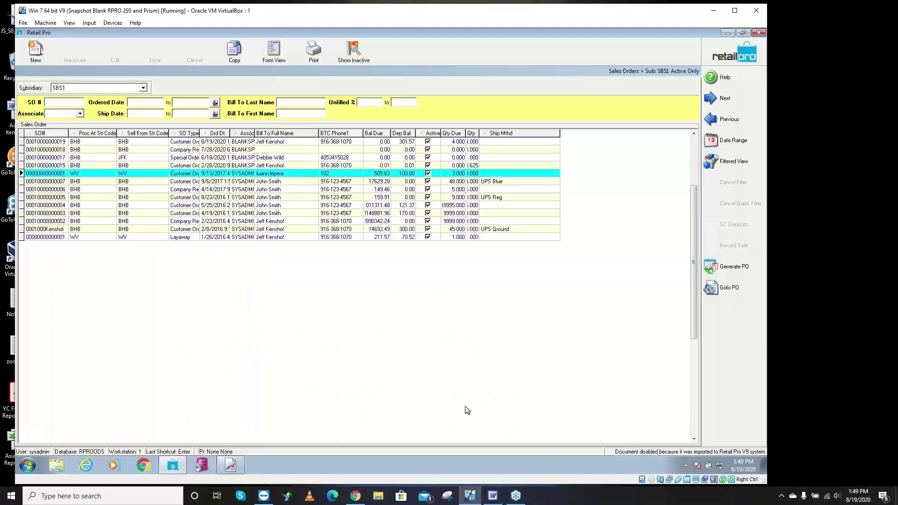
pyautogui.click(230, 465)
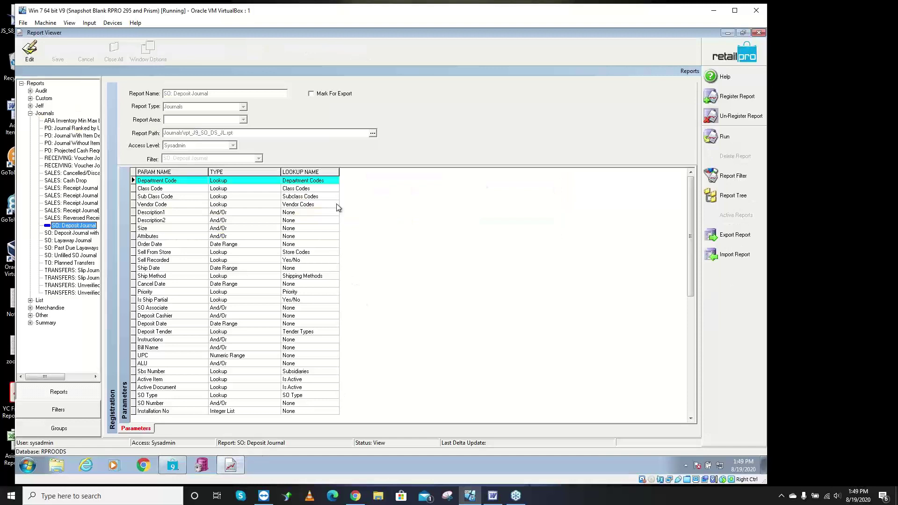
# - Run SO: Deposit Journal with no filters, review it at 200% zoom, then close it
pyautogui.click(720, 137)
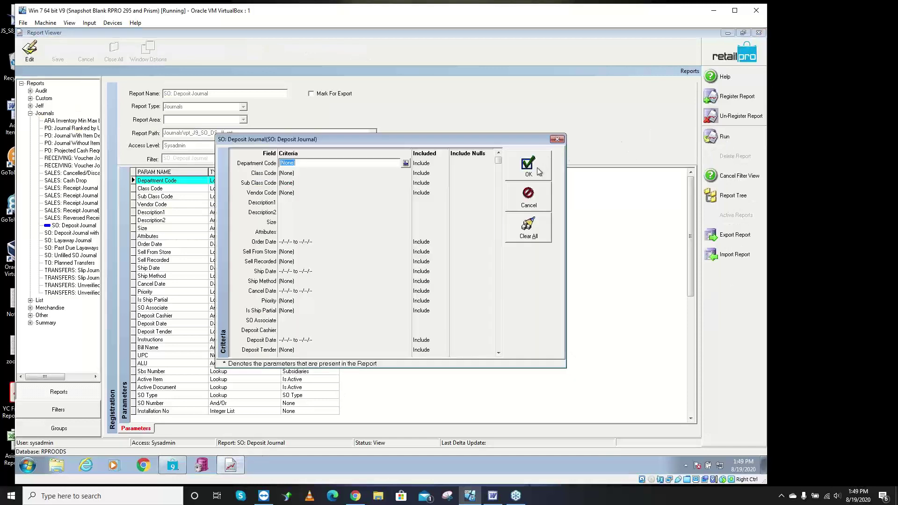
pyautogui.click(537, 167)
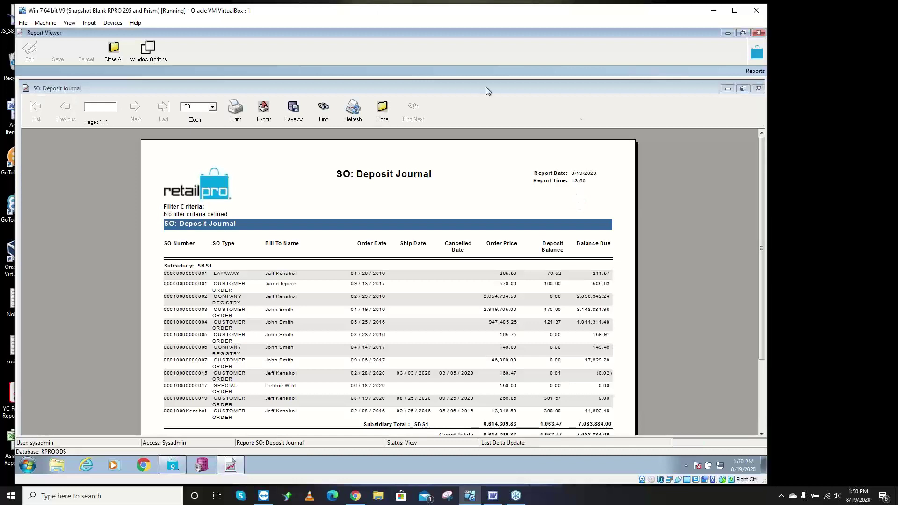
pyautogui.click(213, 107)
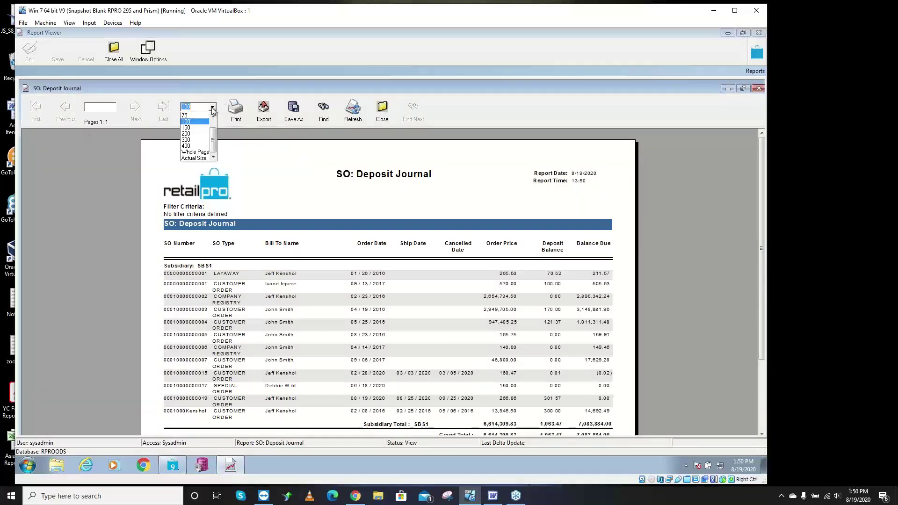
pyautogui.click(197, 135)
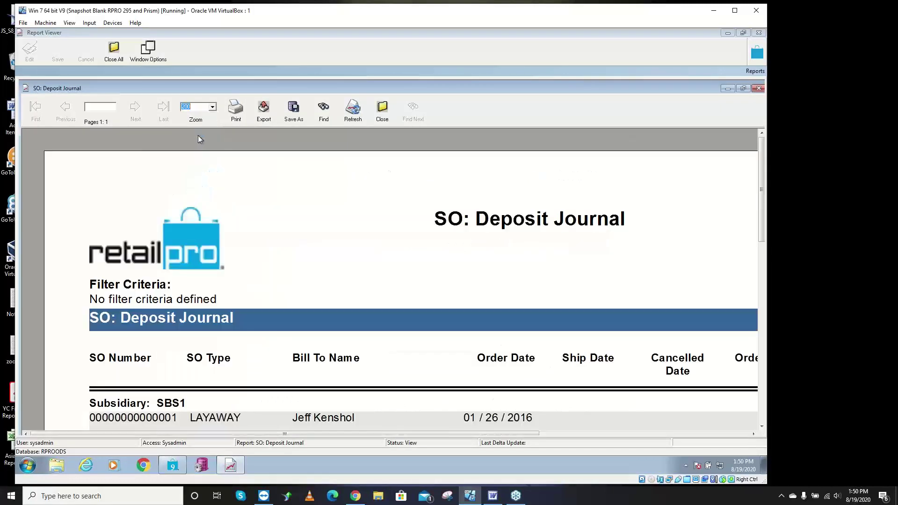
pyautogui.scroll(1, 667, 220)
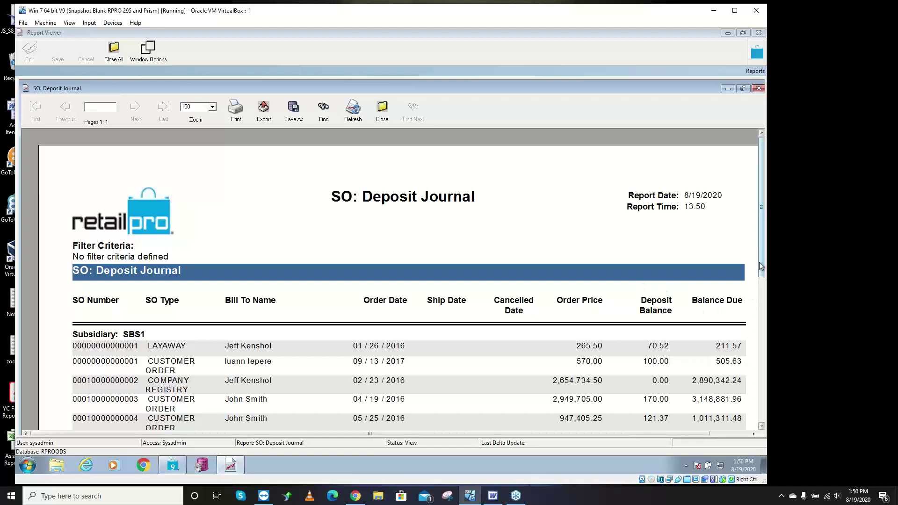
pyautogui.moveTo(759, 263); pyautogui.dragTo(765, 335)
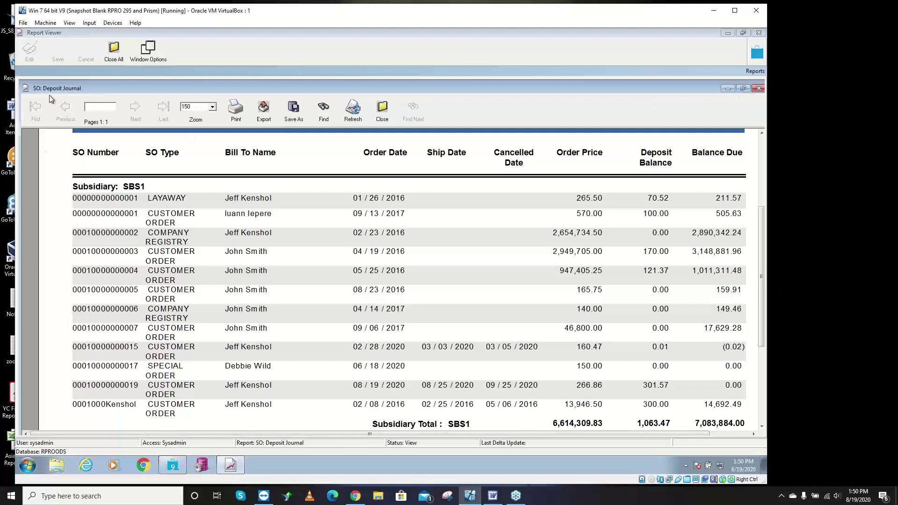
pyautogui.doubleClick(26, 87)
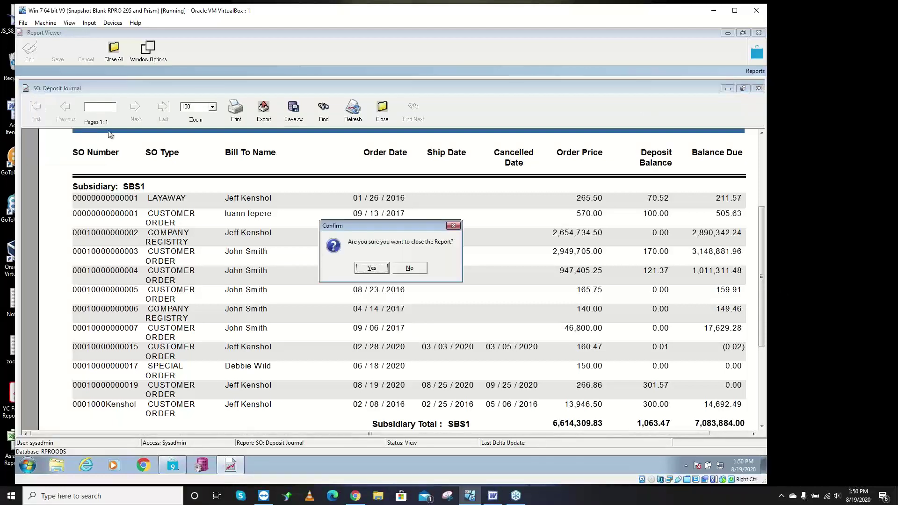
pyautogui.click(377, 273)
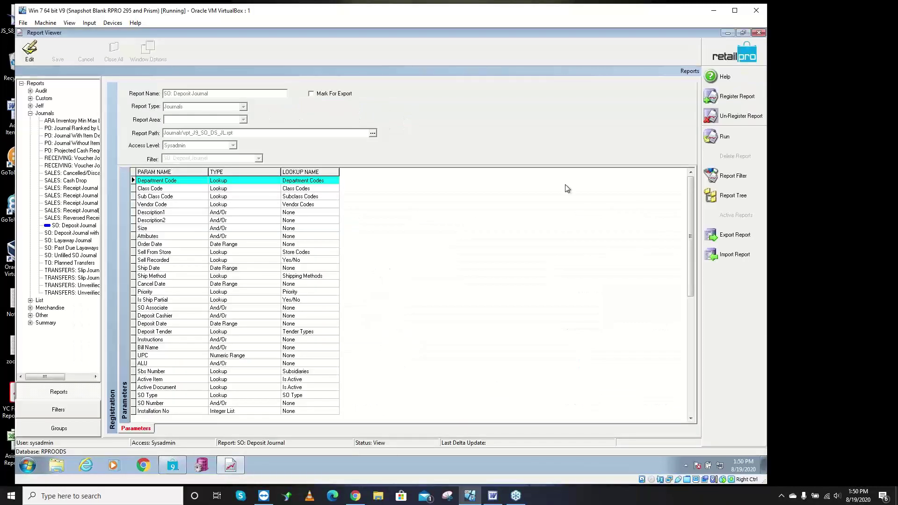
# - Run the SO: Deposit Journal with Details report with no filter criteria
pyautogui.click(87, 219)
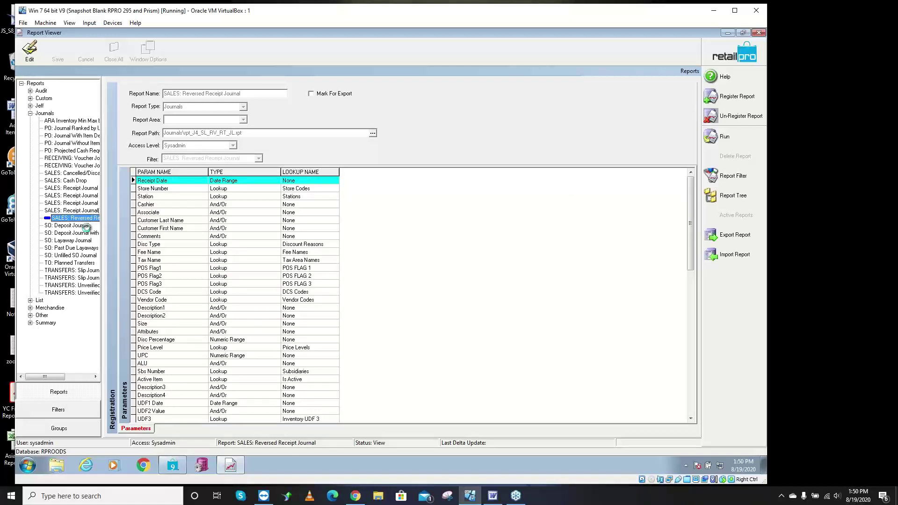
pyautogui.click(88, 232)
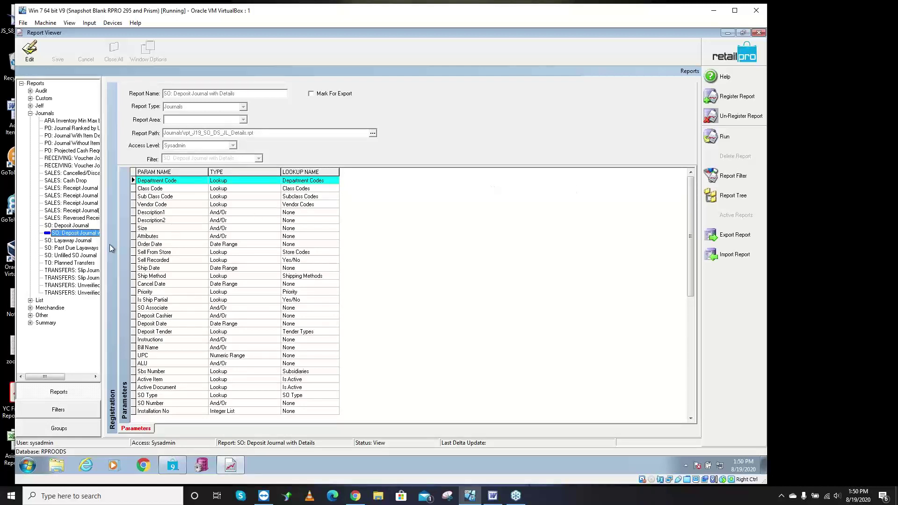
pyautogui.moveTo(102, 236); pyautogui.dragTo(158, 233)
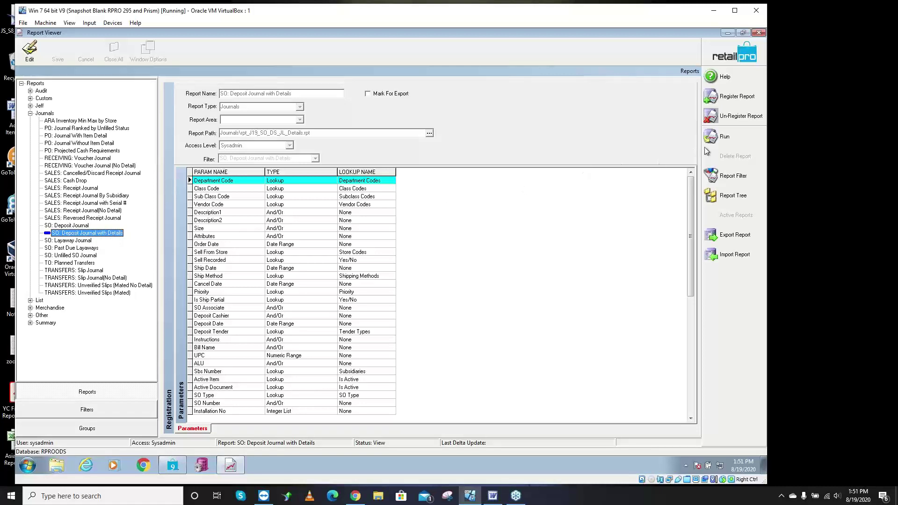
pyautogui.click(724, 138)
pyautogui.click(534, 170)
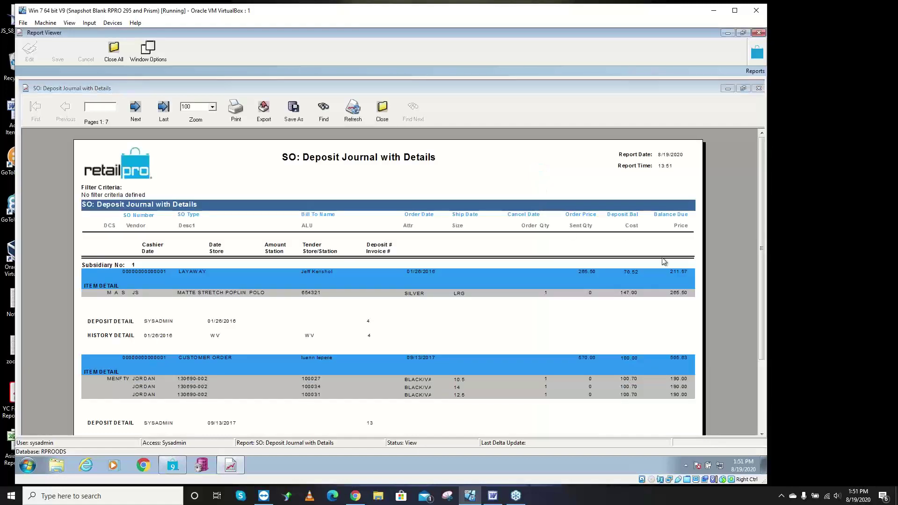
# - Page through all seven report pages, then close the report
pyautogui.moveTo(766, 235); pyautogui.dragTo(774, 294)
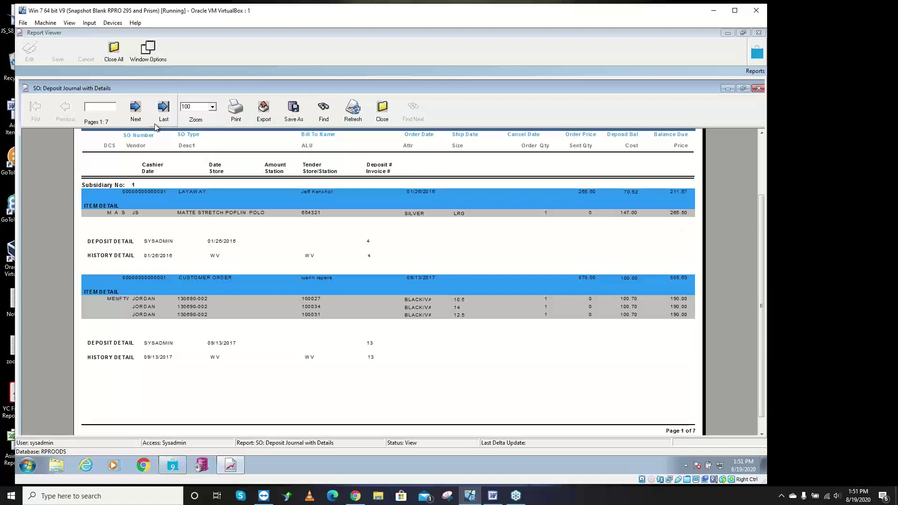
pyautogui.click(136, 109)
pyautogui.click(135, 108)
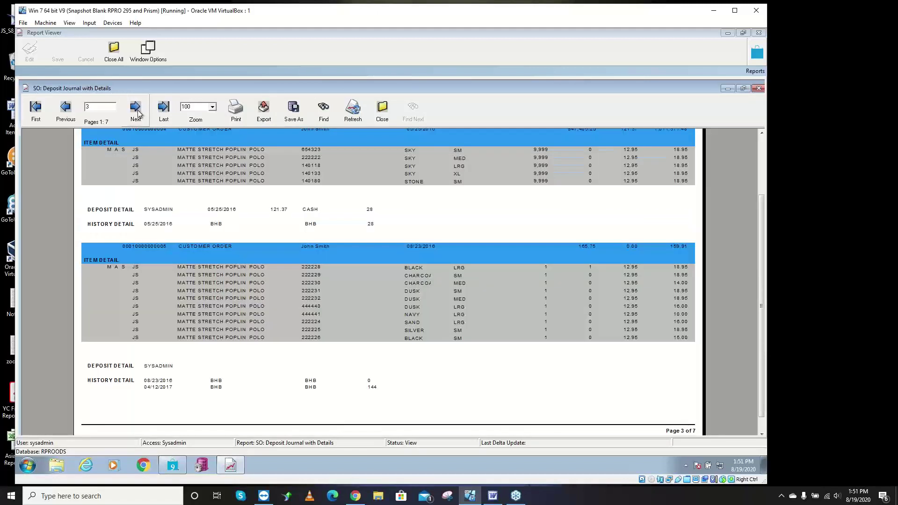
pyautogui.click(137, 110)
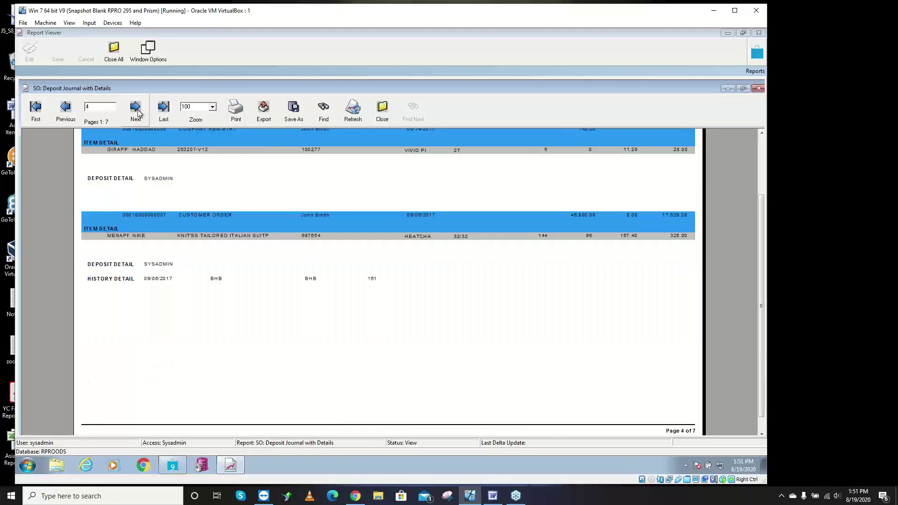
pyautogui.click(138, 111)
pyautogui.click(137, 111)
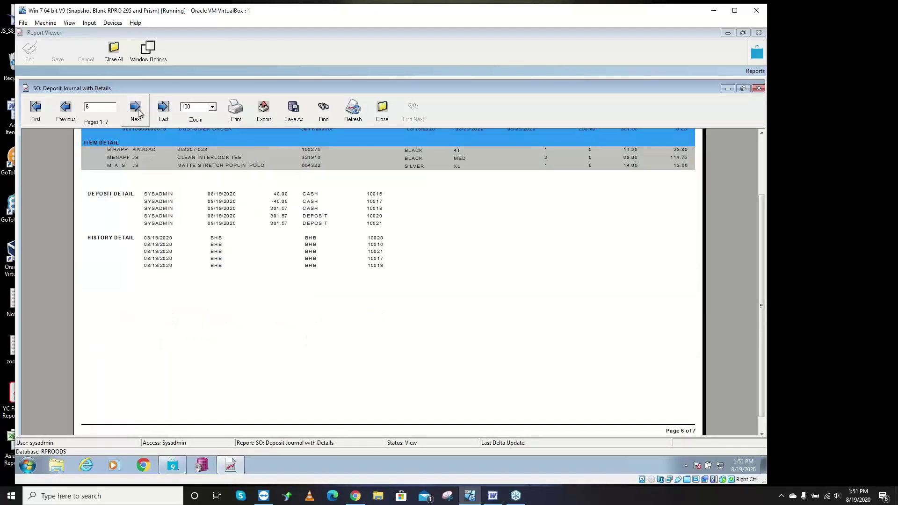
pyautogui.click(139, 111)
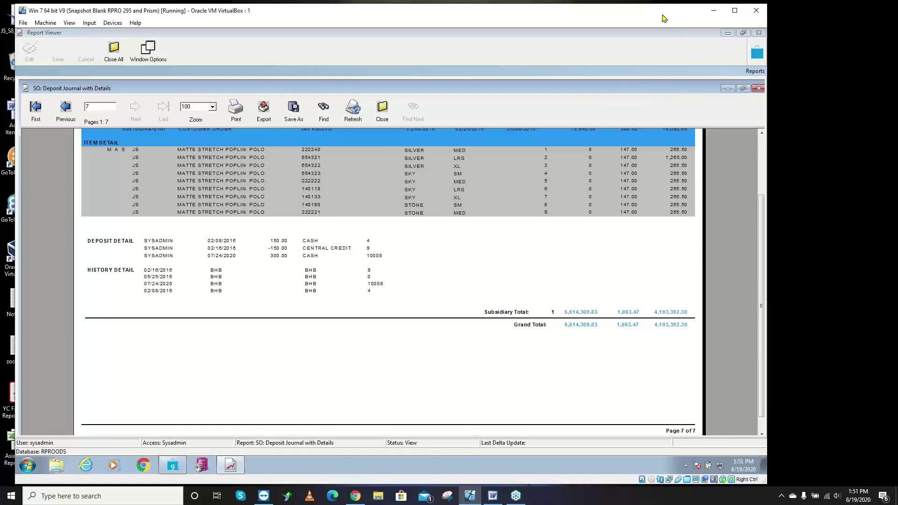
pyautogui.moveTo(662, 18); pyautogui.dragTo(645, 17)
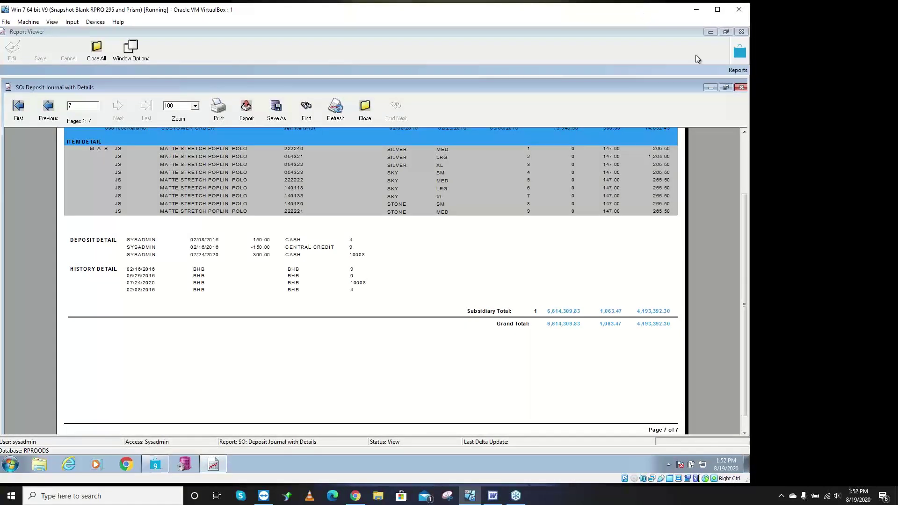
pyautogui.click(738, 89)
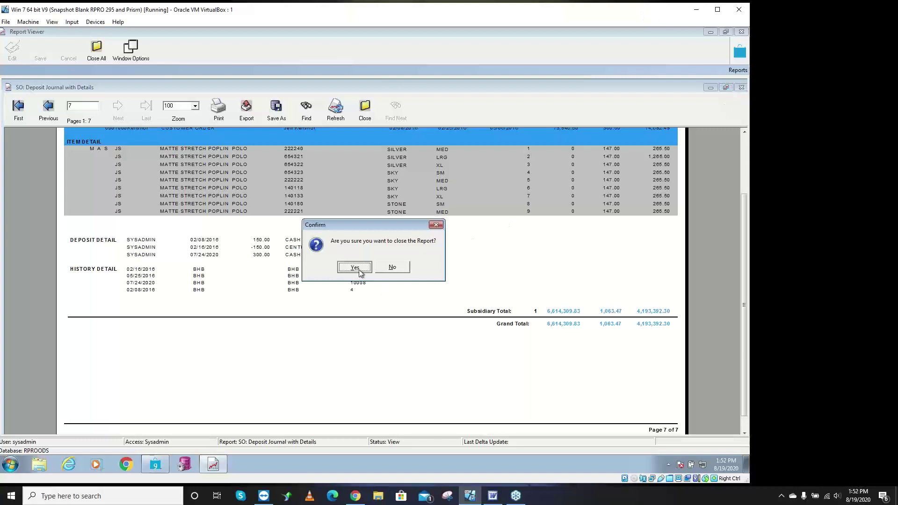
pyautogui.click(358, 269)
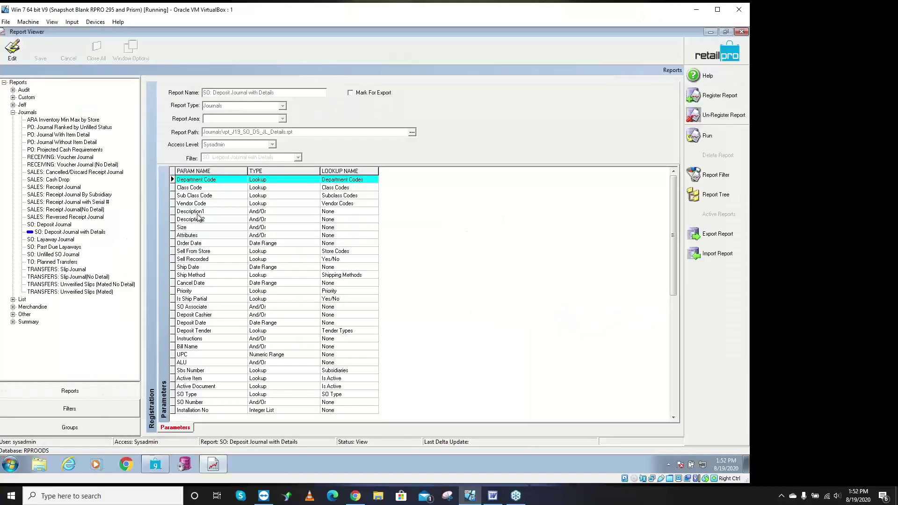
# - Run the SO: Layaway Journal with default criteria, review its one 282.09 page, then close it
pyautogui.click(64, 239)
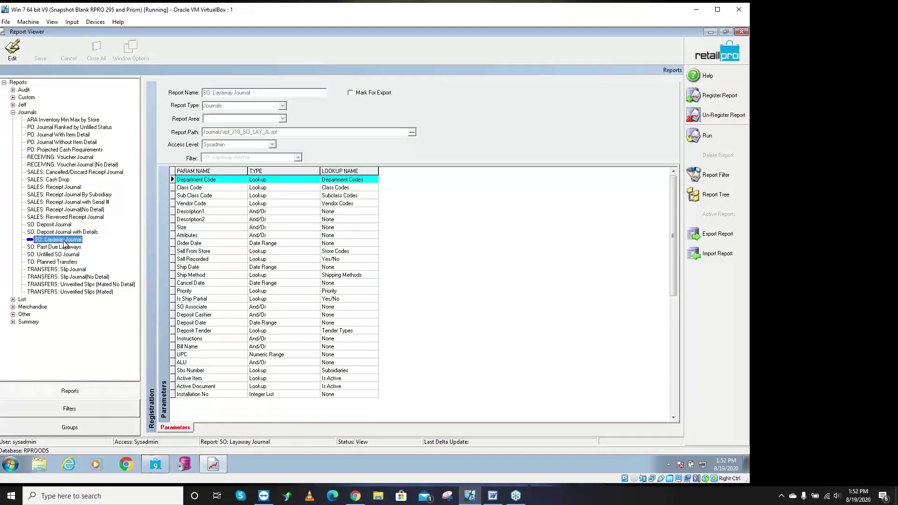
pyautogui.click(721, 141)
pyautogui.click(499, 166)
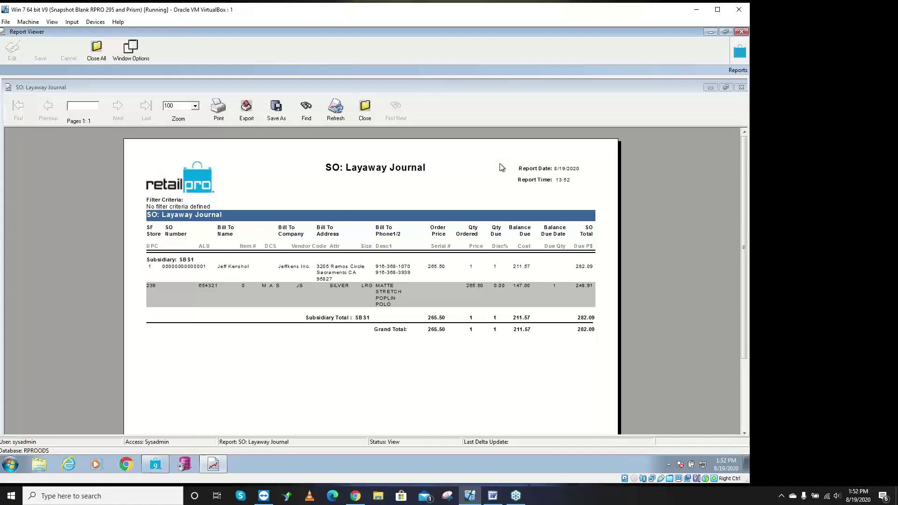
pyautogui.click(366, 112)
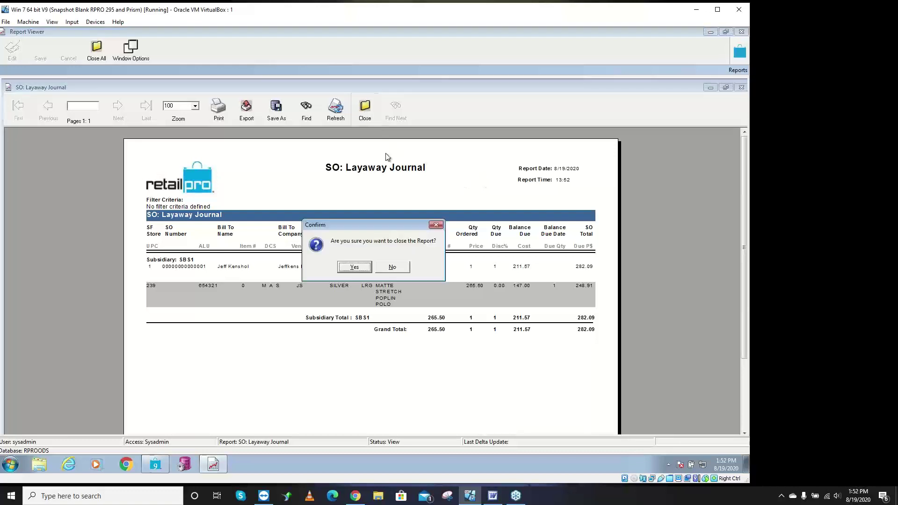
pyautogui.click(360, 265)
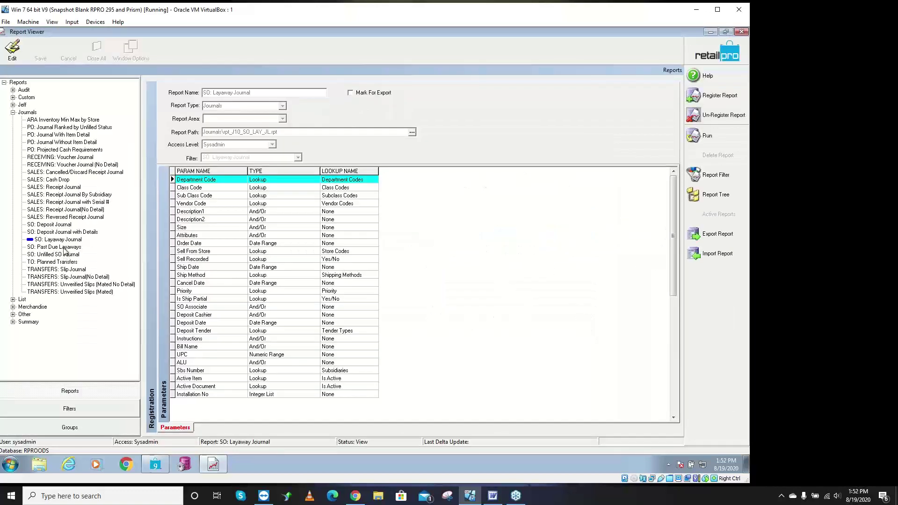
# - Run the SO: Past Due Layaways report with its default criteria
pyautogui.click(64, 247)
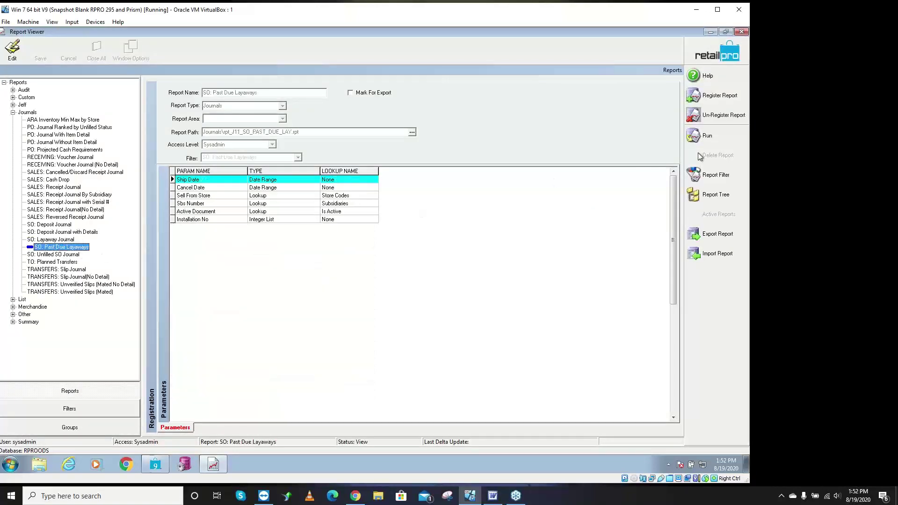
pyautogui.click(701, 137)
pyautogui.click(509, 166)
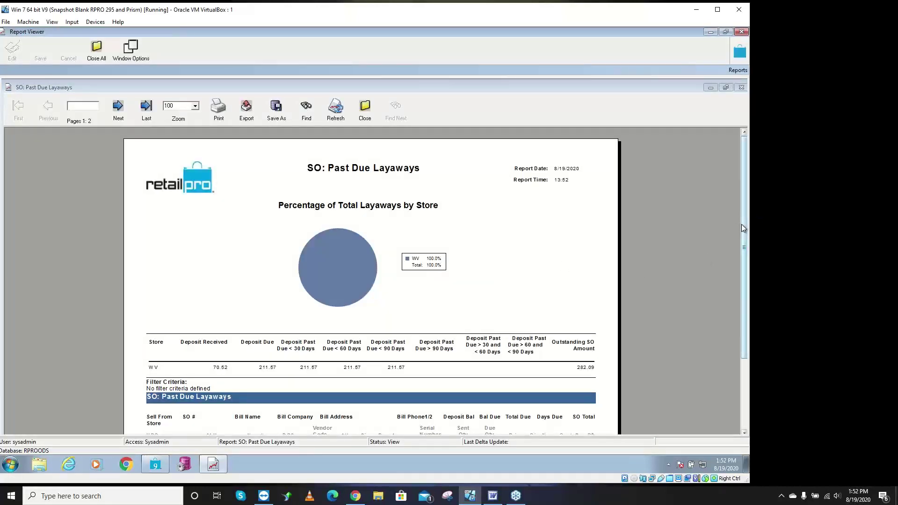
# - Review both report pages, showing one WV layaway and a 282.09 grand total
pyautogui.moveTo(741, 223); pyautogui.dragTo(744, 260)
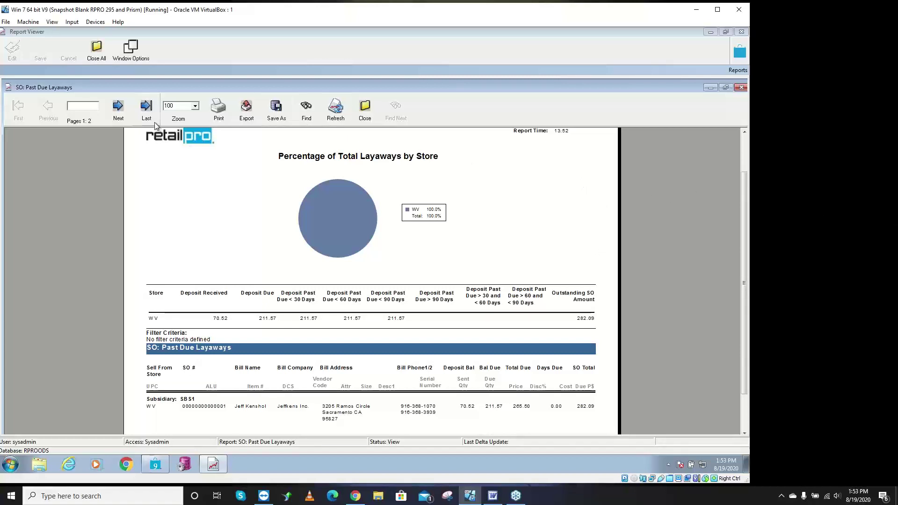
pyautogui.click(117, 108)
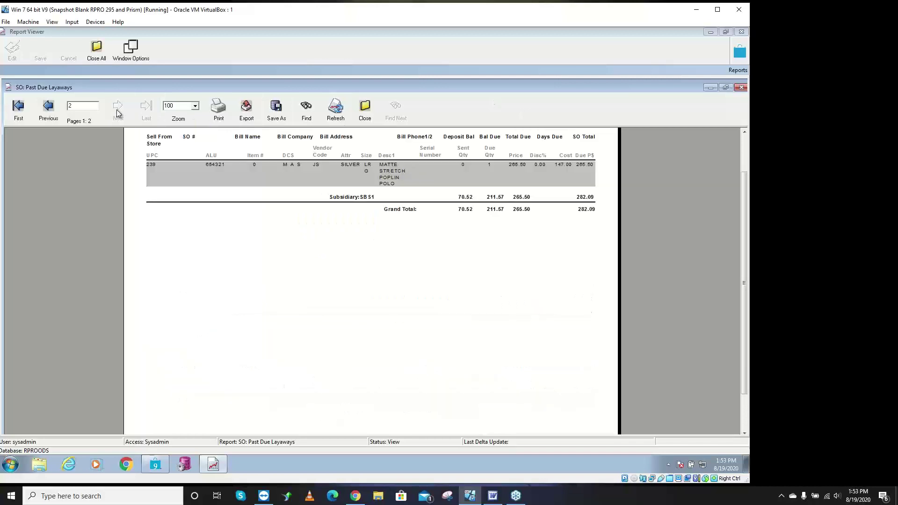
pyautogui.click(48, 108)
pyautogui.scroll(-2, 744, 202)
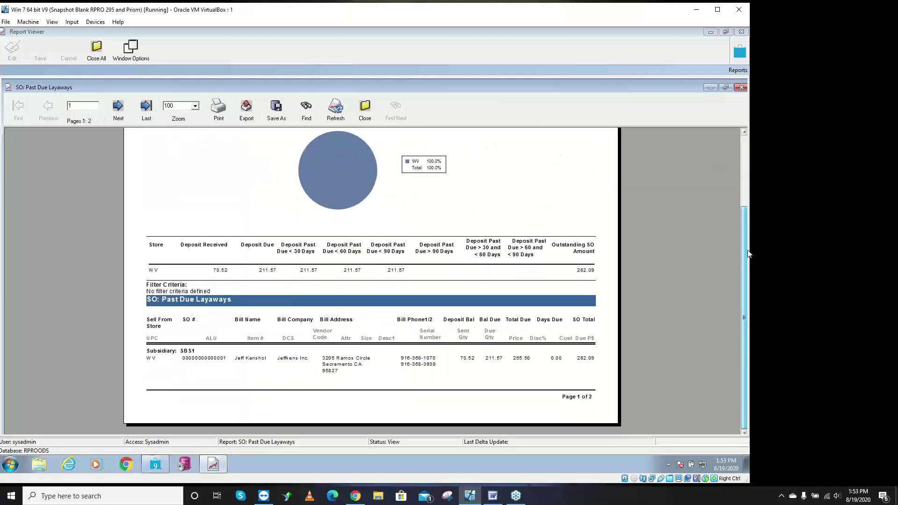
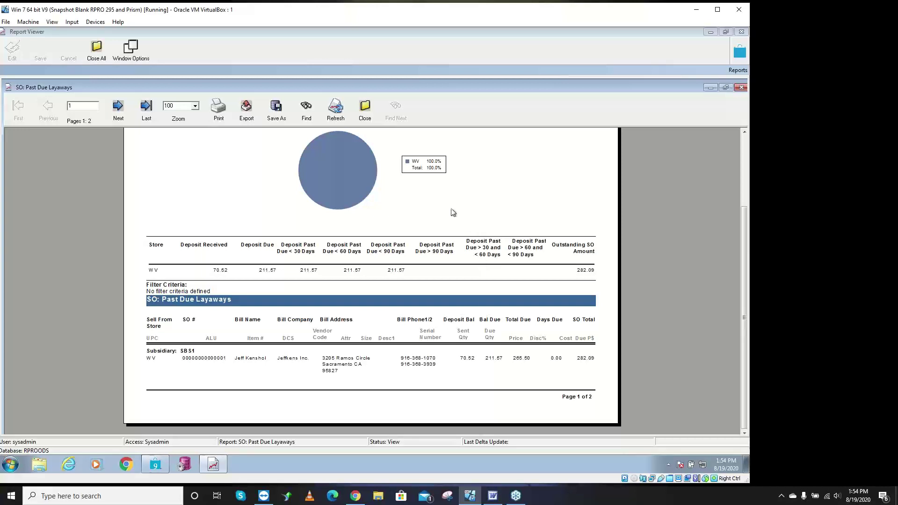
# - Close the SO: Past Due Layaways report preview and confirm with Yes
pyautogui.click(365, 117)
pyautogui.click(356, 267)
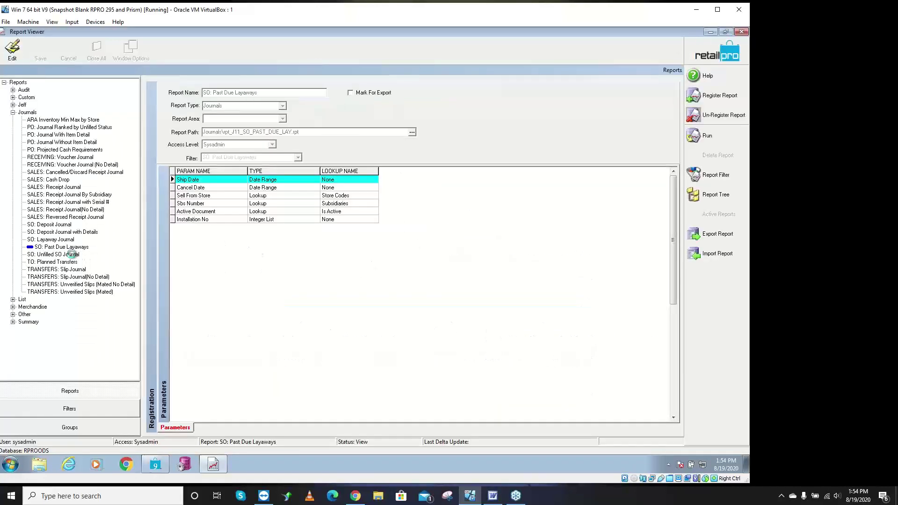
# - Run the SO: Unfilled SO Journal with no filter criteria and scroll its first page
pyautogui.click(75, 254)
pyautogui.click(729, 138)
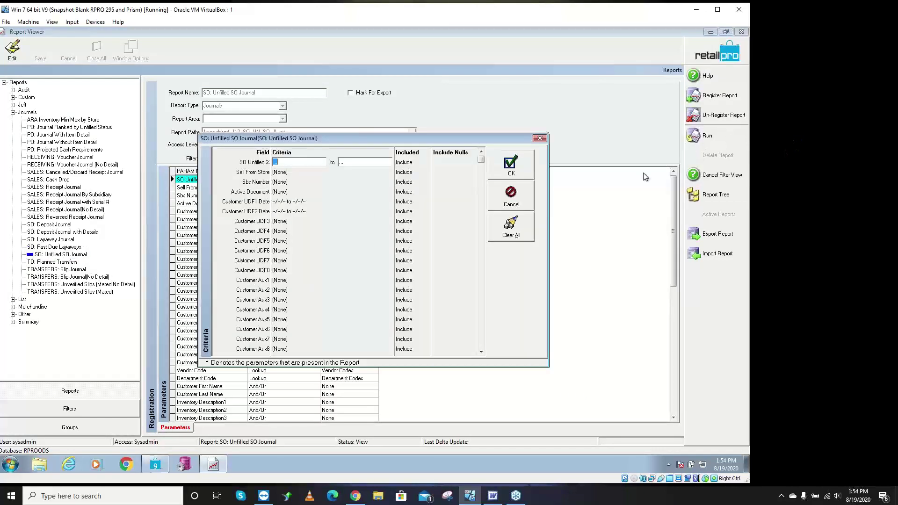
pyautogui.click(508, 169)
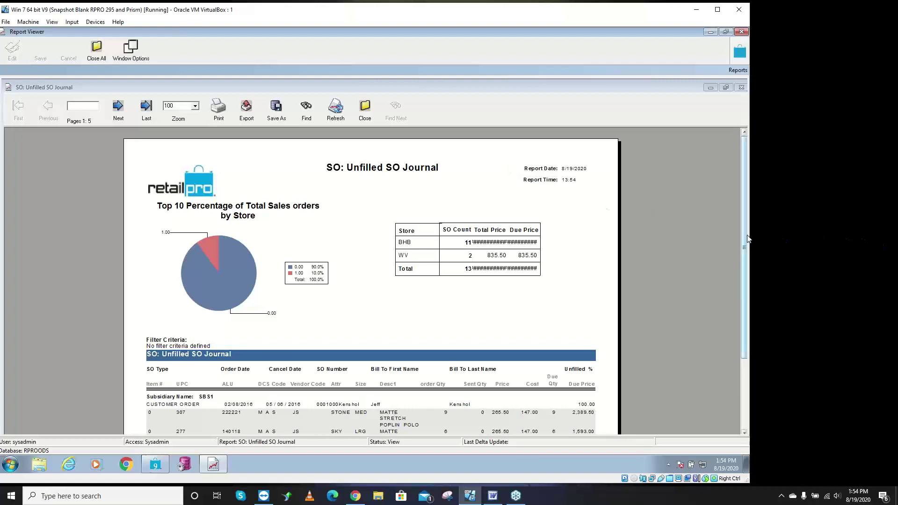
pyautogui.moveTo(742, 243); pyautogui.dragTo(744, 285)
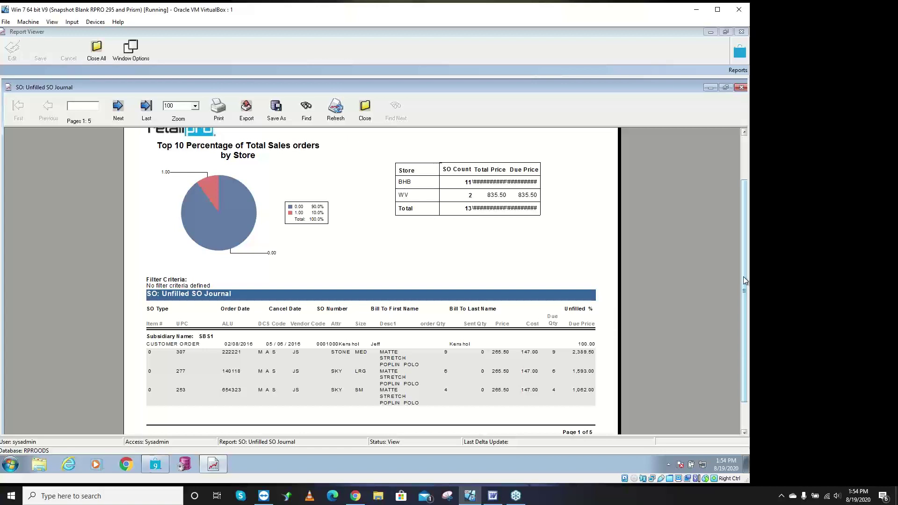
pyautogui.moveTo(744, 280); pyautogui.dragTo(695, 312)
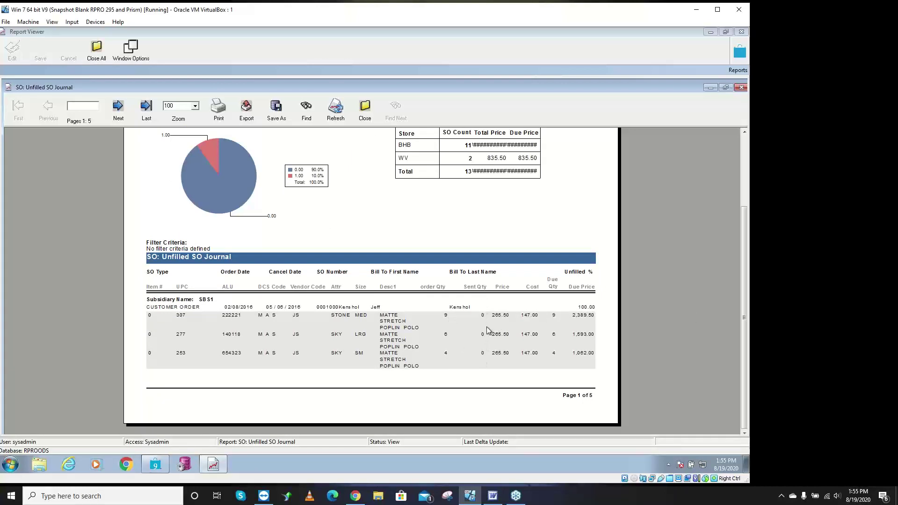
# - Page through to the page 5 grand total, then close the report and confirm
pyautogui.click(122, 111)
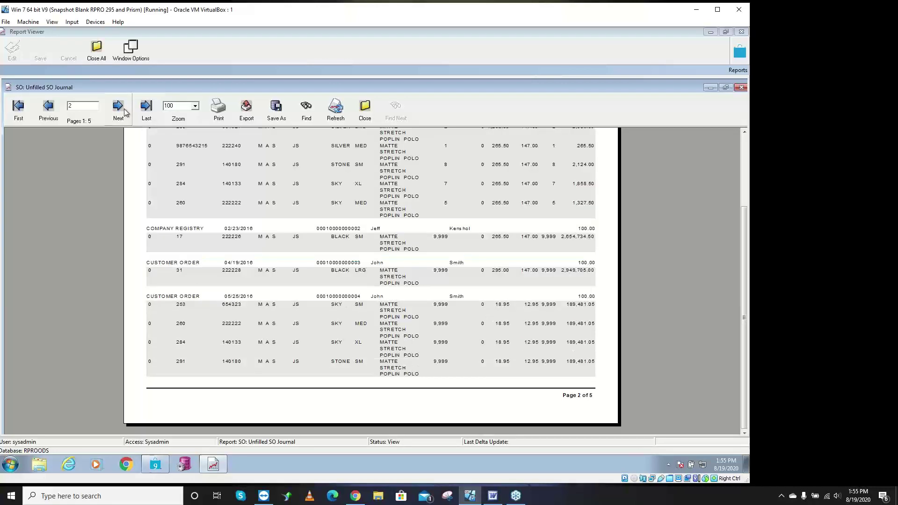
pyautogui.click(123, 111)
pyautogui.click(126, 110)
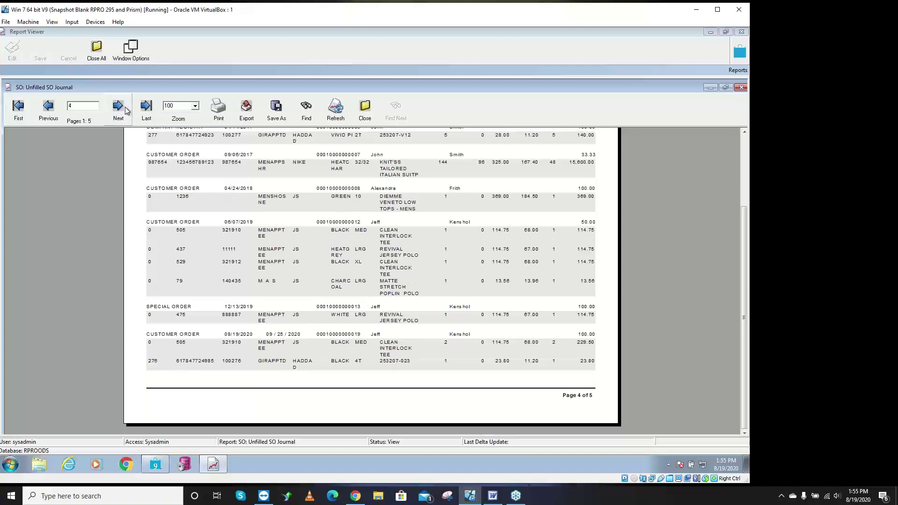
pyautogui.click(125, 111)
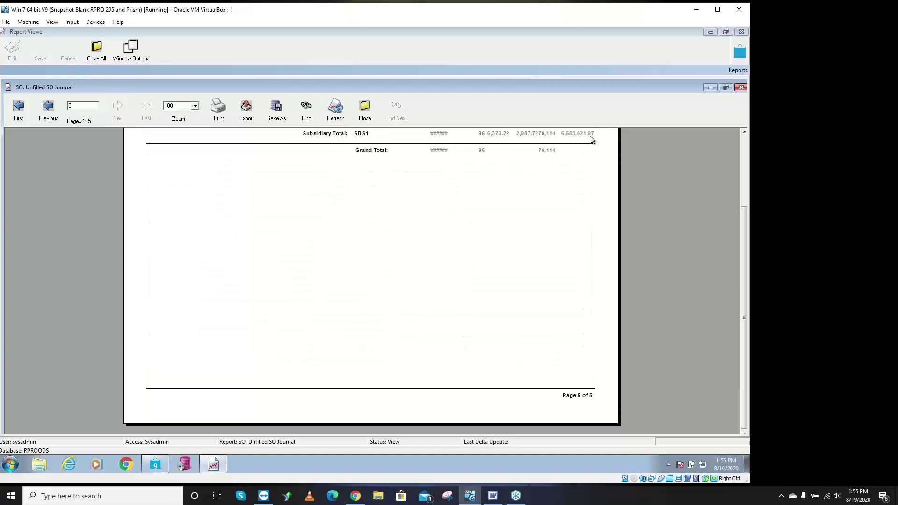
pyautogui.click(367, 111)
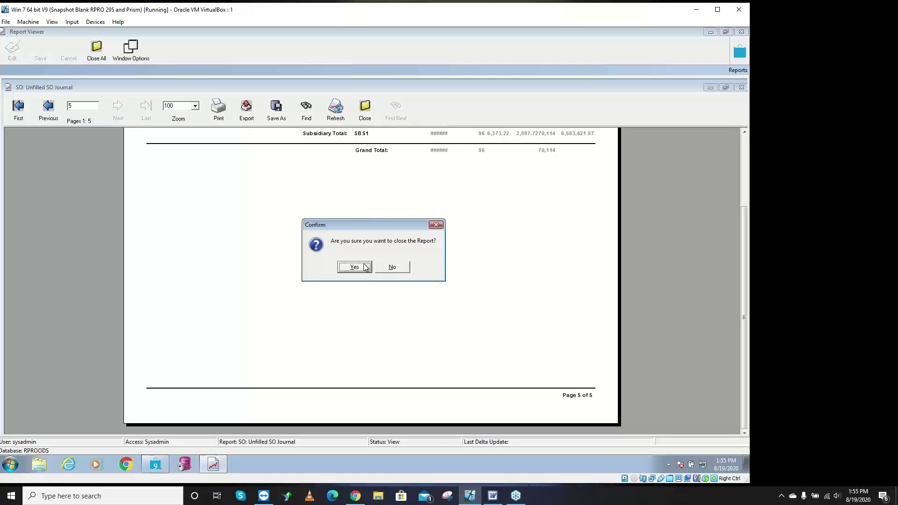
pyautogui.click(365, 264)
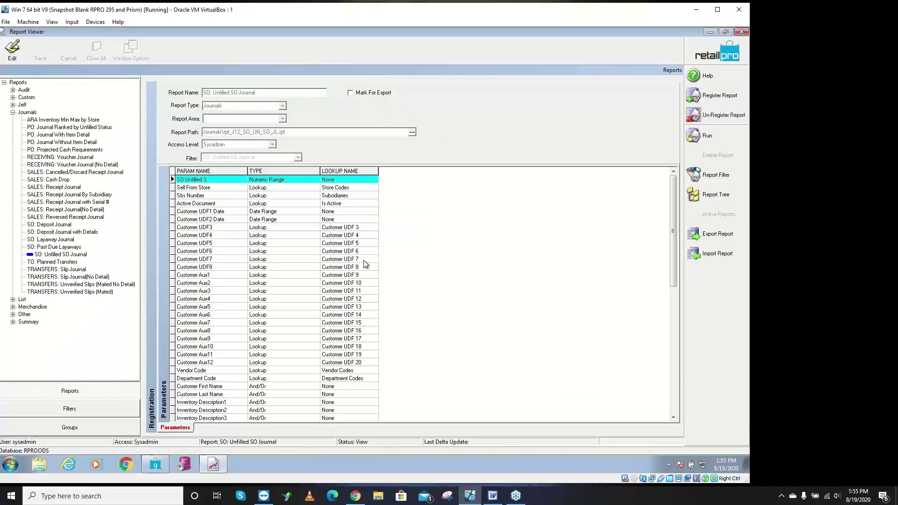
# - Switch from Journals to Summary and run SO: Committed Merchandise with no criteria
pyautogui.click(13, 113)
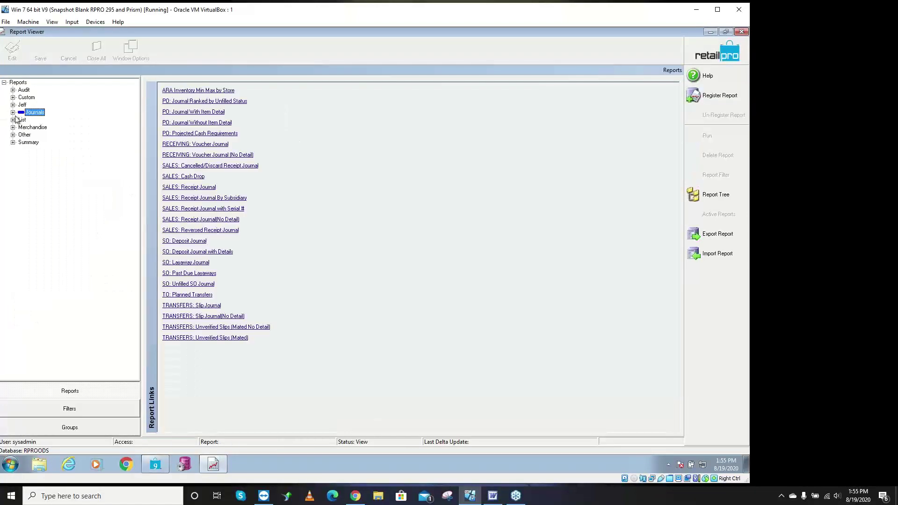
pyautogui.click(14, 143)
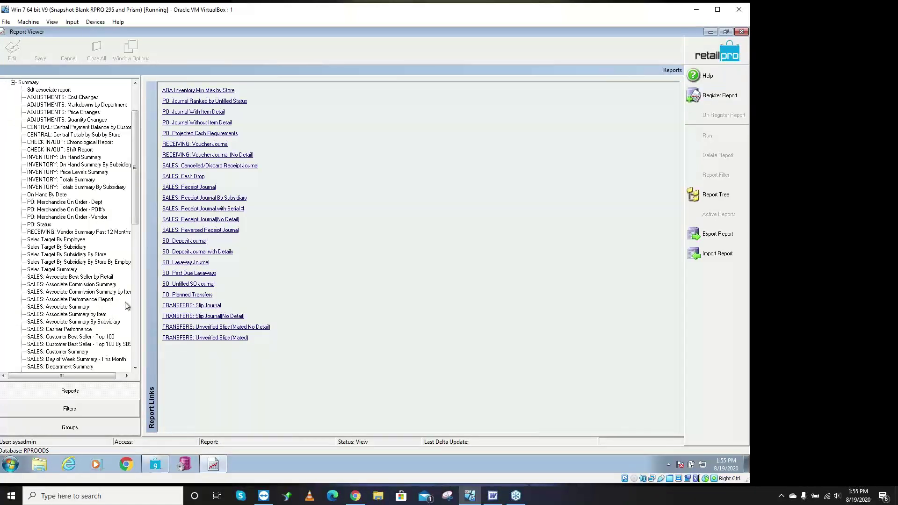
pyautogui.click(136, 334)
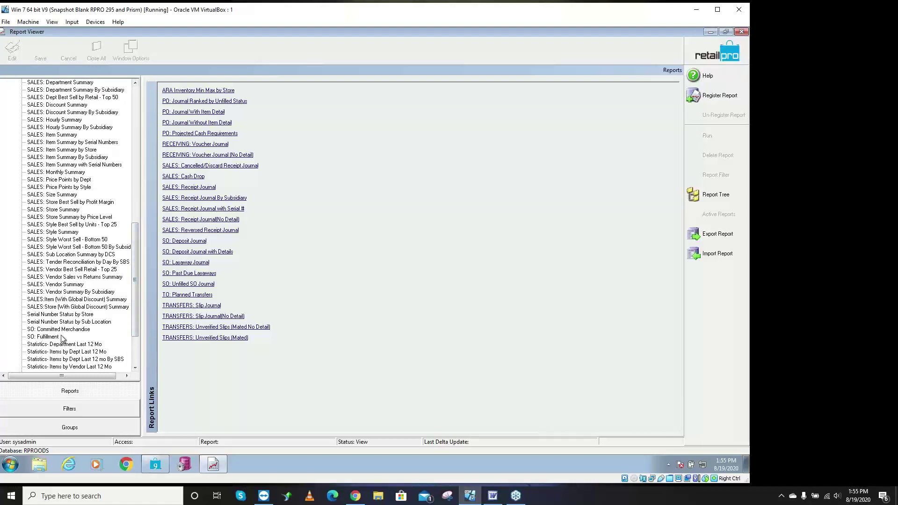
pyautogui.click(63, 329)
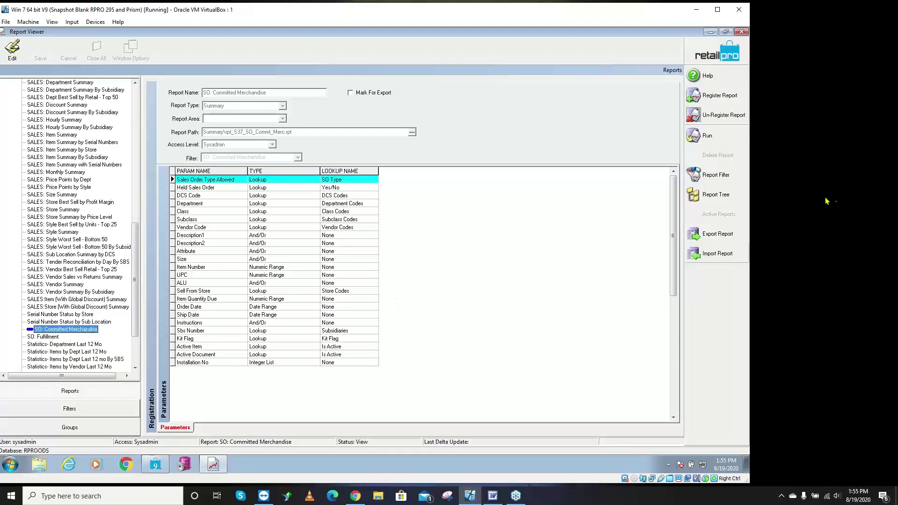
pyautogui.click(706, 136)
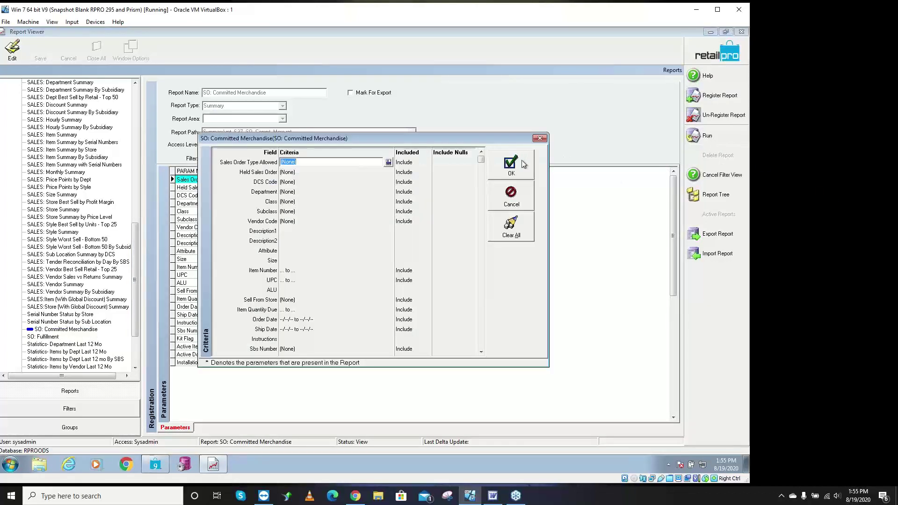
pyautogui.click(512, 162)
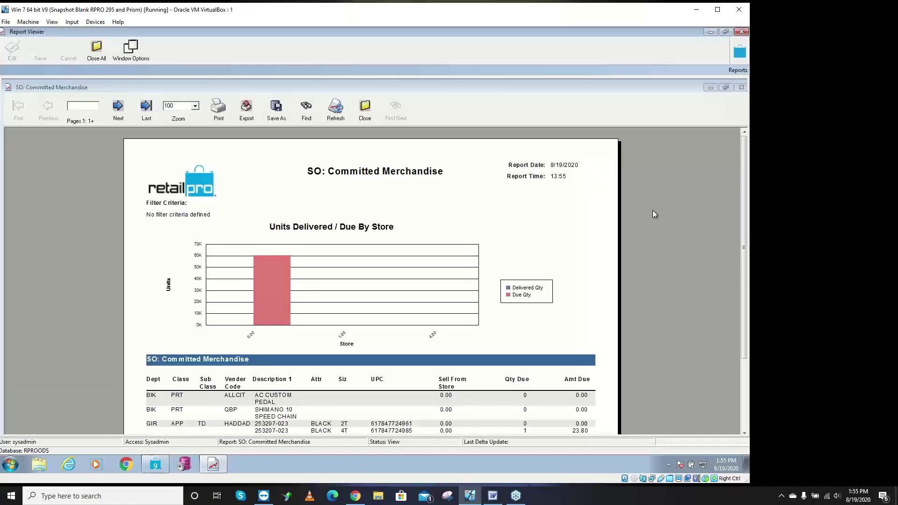
# - Scroll through the report's chart and rows, then close it and confirm
pyautogui.click(742, 401)
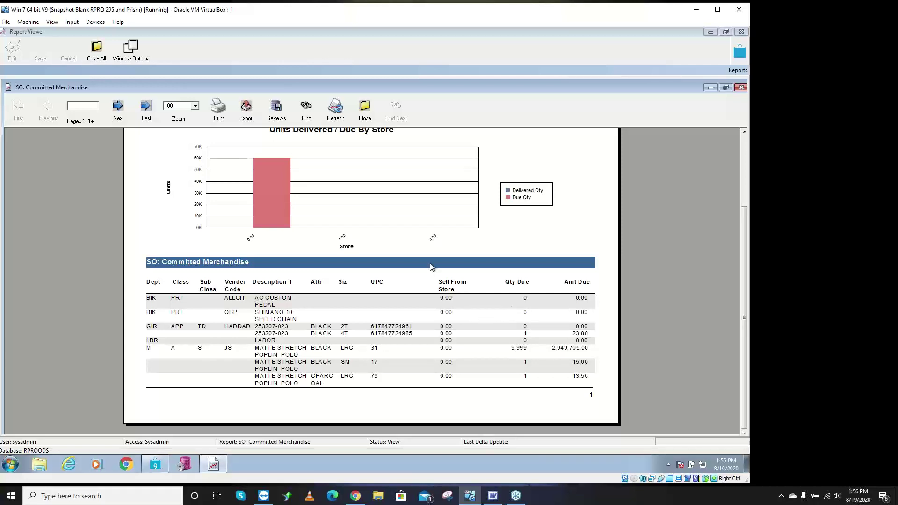
pyautogui.click(367, 111)
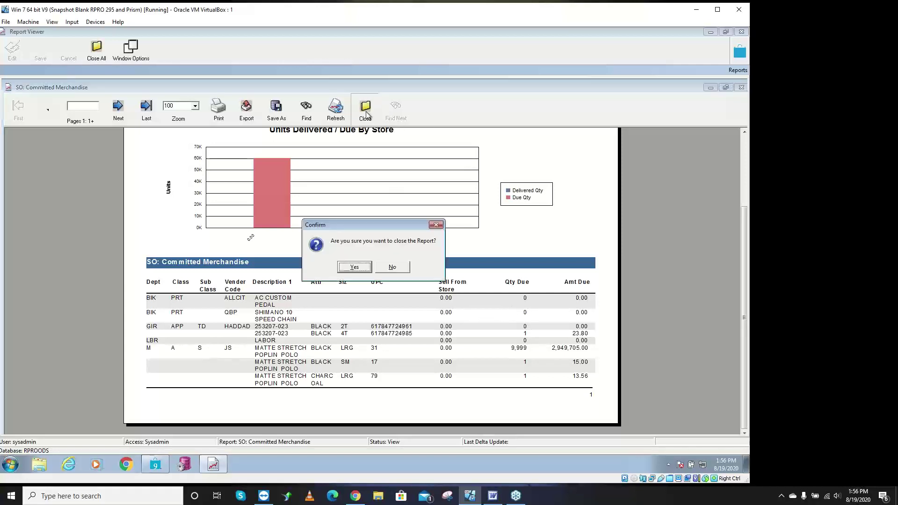
pyautogui.click(354, 267)
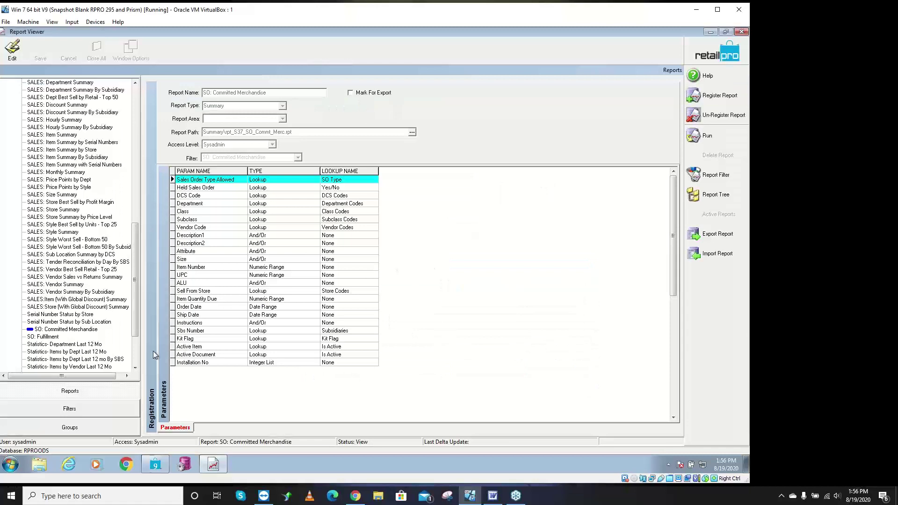
# - Select SO: Fulfillment under Summary to list its parameters, Ignore Ship Partial Flag through Installation No
pyautogui.click(41, 337)
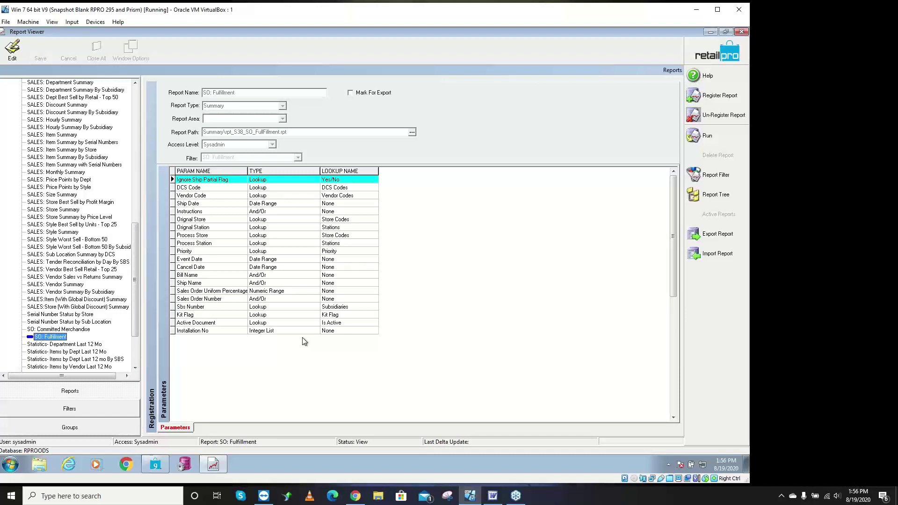
# - Run SO: Fulfillment with its Vendor Code criterion limited to 1: JS, producing 11 pages
pyautogui.click(707, 139)
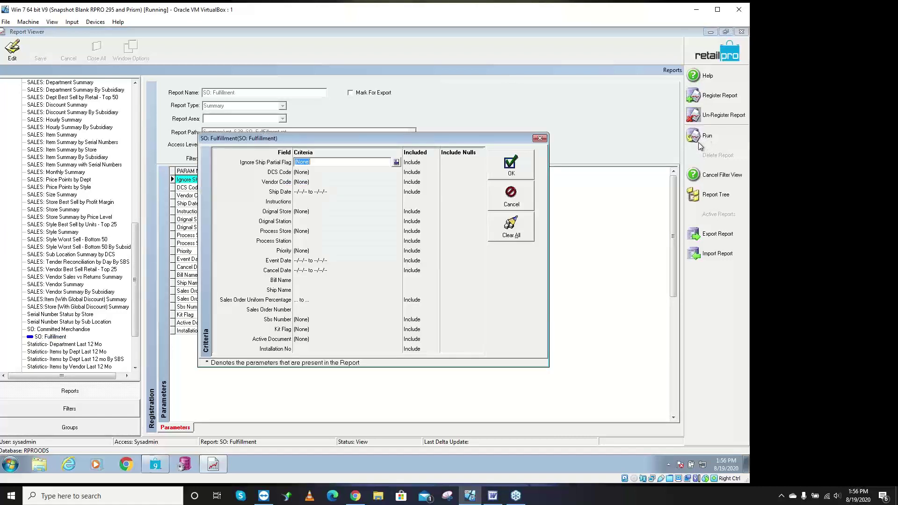
pyautogui.click(386, 180)
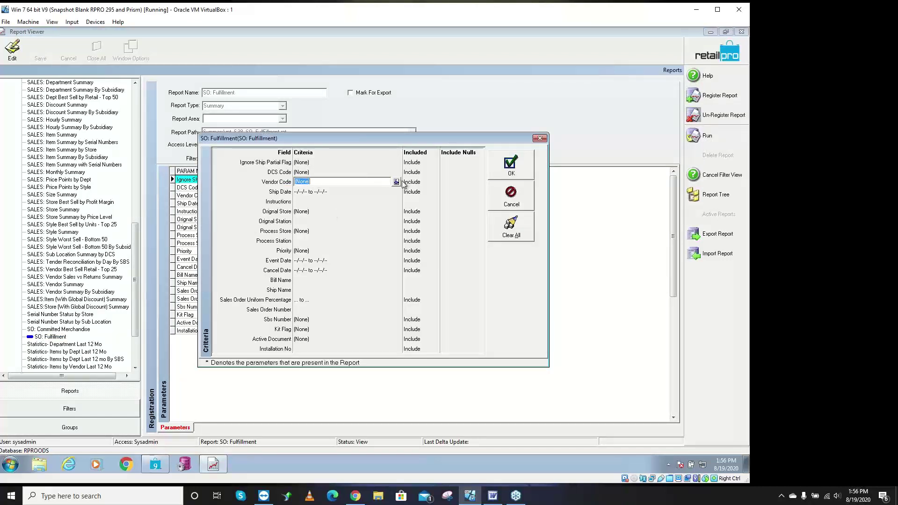
pyautogui.click(396, 182)
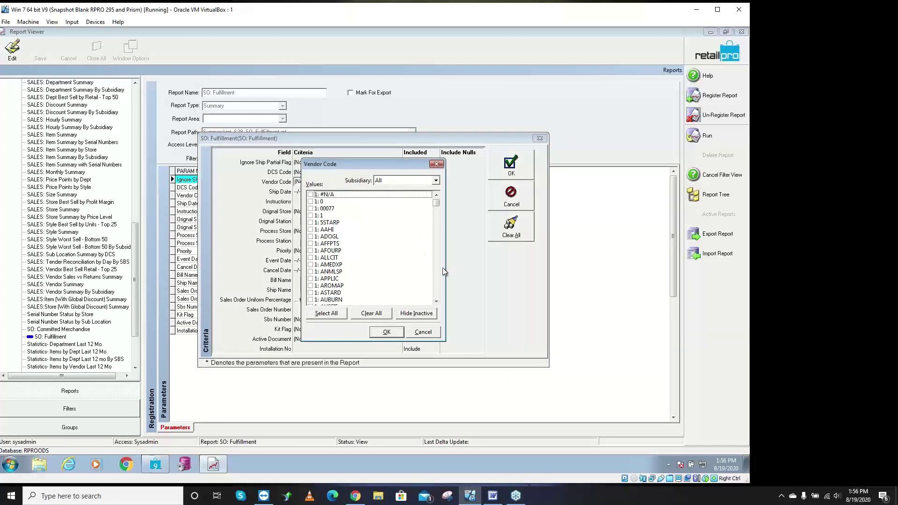
pyautogui.scroll(-10, 438, 270)
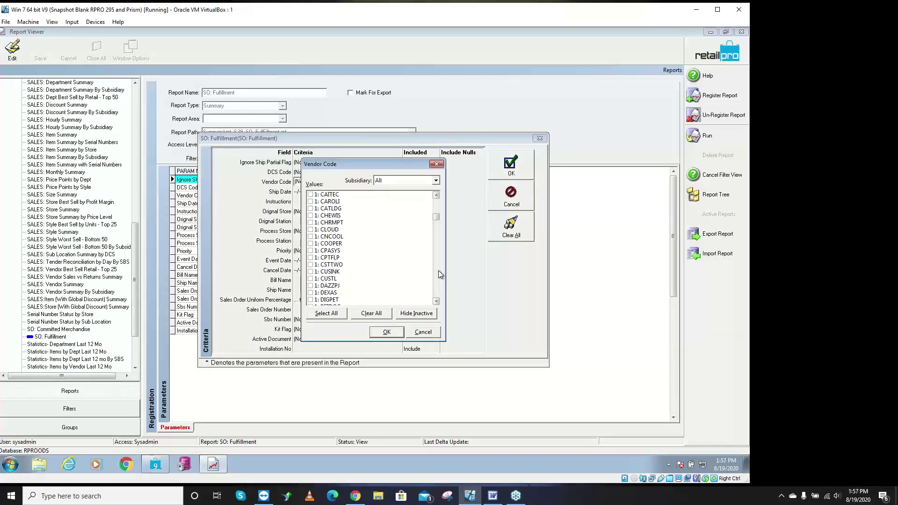
pyautogui.scroll(-12, 438, 270)
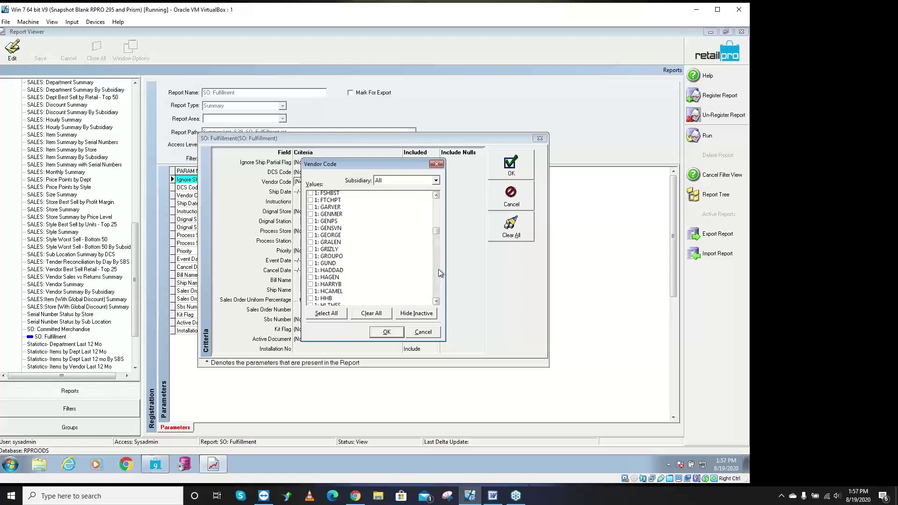
pyautogui.scroll(-6, 439, 268)
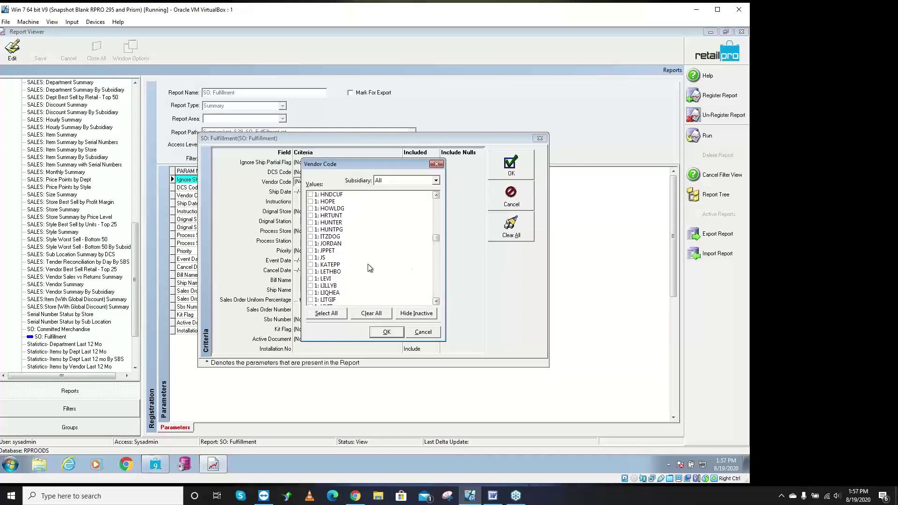
pyautogui.click(310, 257)
pyautogui.click(392, 331)
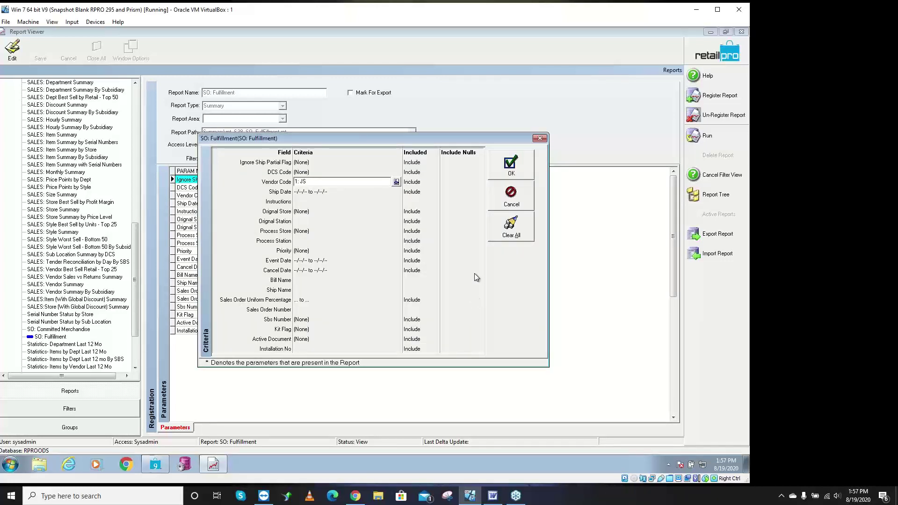
pyautogui.click(511, 165)
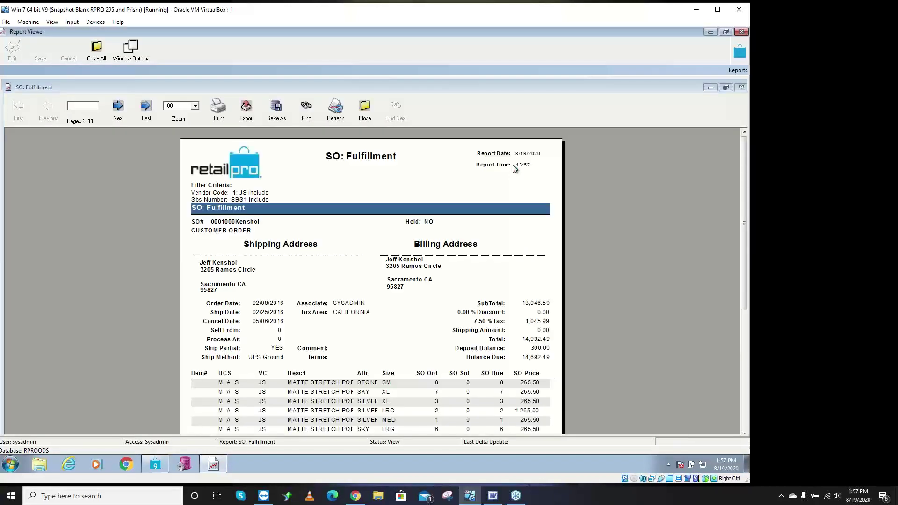
# - Scroll and page through the fulfillment report's sales orders up to page 10
pyautogui.moveTo(744, 180); pyautogui.dragTo(750, 231)
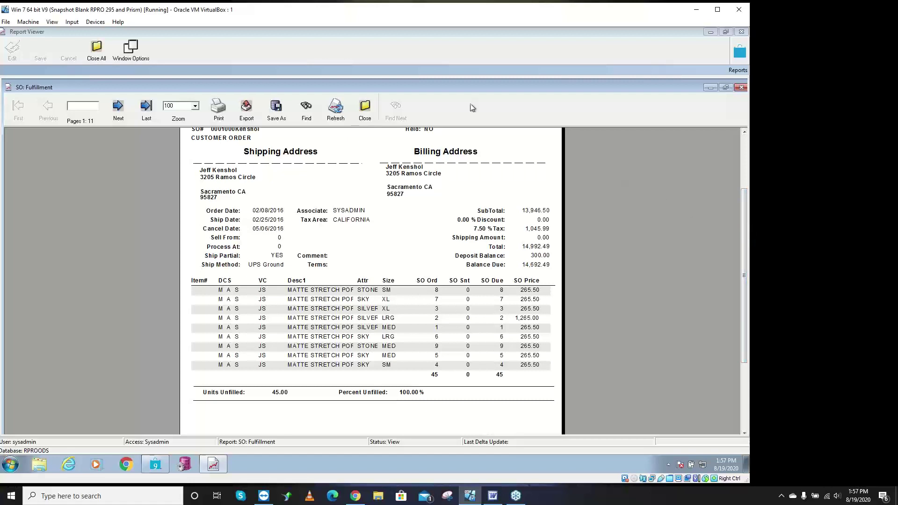
pyautogui.click(117, 109)
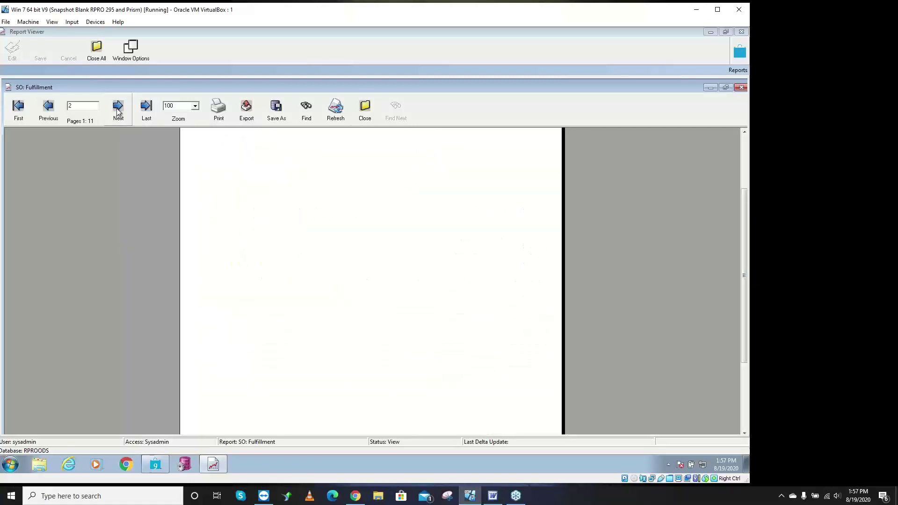
pyautogui.click(118, 109)
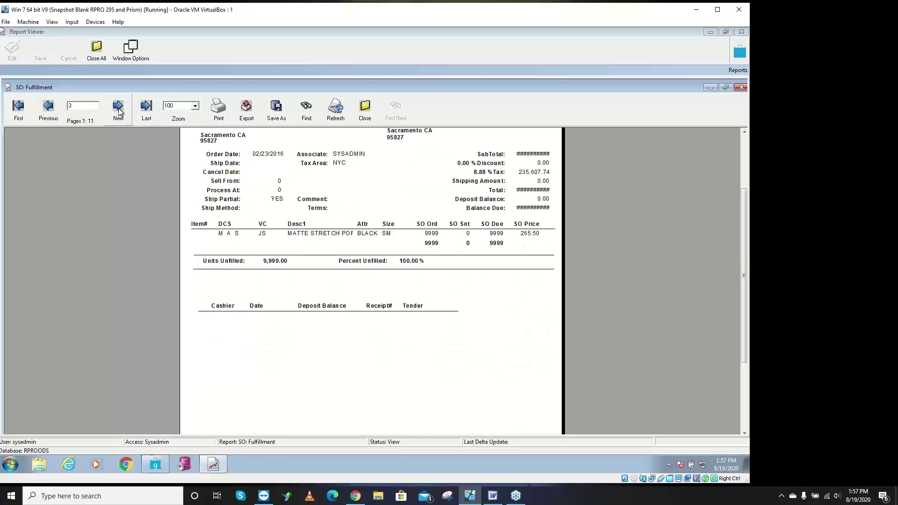
pyautogui.click(118, 111)
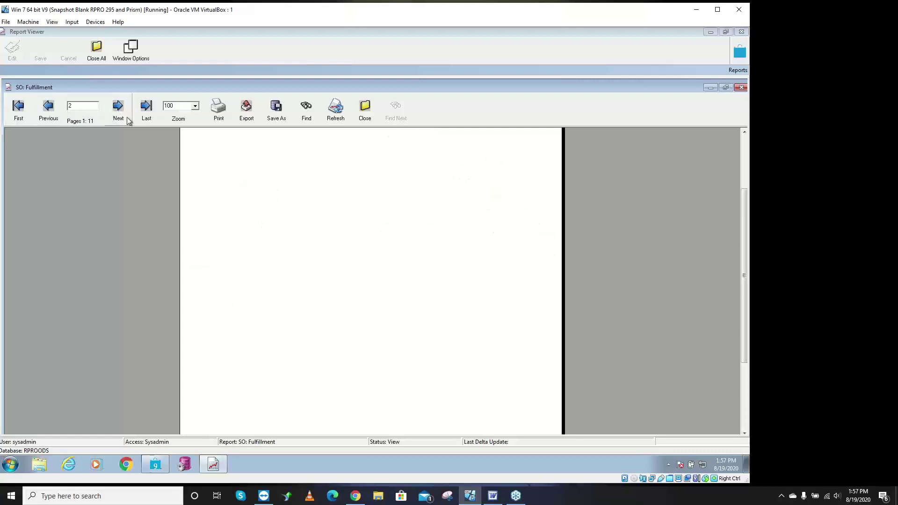
pyautogui.click(118, 112)
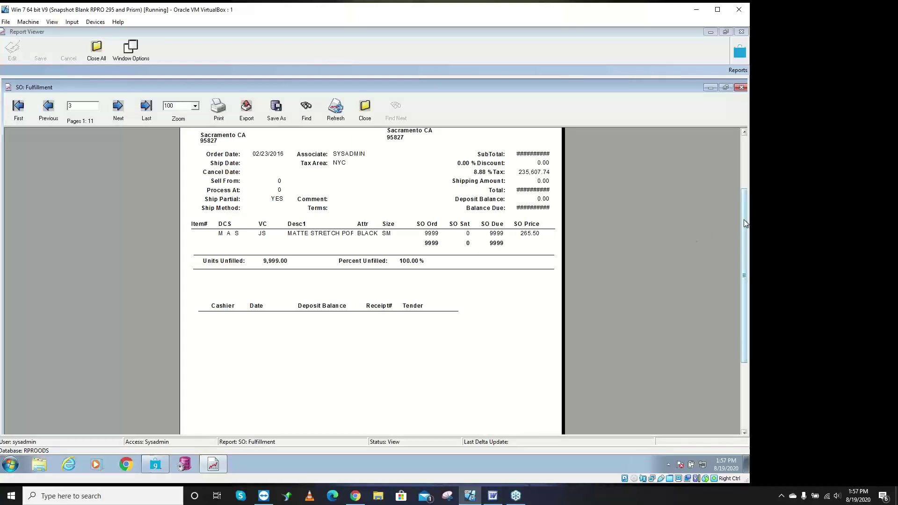
pyautogui.moveTo(744, 220); pyautogui.dragTo(743, 176)
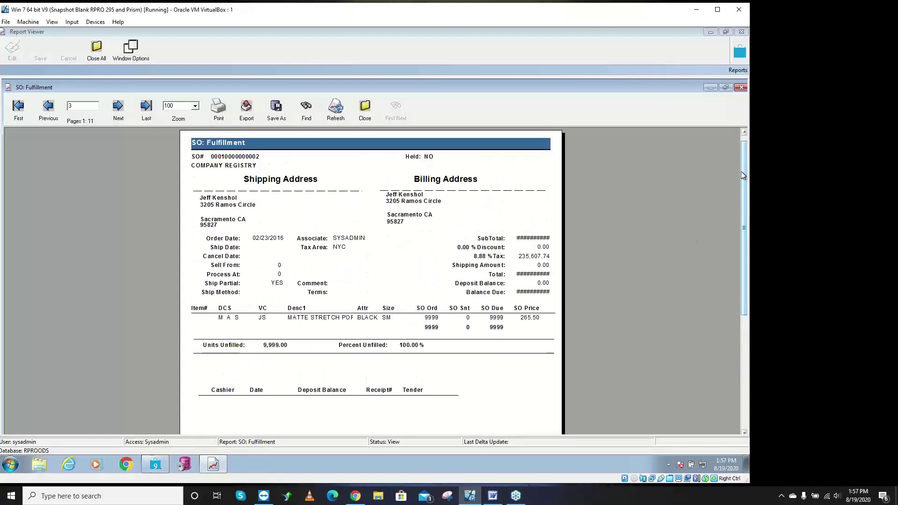
pyautogui.click(118, 109)
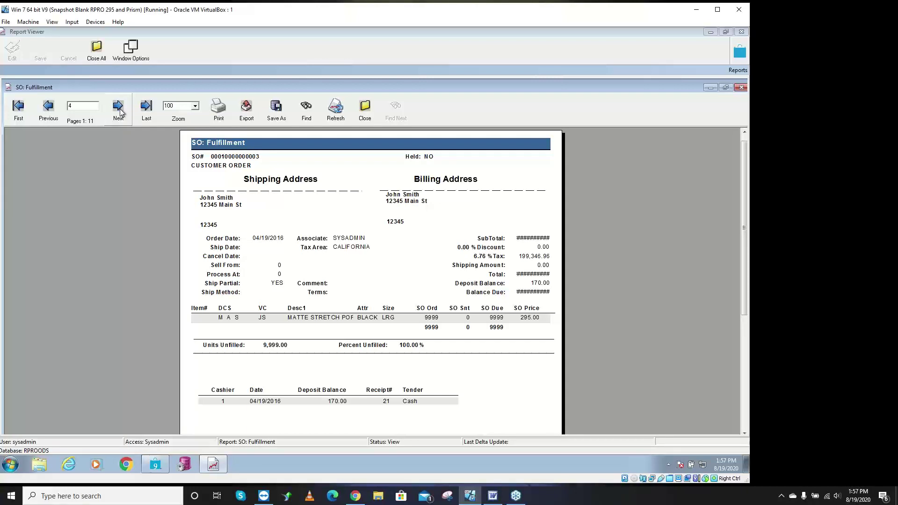
pyautogui.click(118, 107)
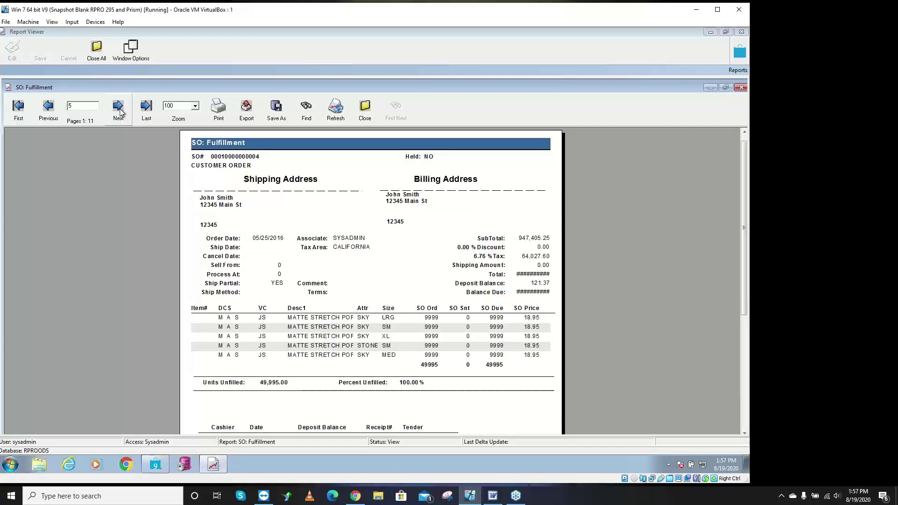
pyautogui.click(119, 108)
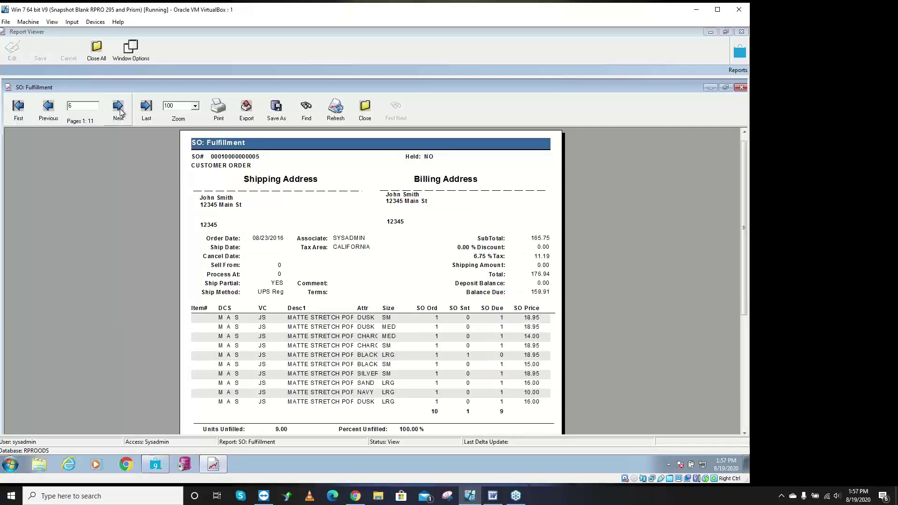
pyautogui.click(119, 107)
pyautogui.click(119, 108)
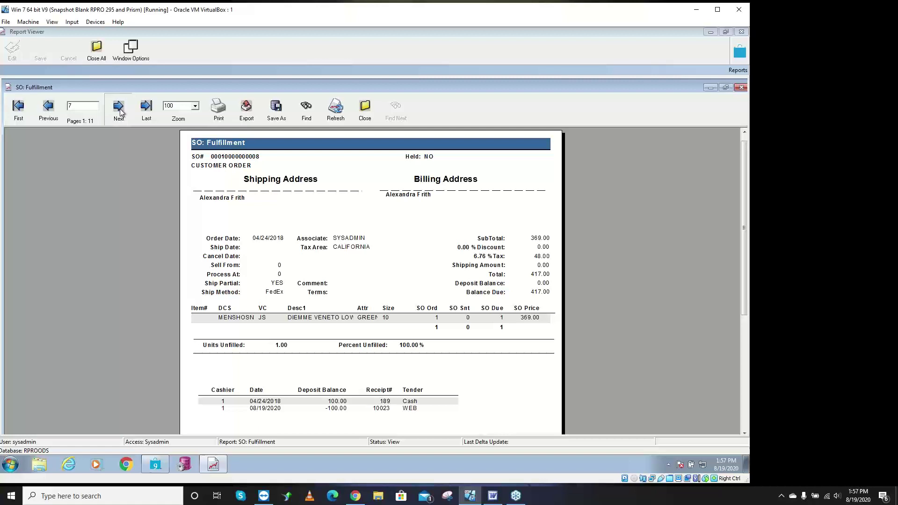
pyautogui.click(118, 107)
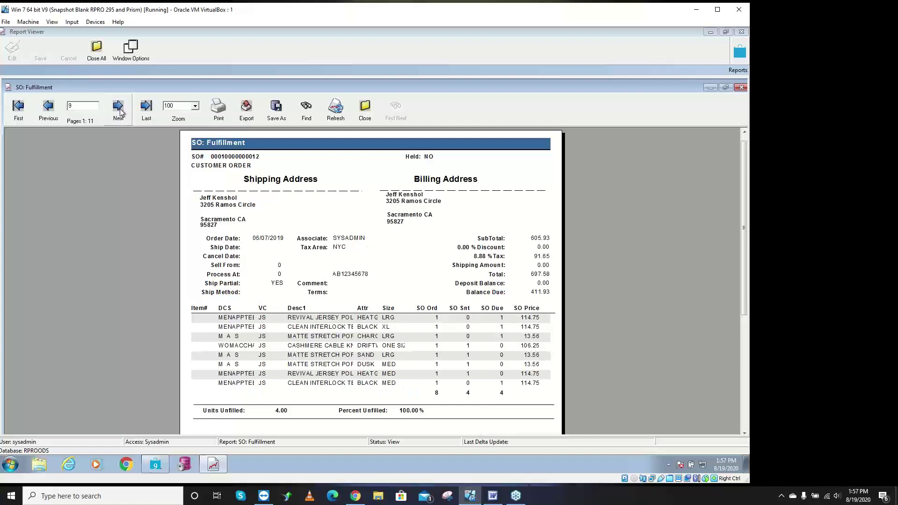
pyautogui.click(119, 107)
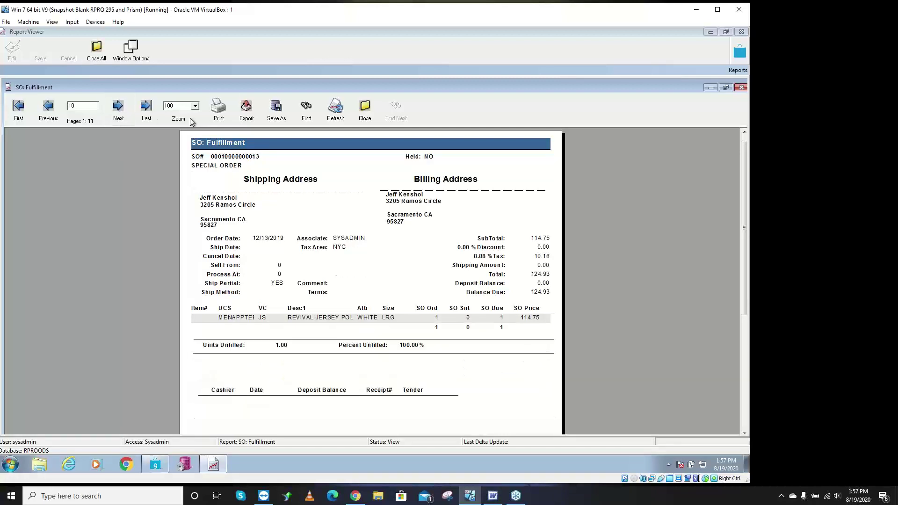
# - Close the fulfillment report with Yes and bring the Word Sales Orders outline forward
pyautogui.click(365, 109)
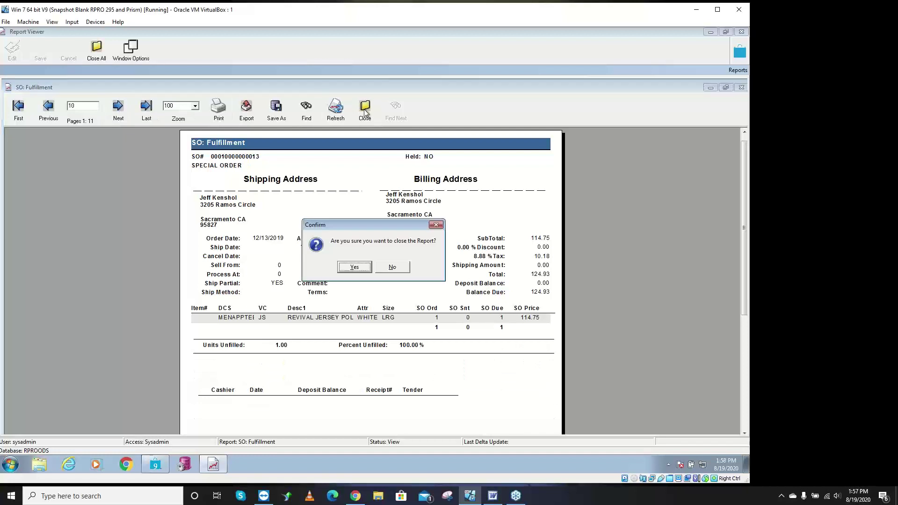
pyautogui.click(355, 267)
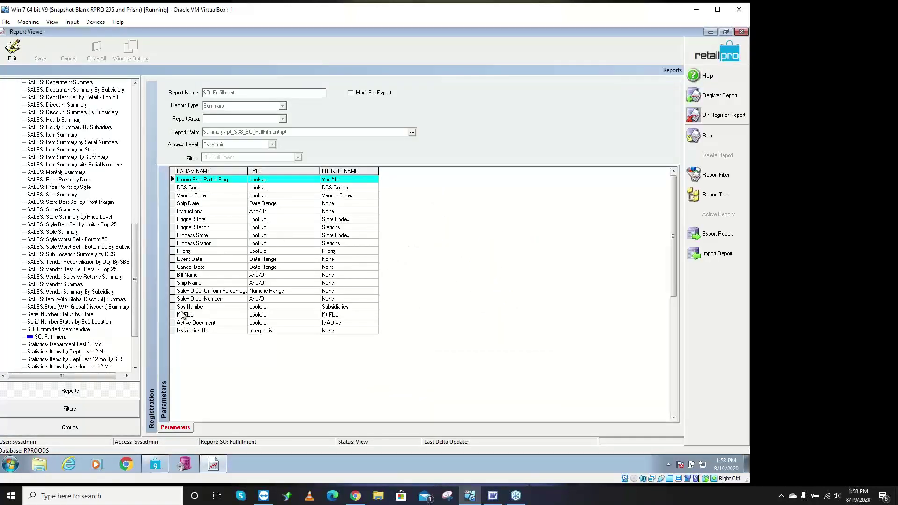
pyautogui.scroll(-2, 137, 330)
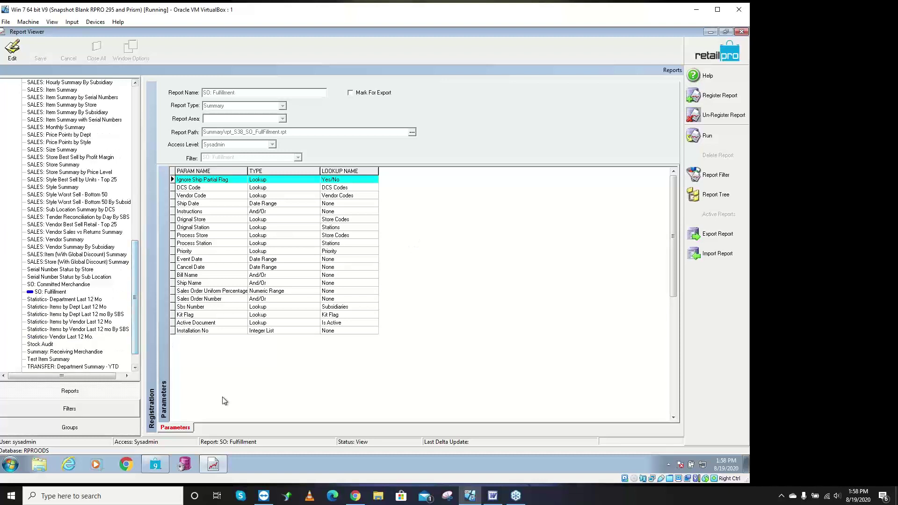
pyautogui.click(493, 497)
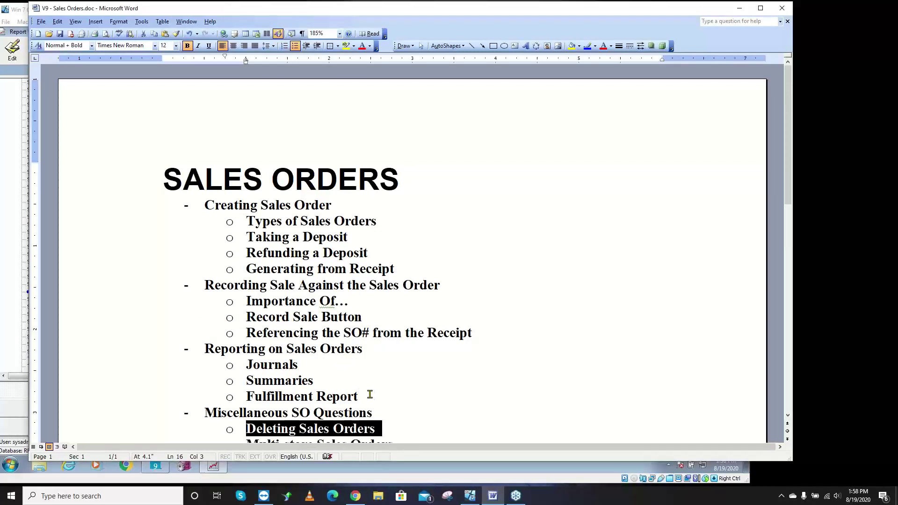
# - Scroll down the V9 - Sales Orders.doc outline, then minimize Word
pyautogui.scroll(-2, 366, 395)
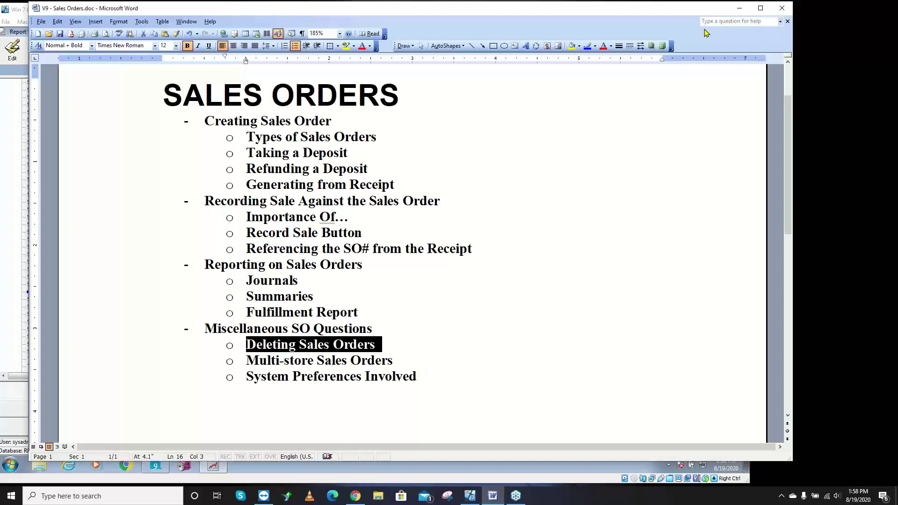
pyautogui.click(739, 8)
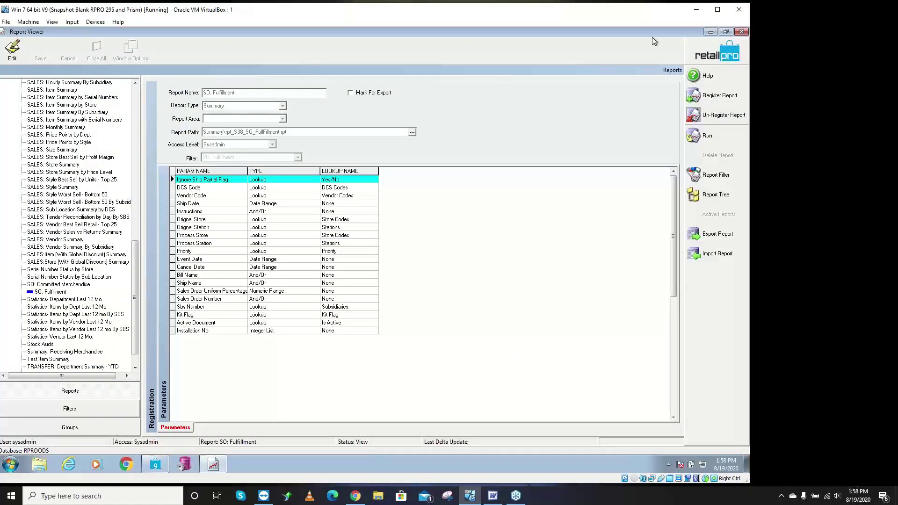
# - Start a new Customer Order in Form View for a looked-up customer, accepting its tax areas
pyautogui.click(709, 32)
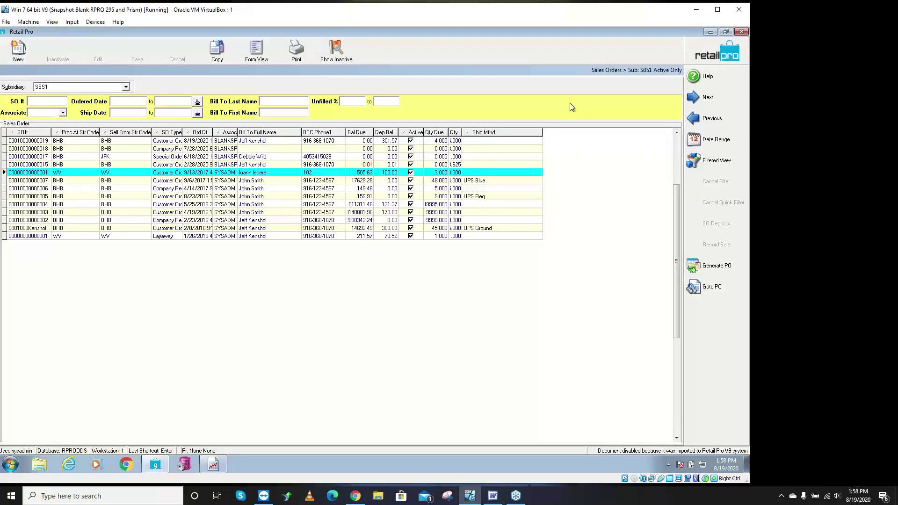
pyautogui.click(263, 59)
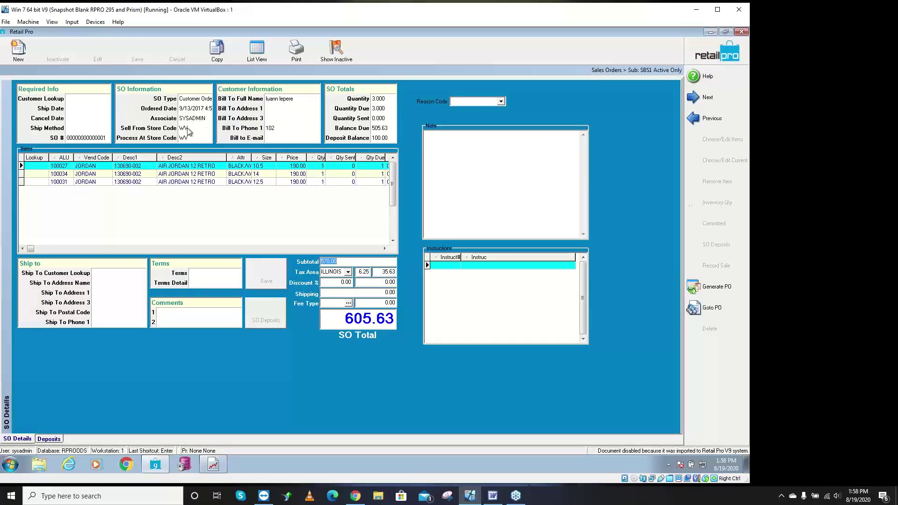
pyautogui.click(23, 55)
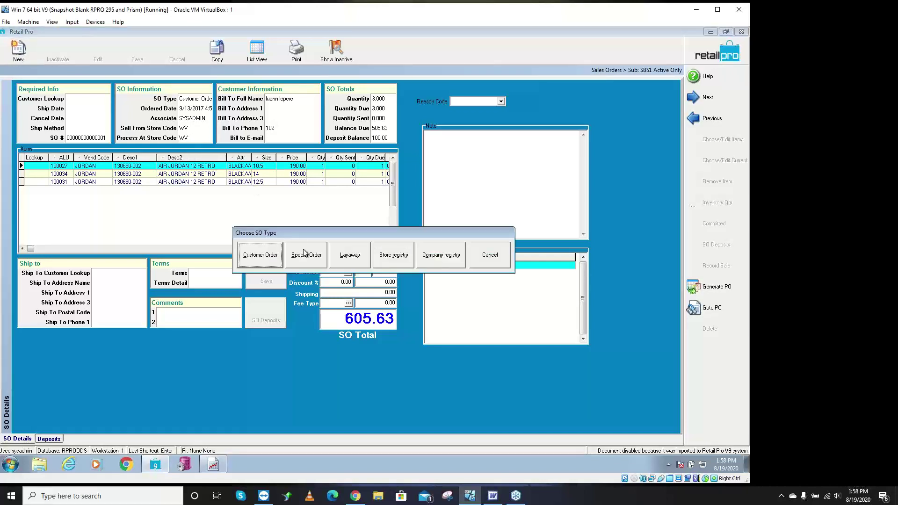
pyautogui.click(249, 256)
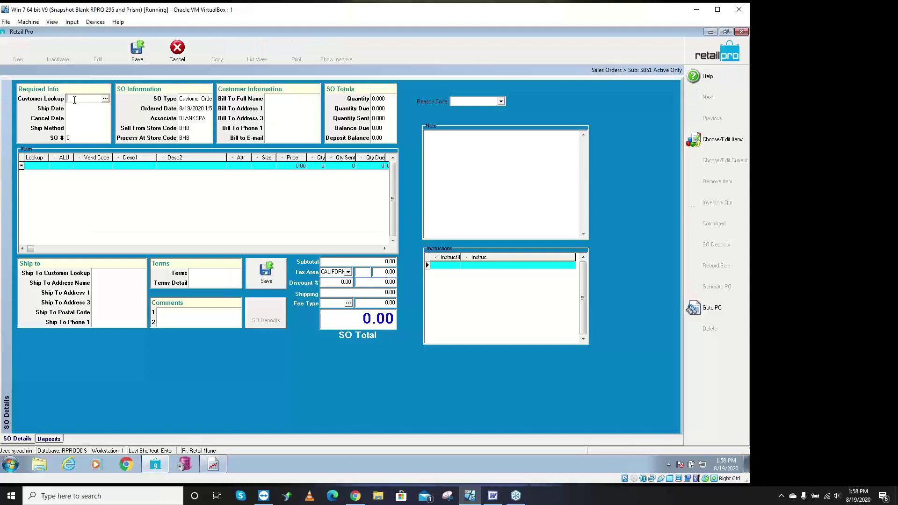
pyautogui.write('kershol')
pyautogui.press('Return')
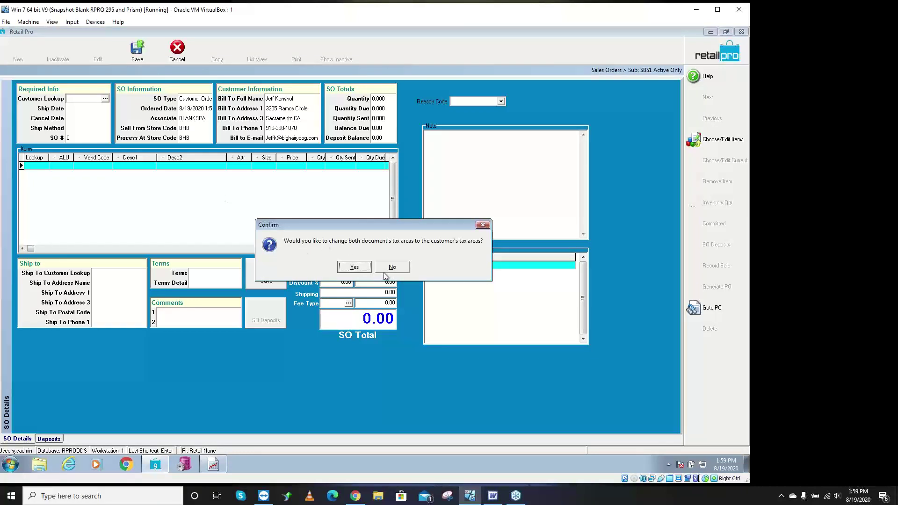
pyautogui.press('Return')
# - Add item 140407 (JS MATTE STRETCH) and check the sell-from and process-at store codes
pyautogui.click(40, 168)
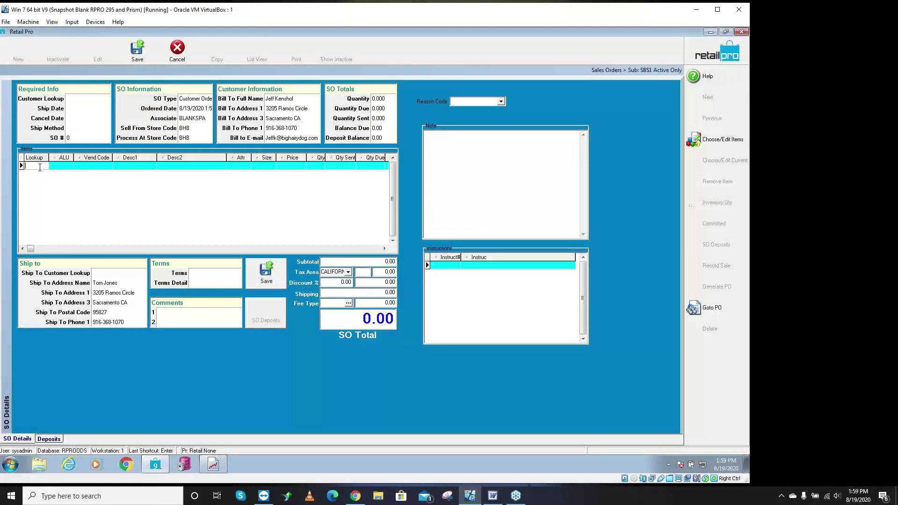
pyautogui.write('140407')
pyautogui.press('Return')
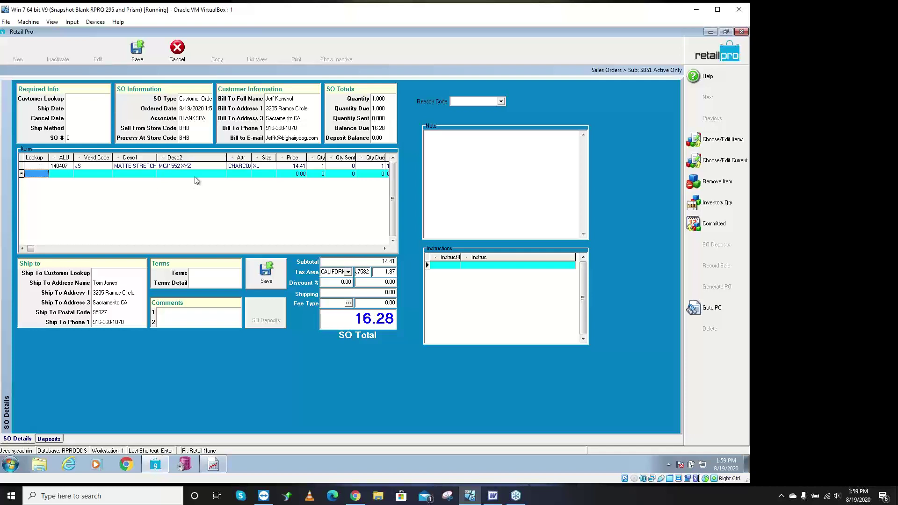
pyautogui.hotkey('shift', 'Tab')
pyautogui.click(193, 131)
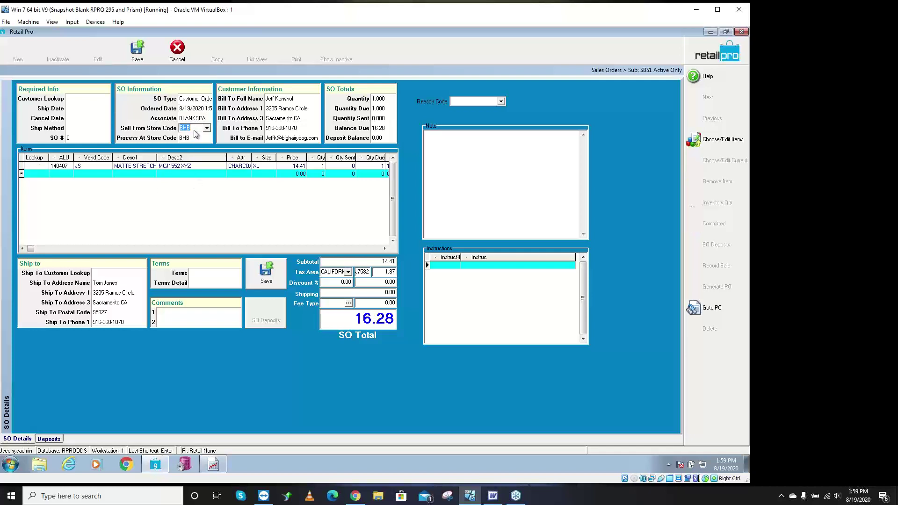
pyautogui.click(196, 138)
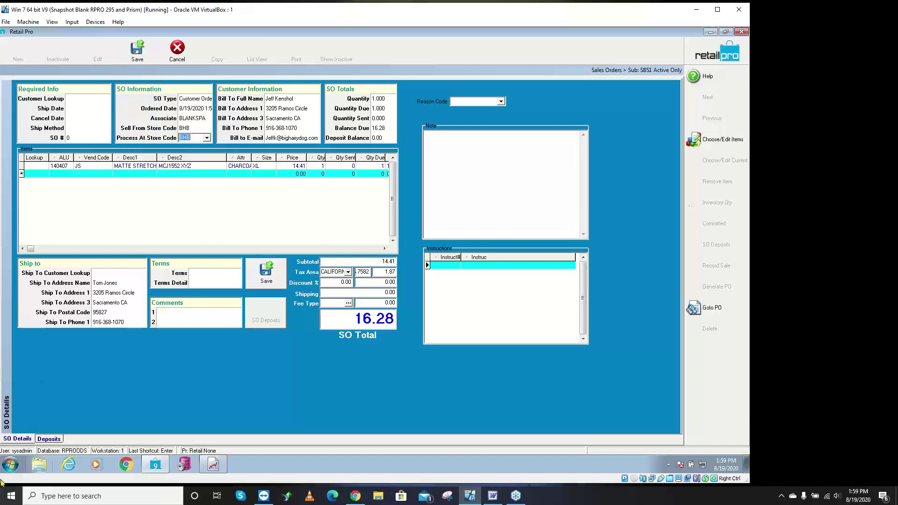
# - Launch Paint from the Start menu and enlarge the canvas to fill the window
pyautogui.click(11, 464)
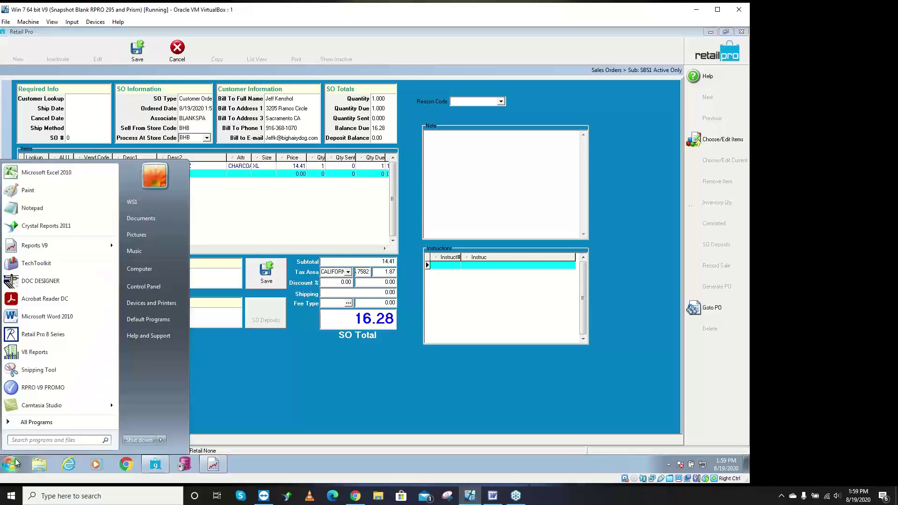
pyautogui.write('paint')
pyautogui.press('Return')
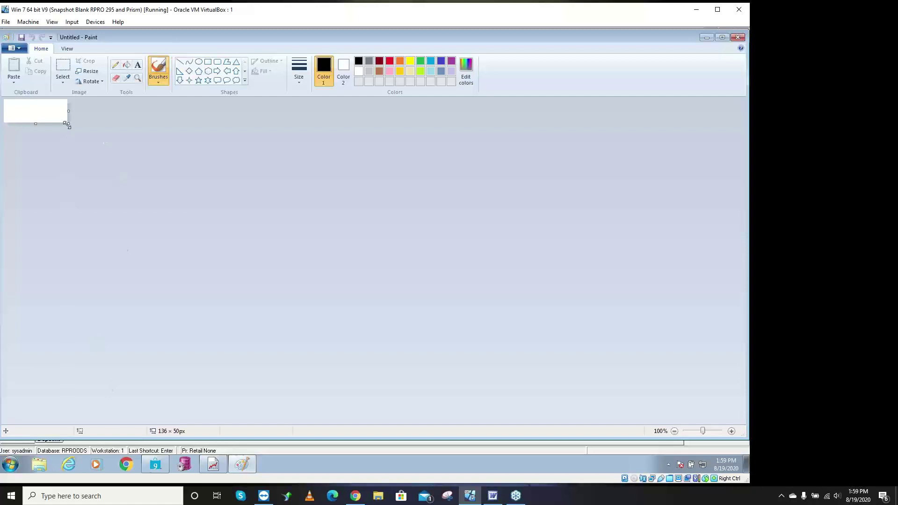
pyautogui.moveTo(68, 124); pyautogui.dragTo(736, 429)
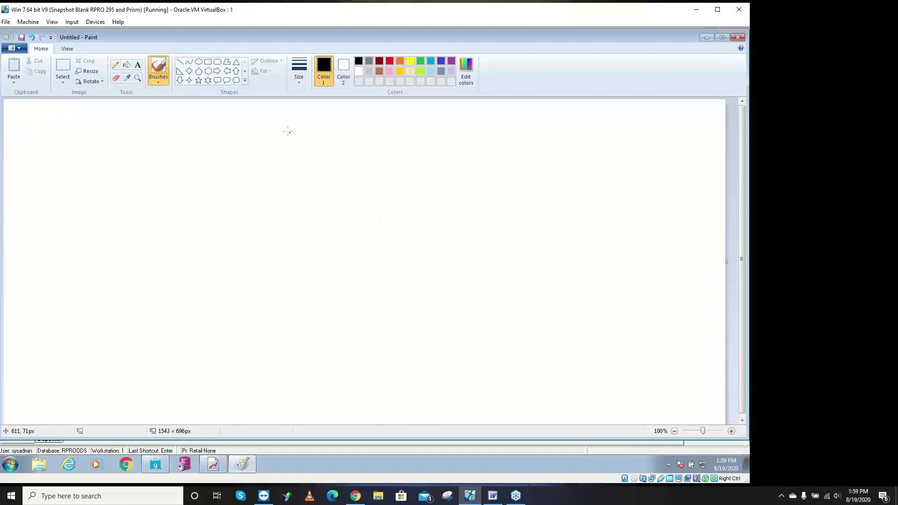
# - Draw three circles labelled M, 1 and 2
pyautogui.moveTo(286, 130)
pyautogui.mouseDown()
pyautogui.moveTo(231, 146)
pyautogui.moveTo(297, 174)
pyautogui.moveTo(289, 131)
pyautogui.moveTo(280, 134)
pyautogui.mouseUp()
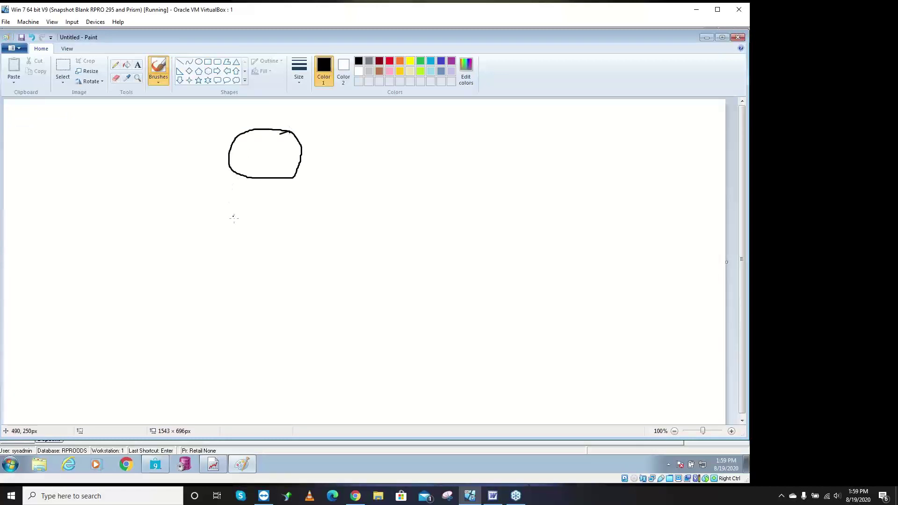
pyautogui.moveTo(237, 219)
pyautogui.mouseDown()
pyautogui.moveTo(220, 222)
pyautogui.moveTo(256, 264)
pyautogui.moveTo(217, 216)
pyautogui.moveTo(204, 220)
pyautogui.mouseUp()
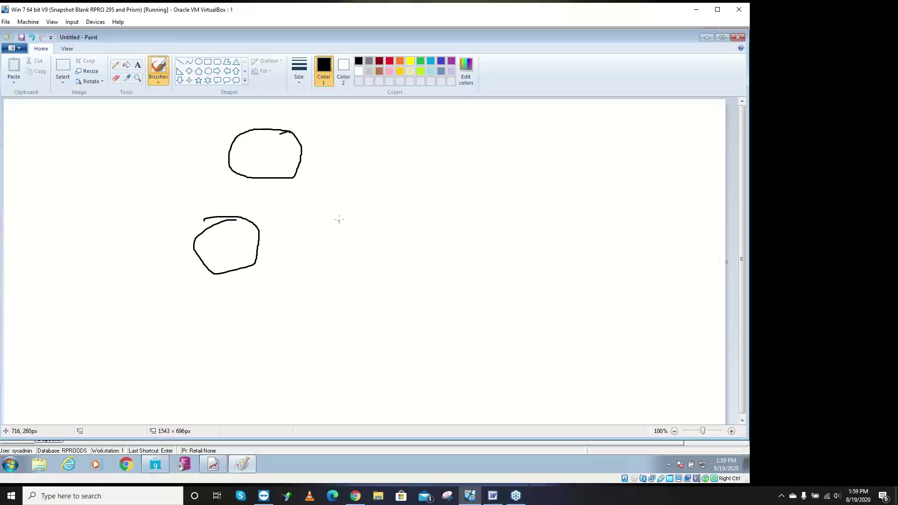
pyautogui.moveTo(341, 217)
pyautogui.mouseDown()
pyautogui.moveTo(317, 237)
pyautogui.moveTo(364, 238)
pyautogui.moveTo(323, 224)
pyautogui.mouseUp()
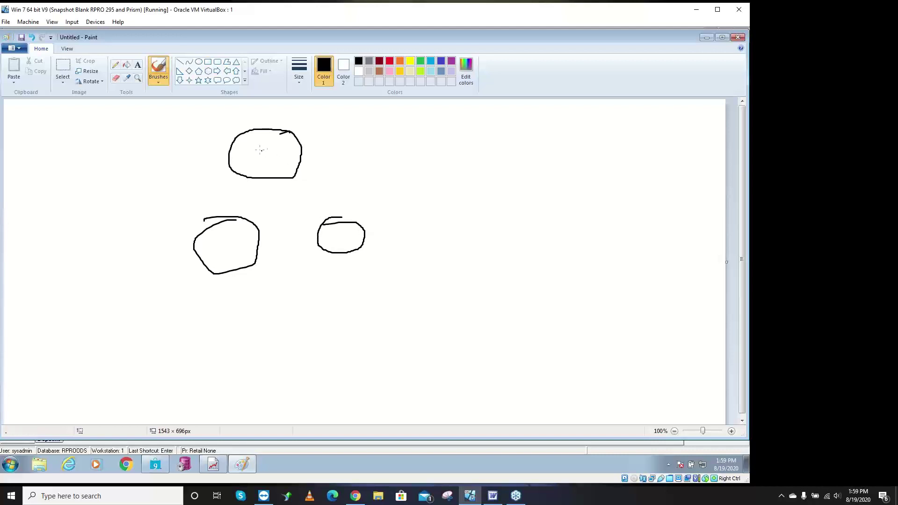
pyautogui.moveTo(253, 147)
pyautogui.mouseDown()
pyautogui.moveTo(266, 135)
pyautogui.moveTo(272, 150)
pyautogui.mouseUp()
pyautogui.moveTo(221, 227); pyautogui.dragTo(224, 249)
pyautogui.moveTo(332, 234); pyautogui.dragTo(354, 240)
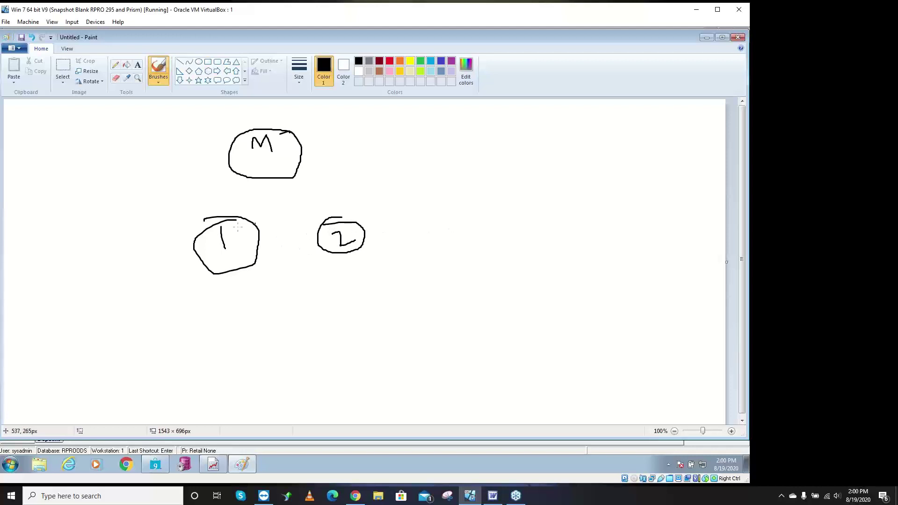
# - Add a P=7 box and connecting lines linking the box, M, 1 and 2
pyautogui.moveTo(207, 232); pyautogui.dragTo(193, 199)
pyautogui.moveTo(190, 167)
pyautogui.mouseDown()
pyautogui.moveTo(131, 167)
pyautogui.moveTo(148, 218)
pyautogui.moveTo(189, 183)
pyautogui.moveTo(188, 166)
pyautogui.mouseUp()
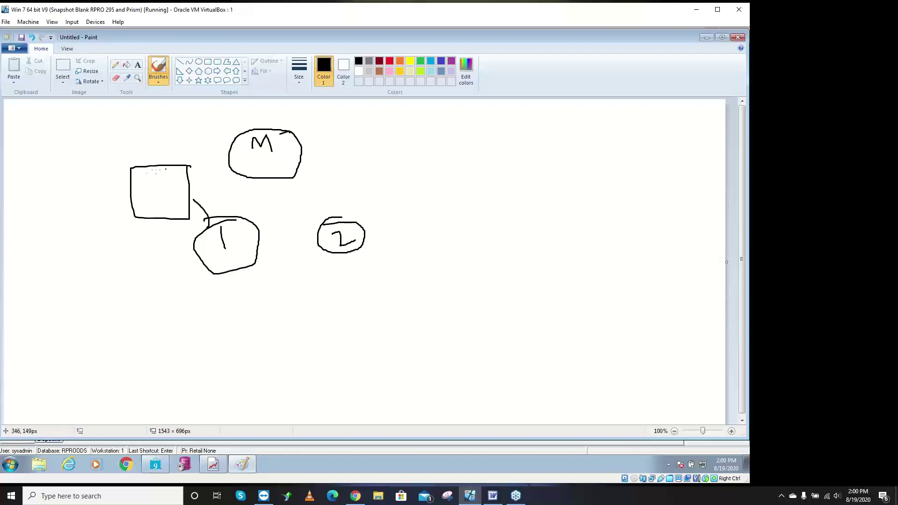
pyautogui.moveTo(139, 194)
pyautogui.mouseDown()
pyautogui.moveTo(139, 201)
pyautogui.moveTo(139, 189)
pyautogui.moveTo(159, 196)
pyautogui.moveTo(165, 187)
pyautogui.moveTo(167, 202)
pyautogui.mouseUp()
pyautogui.moveTo(186, 162)
pyautogui.mouseDown()
pyautogui.moveTo(235, 140)
pyautogui.moveTo(234, 152)
pyautogui.mouseUp()
pyautogui.moveTo(286, 168); pyautogui.dragTo(311, 205)
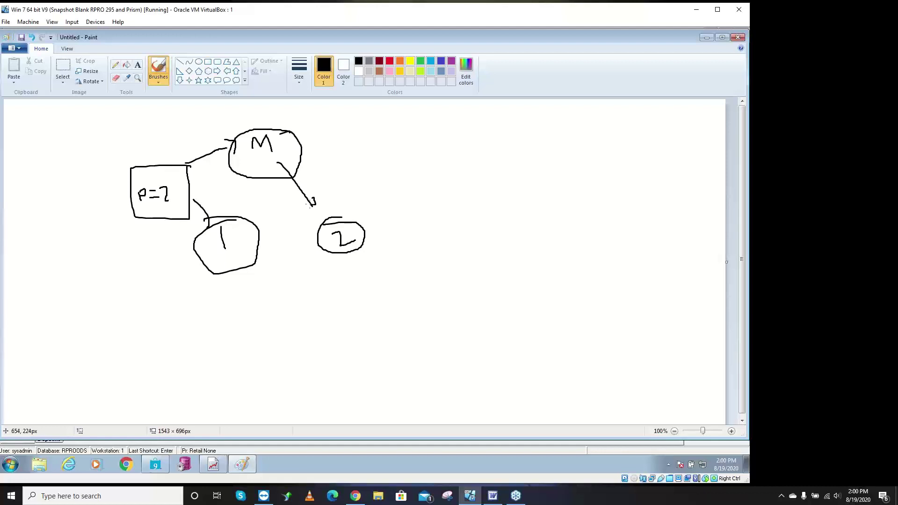
# - Set Process At and Sell From store codes to JFK, giving NYC tax 8.875 and total 16.59
pyautogui.click(707, 38)
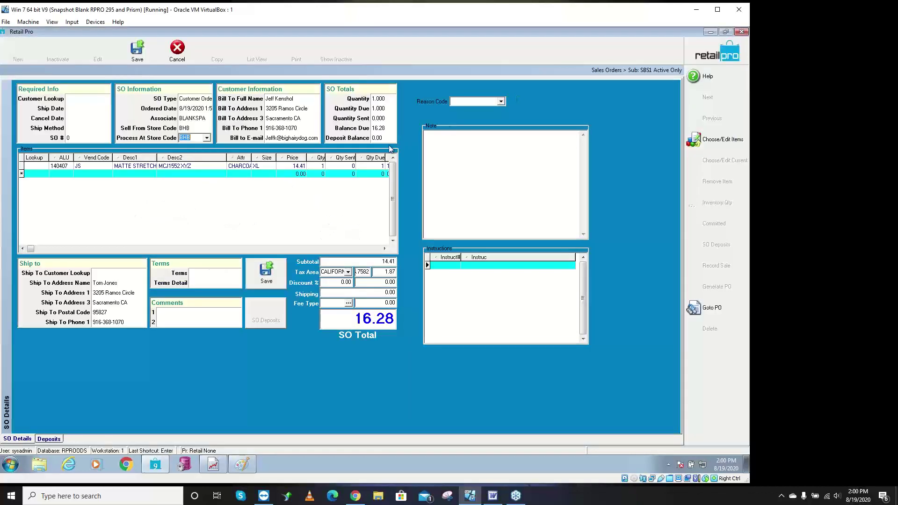
pyautogui.click(207, 137)
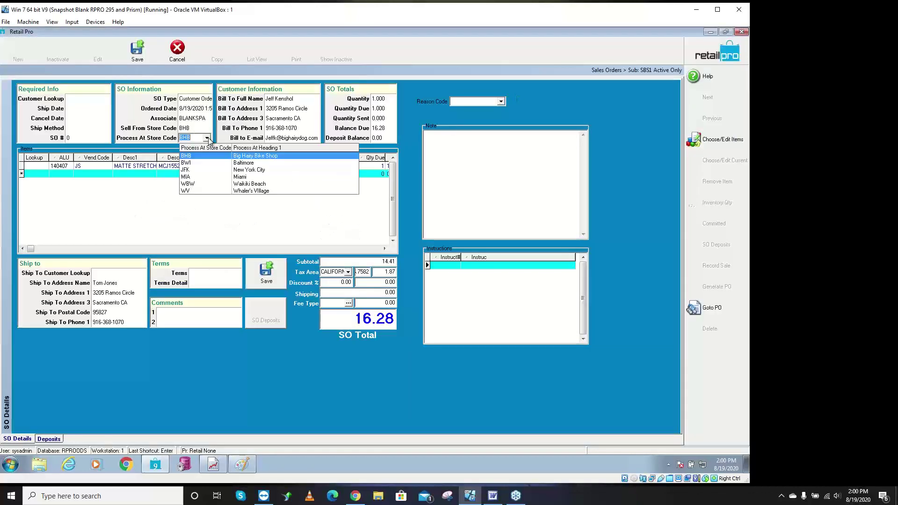
pyautogui.click(202, 170)
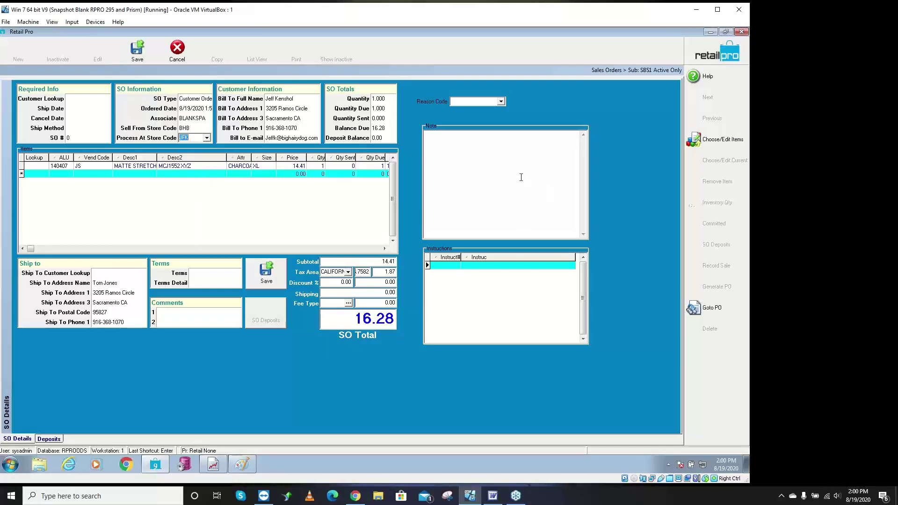
pyautogui.click(204, 130)
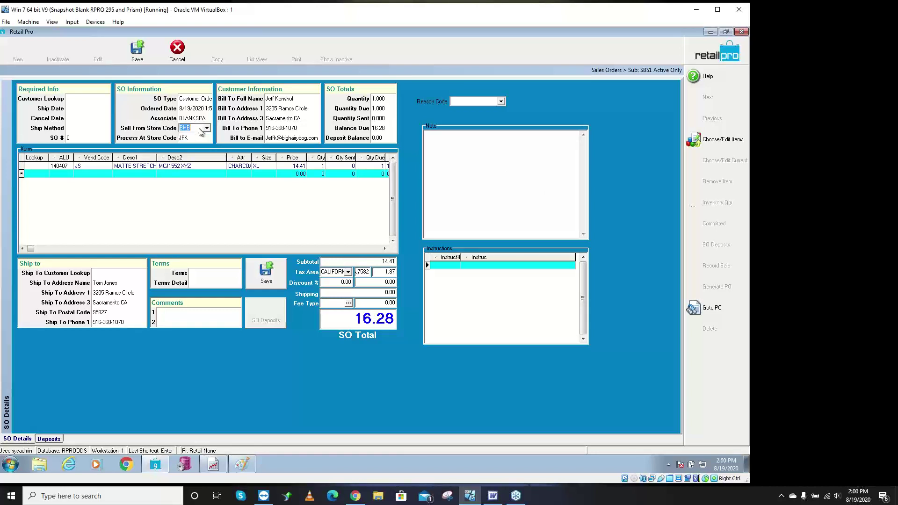
pyautogui.click(206, 129)
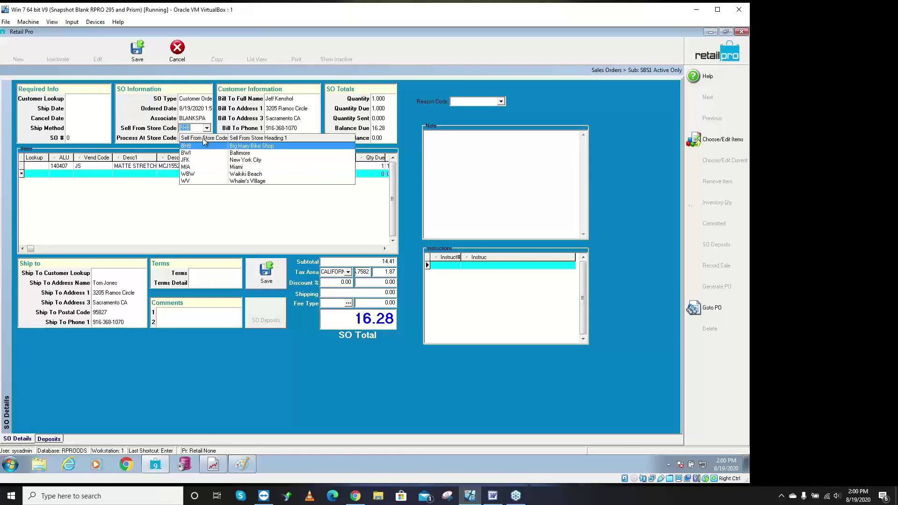
pyautogui.click(188, 161)
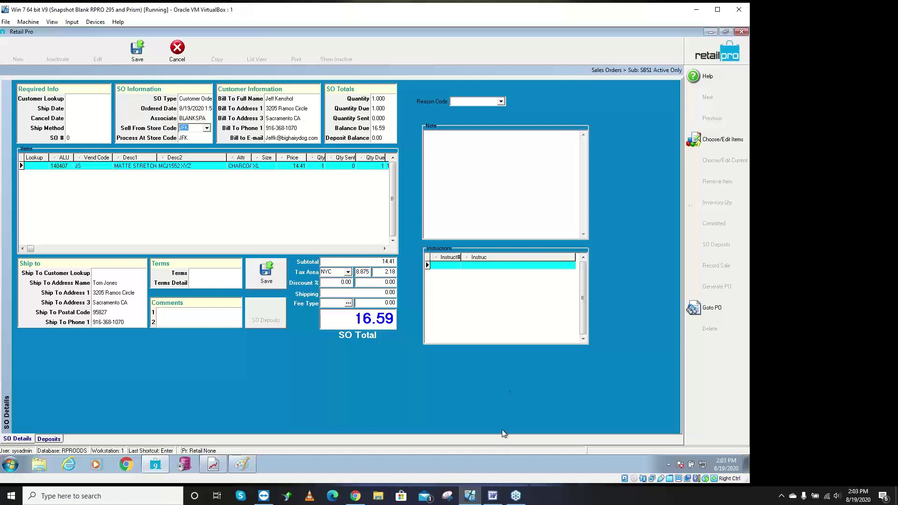
# - Cancel and discard the sales order edits, then switch back to the Sales Orders outline in Word
pyautogui.click(177, 47)
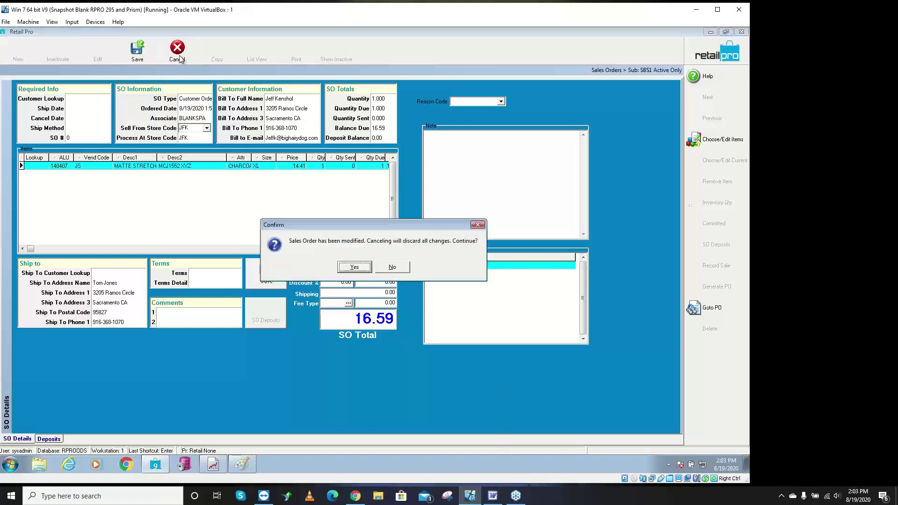
pyautogui.click(363, 265)
pyautogui.click(493, 496)
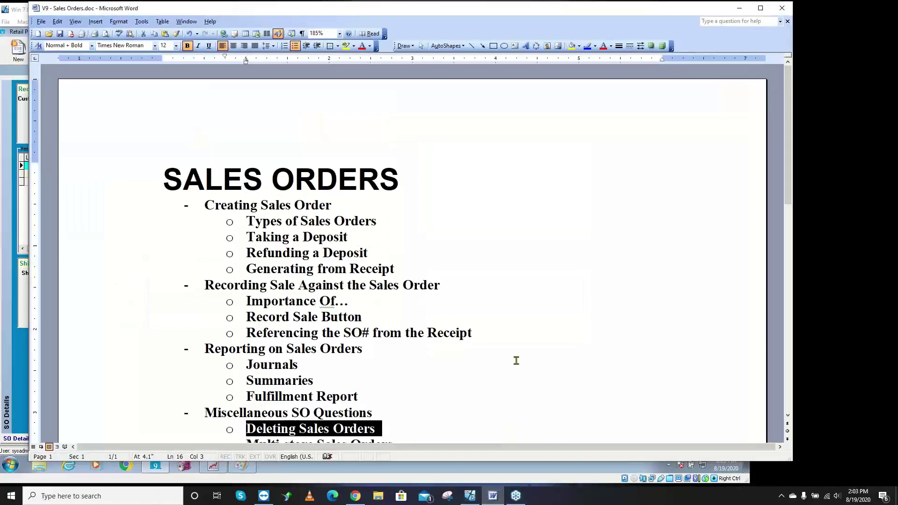
# - Scroll to the top of the Sales Orders outline, minimize Word, and close the Sales Order screen
pyautogui.scroll(2, 514, 330)
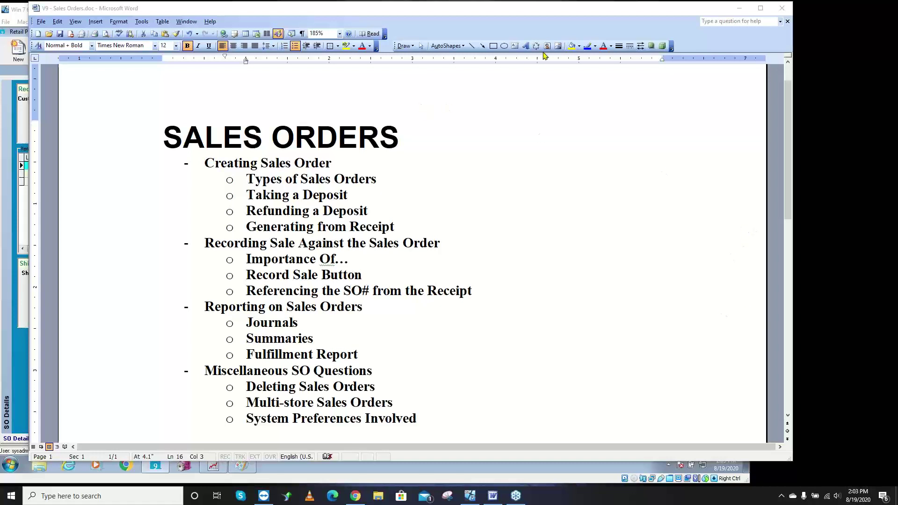
pyautogui.click(739, 8)
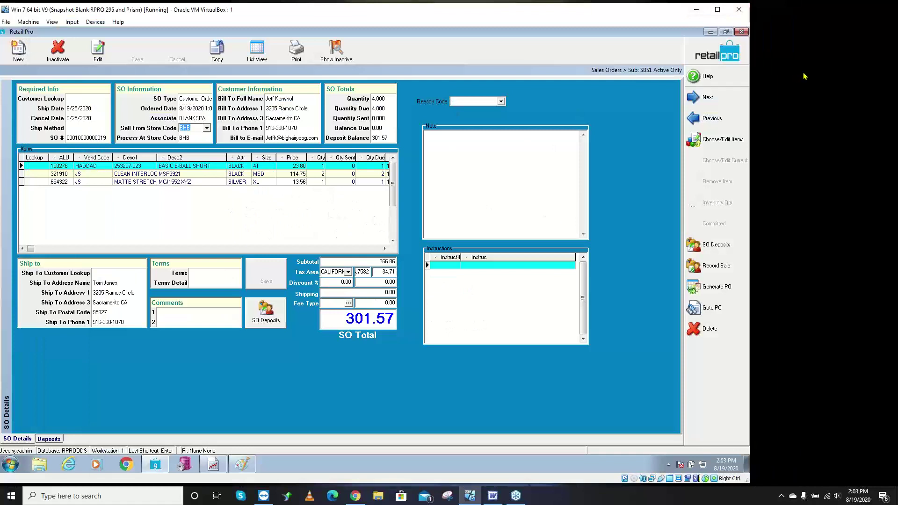
pyautogui.click(724, 55)
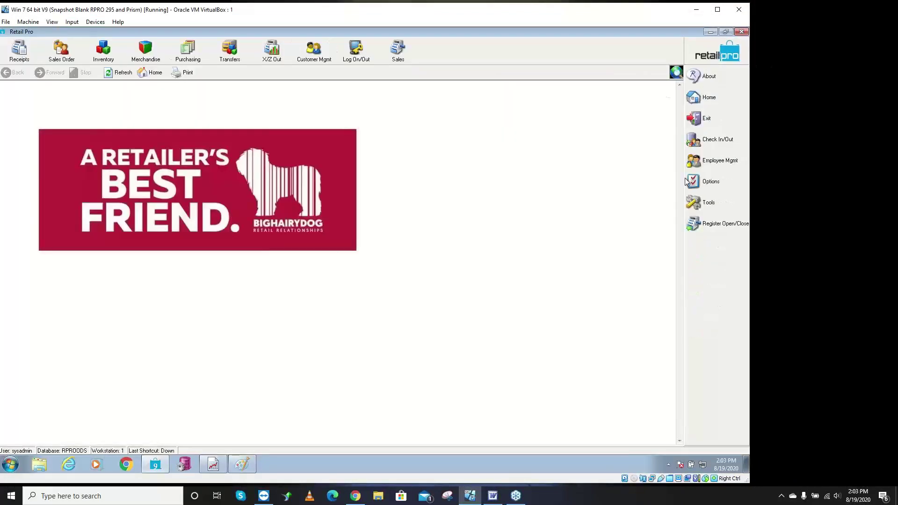
# - Launch Document Designer from the Tools menu and log on with the user credentials
pyautogui.click(709, 204)
pyautogui.click(637, 200)
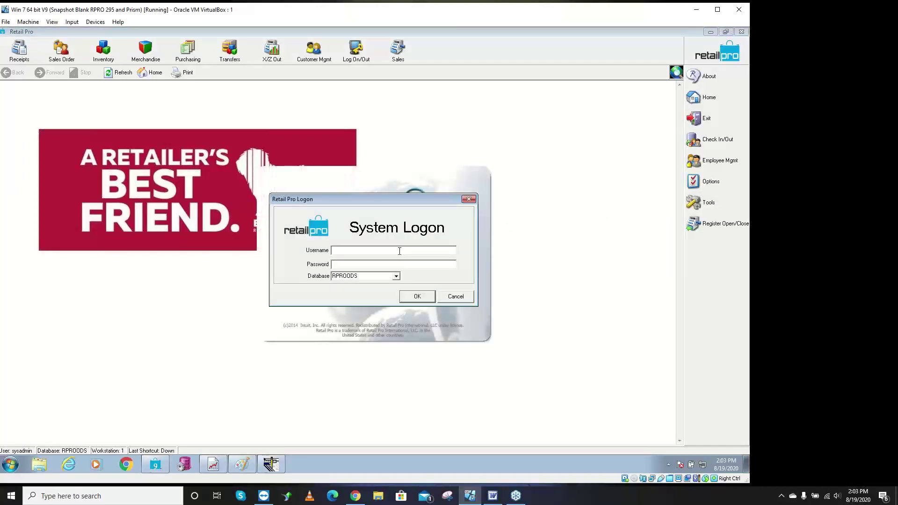
pyautogui.write('sysadminsysadmin')
pyautogui.press('Return')
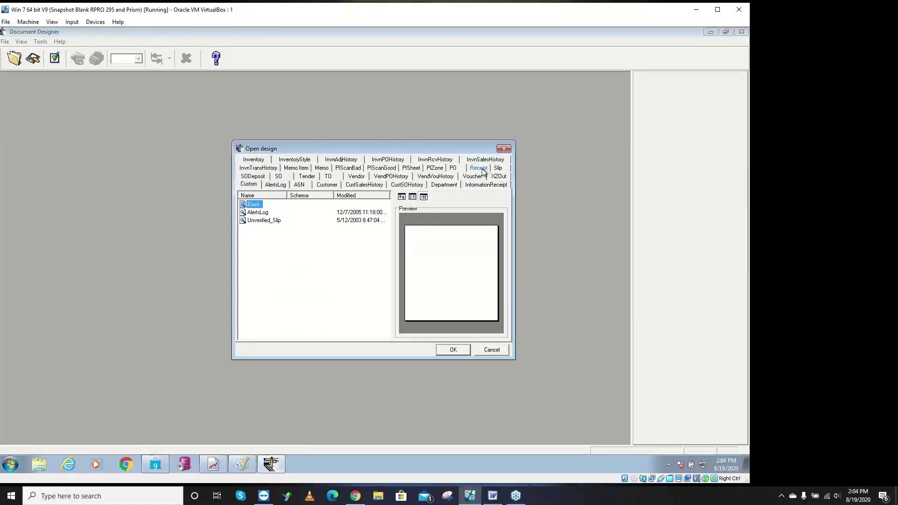
# - On the Receipt tab of the Open design dialog, open the 'SO dep with items' design
pyautogui.click(479, 168)
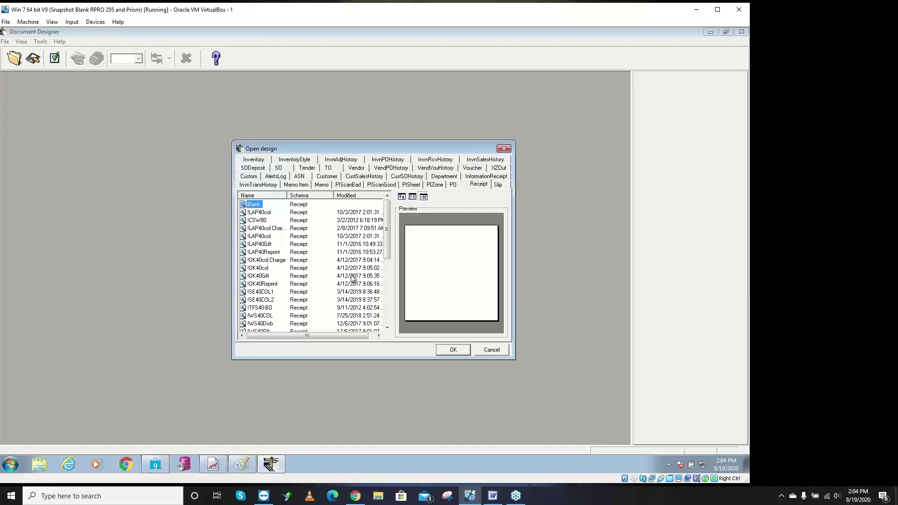
pyautogui.scroll(-2, 339, 313)
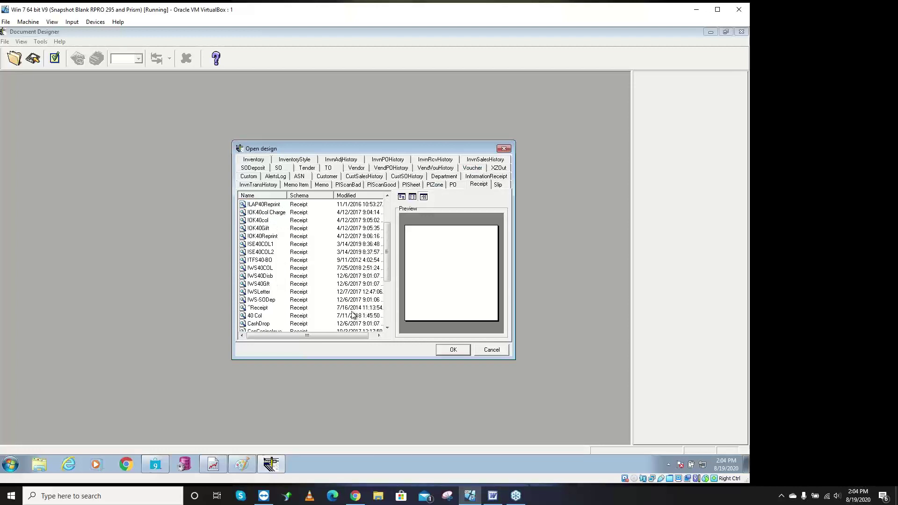
pyautogui.click(265, 300)
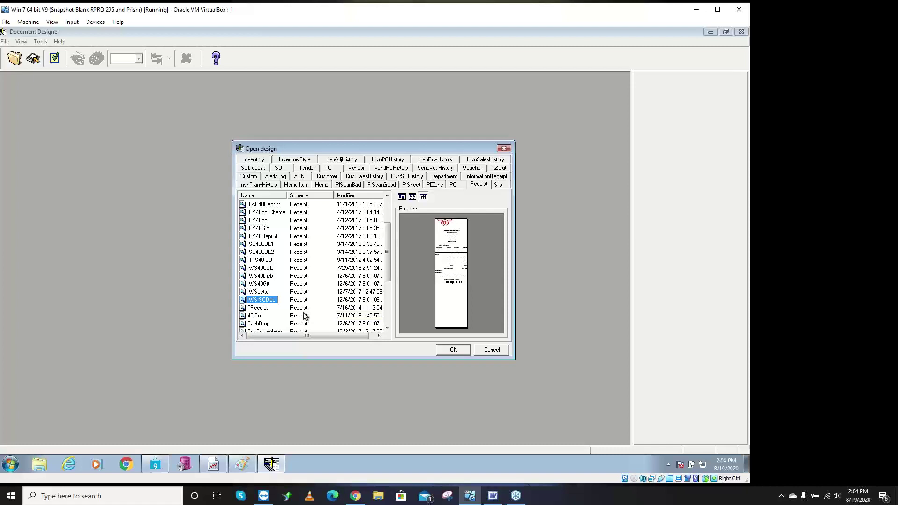
pyautogui.scroll(-4, 305, 316)
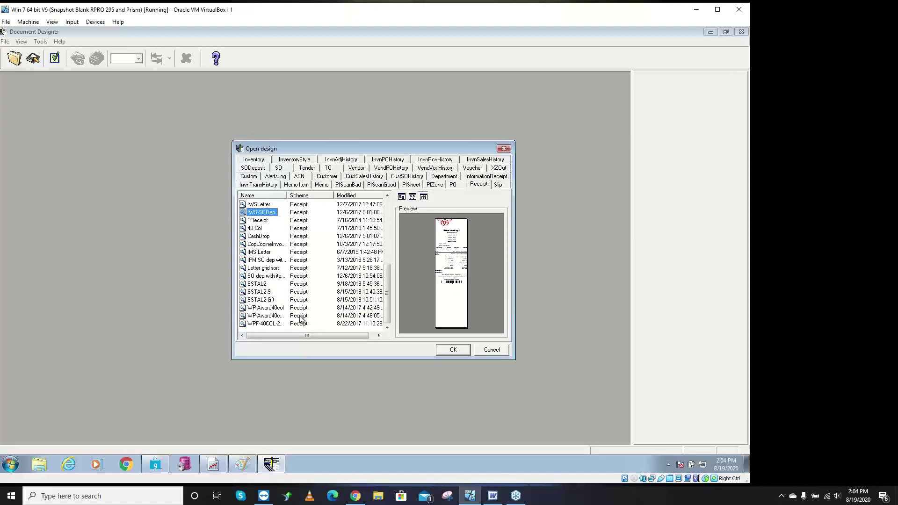
pyautogui.click(275, 277)
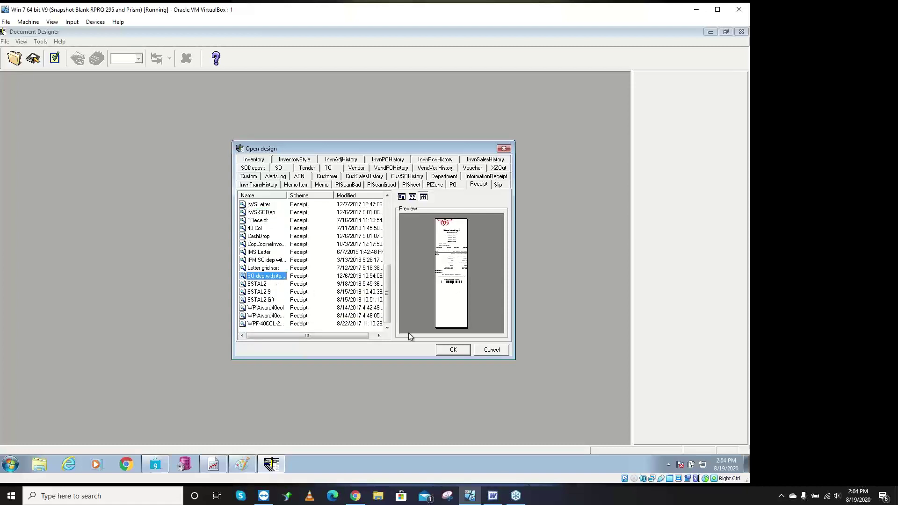
pyautogui.click(453, 350)
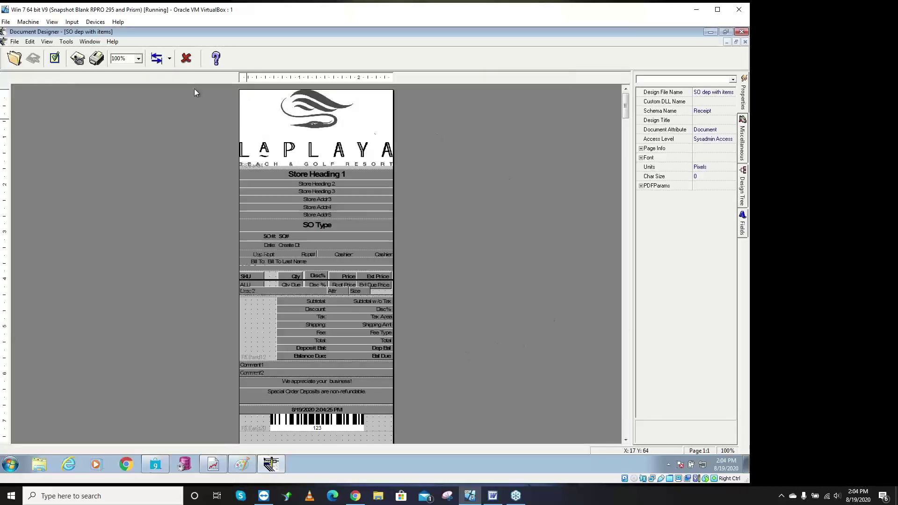
# - Zoom the receipt design to 200% and select the backordered-items detail band below the item headings
pyautogui.click(138, 59)
pyautogui.click(136, 95)
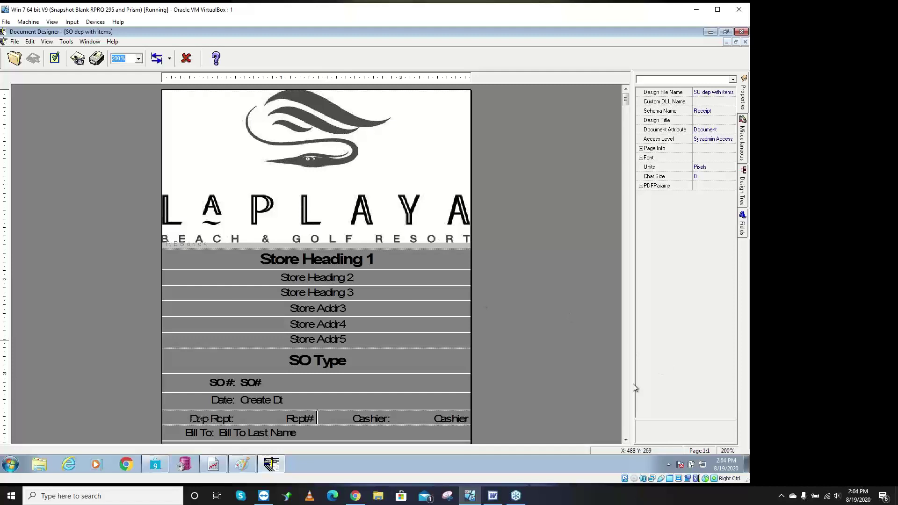
pyautogui.scroll(-1, 628, 392)
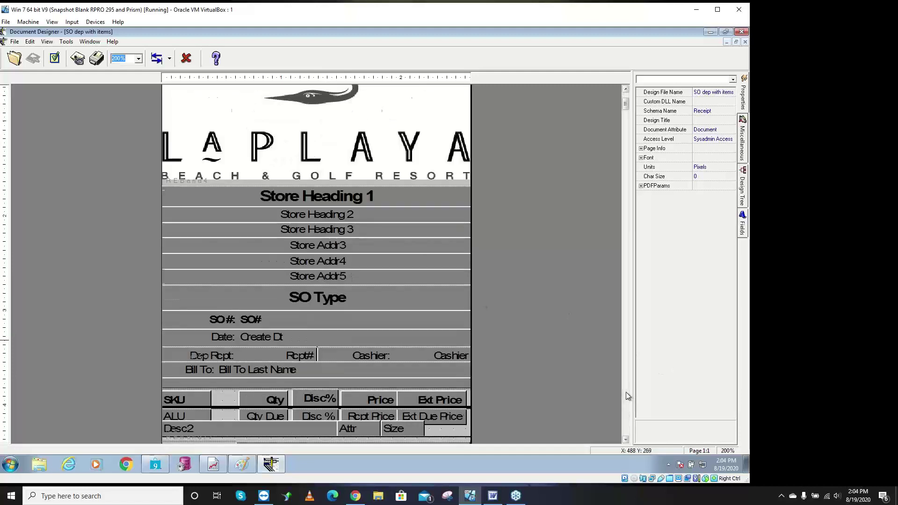
pyautogui.scroll(-1, 625, 392)
pyautogui.click(213, 350)
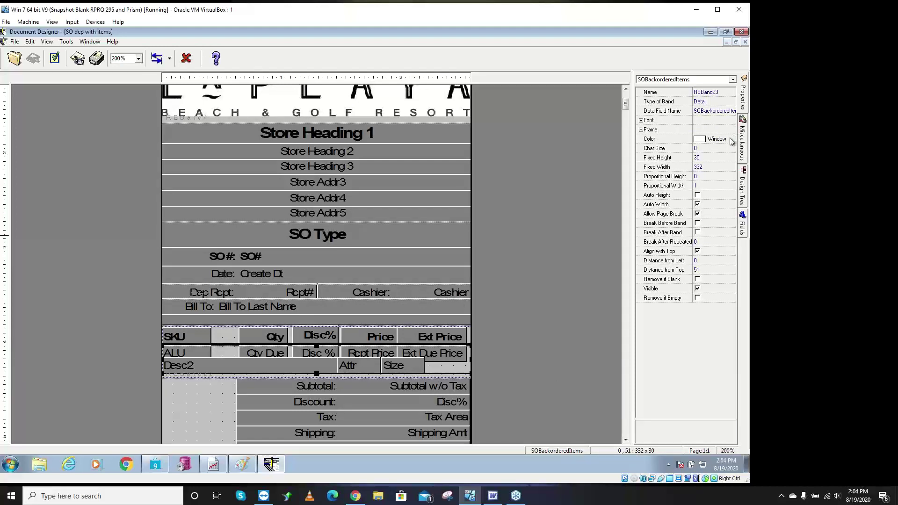
# - Widen the Properties panel and open the Fields list for the band's Data Field Name
pyautogui.click(722, 112)
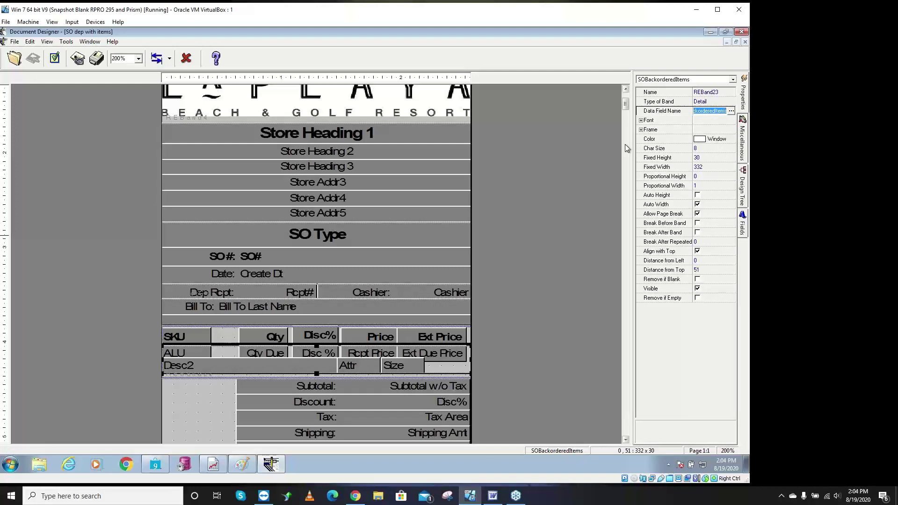
pyautogui.moveTo(631, 145); pyautogui.dragTo(592, 143)
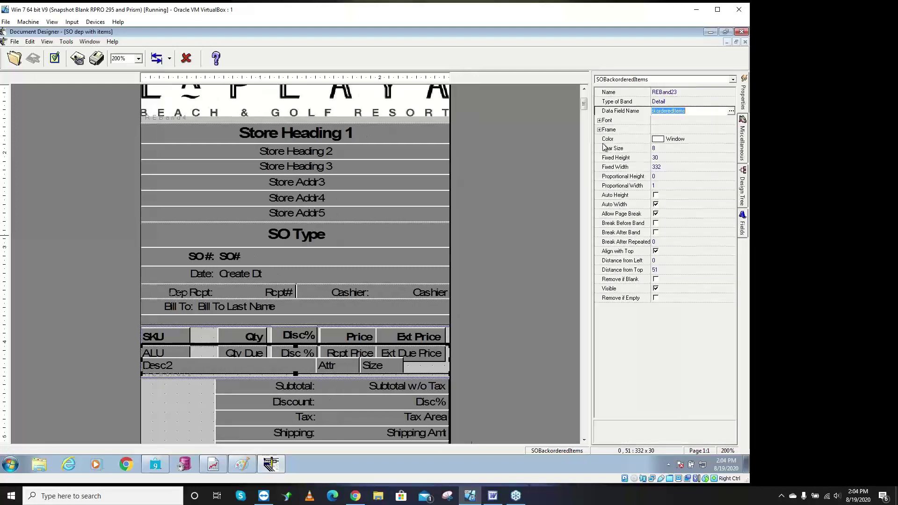
pyautogui.click(691, 112)
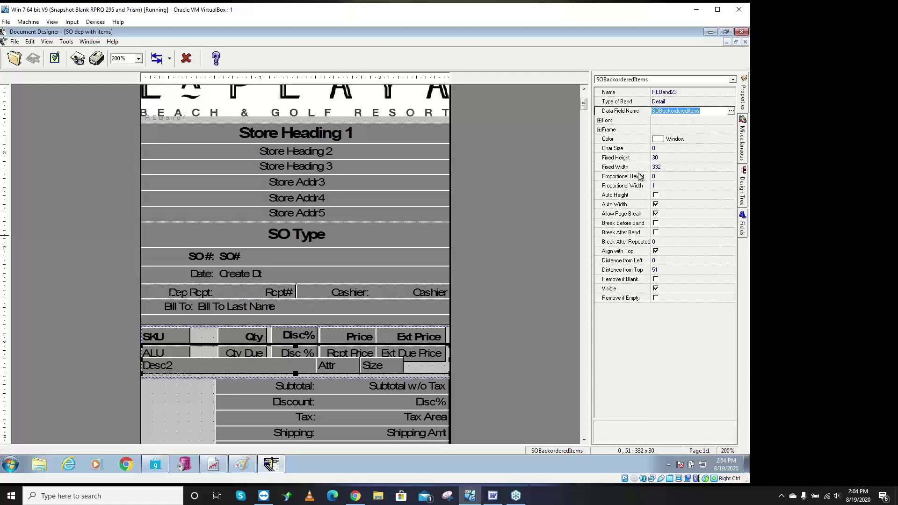
pyautogui.click(730, 111)
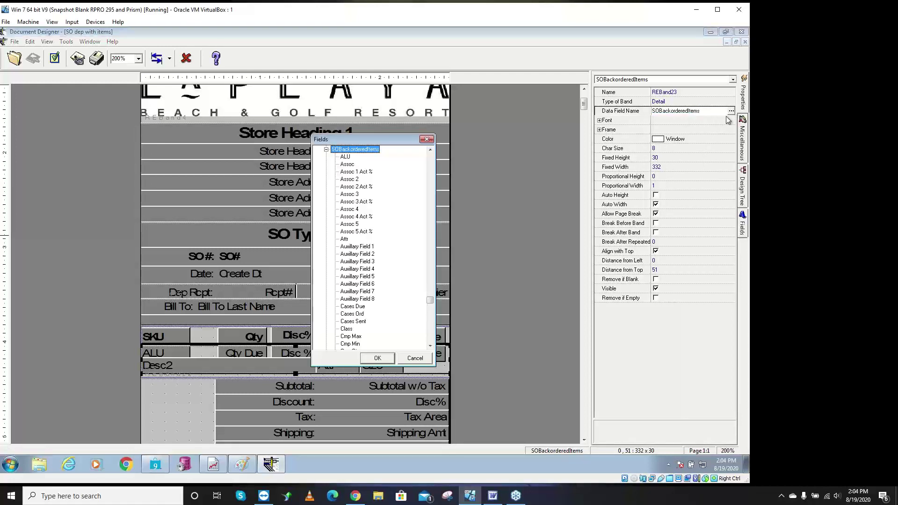
# - Collapse the SOBackorderedItems group, scroll up to the Items fields, then cancel the Fields dialog
pyautogui.click(430, 150)
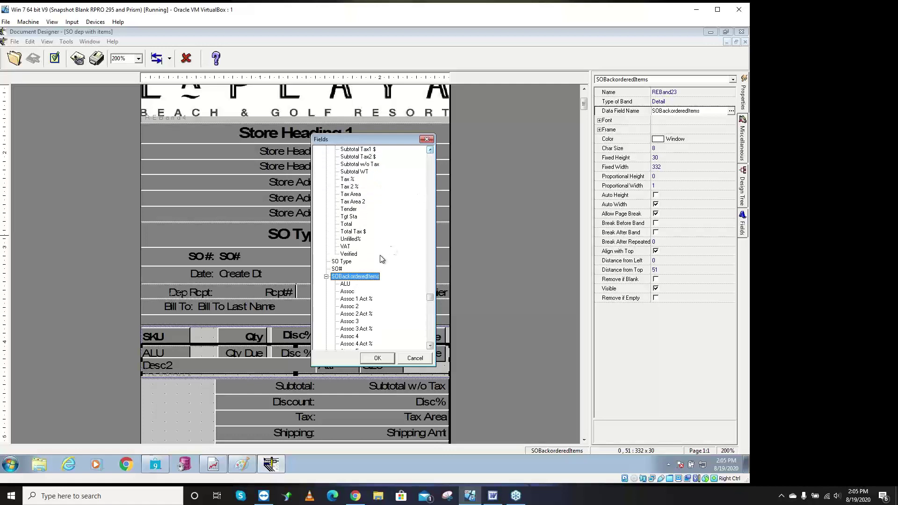
pyautogui.click(326, 277)
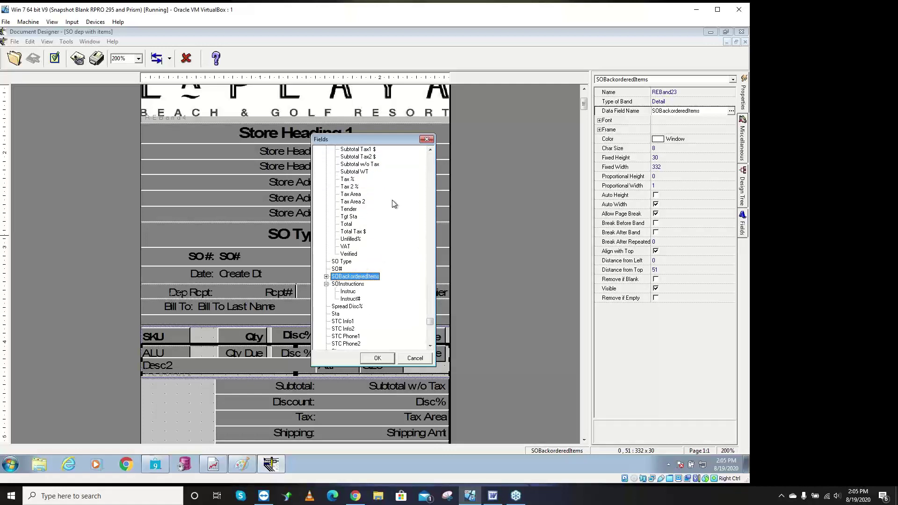
pyautogui.click(429, 171)
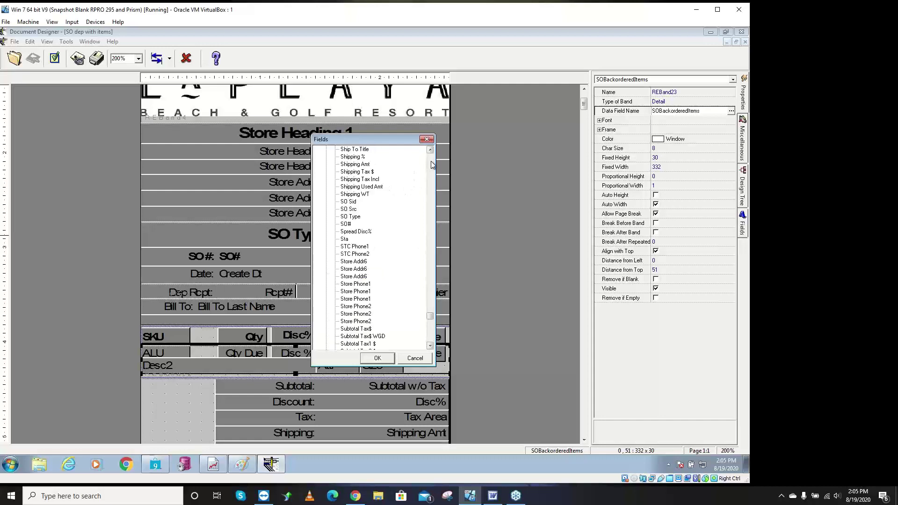
pyautogui.click(430, 169)
pyautogui.click(431, 167)
pyautogui.click(432, 165)
pyautogui.click(431, 165)
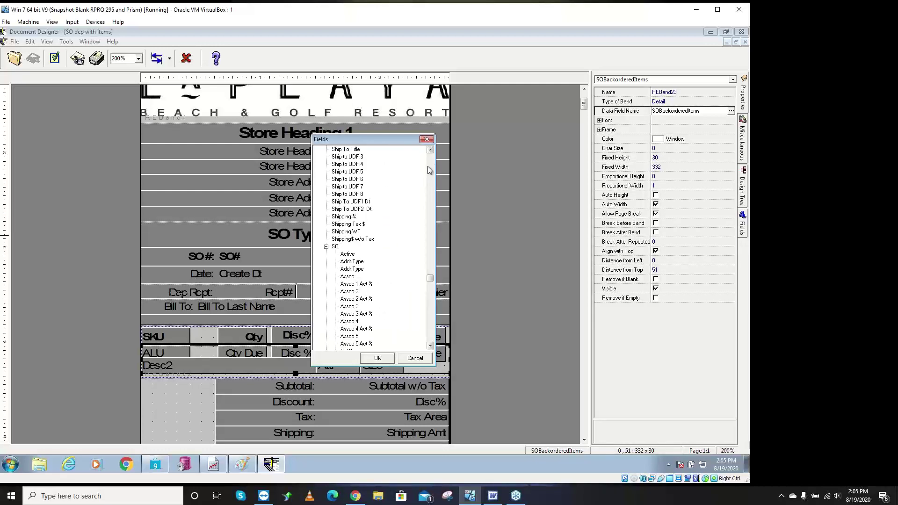
pyautogui.click(429, 174)
pyautogui.click(430, 171)
pyautogui.click(431, 169)
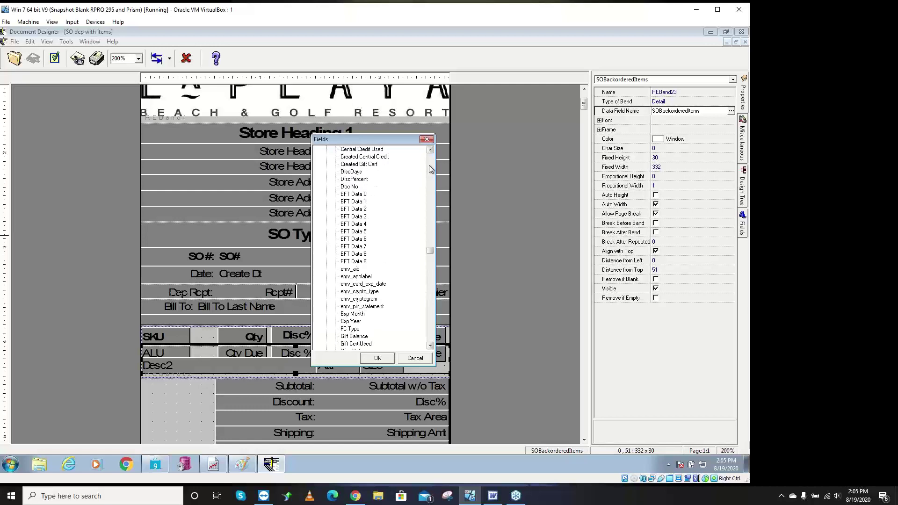
pyautogui.click(431, 169)
pyautogui.click(431, 169)
pyautogui.click(431, 169)
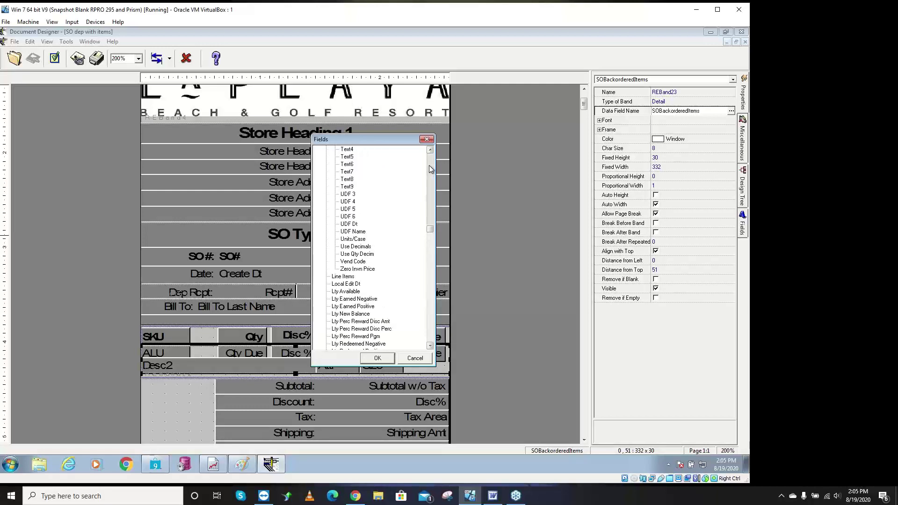
pyautogui.click(430, 169)
pyautogui.click(430, 169)
pyautogui.click(431, 169)
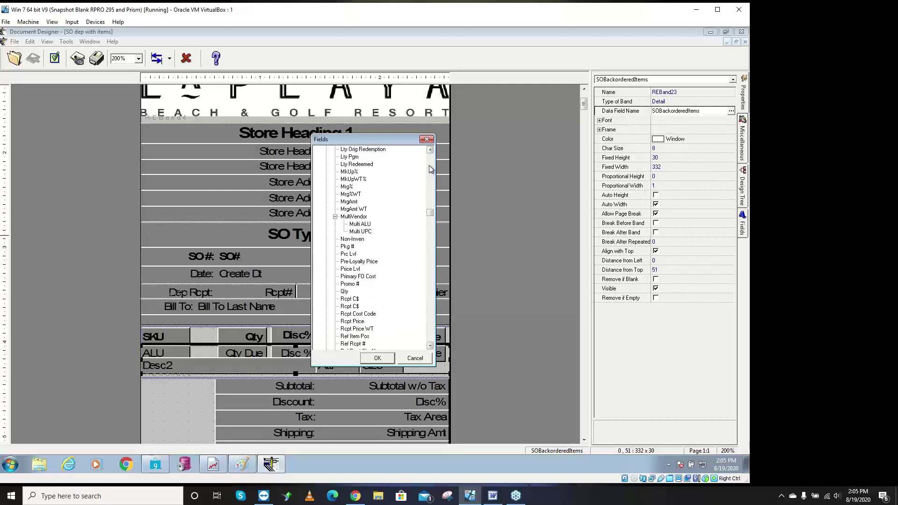
pyautogui.click(430, 169)
pyautogui.click(430, 169)
pyautogui.click(431, 169)
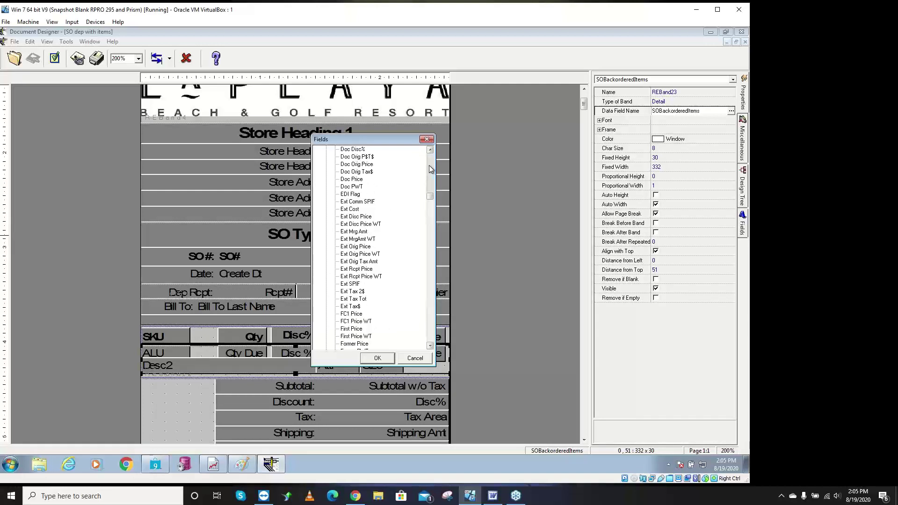
pyautogui.click(431, 169)
pyautogui.click(430, 170)
pyautogui.click(431, 169)
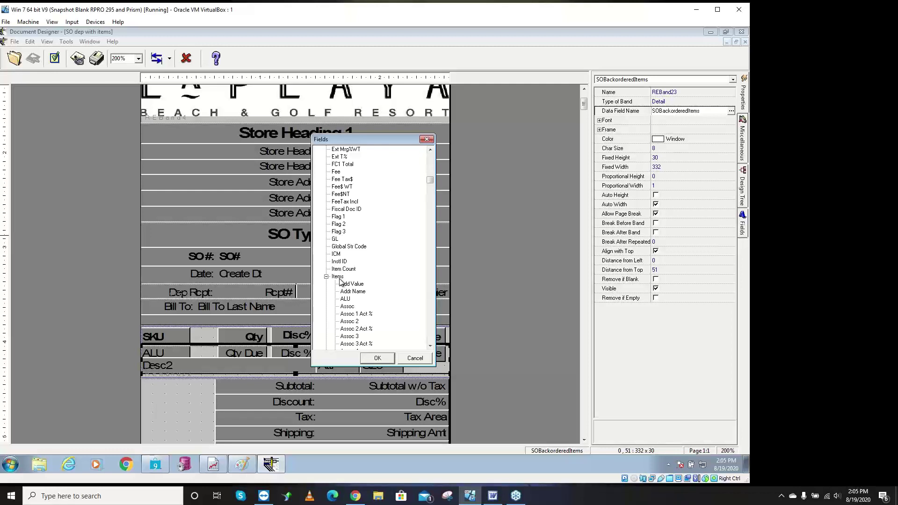
pyautogui.click(414, 358)
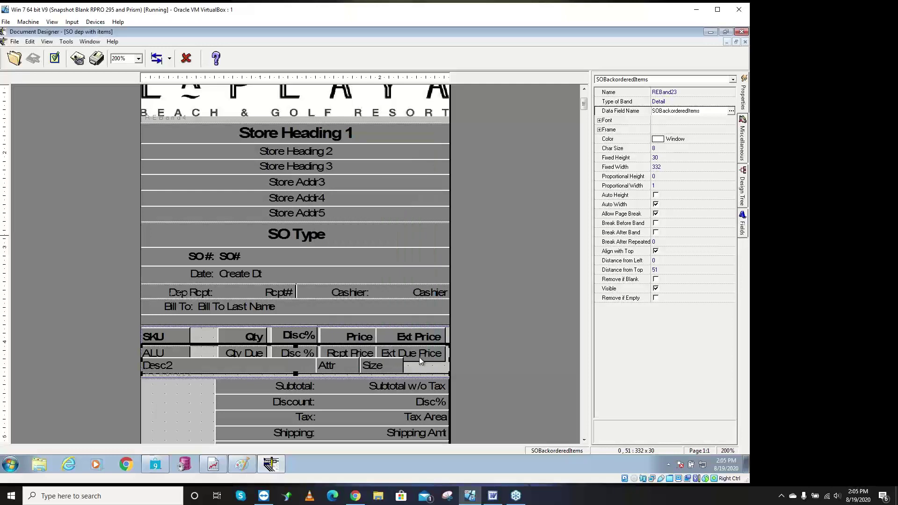
# - Select the Desc2 field and inspect its data field name, highlighting the E5323 part of SOBackorderedItems.E5323
pyautogui.click(220, 365)
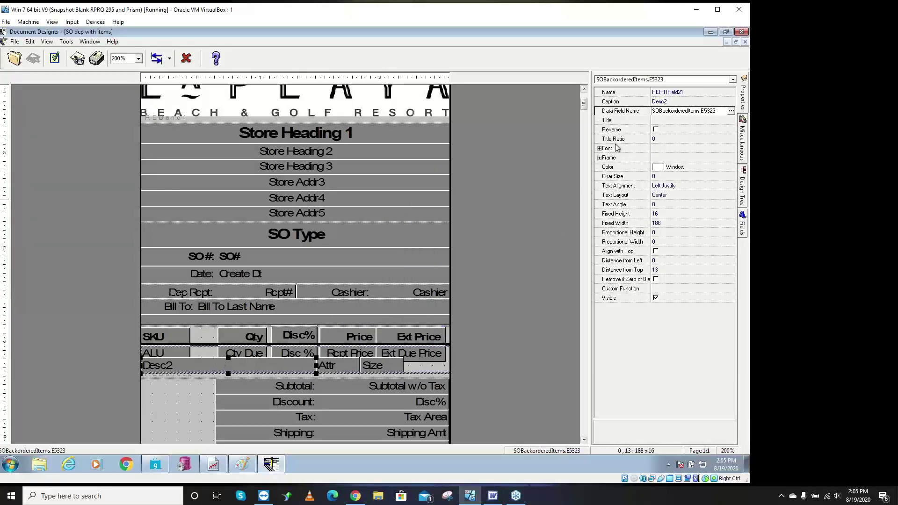
pyautogui.click(669, 113)
pyautogui.click(669, 113)
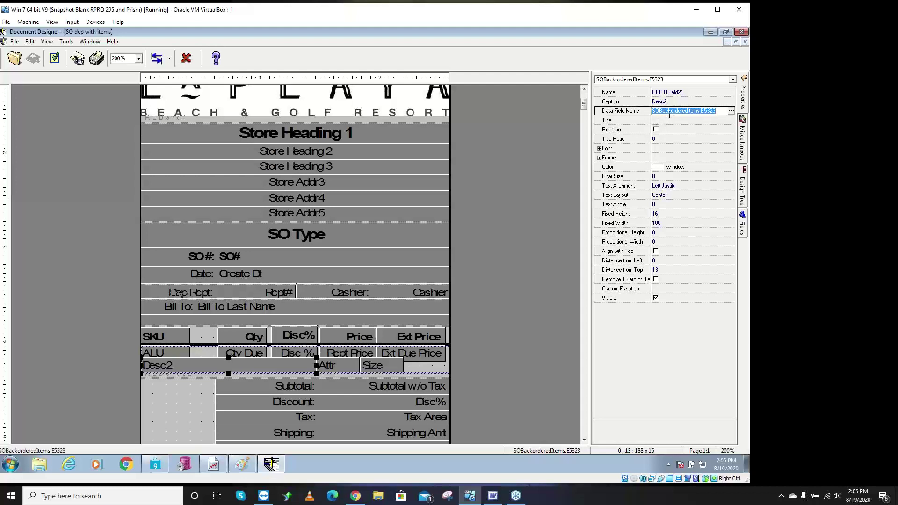
pyautogui.press('Return')
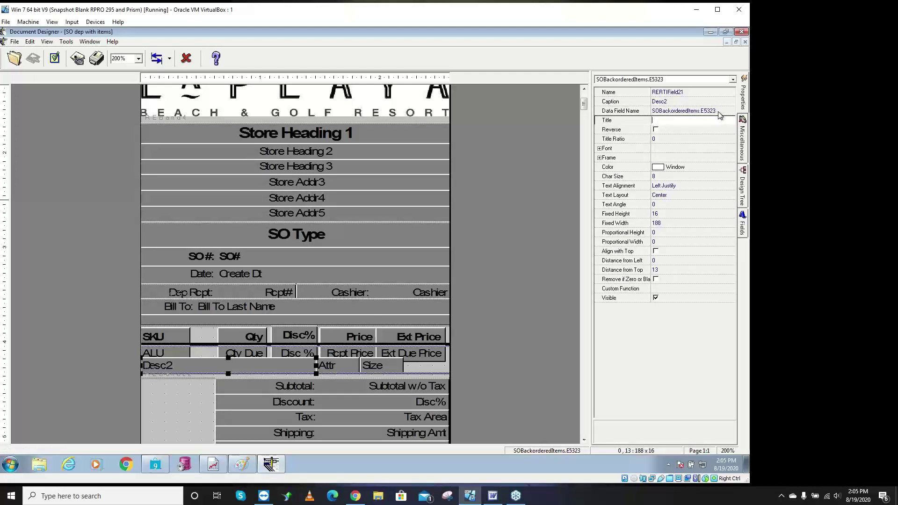
pyautogui.click(715, 112)
pyautogui.moveTo(716, 111); pyautogui.dragTo(701, 112)
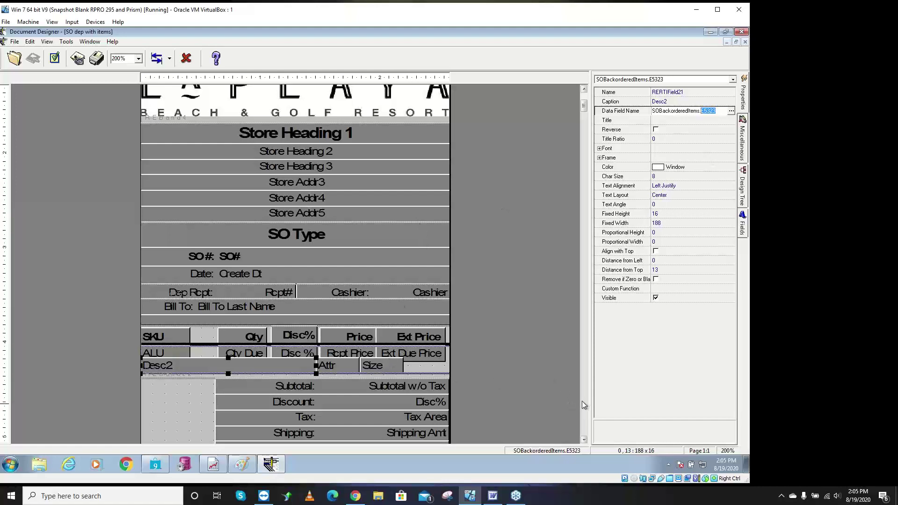
pyautogui.scroll(-3, 582, 400)
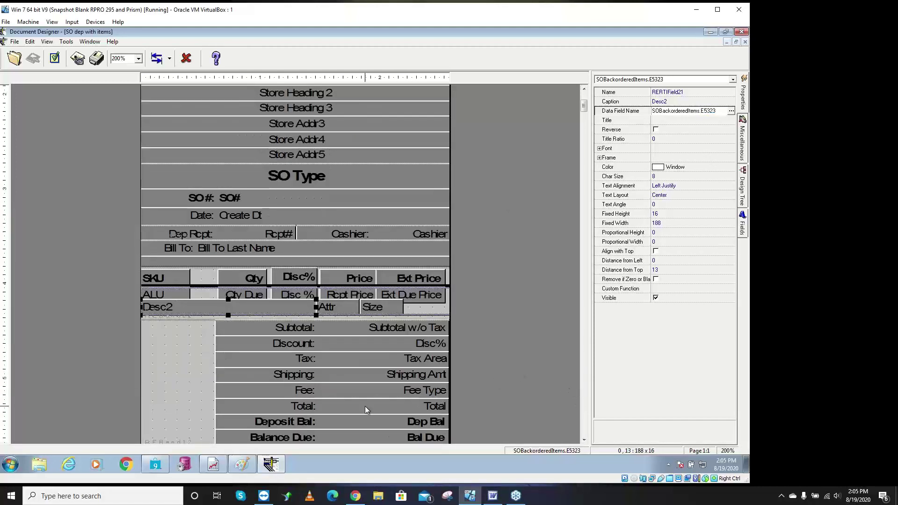
# - Inspect the Deposit Bal and Balance Due field properties, then close Document Designer
pyautogui.click(331, 418)
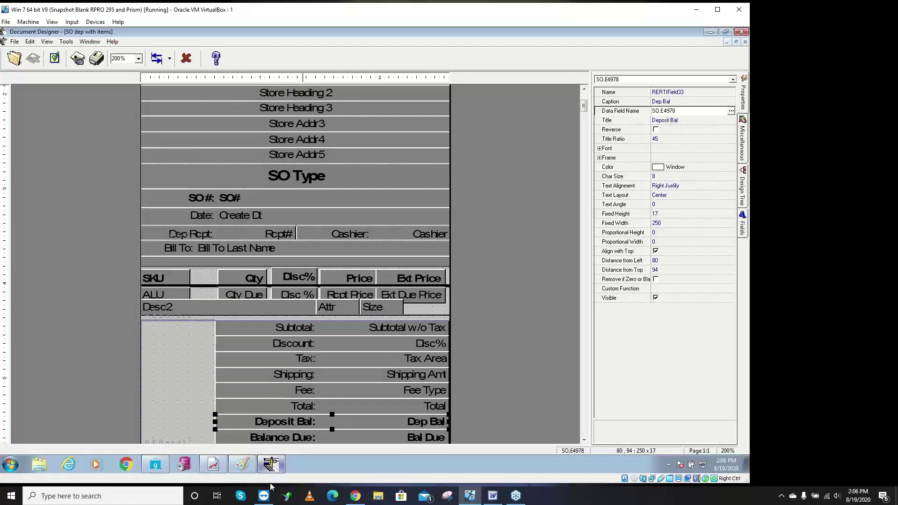
pyautogui.click(308, 435)
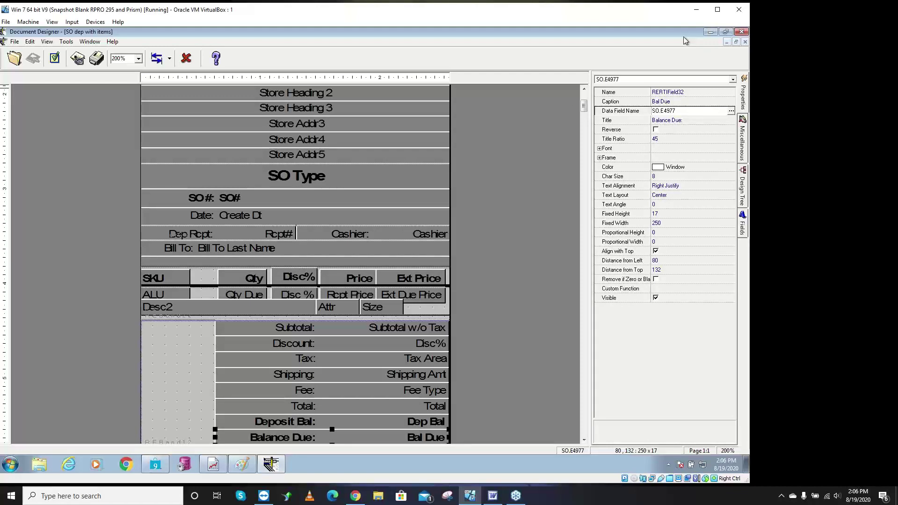
pyautogui.click(741, 32)
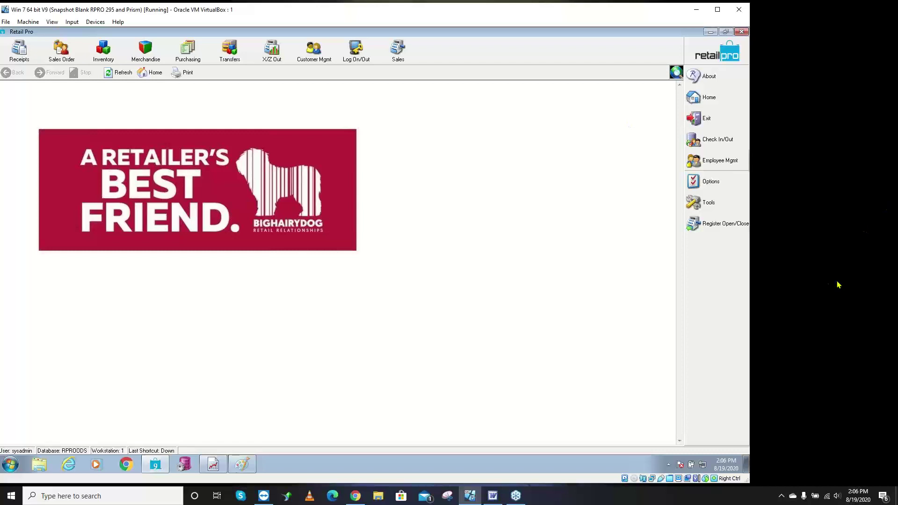
pyautogui.click(799, 300)
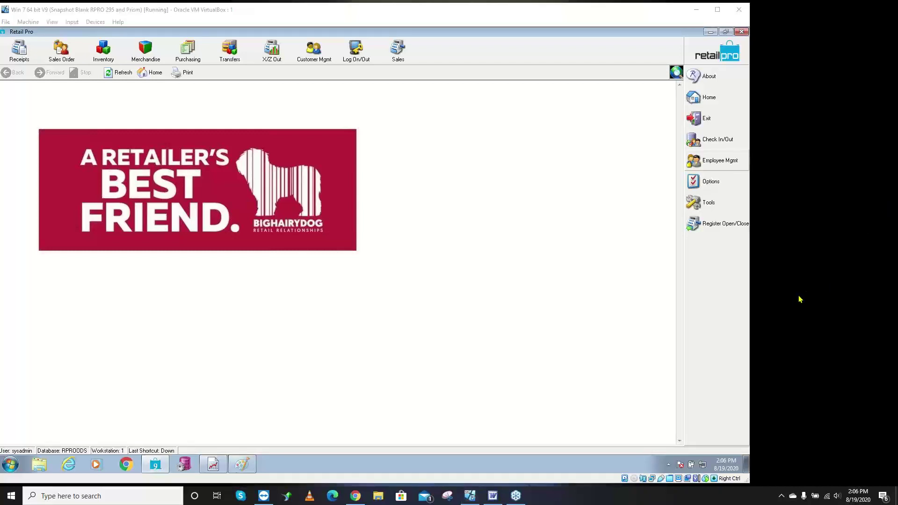